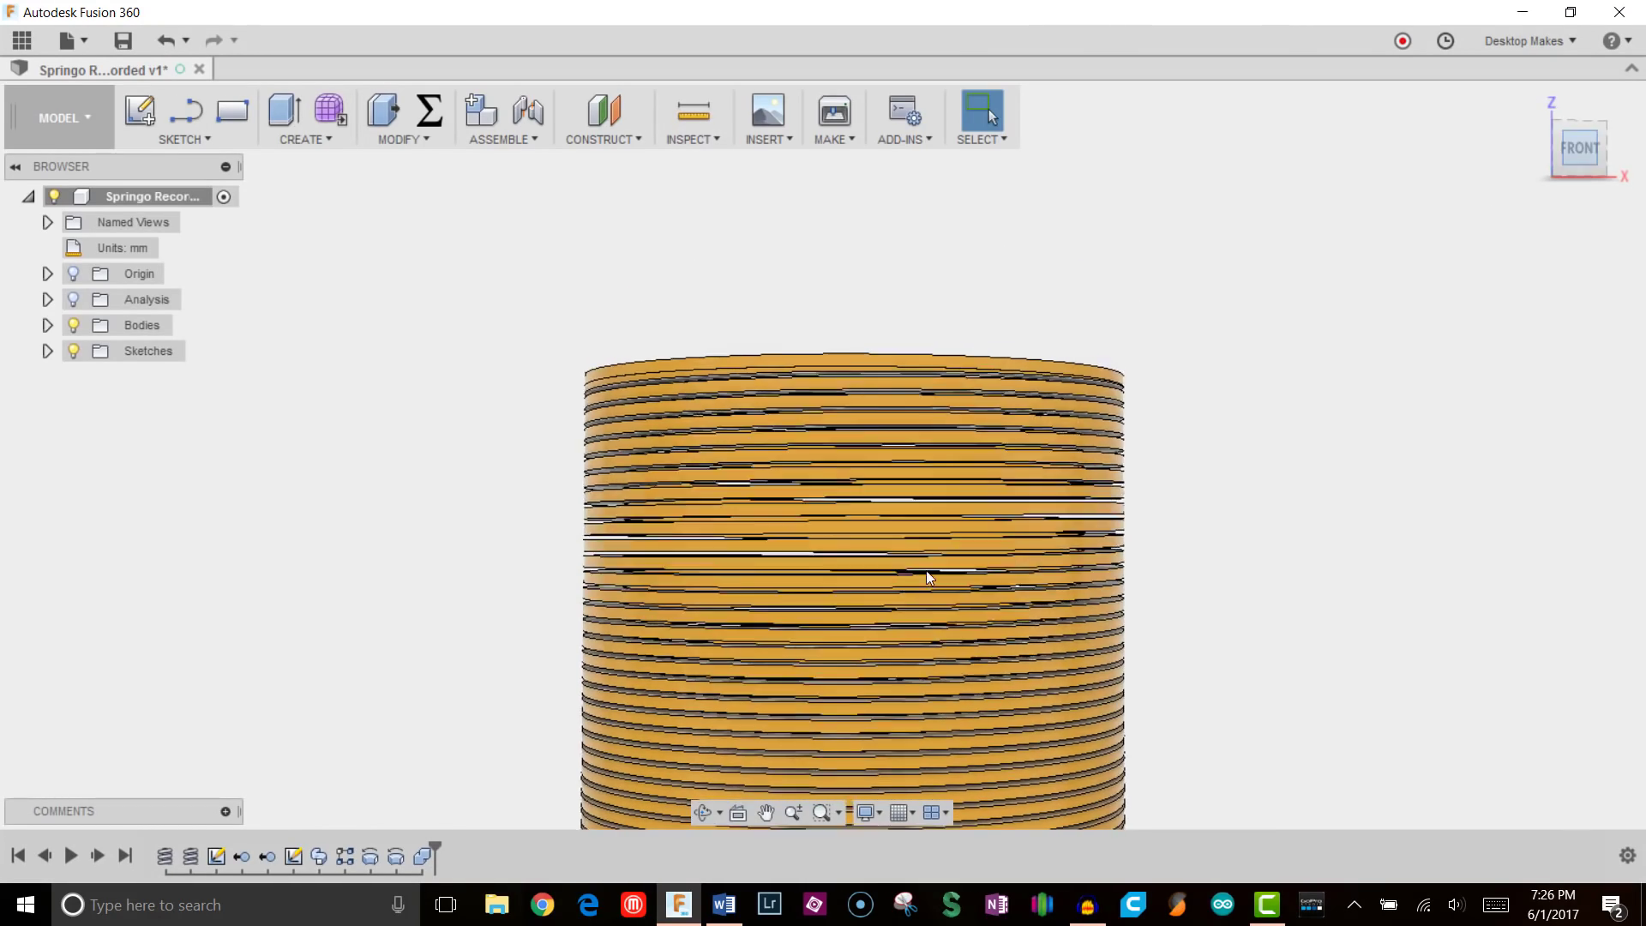
Show the section analysis of the finished spring and examine the cross-sections and gaps of its coils up close.
left_click(74, 300)
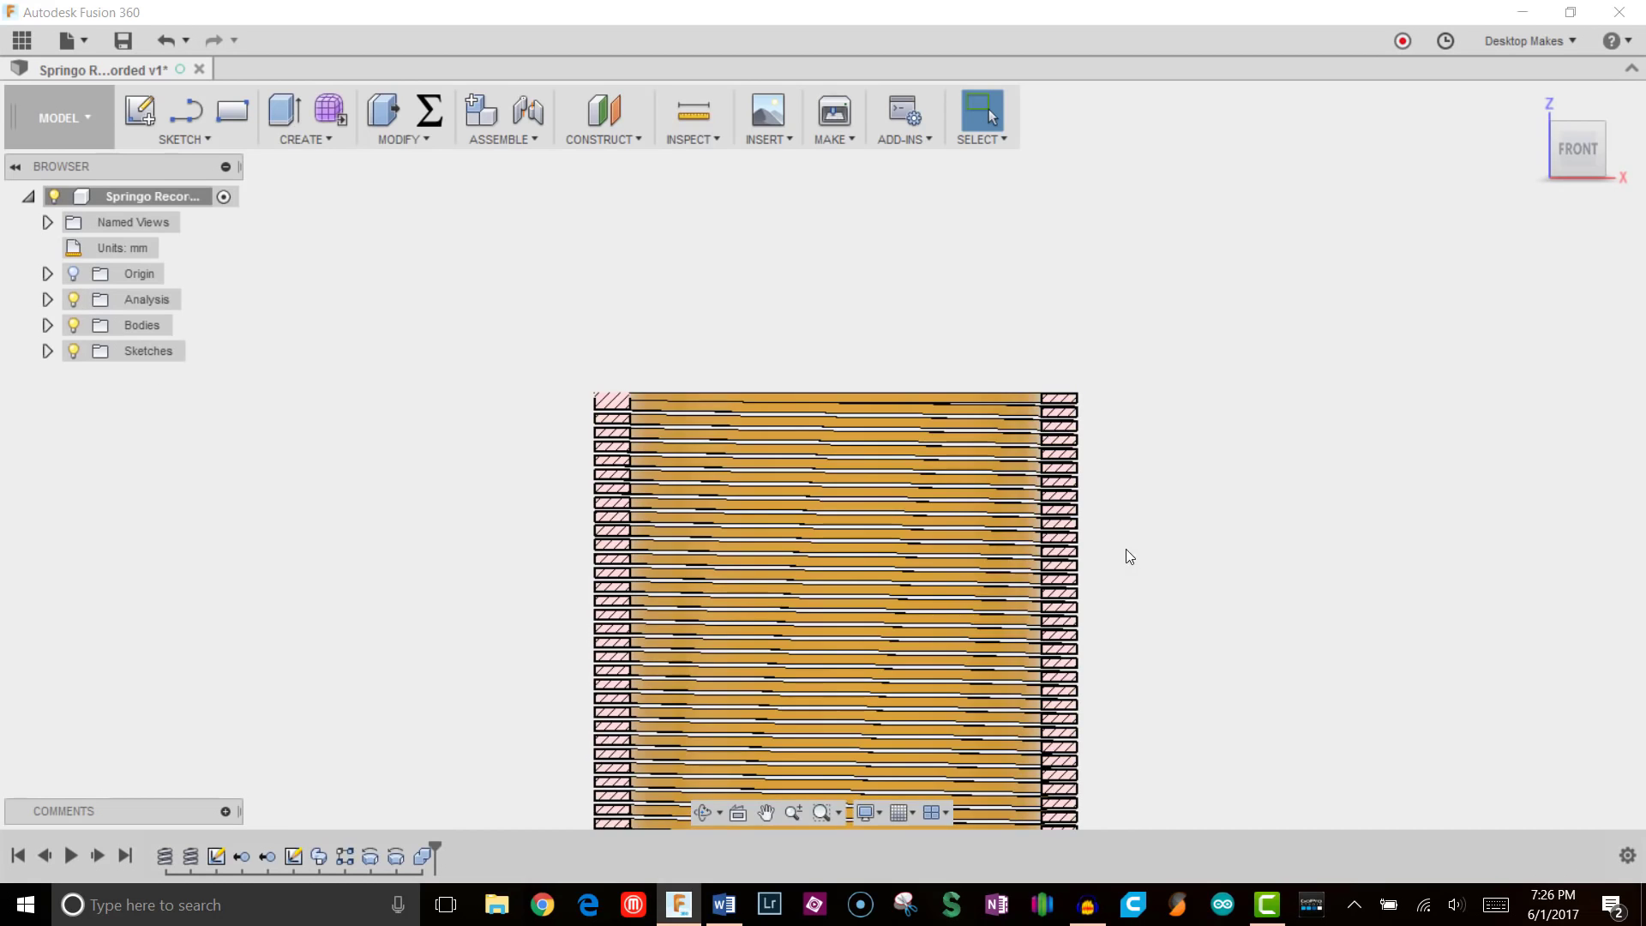
scroll(1053, 484, "up", 10)
scroll(1005, 377, "up", 3)
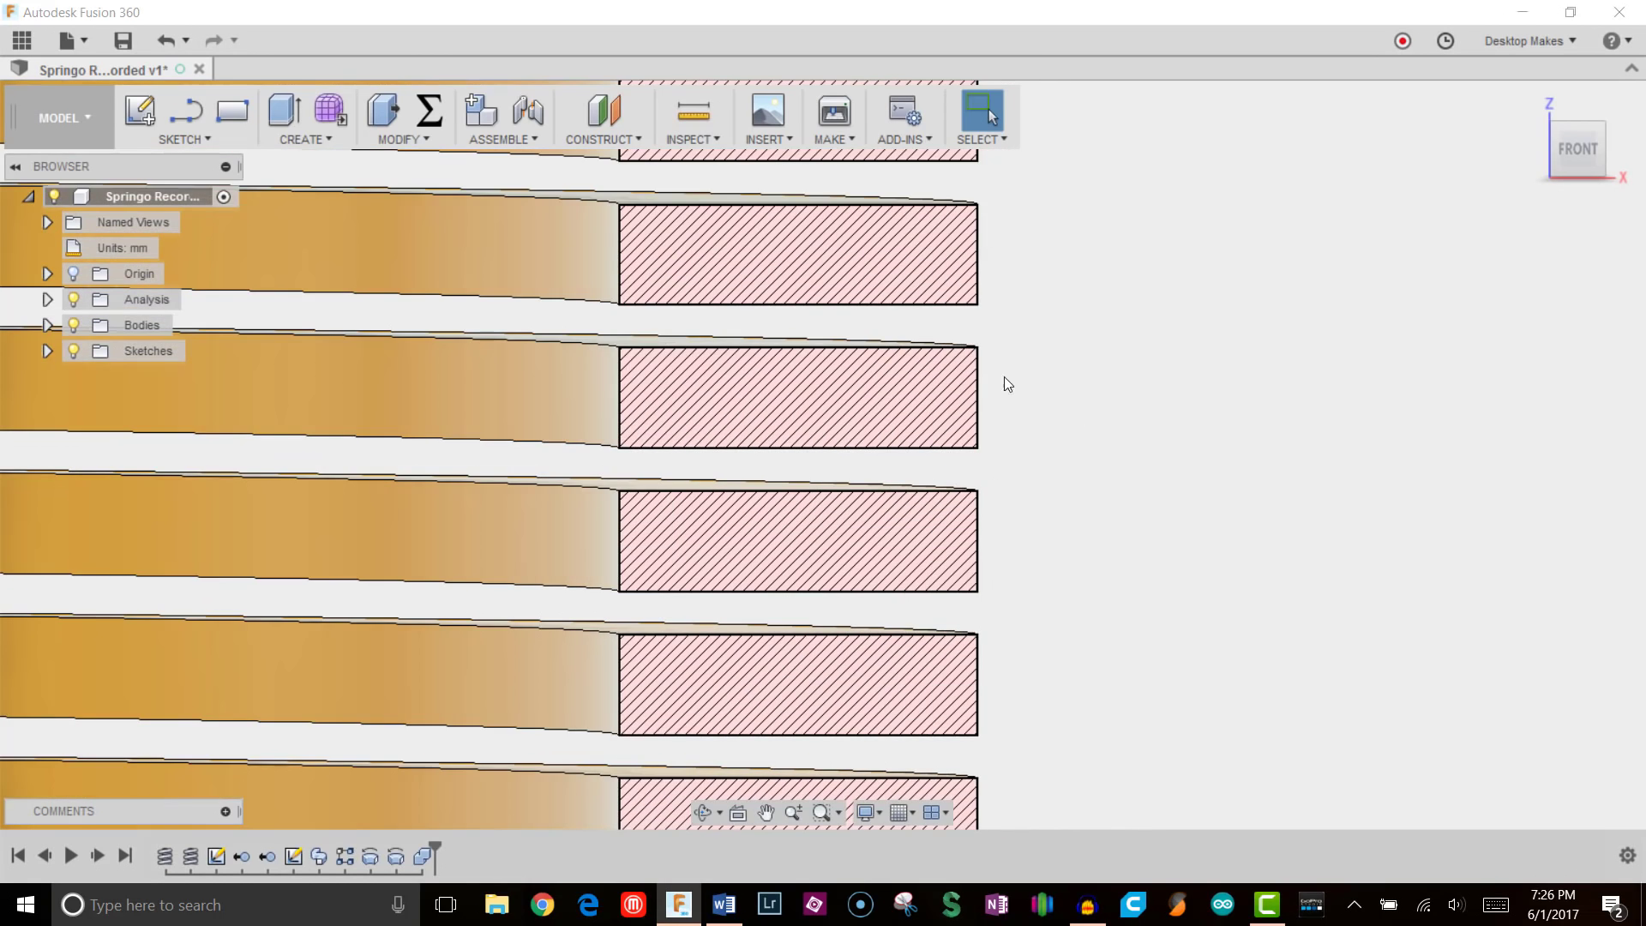
scroll(1008, 293, "up", 6)
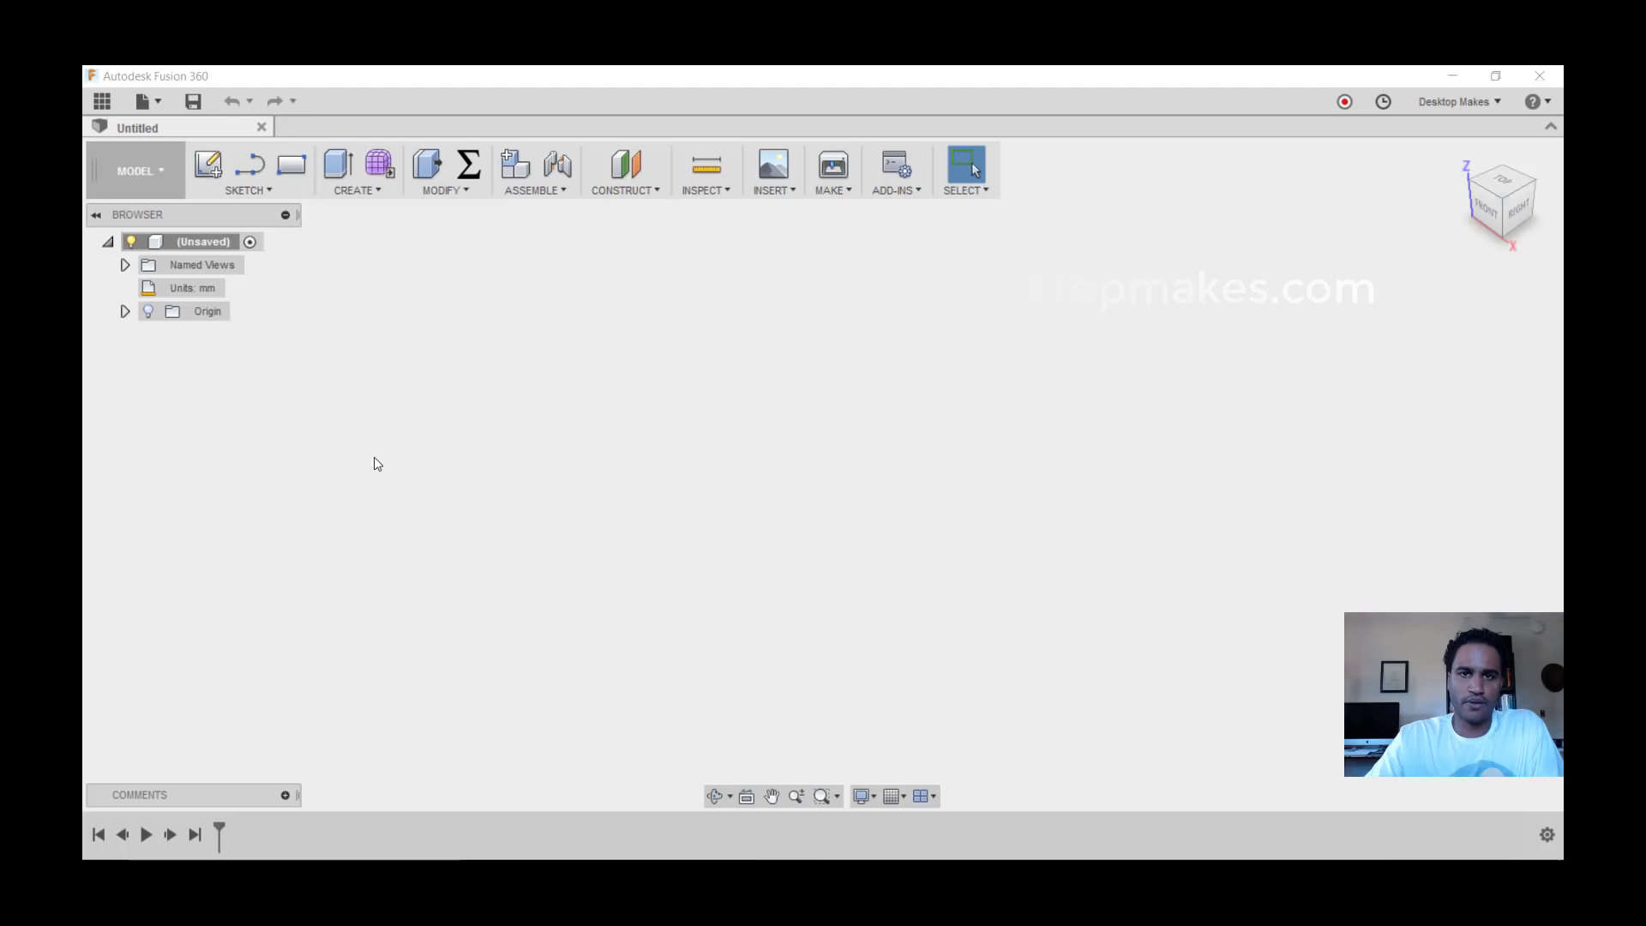
Start a Coil on the horizontal origin plane with a 70 mm diameter base circle centred on the origin.
left_click(356, 190)
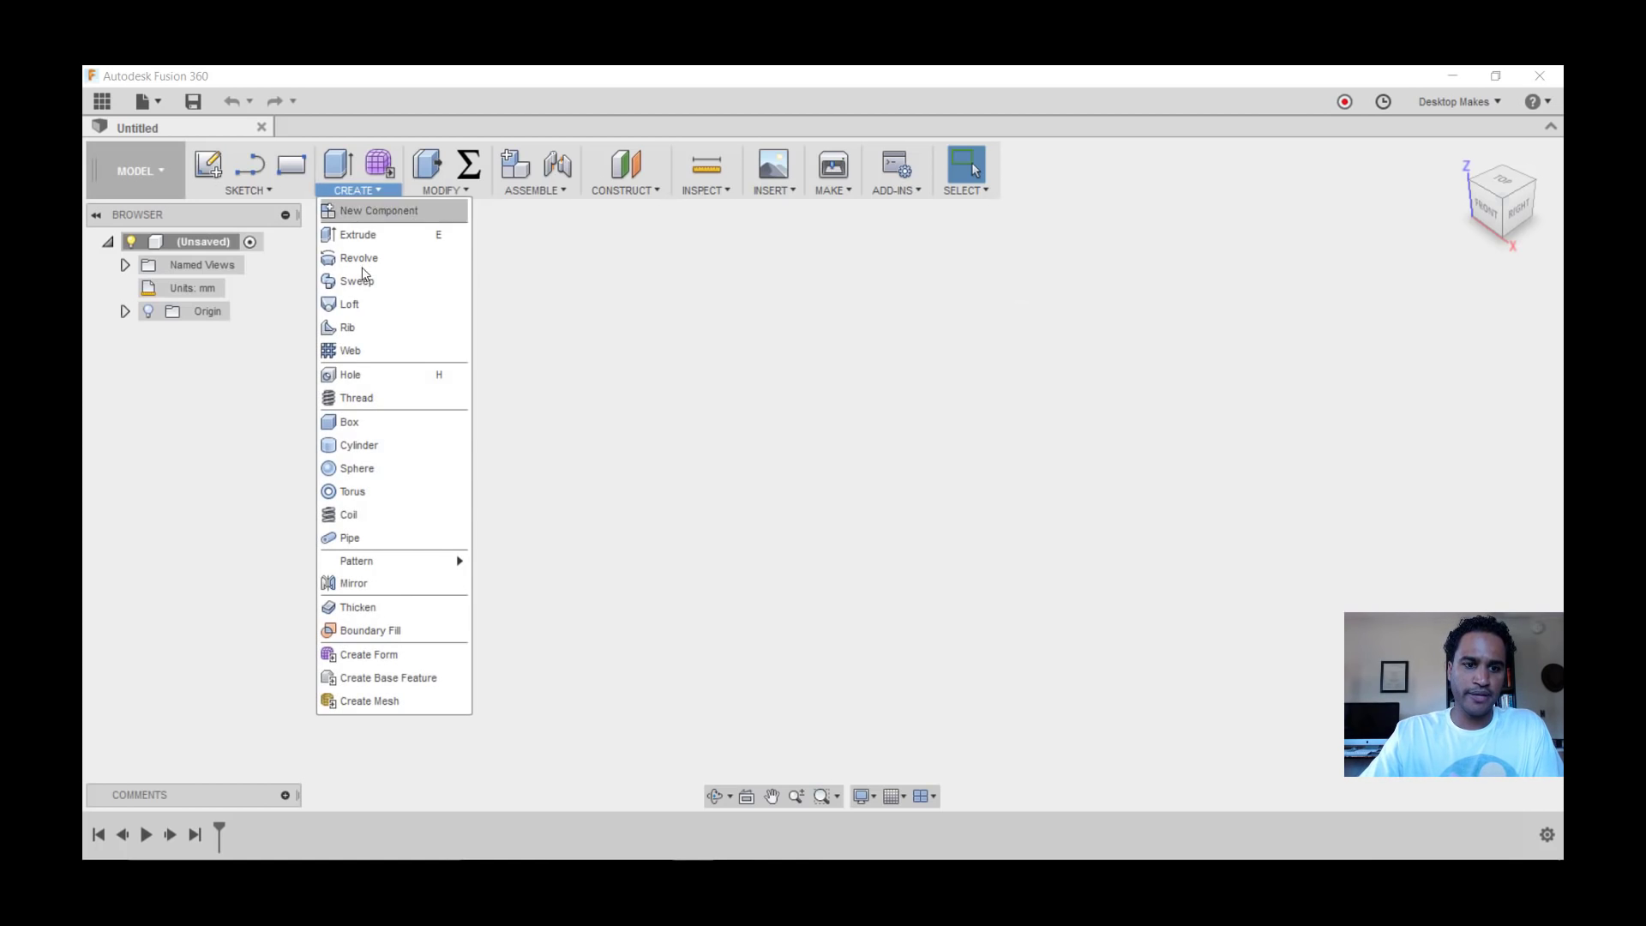
left_click(369, 522)
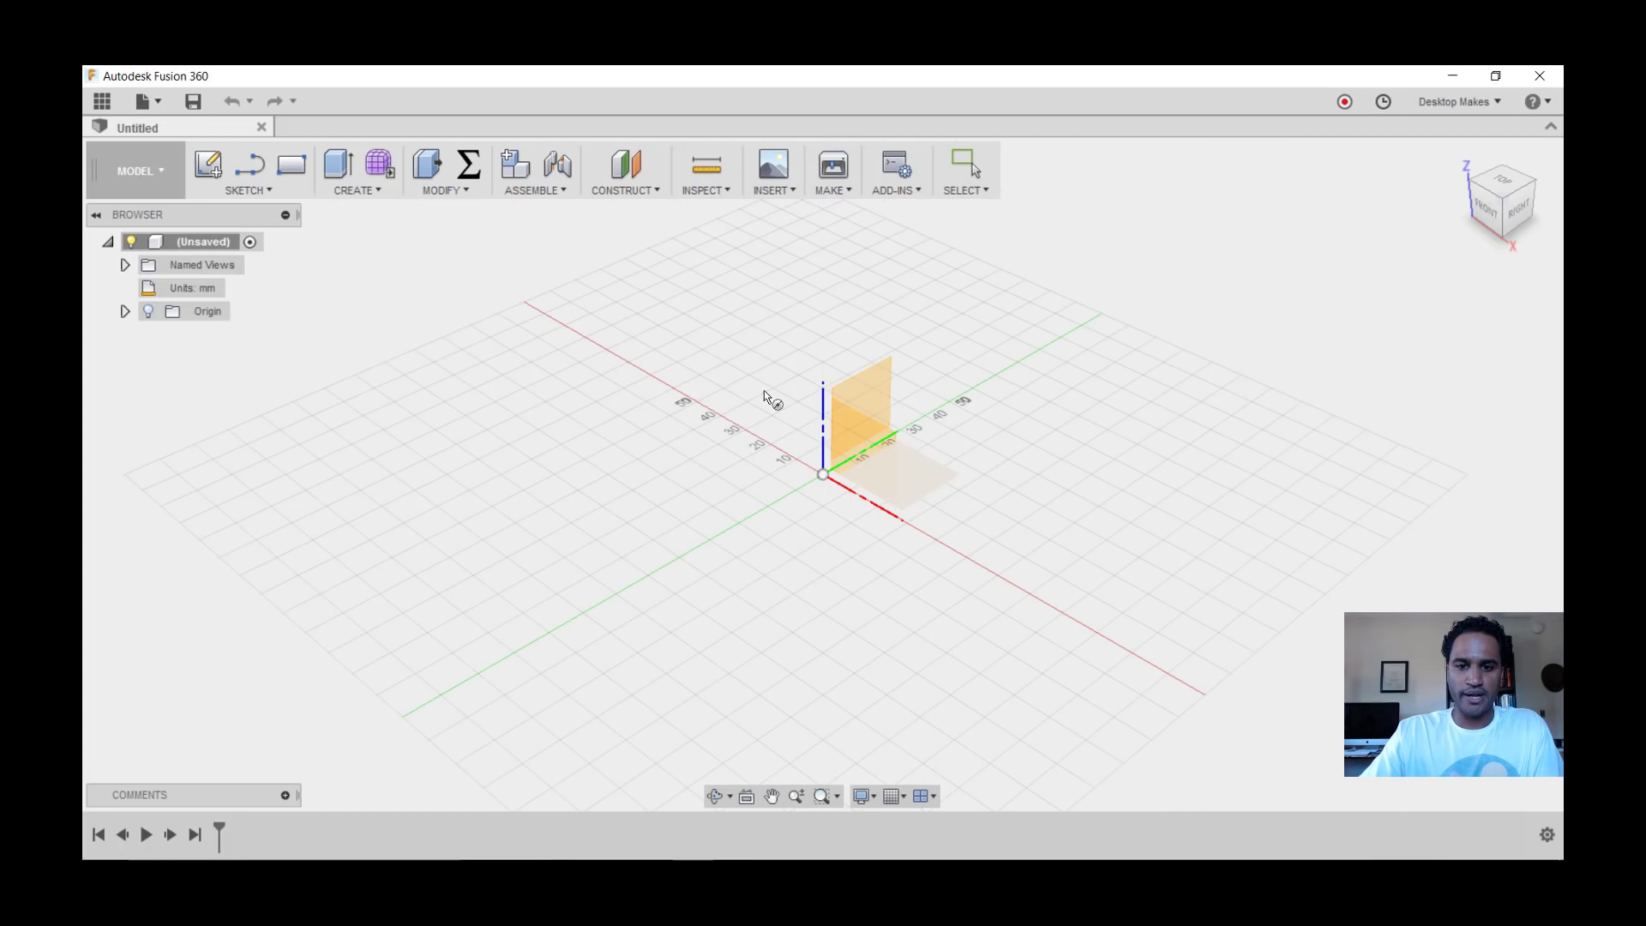
left_click(844, 482)
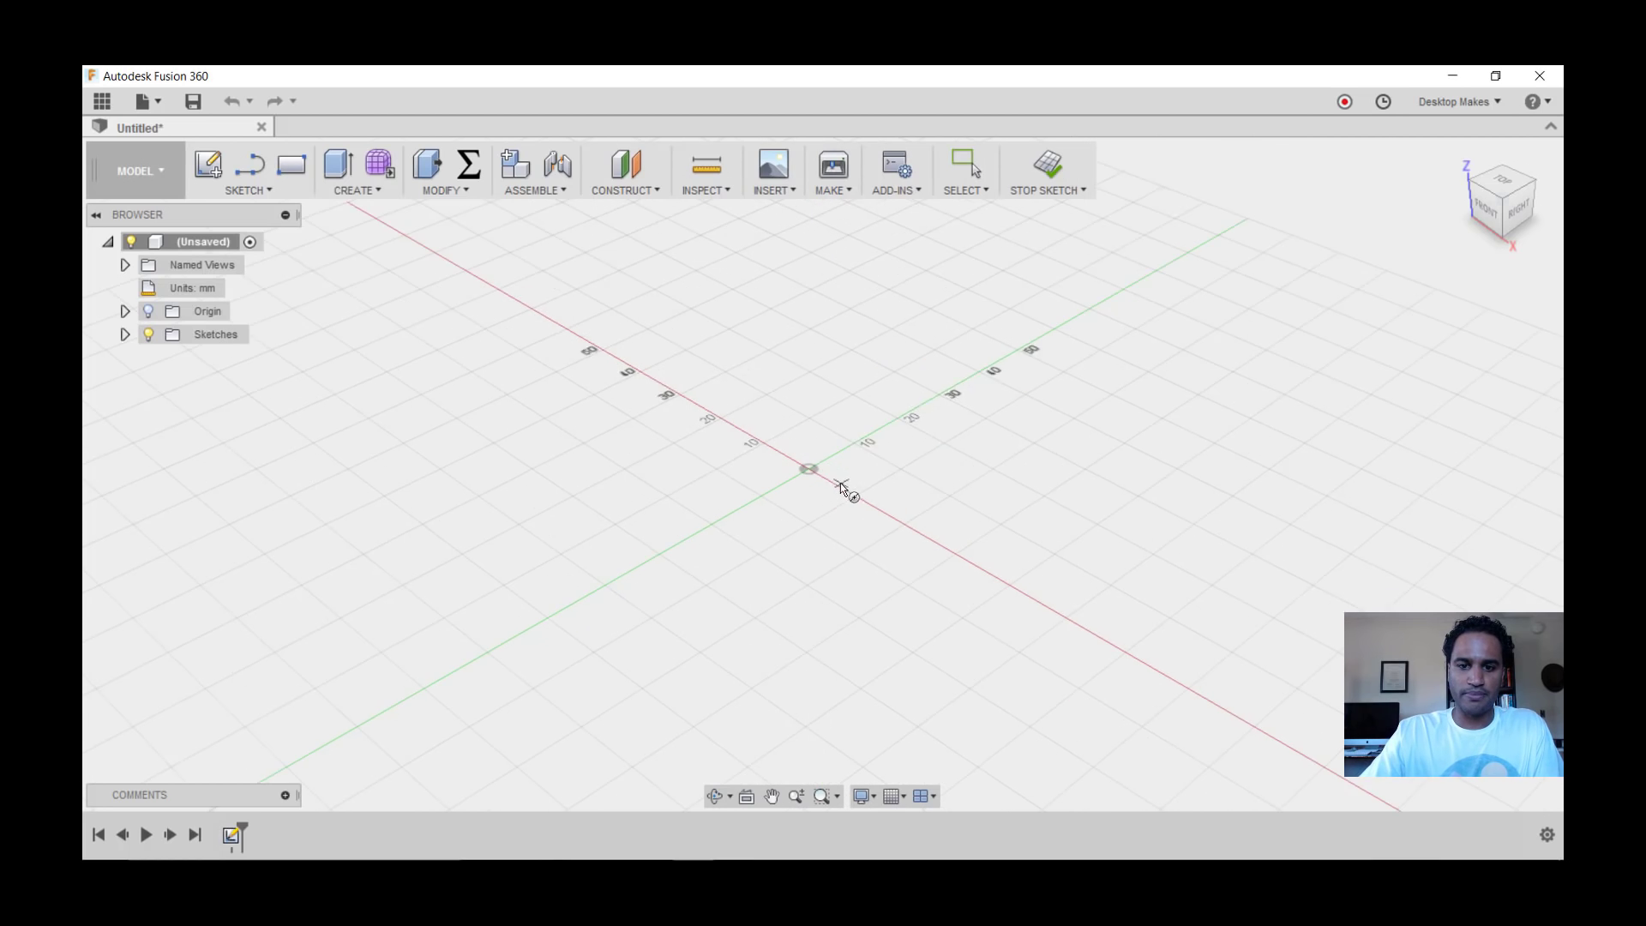
left_click(749, 474)
type("7")
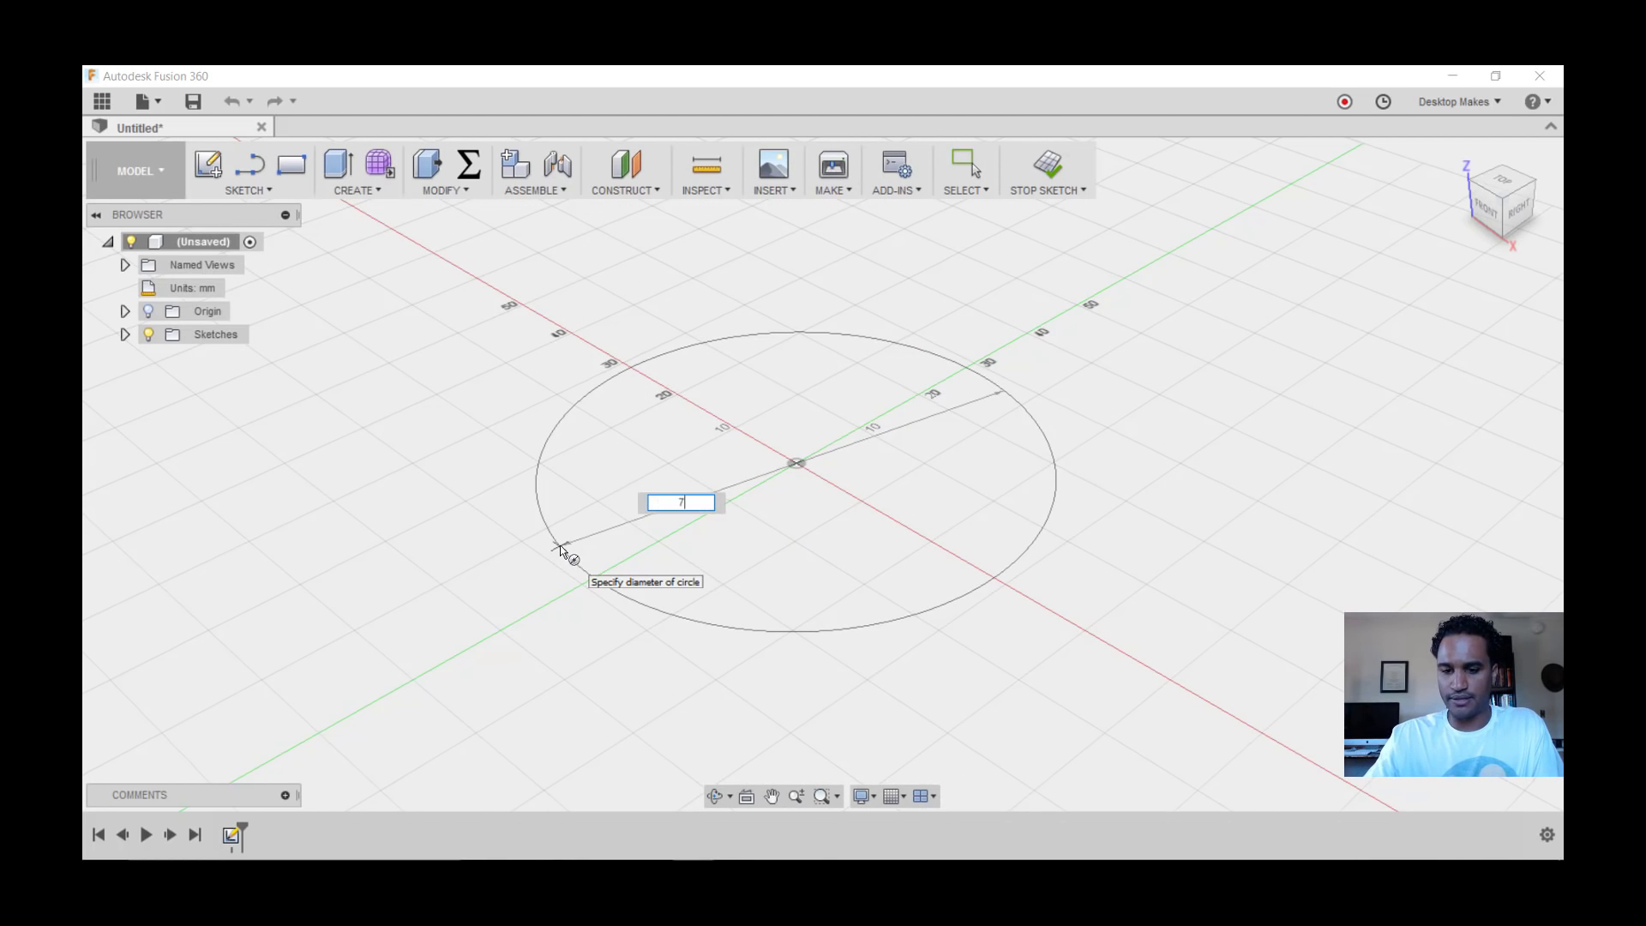
type("0")
key("Return")
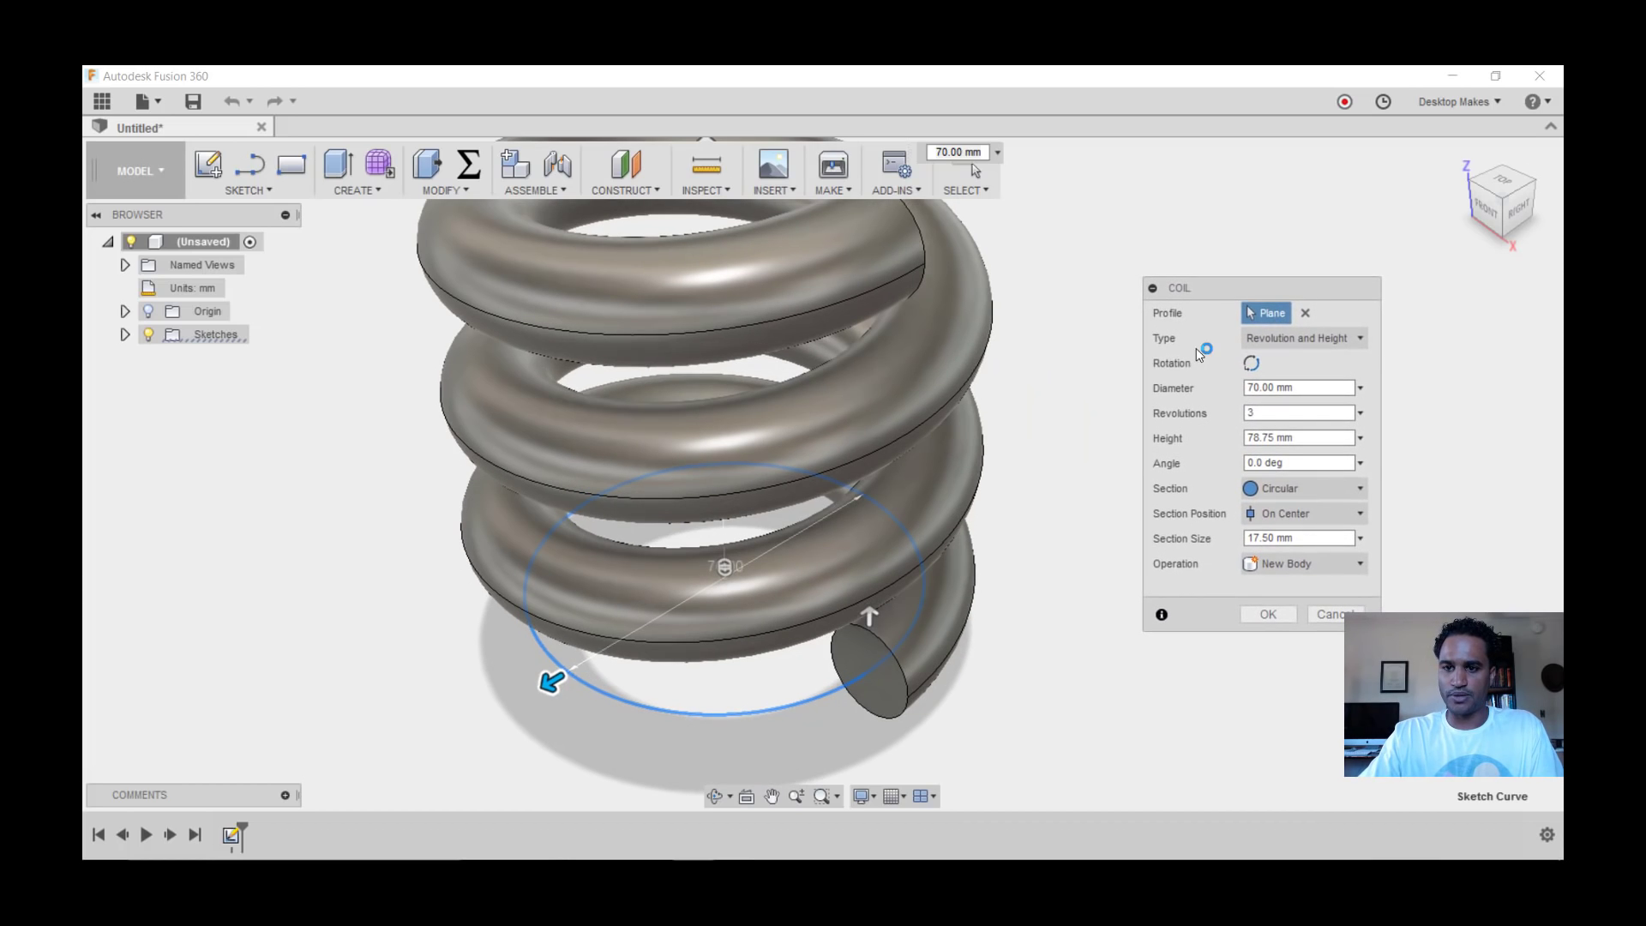
Define the coil by Revolution and Pitch, with 50 revolutions and a 2 mm pitch.
left_click(1303, 338)
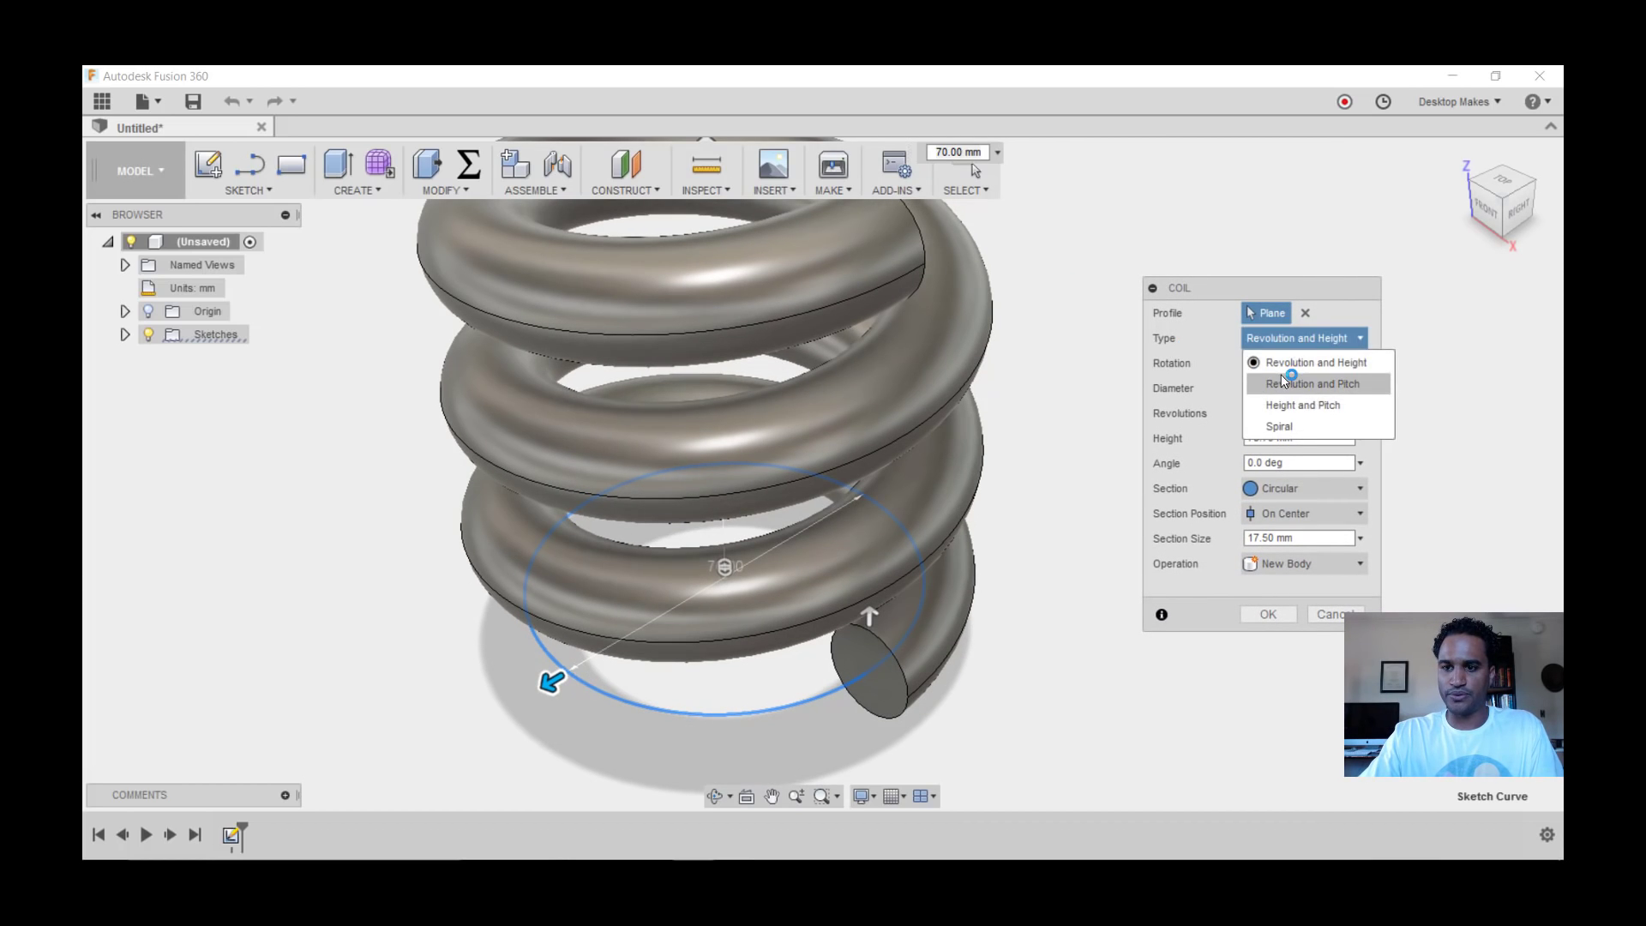
left_click(1293, 378)
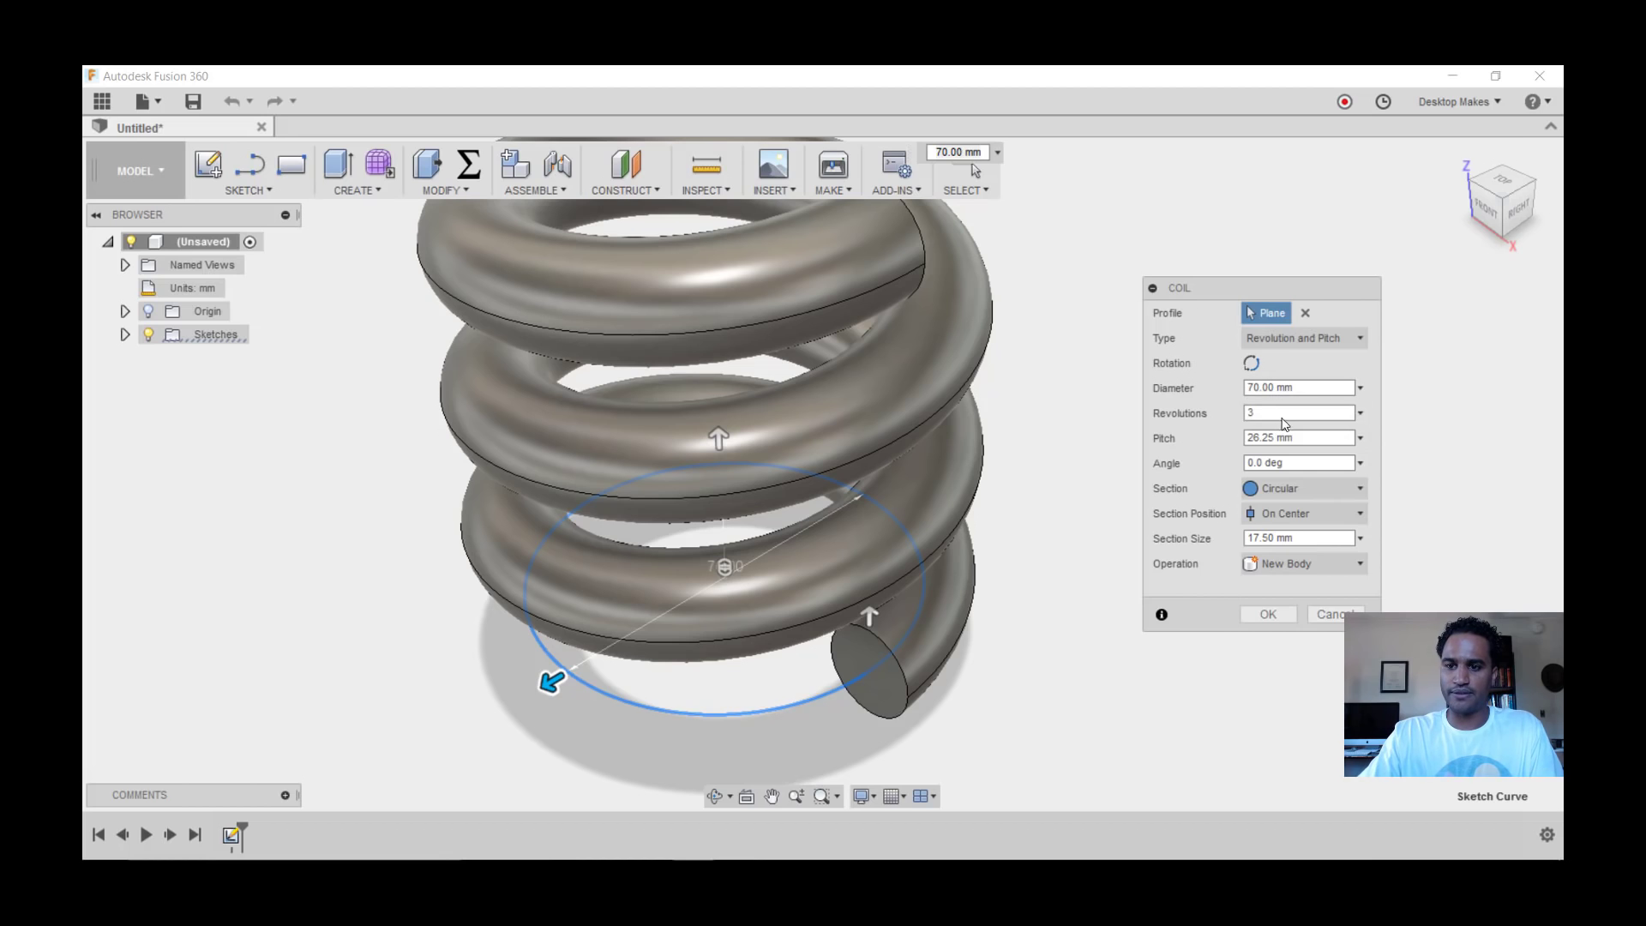
type("50")
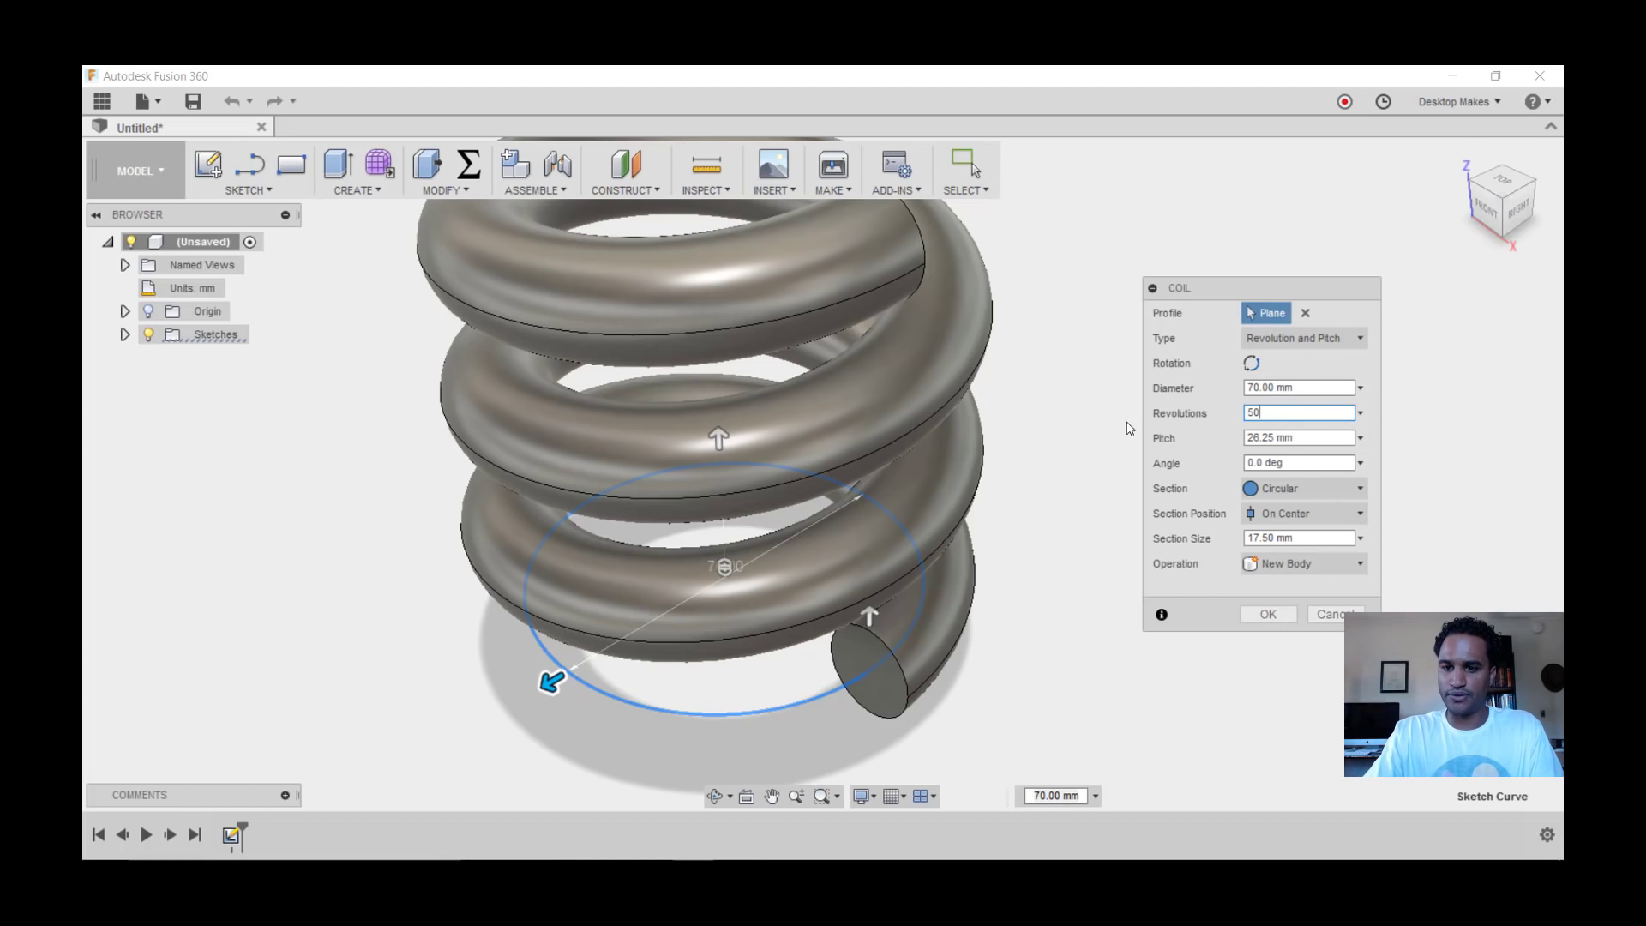
key("Tab")
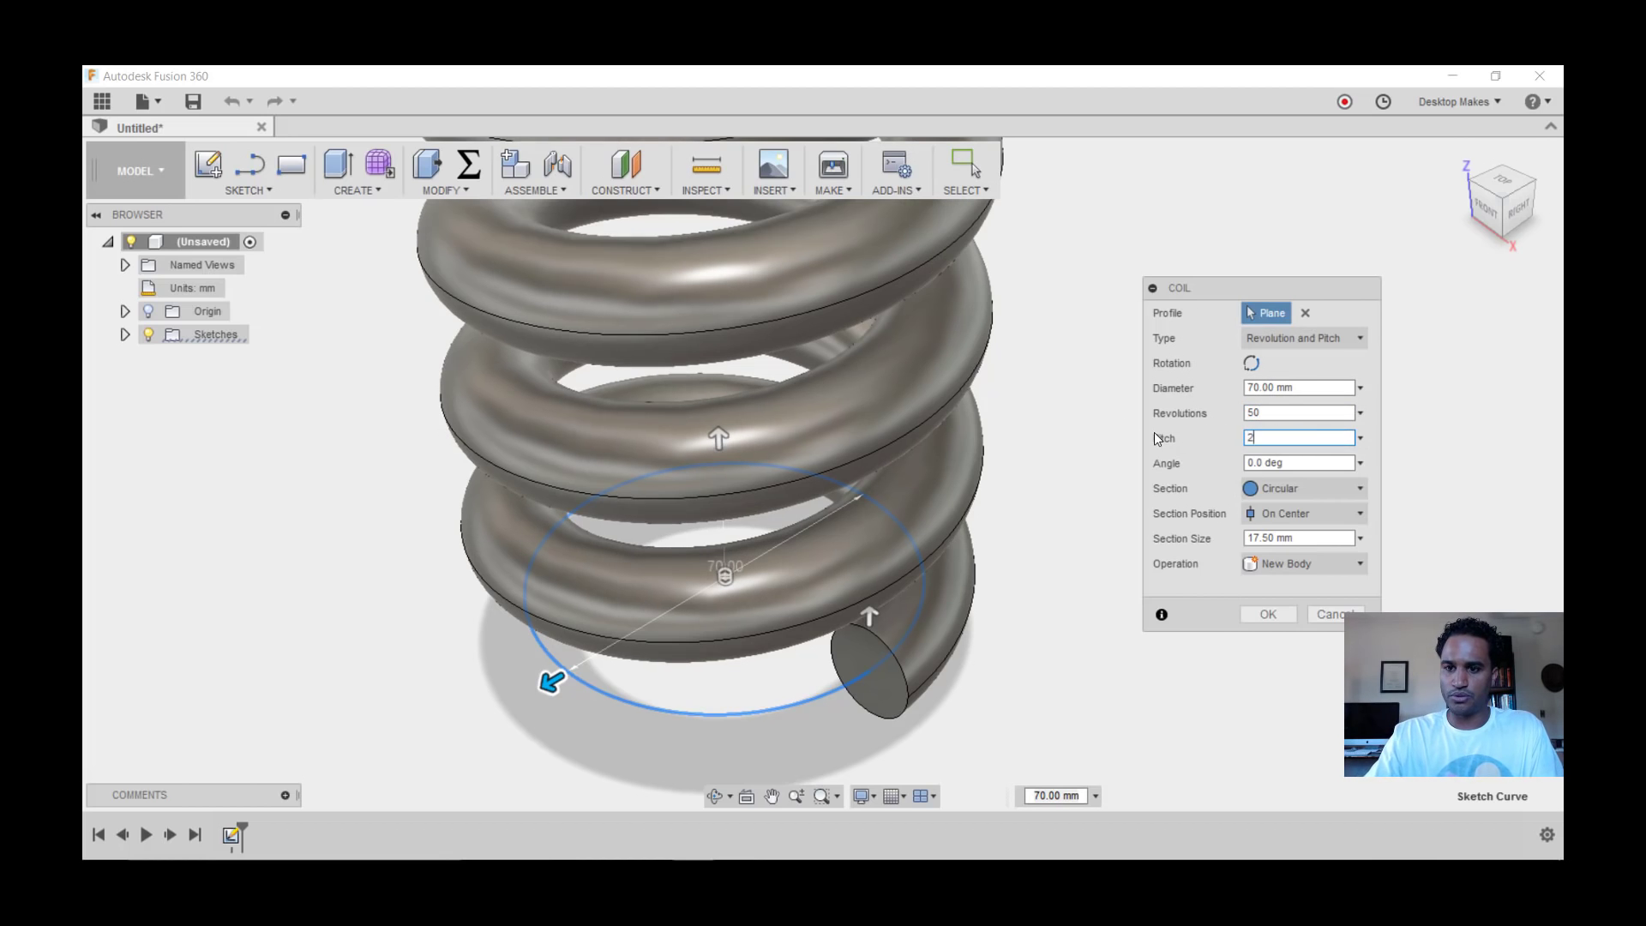
Give the coil a Triangular (Internal) section positioned On Center with a 1 mm section size, and create it as a new body.
left_click(1303, 488)
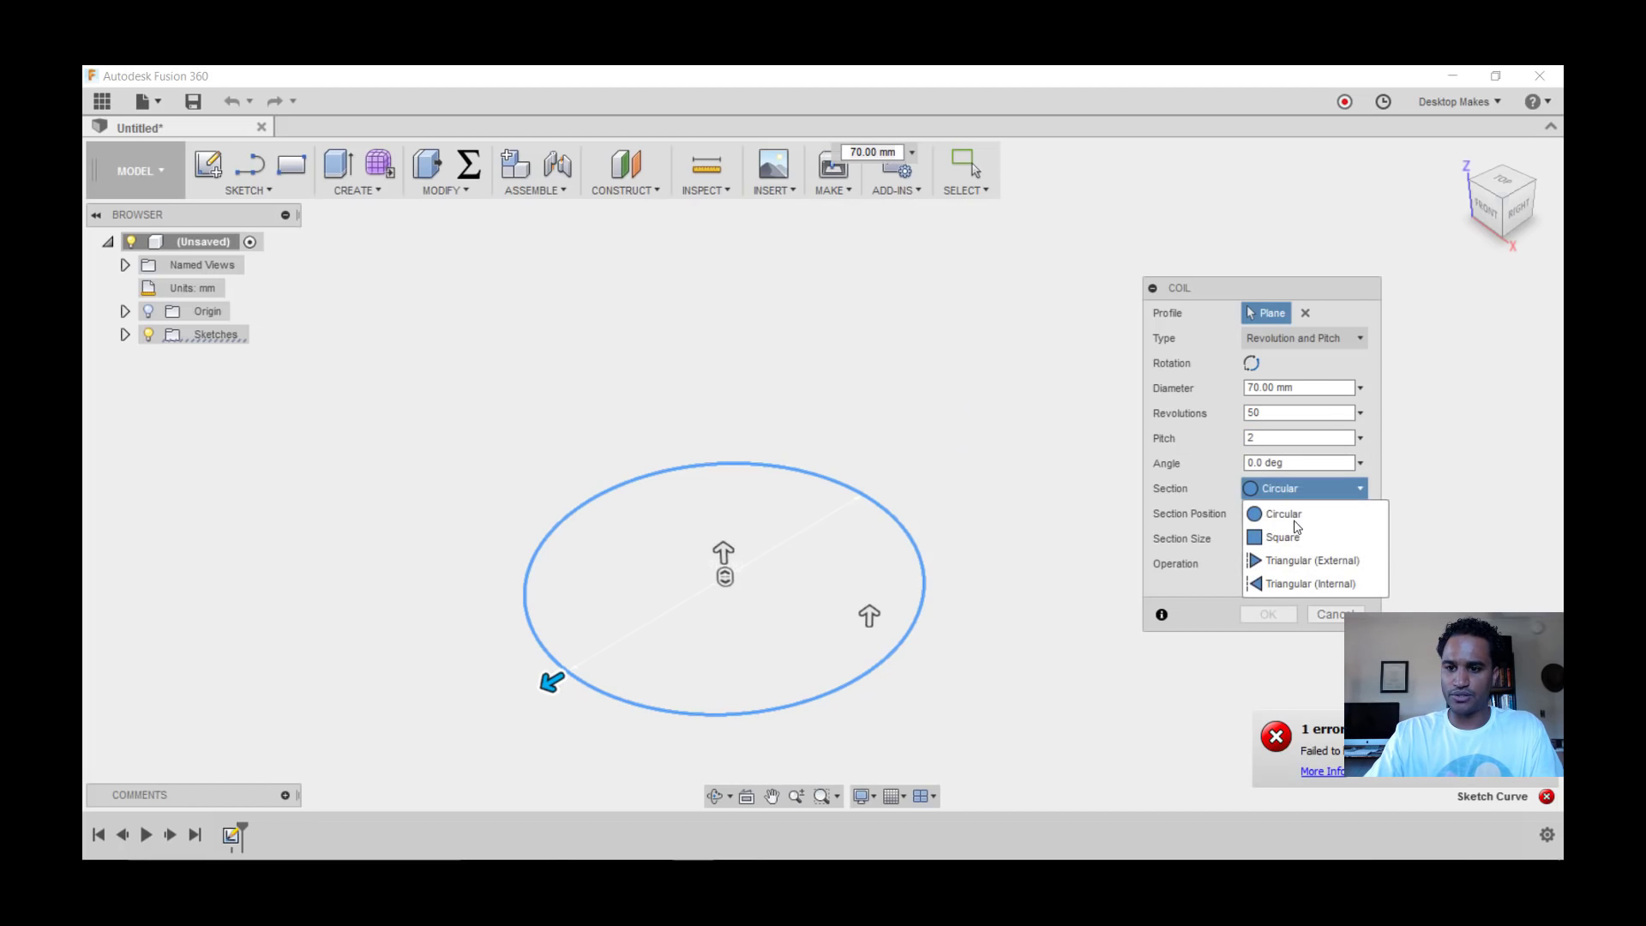
left_click(1286, 584)
left_click(1290, 513)
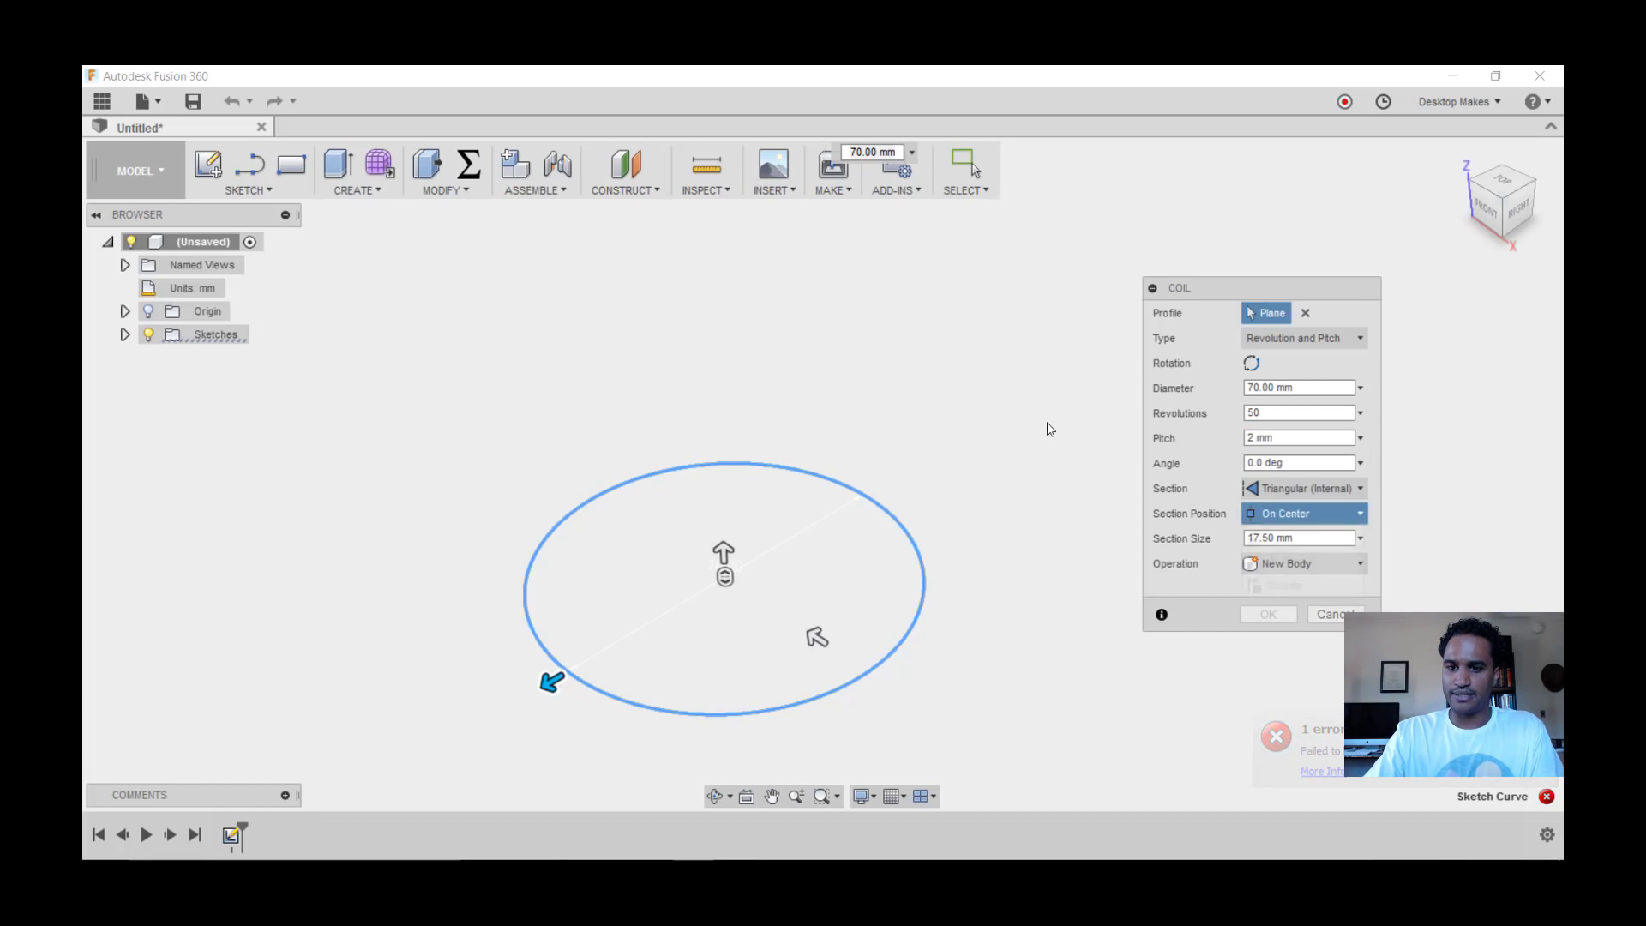
left_click(1293, 566)
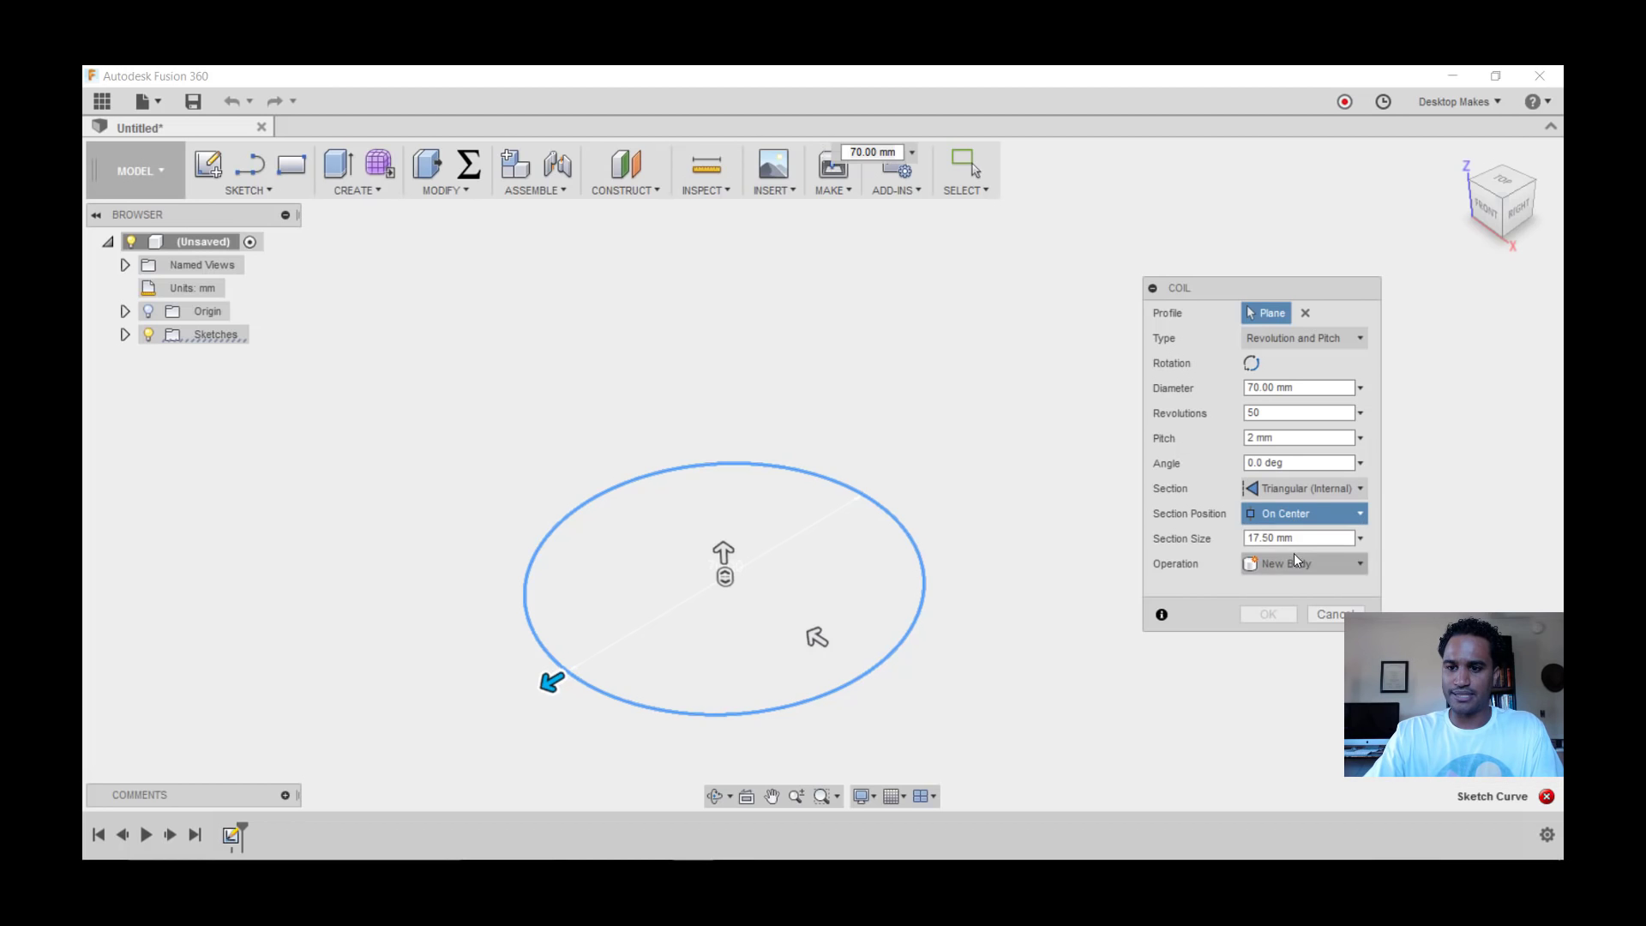
left_click(1309, 537)
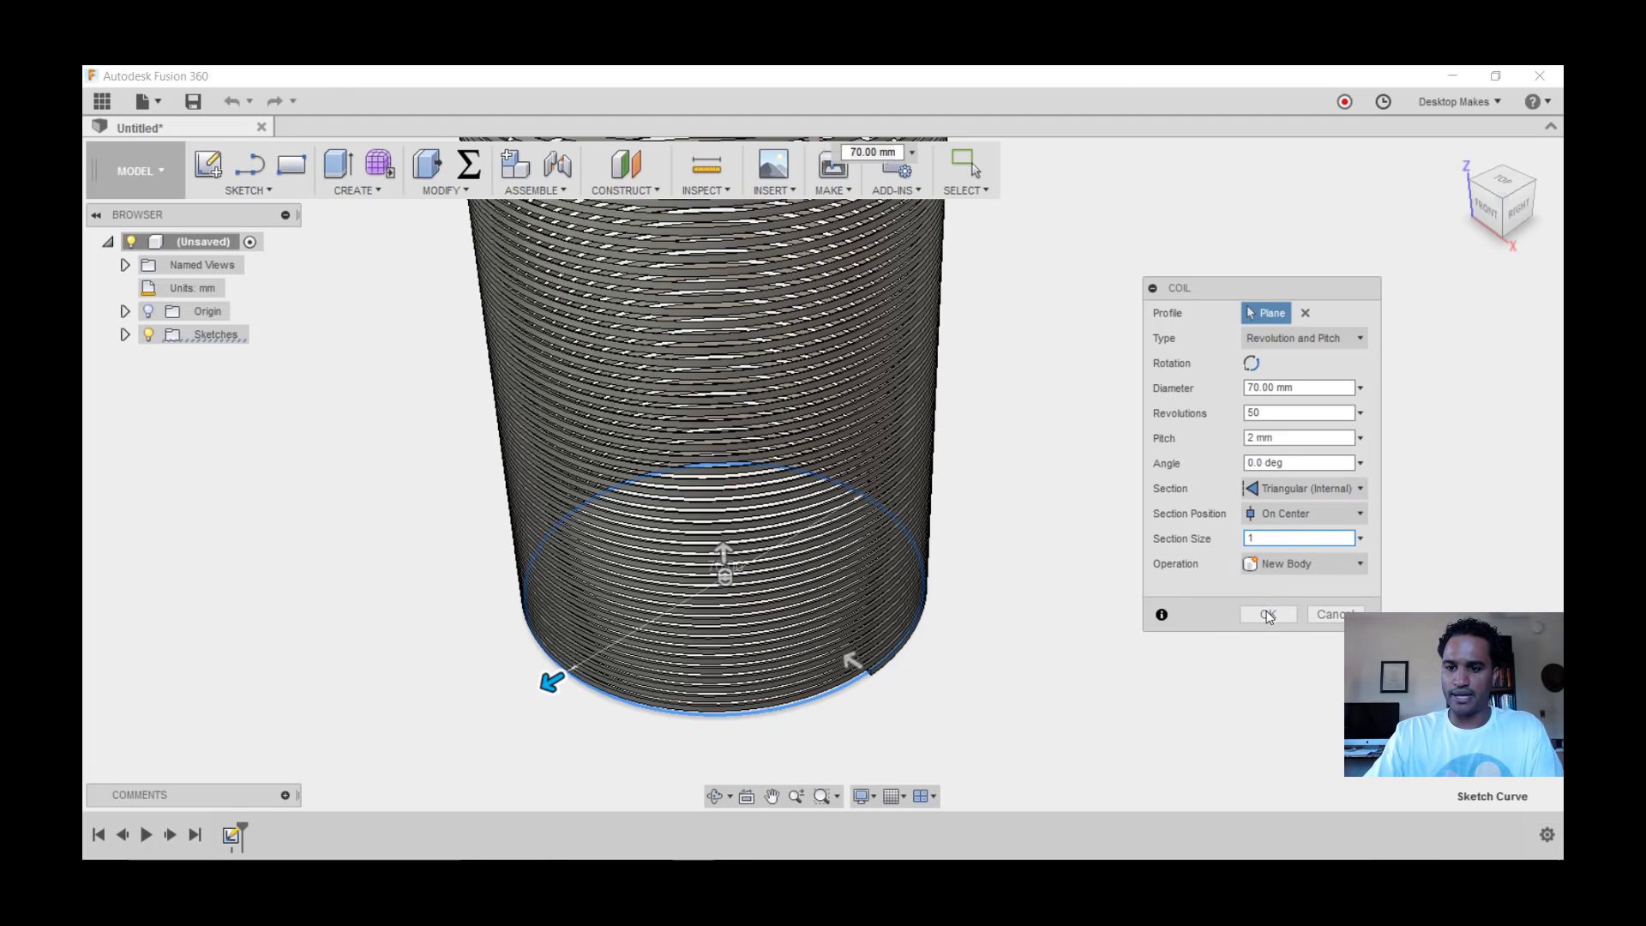
left_click(1268, 615)
scroll(1108, 488, "down", 3)
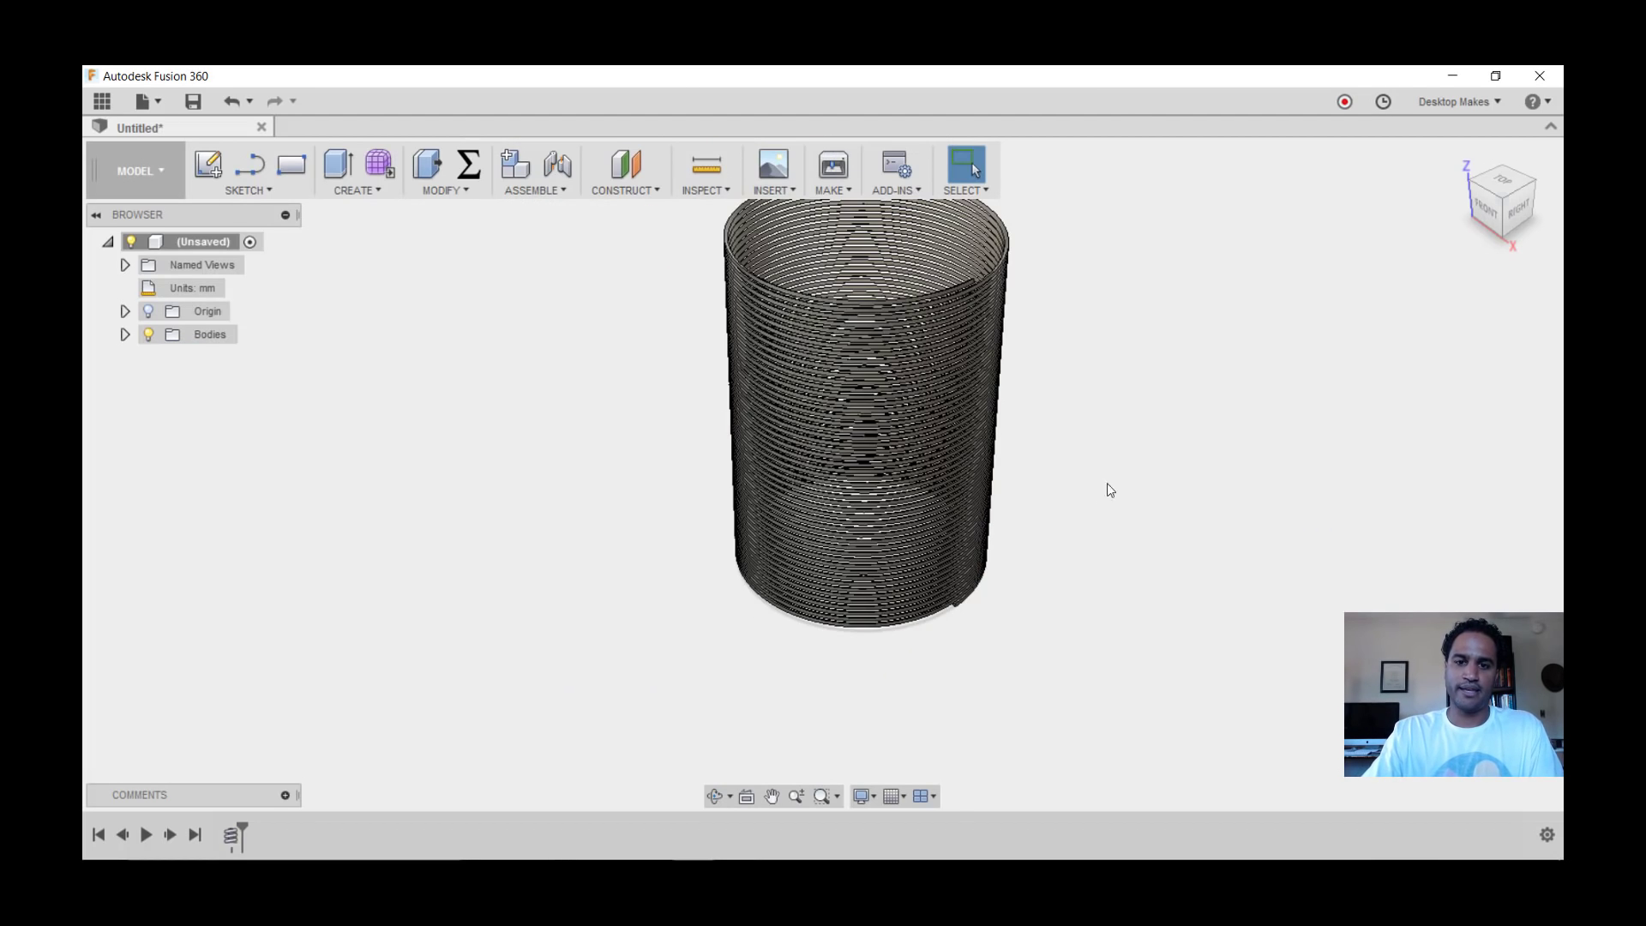
middle_click_drag(1124, 555, 1106, 452, "shift")
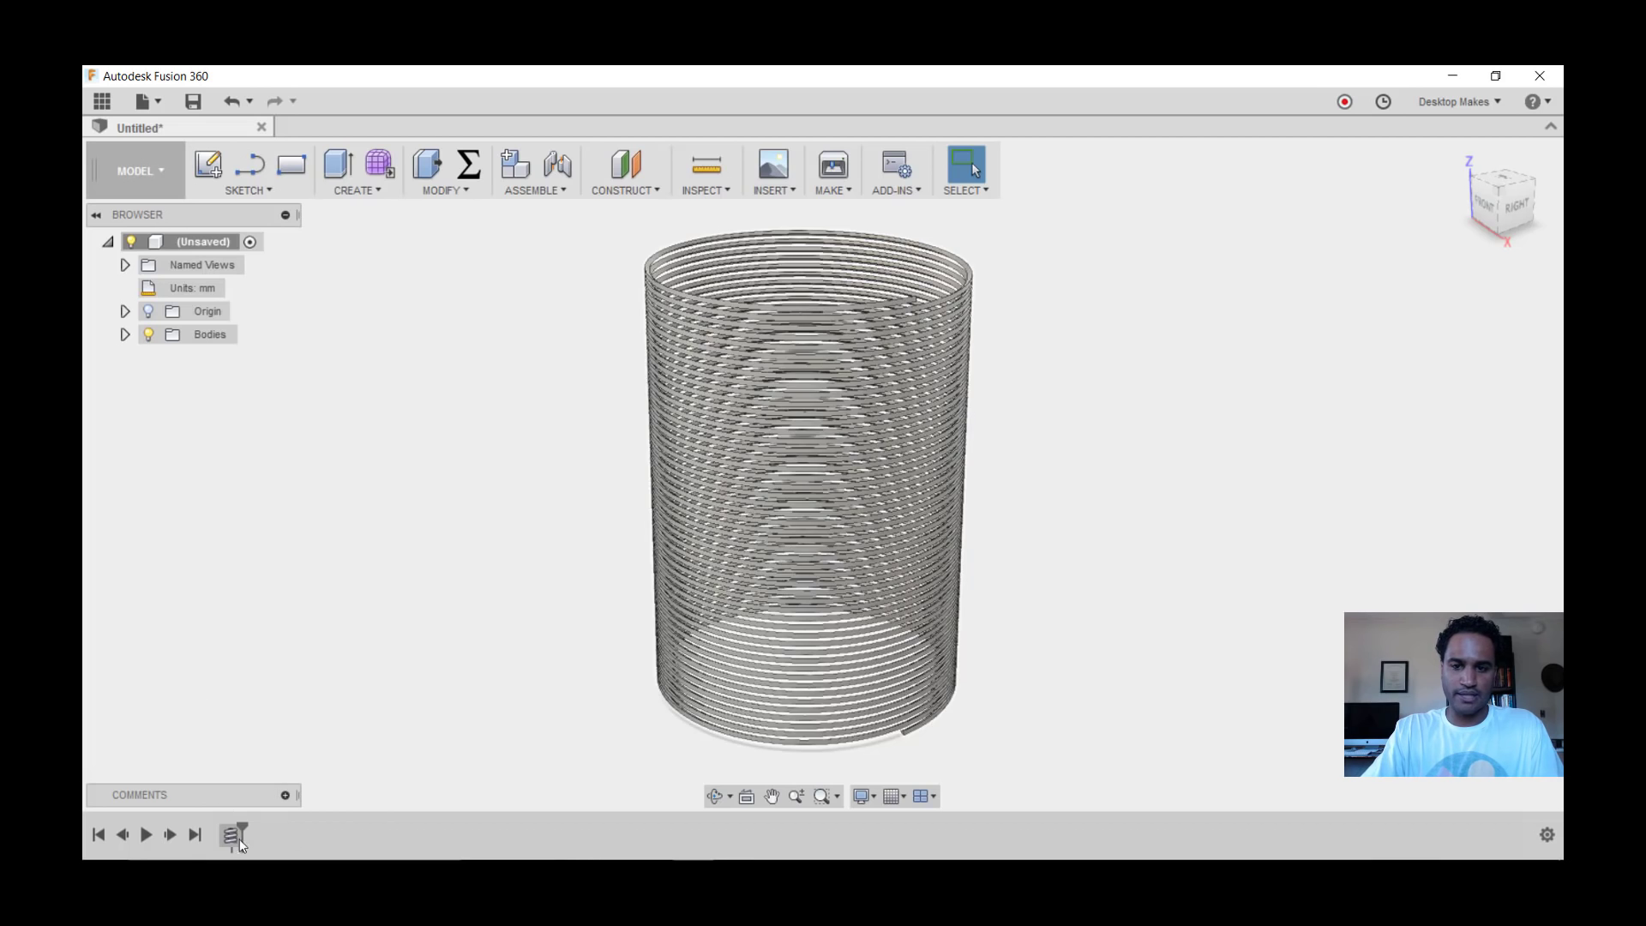
Edit the existing coil feature and reduce it to 1 revolution.
double_click(231, 835)
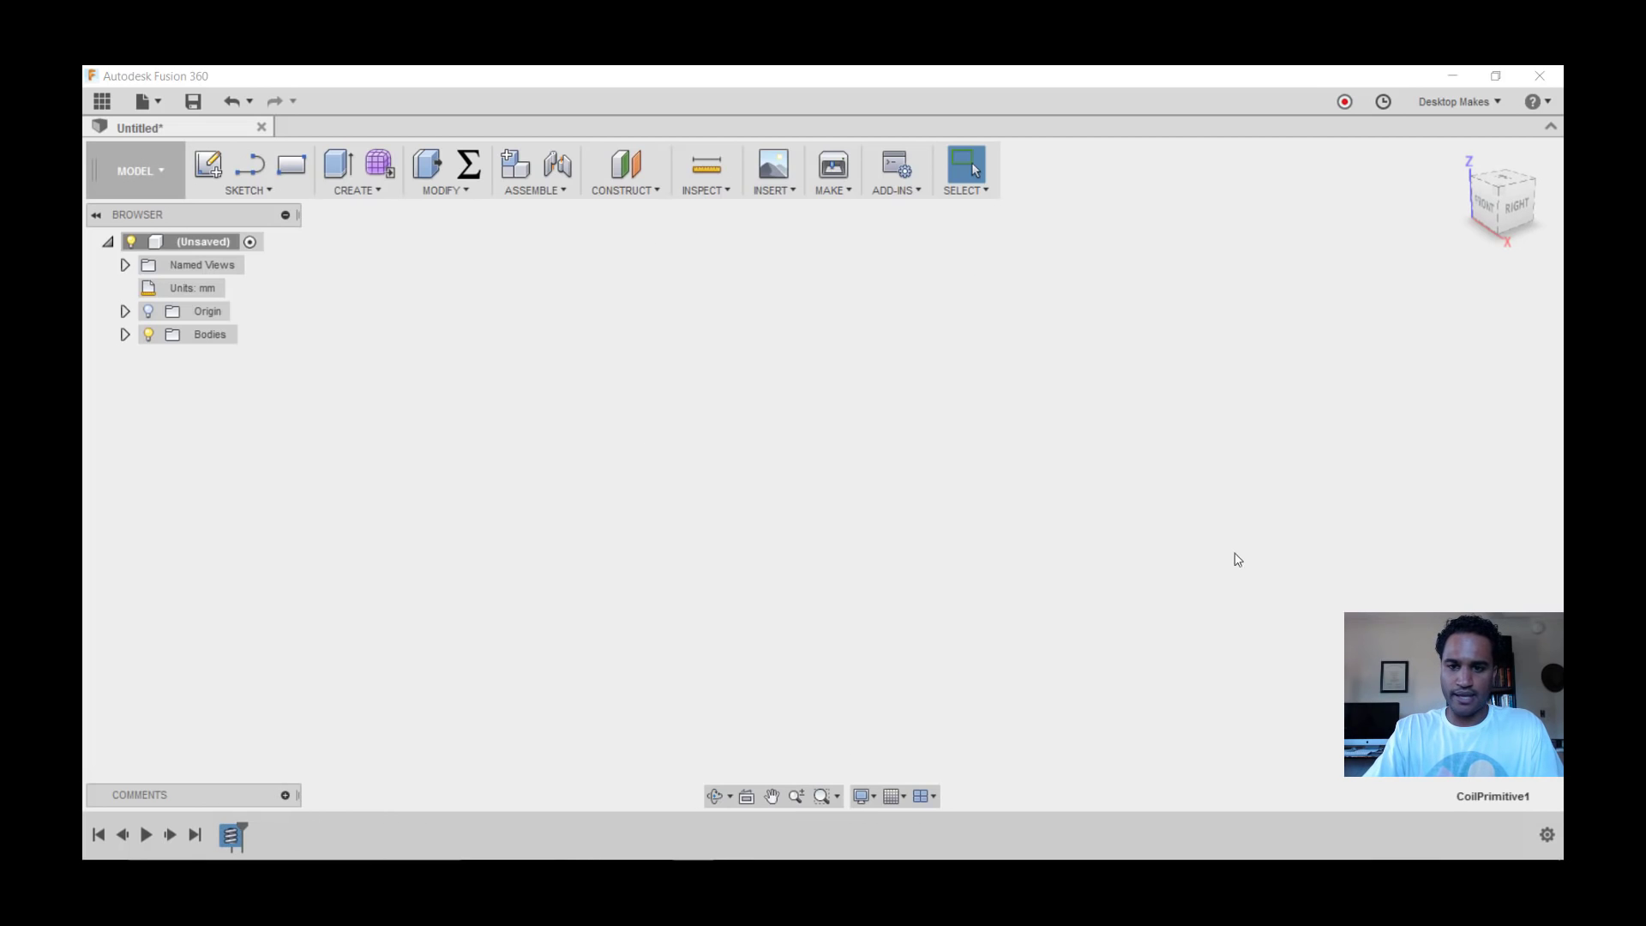
key("Tab")
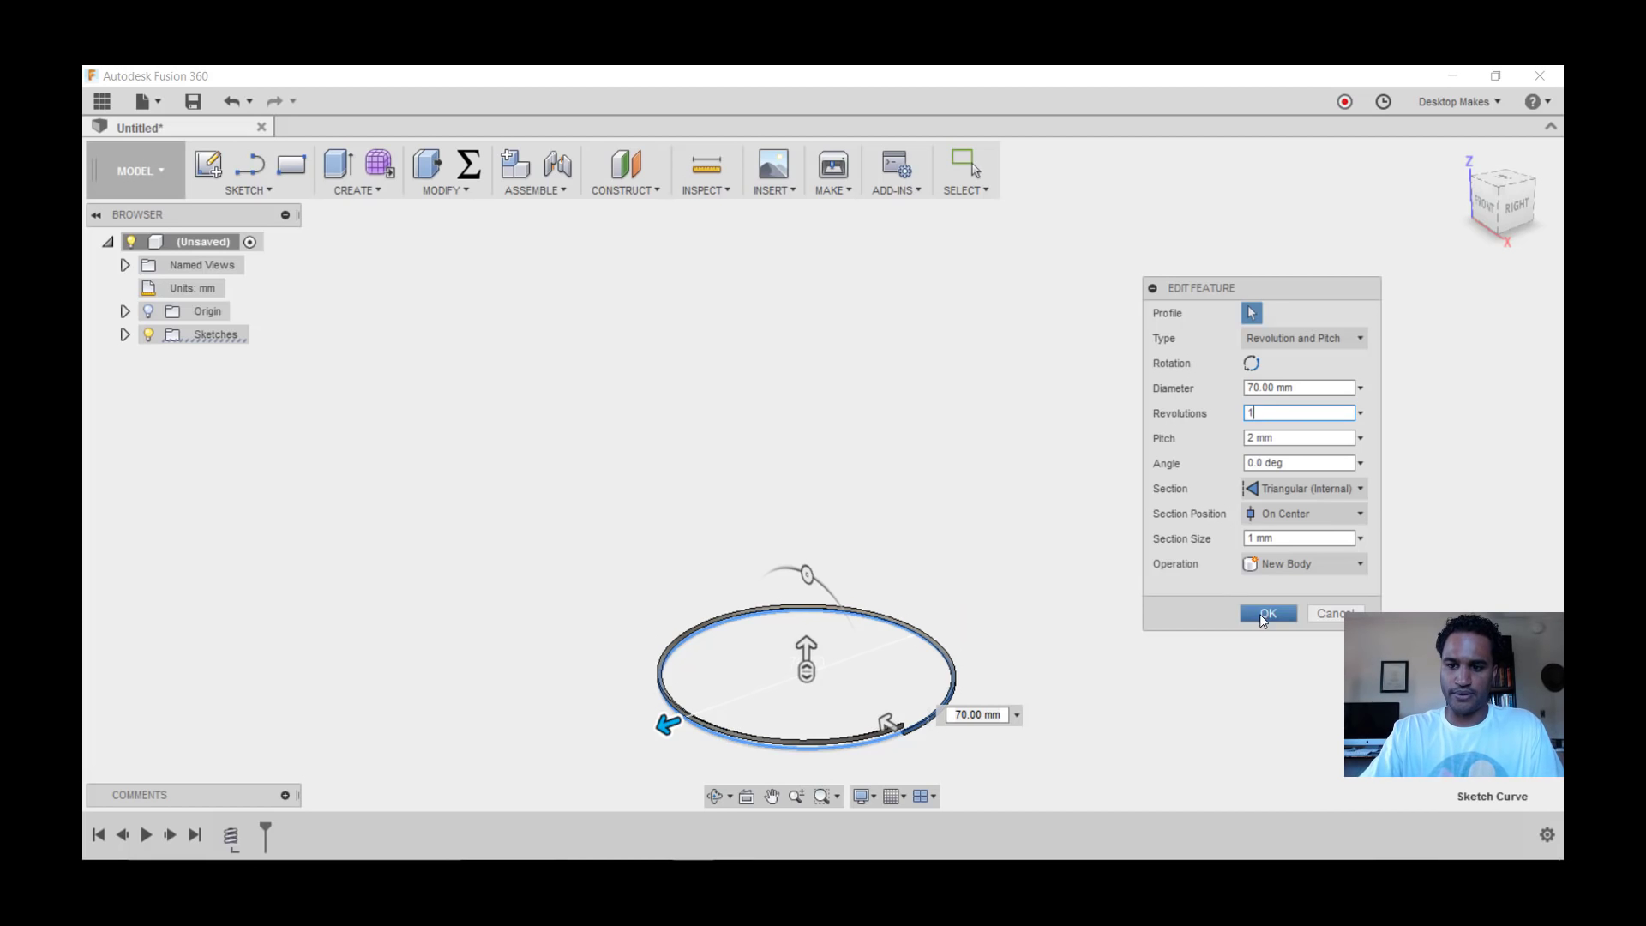
left_click(1267, 613)
scroll(875, 669, "up", 5)
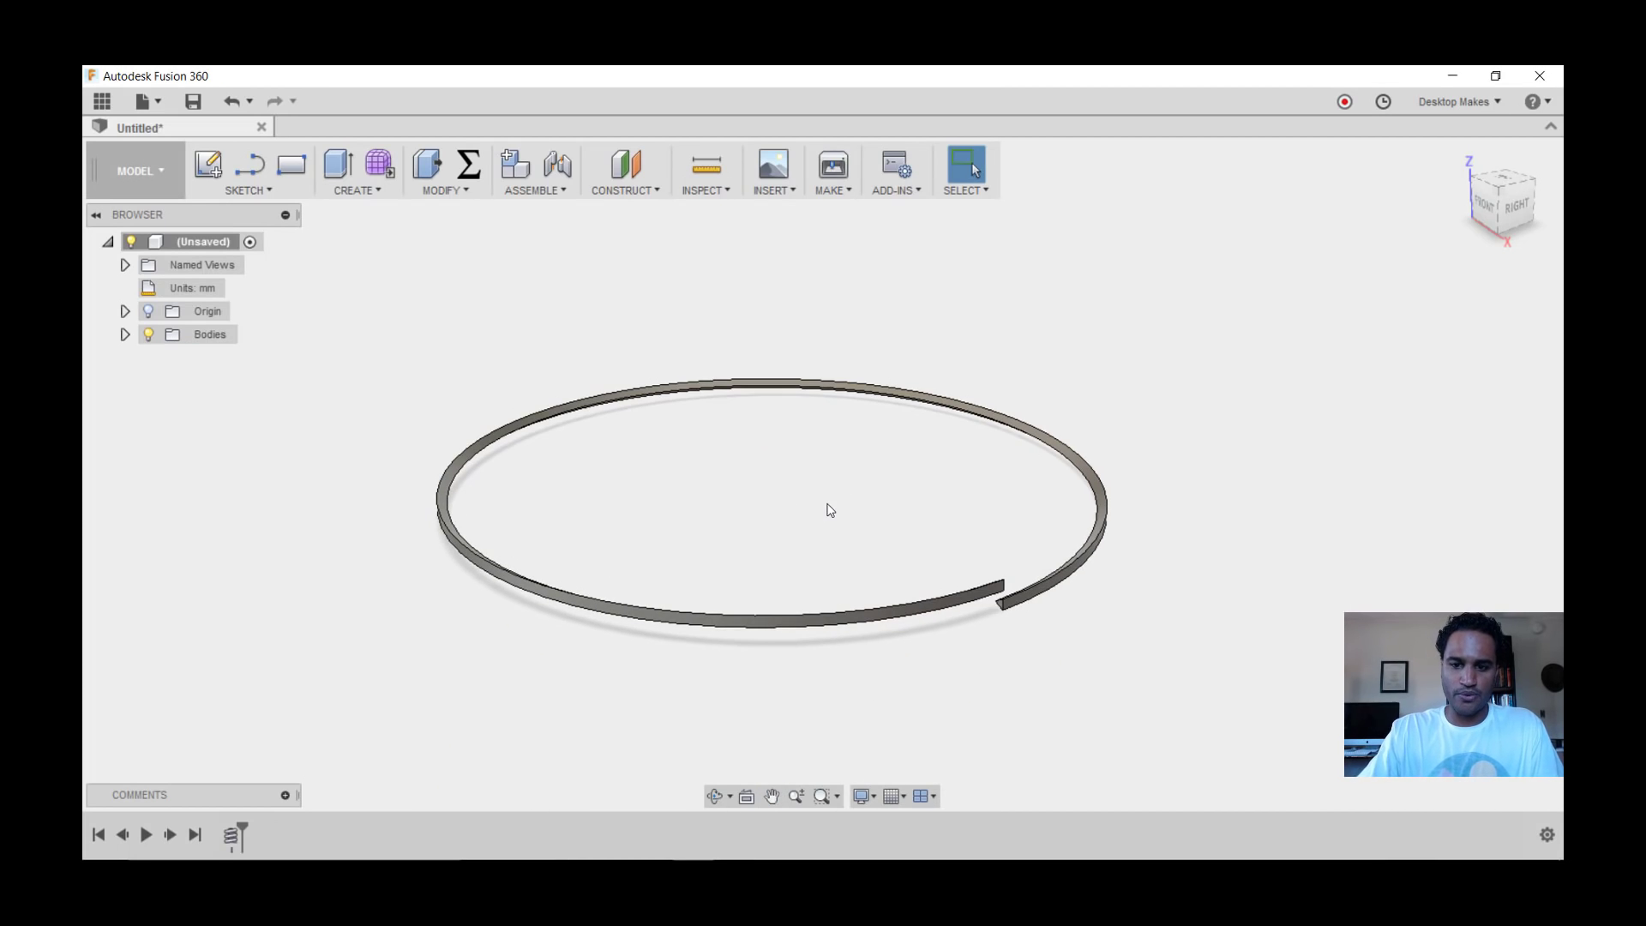
Start a second Coil on the horizontal origin plane with a 60 mm diameter base circle centred on the origin.
left_click(335, 192)
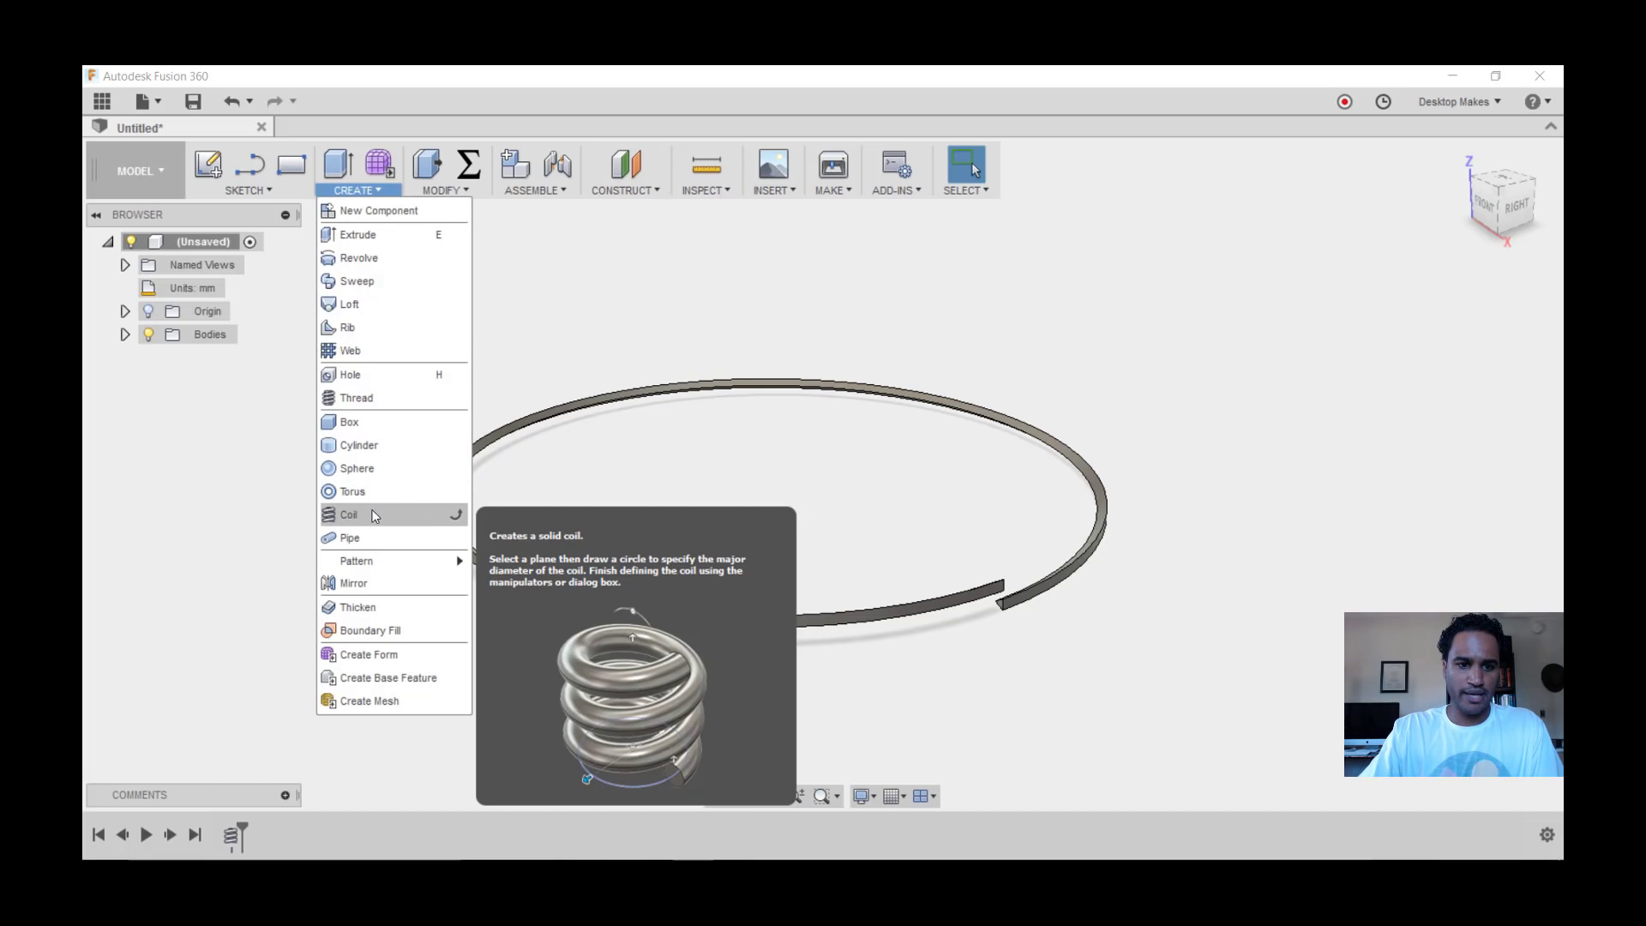
left_click(349, 514)
left_click(722, 412)
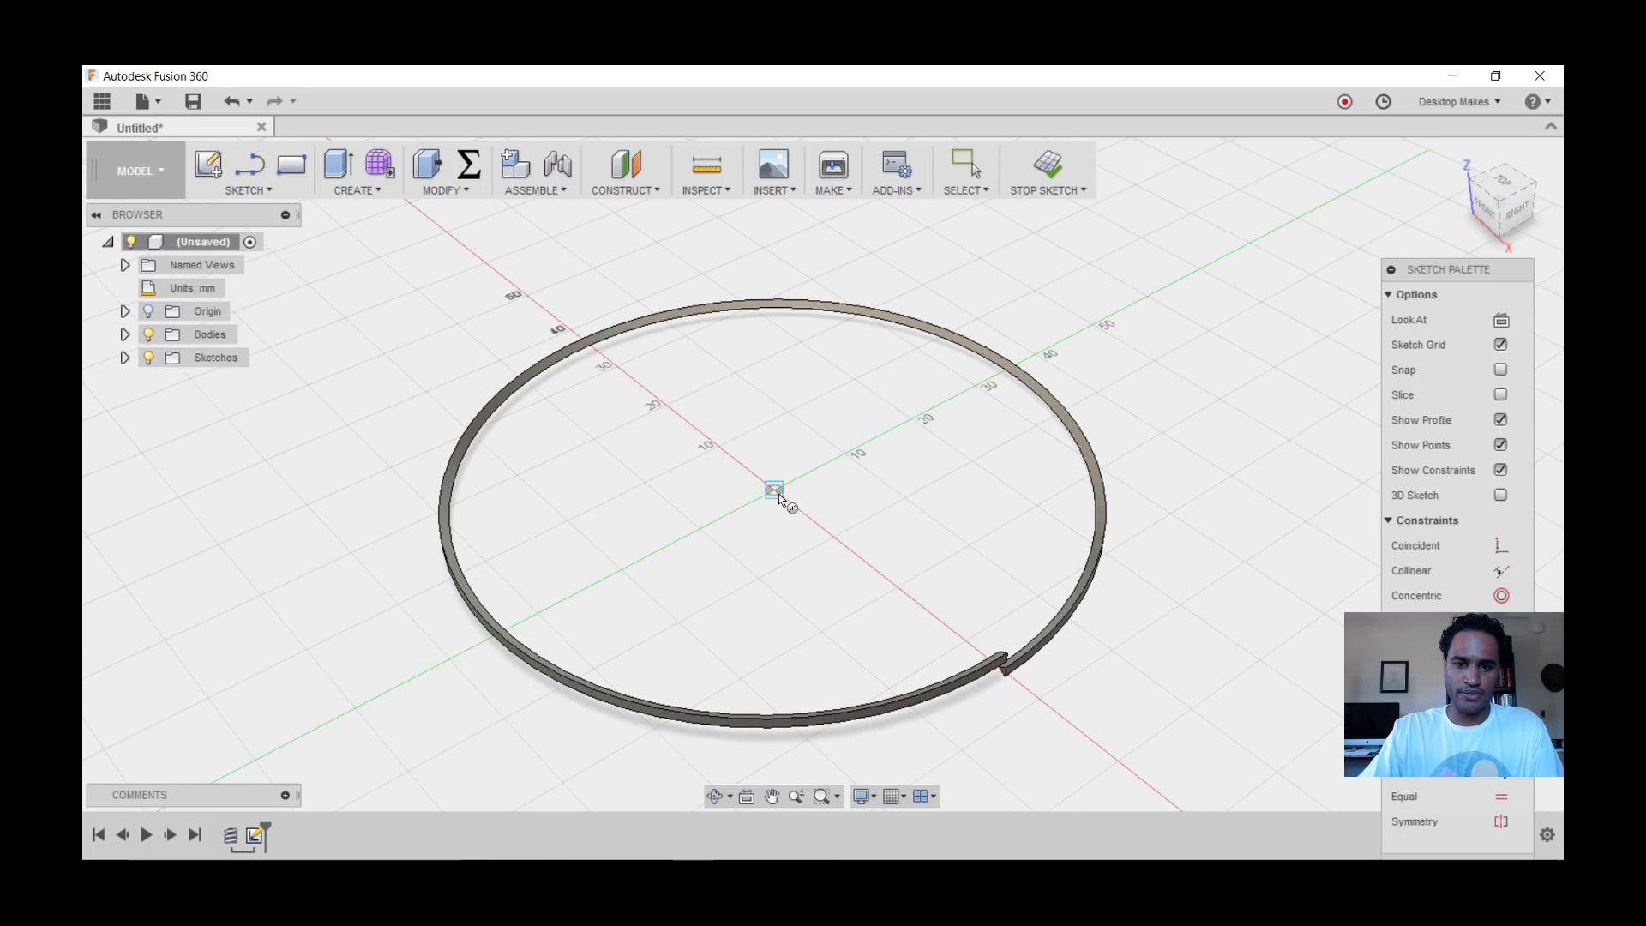
left_click(774, 490)
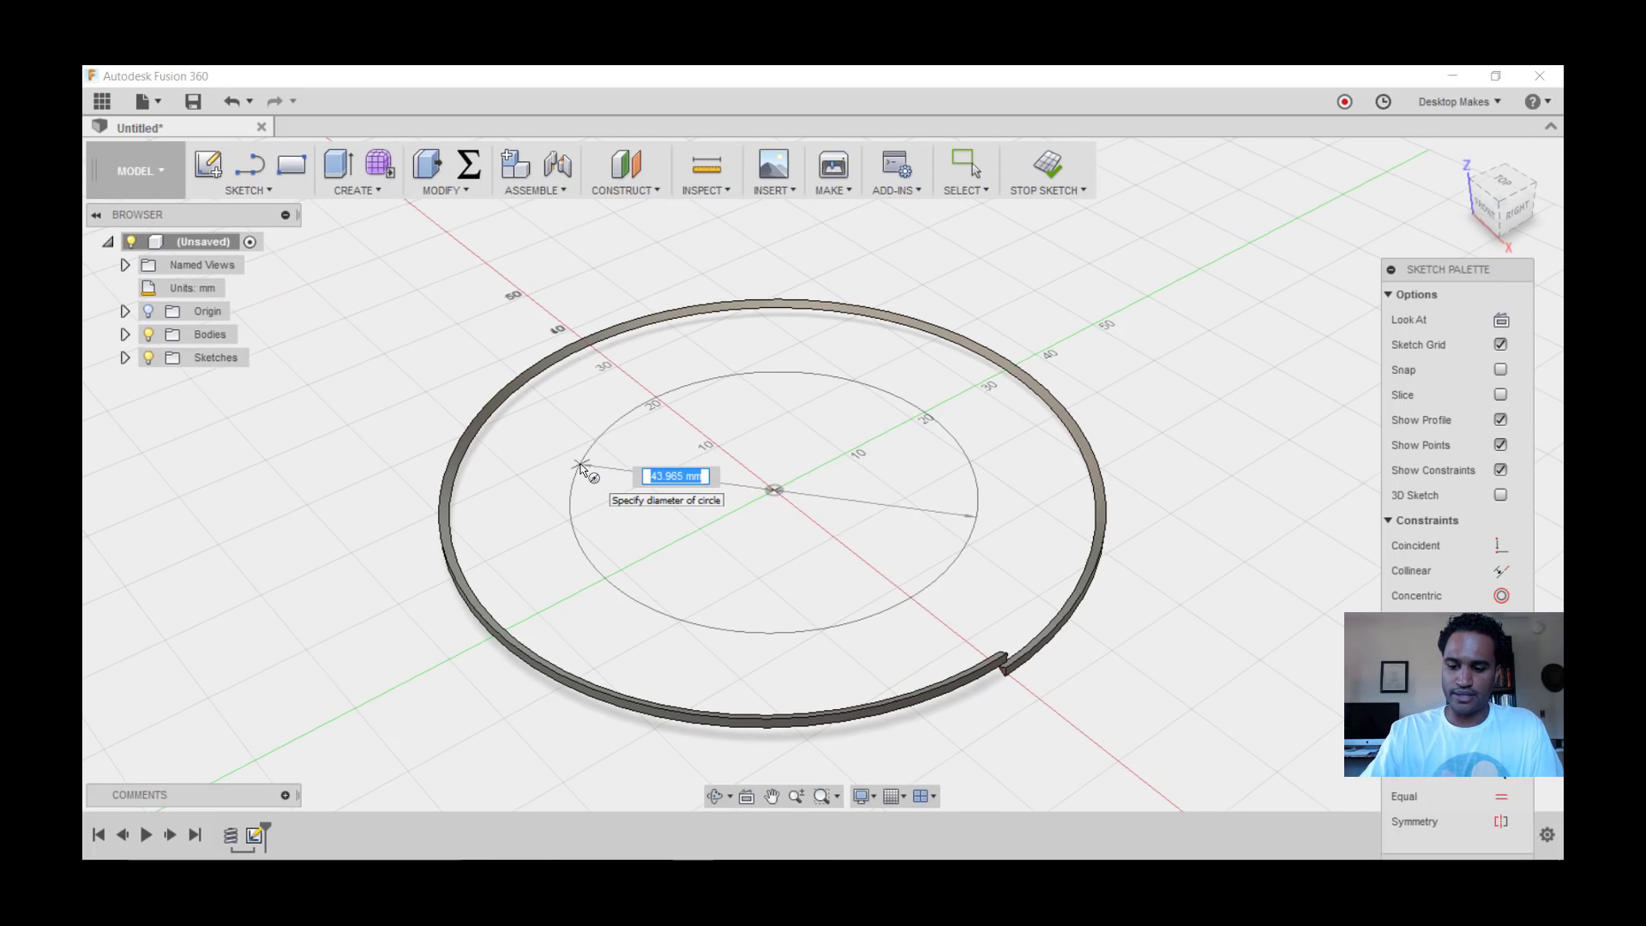
type("60")
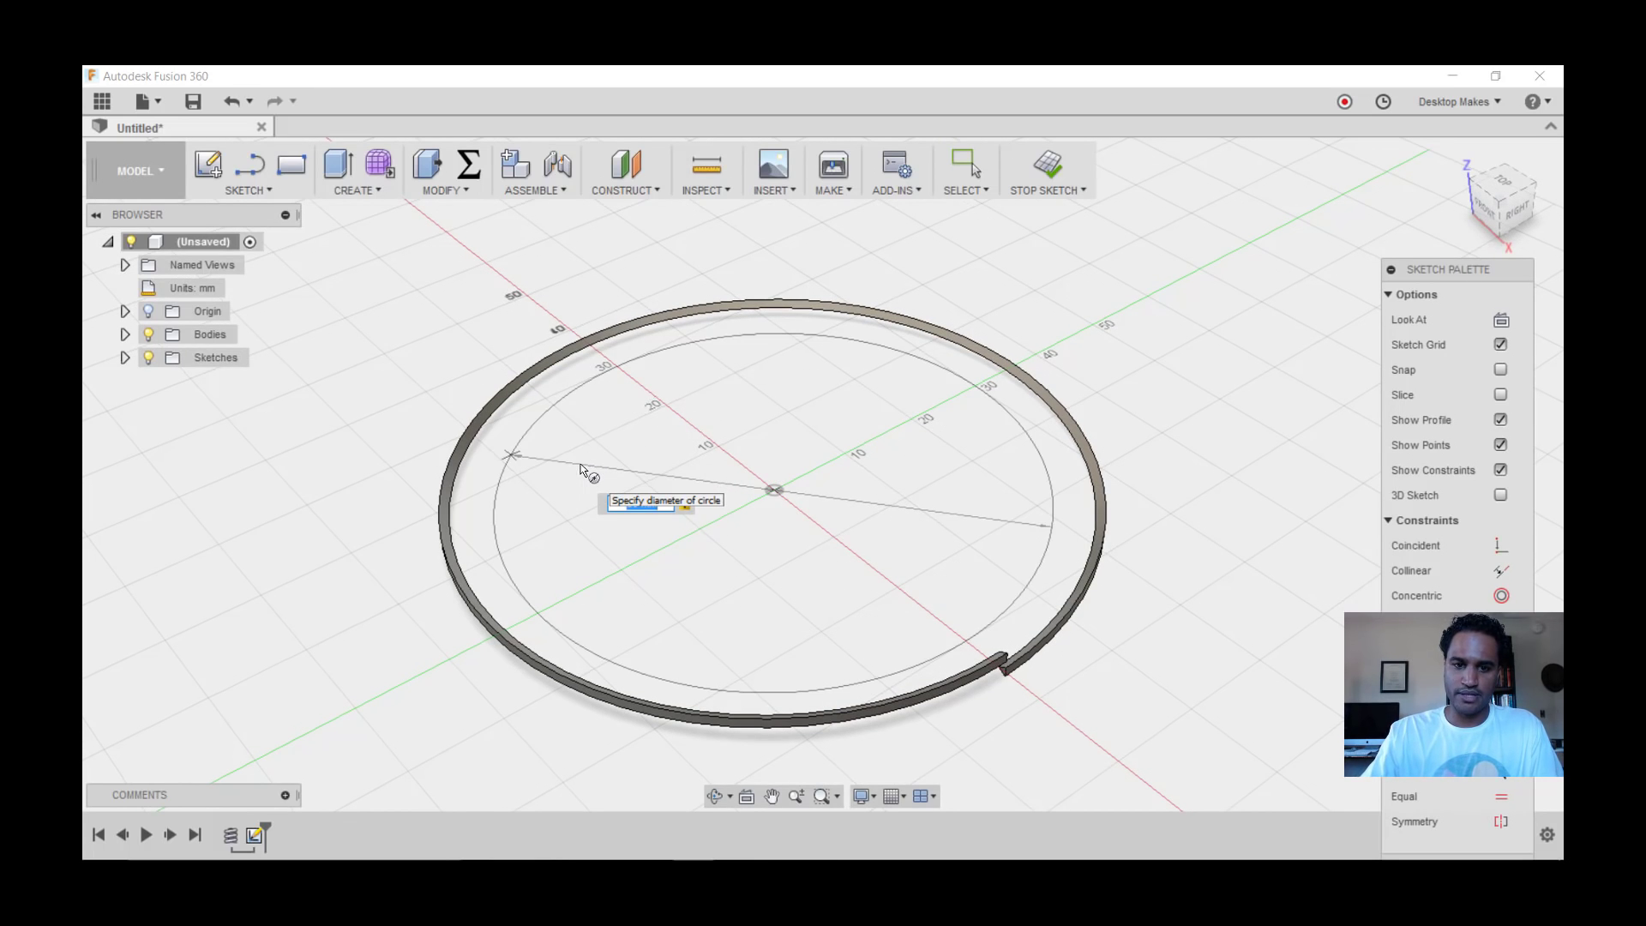
key("Return")
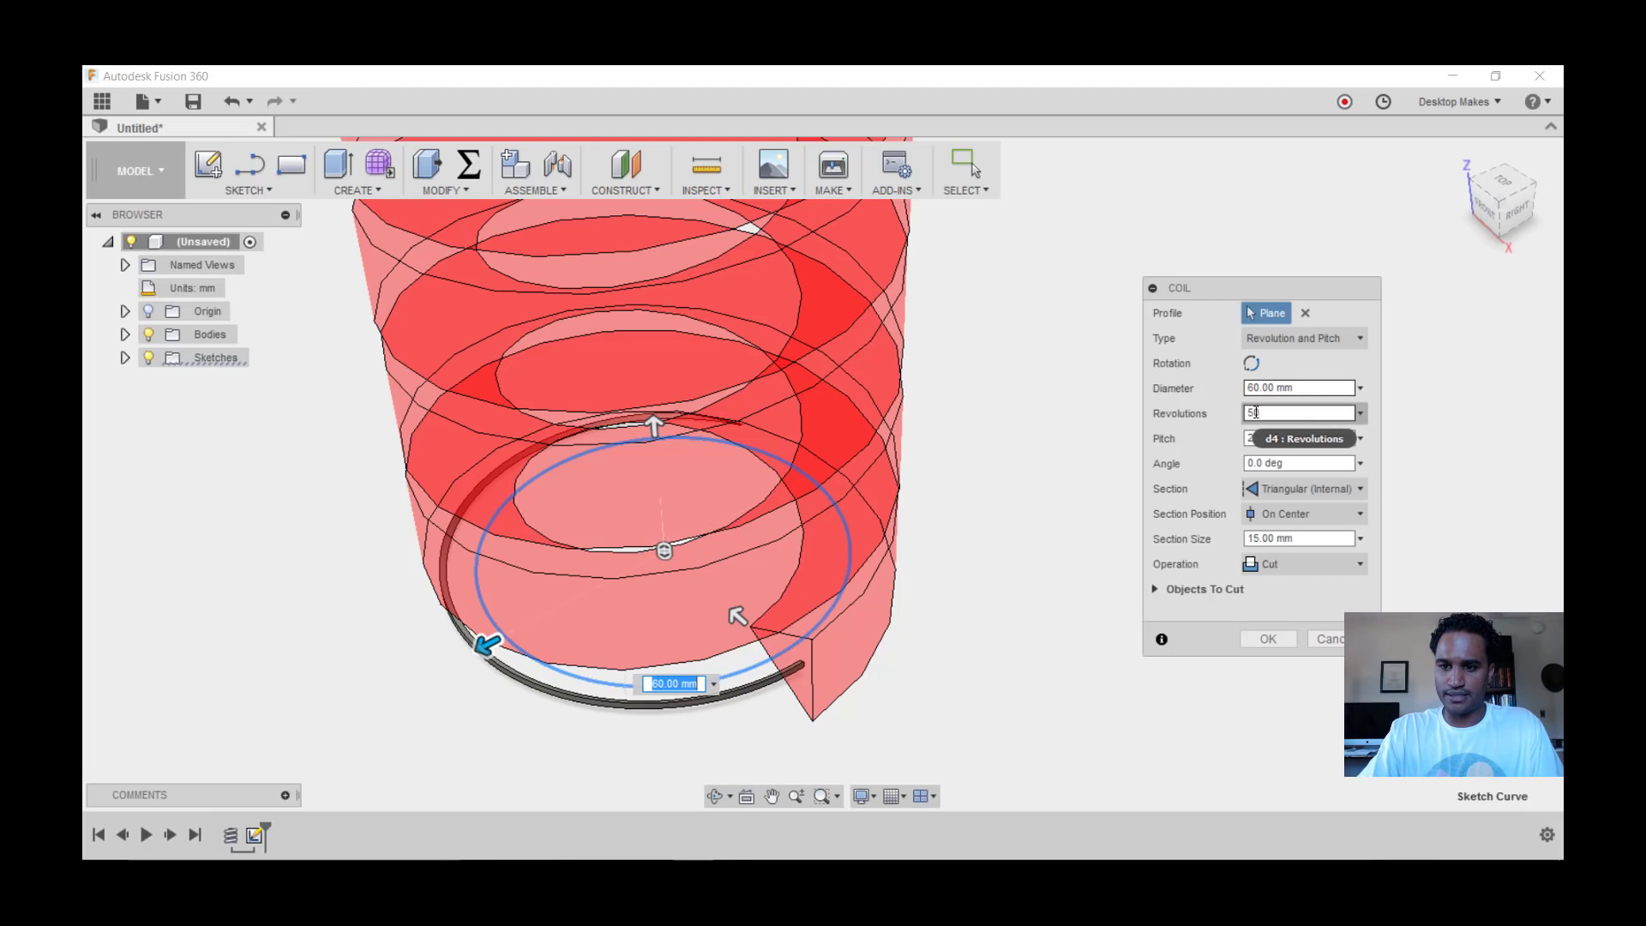
Set the 60 mm coil to 1 revolution with a 2 mm pitch.
left_click(1254, 412)
key("Return")
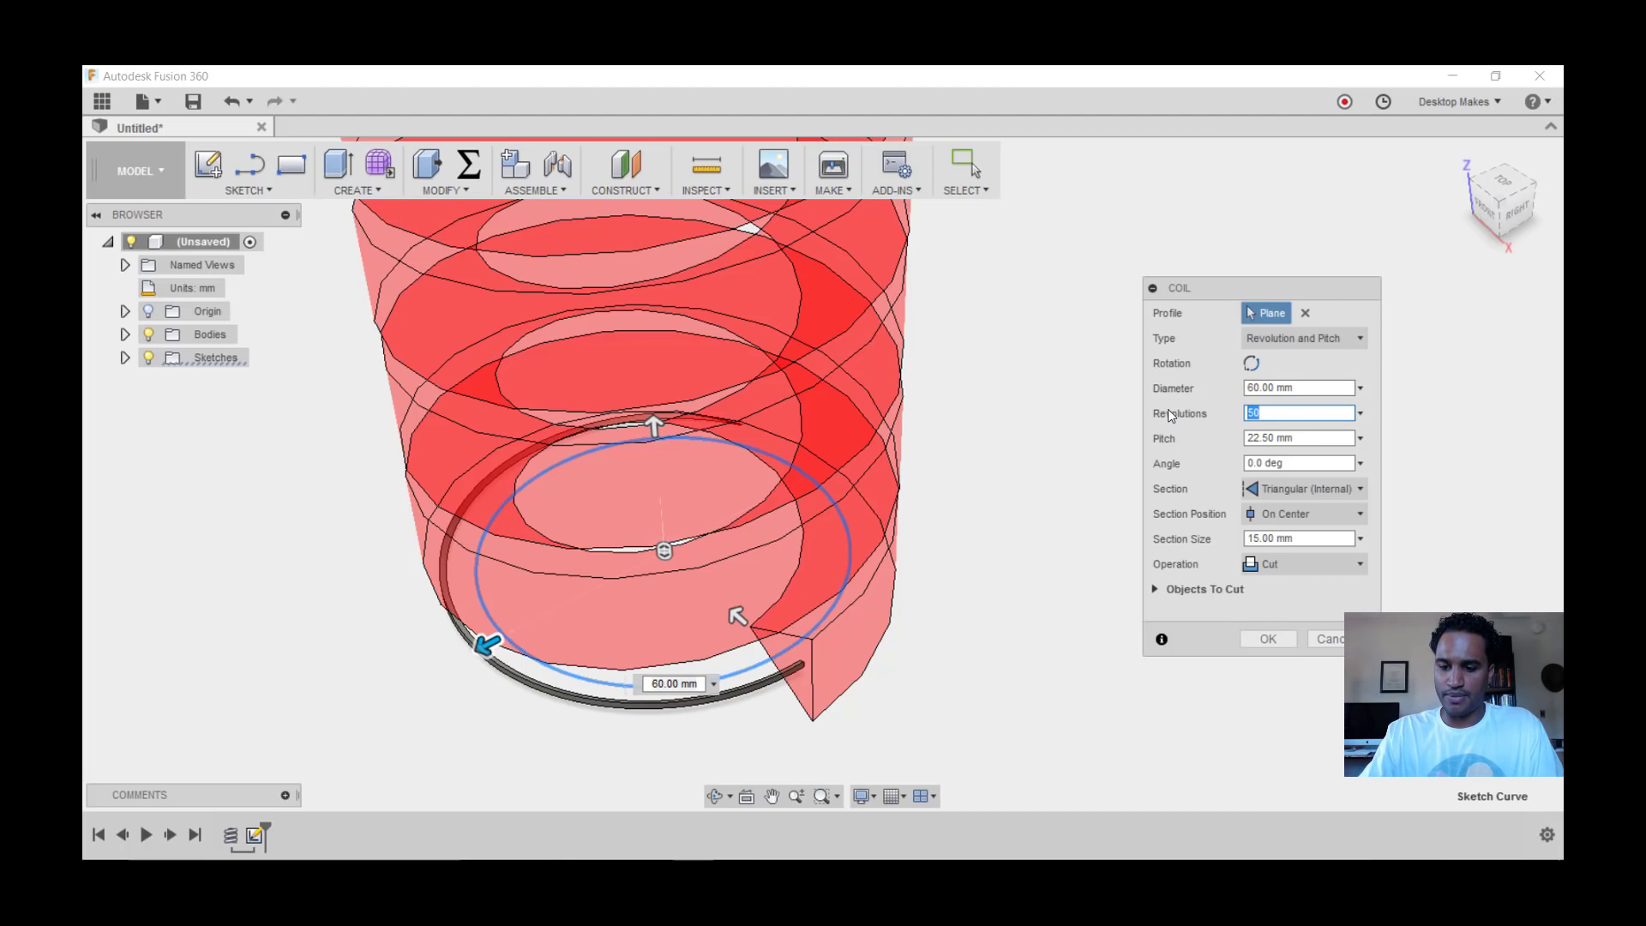
type("1")
left_click(1304, 438)
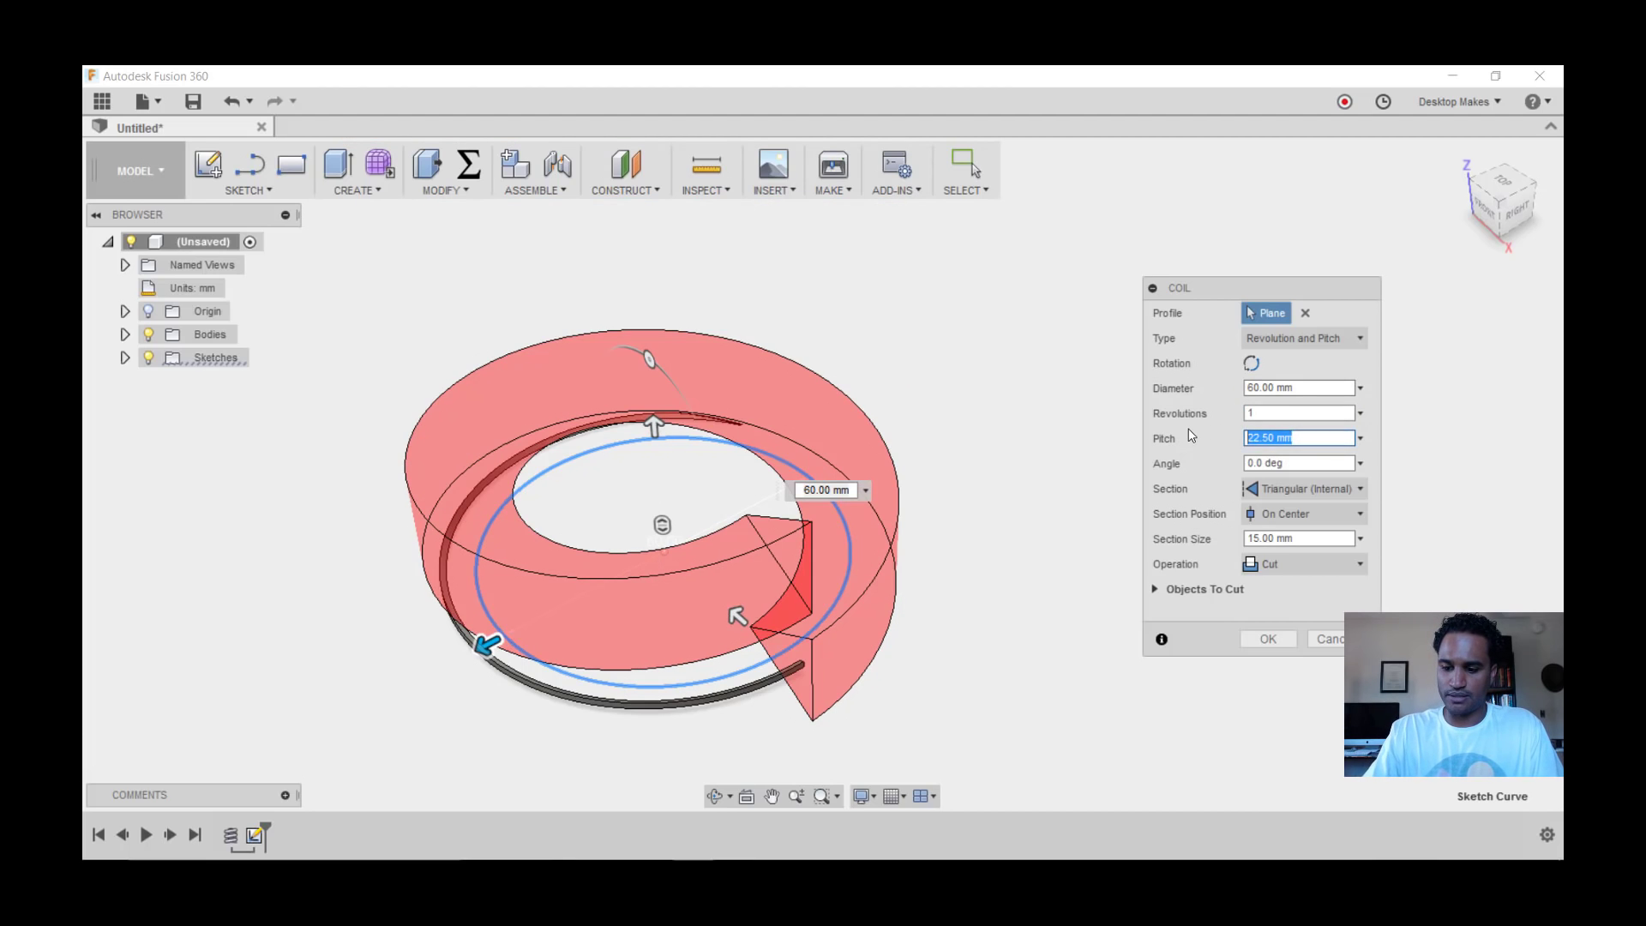
type("2")
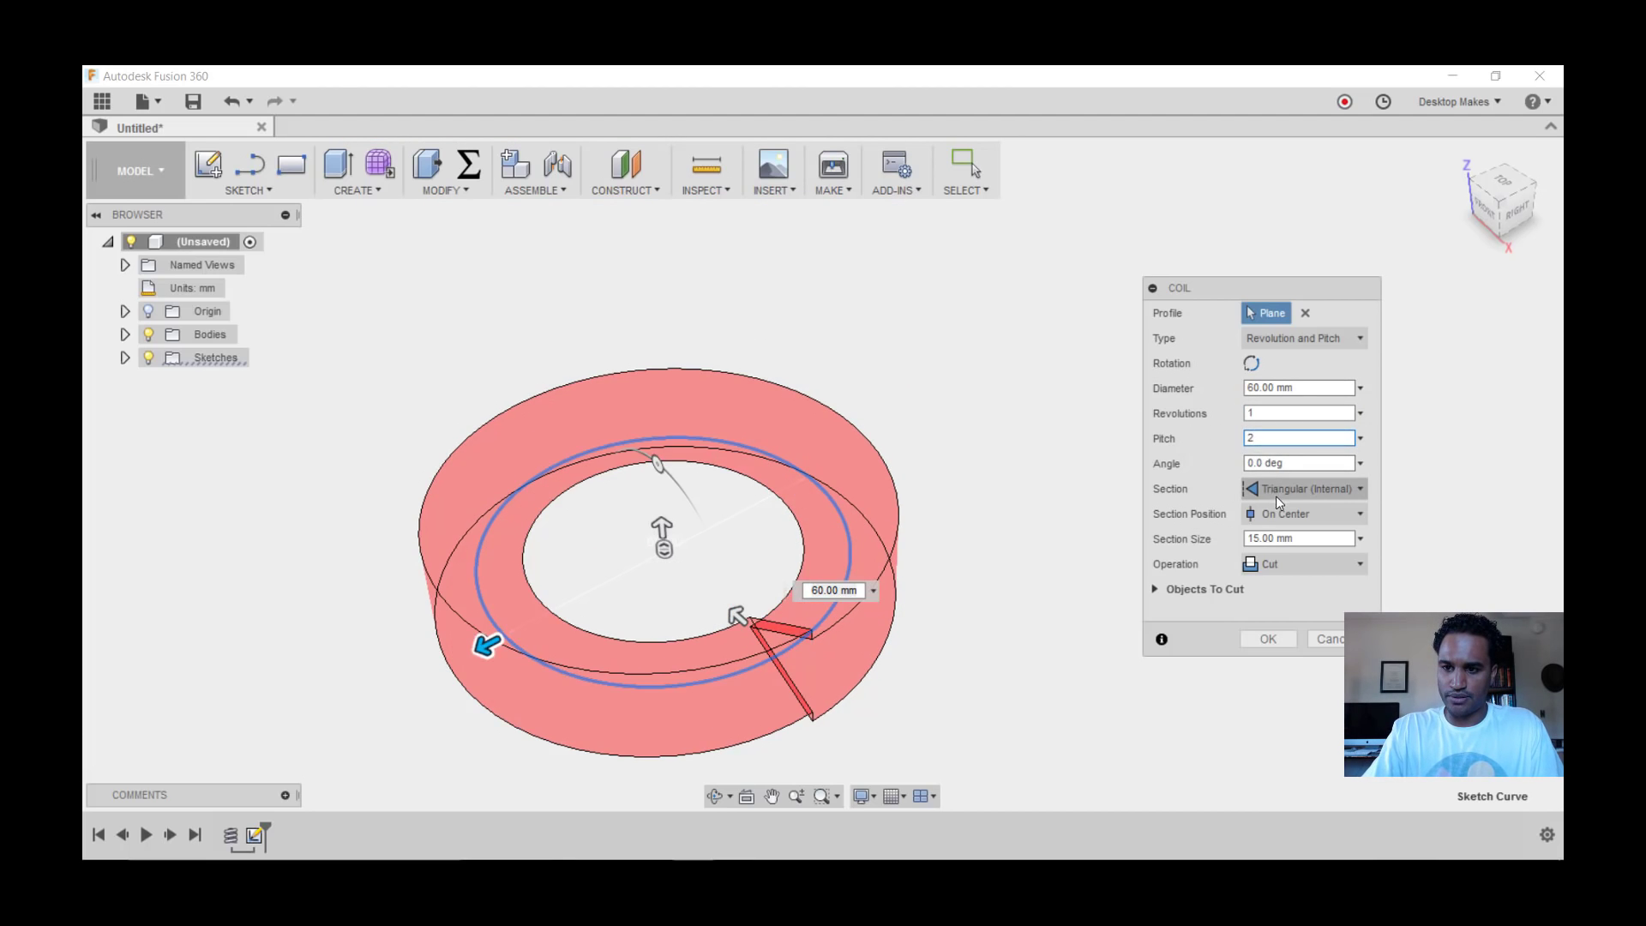
Set the inner coil's section size to 1 mm and create it as a new body inside the 70 mm coil.
left_click(1290, 538)
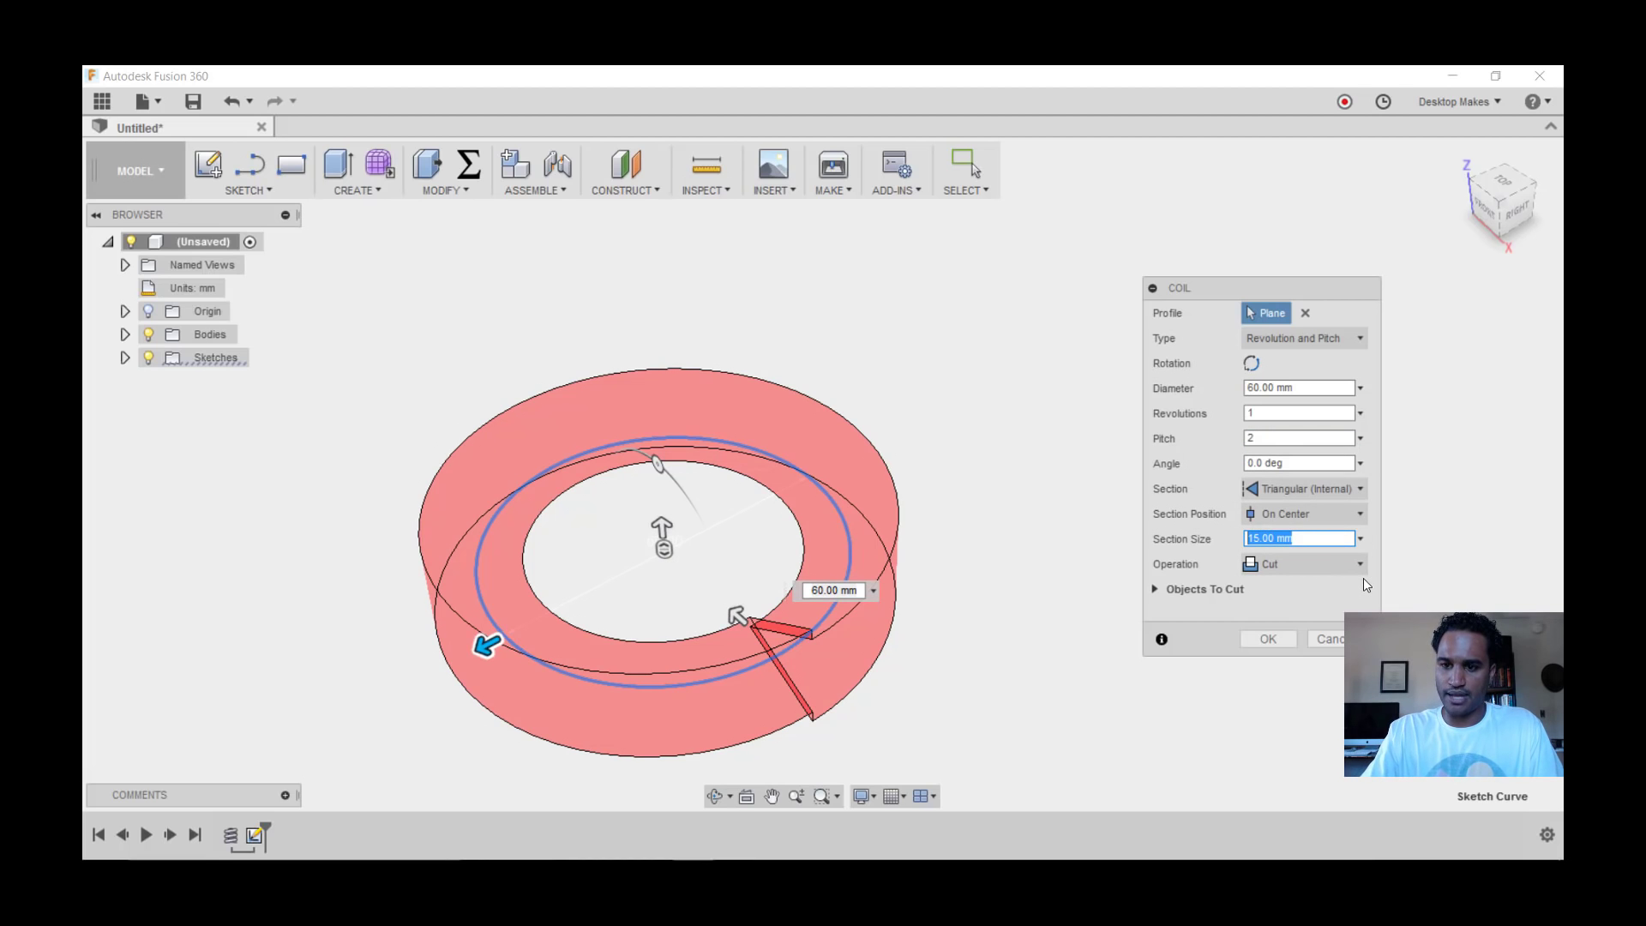
type("1")
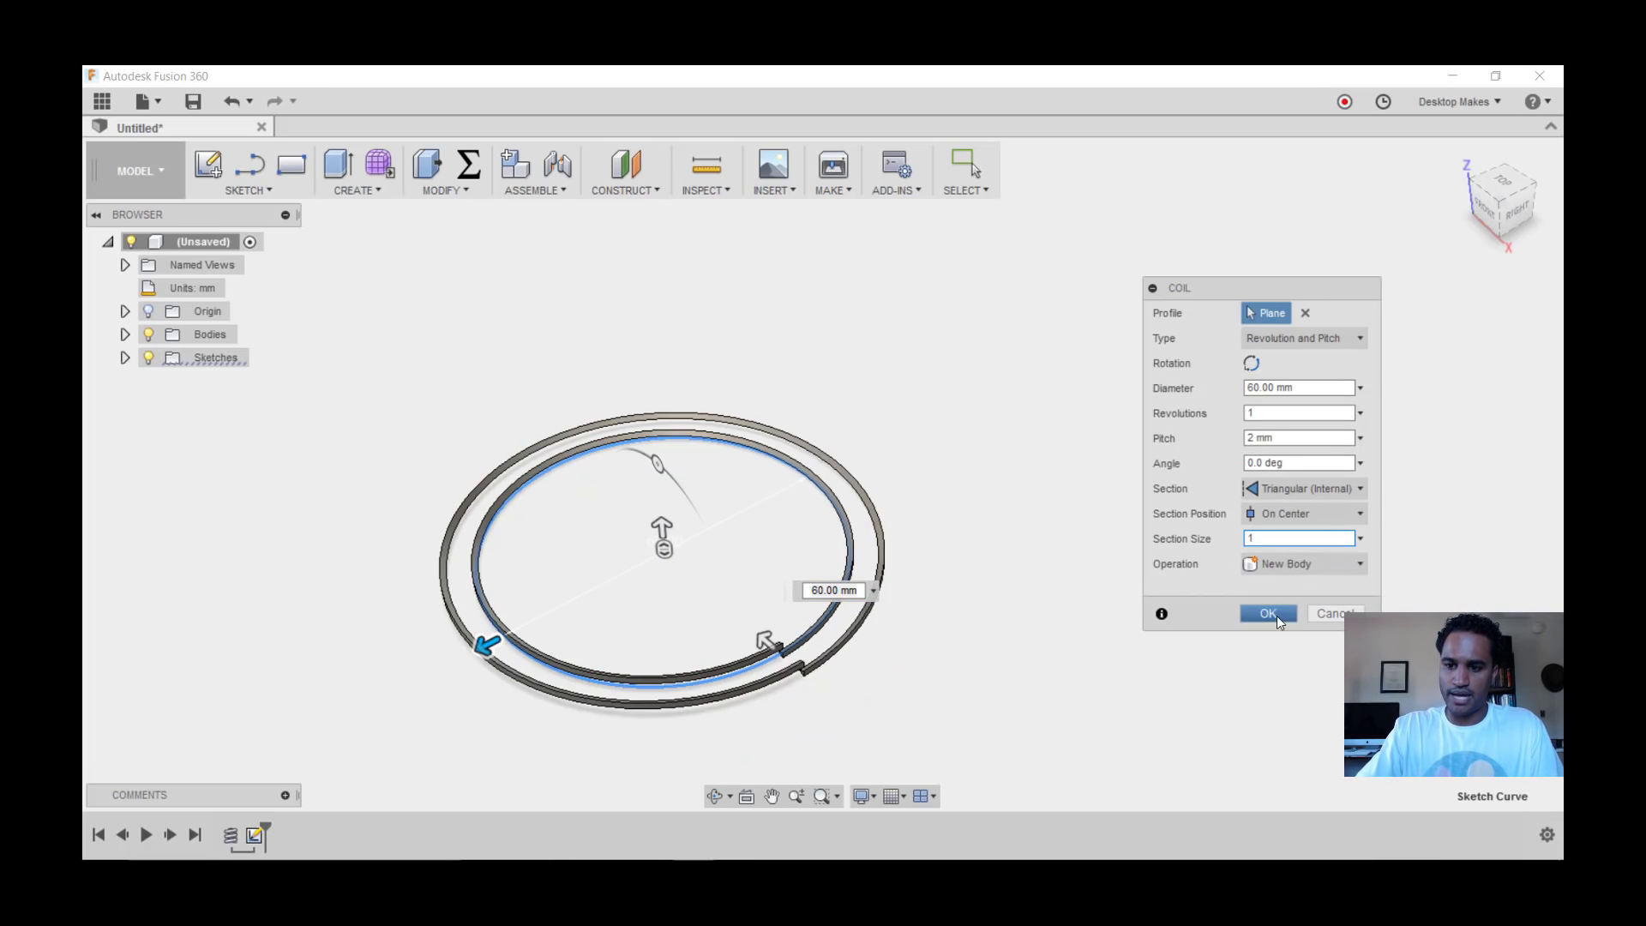
left_click(1269, 614)
scroll(569, 610, "up", 5)
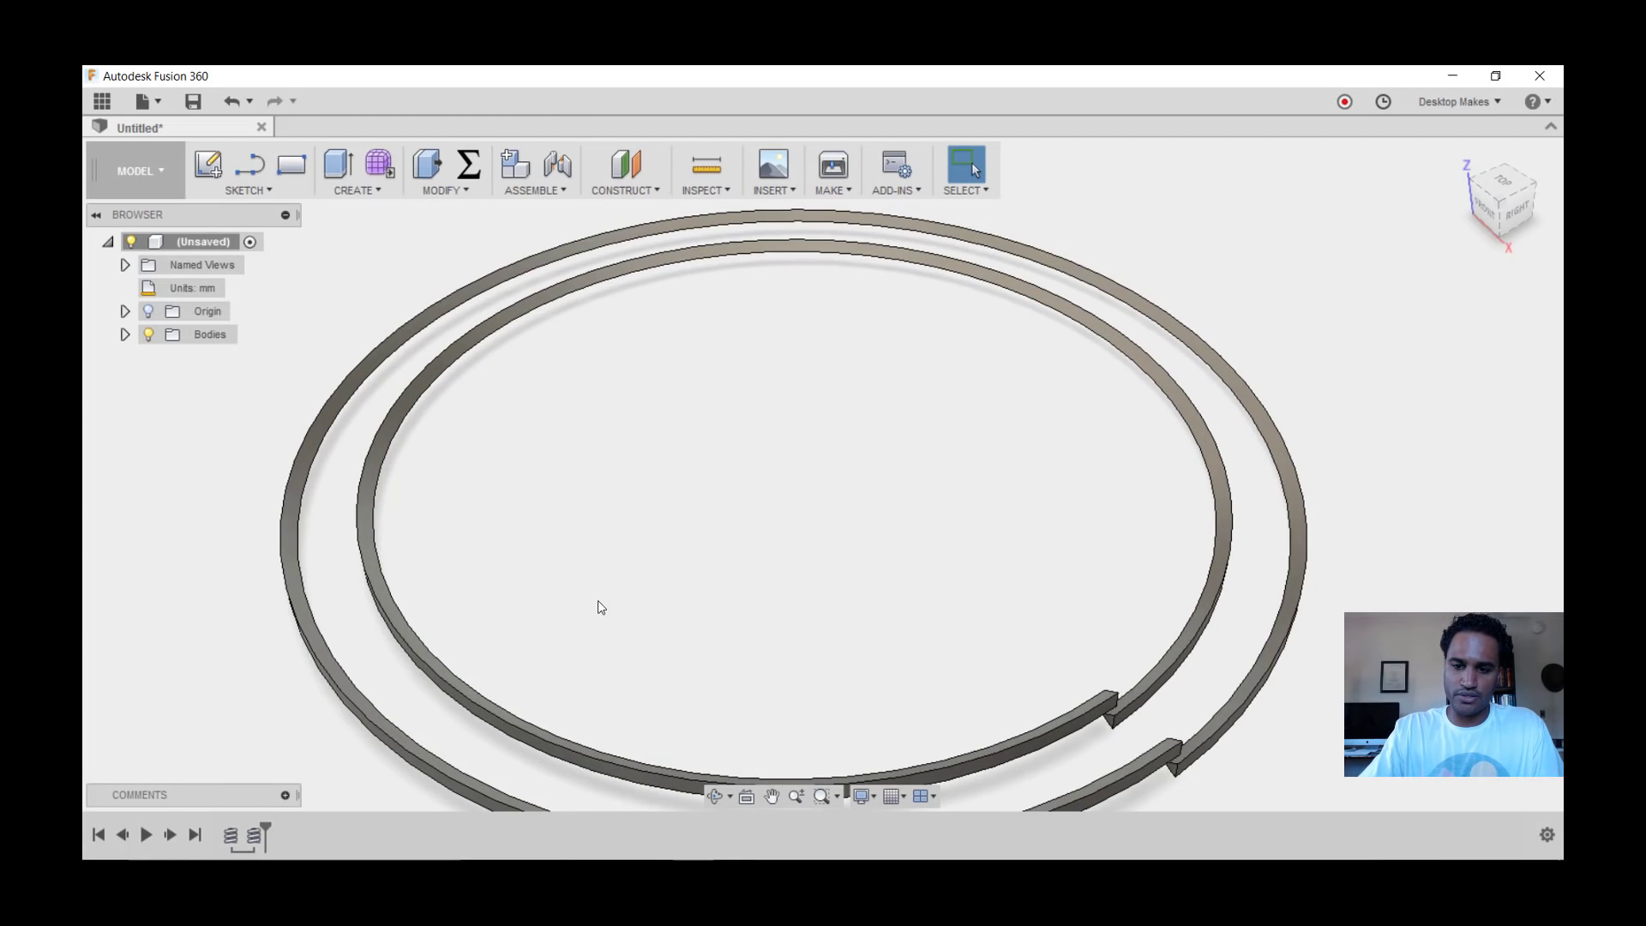
scroll(694, 490, "down", 5)
mouse_move(868, 614)
middle_mouse_down("shift")
mouse_move(962, 581)
mouse_move(963, 558)
mouse_move(960, 600)
middle_mouse_up("shift")
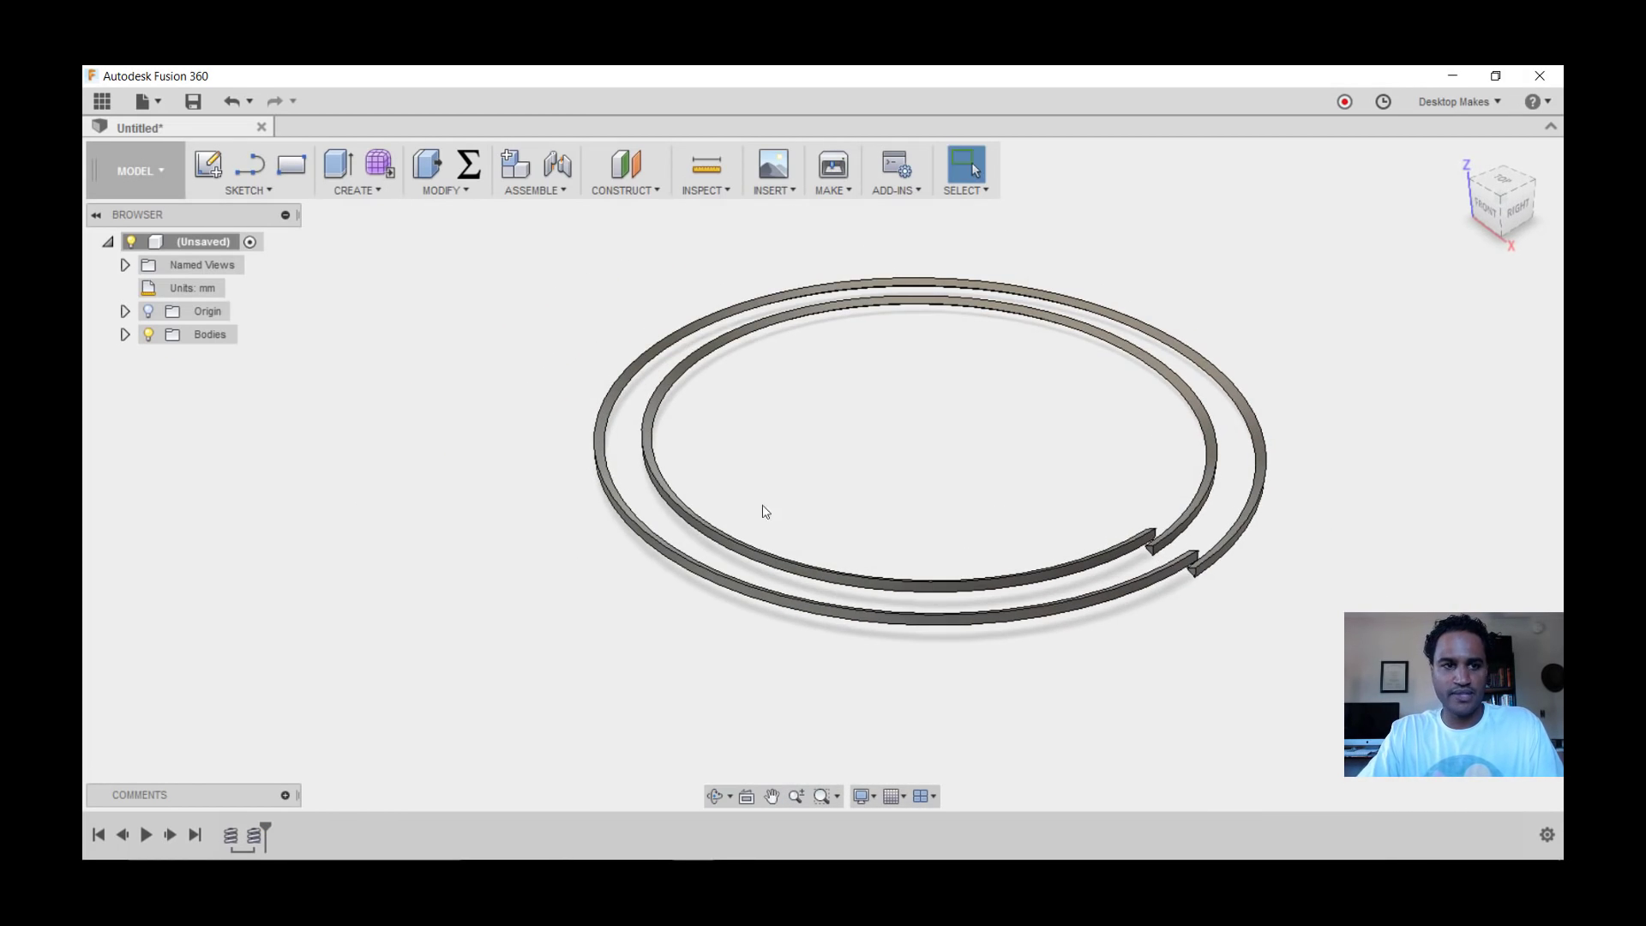
Start a sketch on the vertical front (XZ) origin plane through the centre of the coils.
left_click(210, 164)
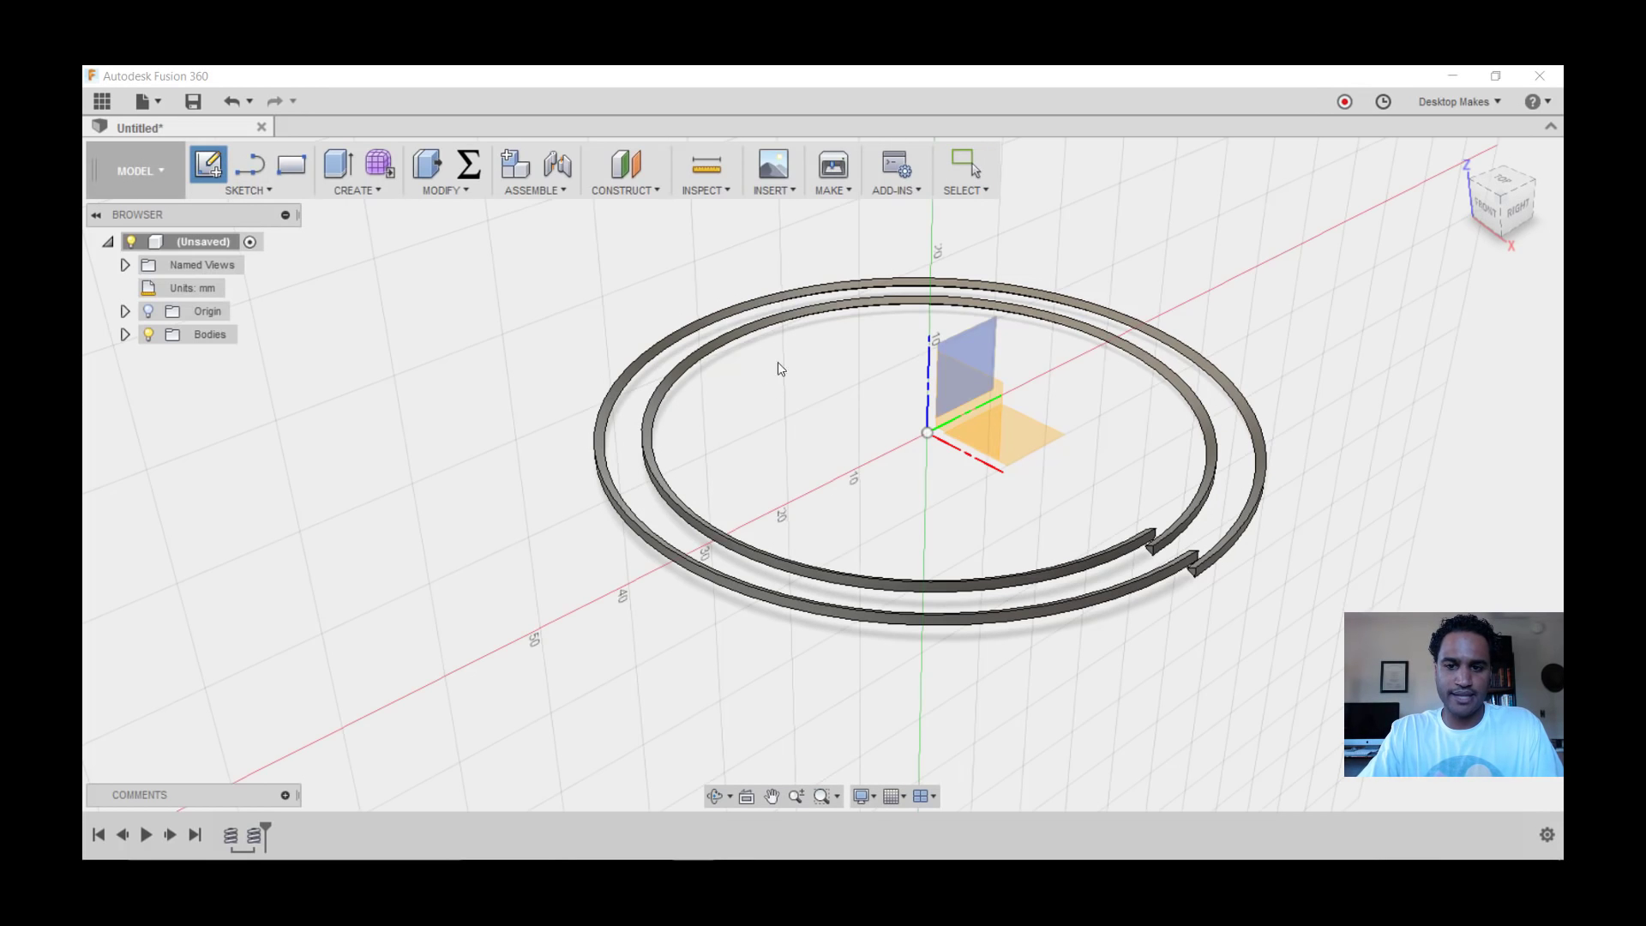
mouse_move(778, 361)
middle_mouse_down("shift")
mouse_move(809, 391)
mouse_move(817, 374)
mouse_move(964, 389)
mouse_move(1080, 334)
middle_mouse_up("shift")
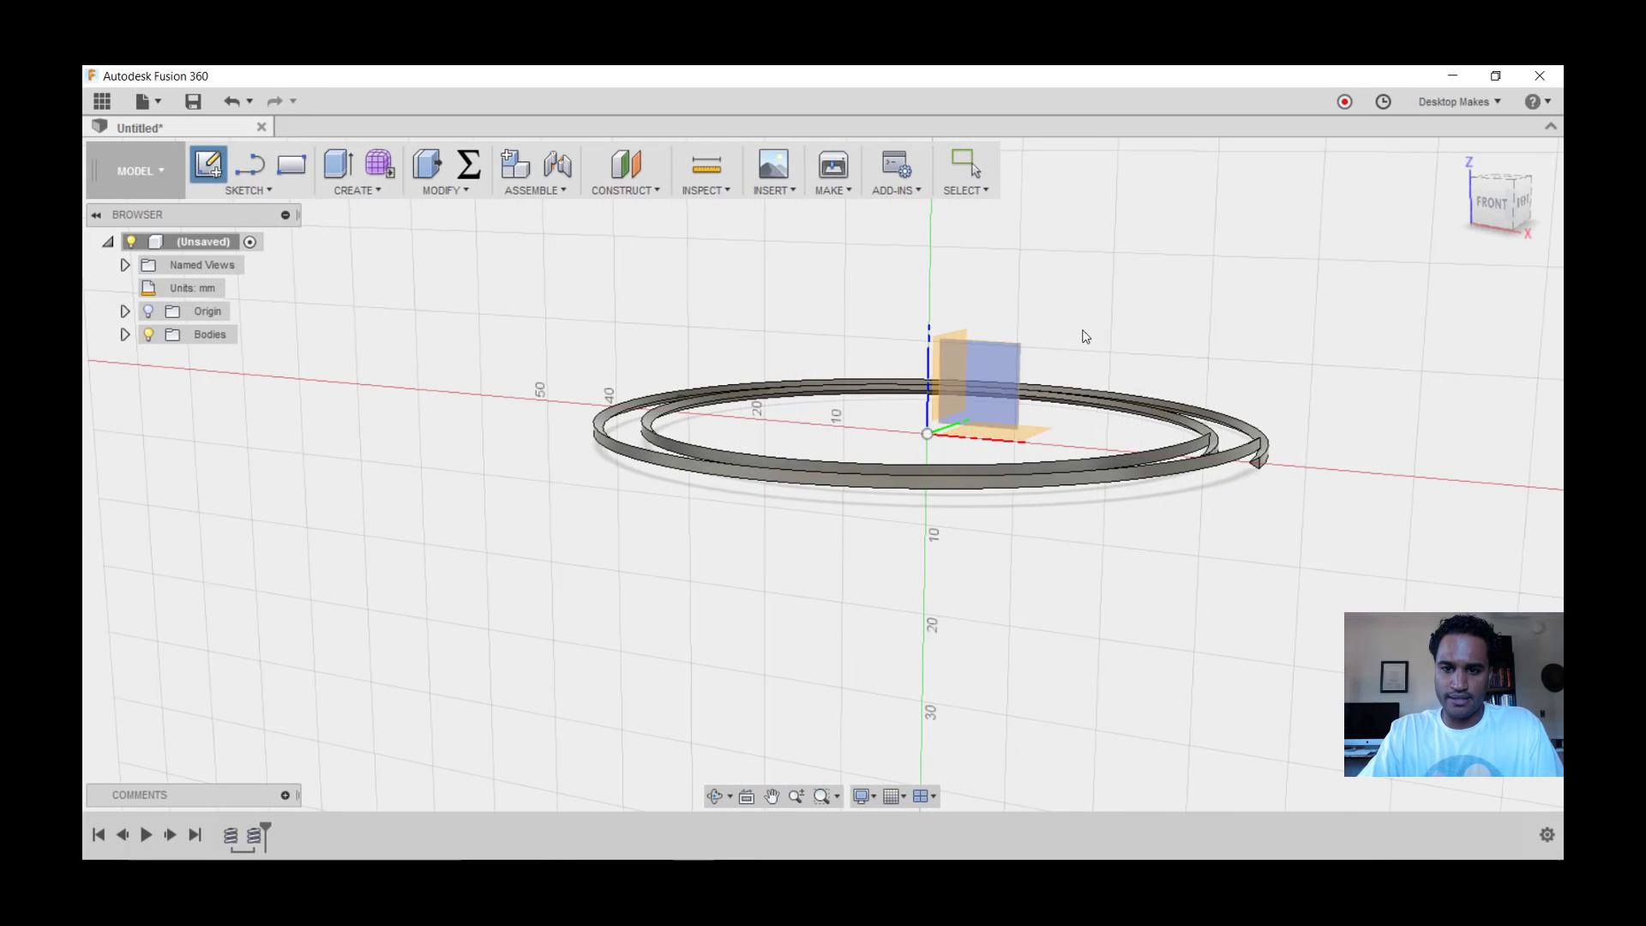
left_click(1008, 380)
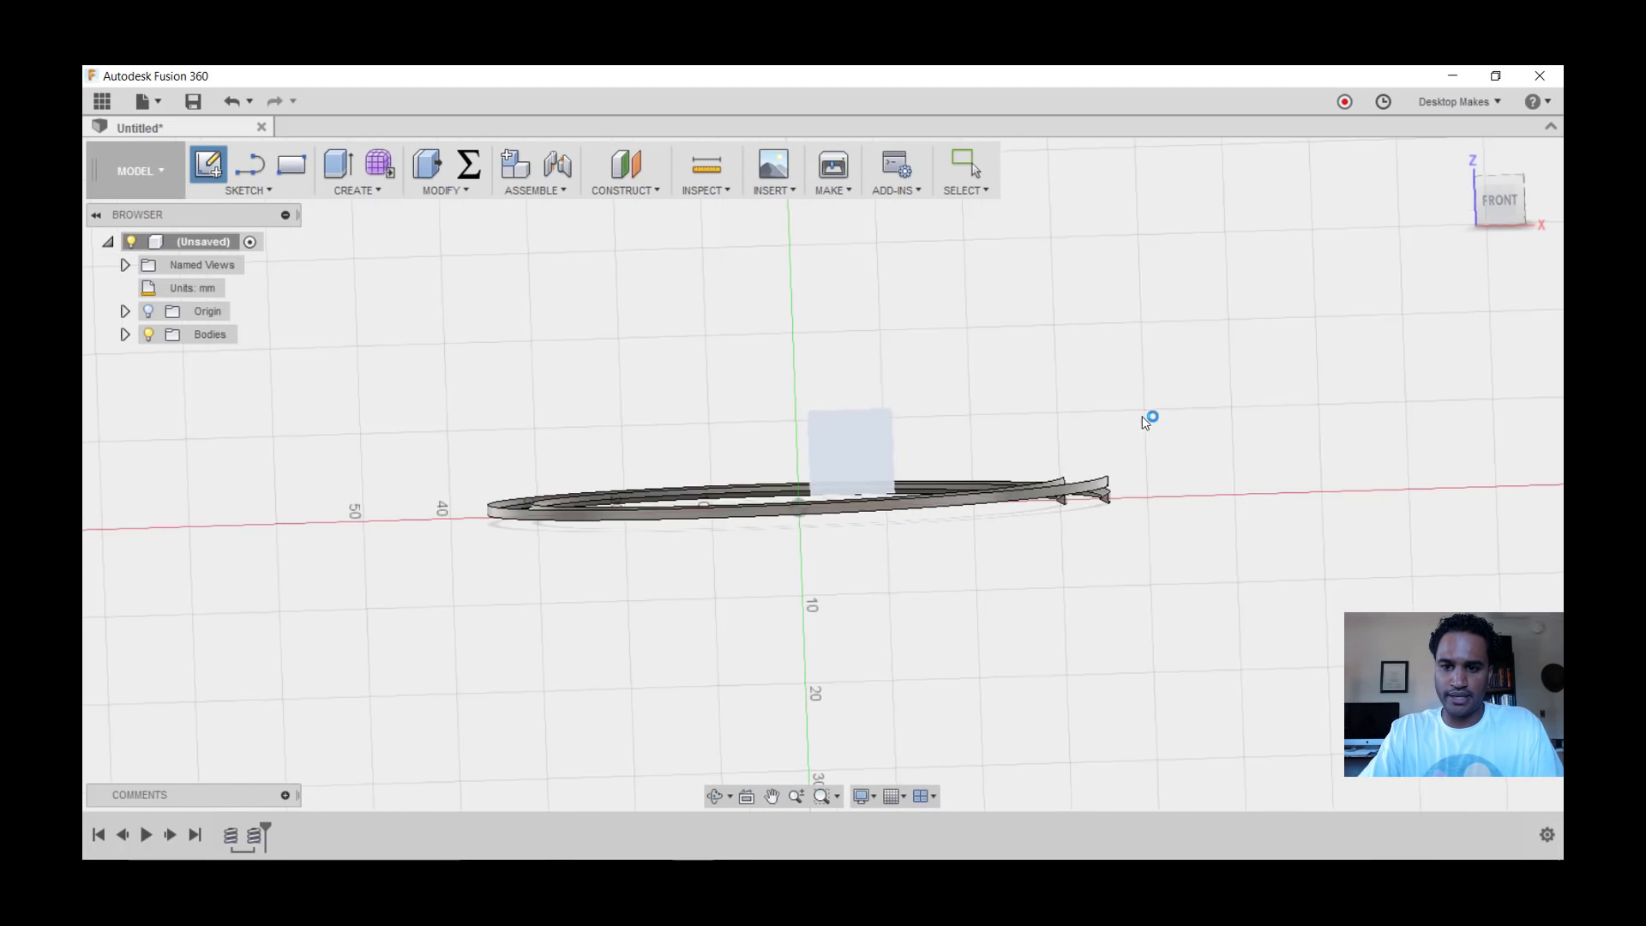
middle_click_drag(1005, 498, 888, 465, "shift")
scroll(888, 466, "up", 3)
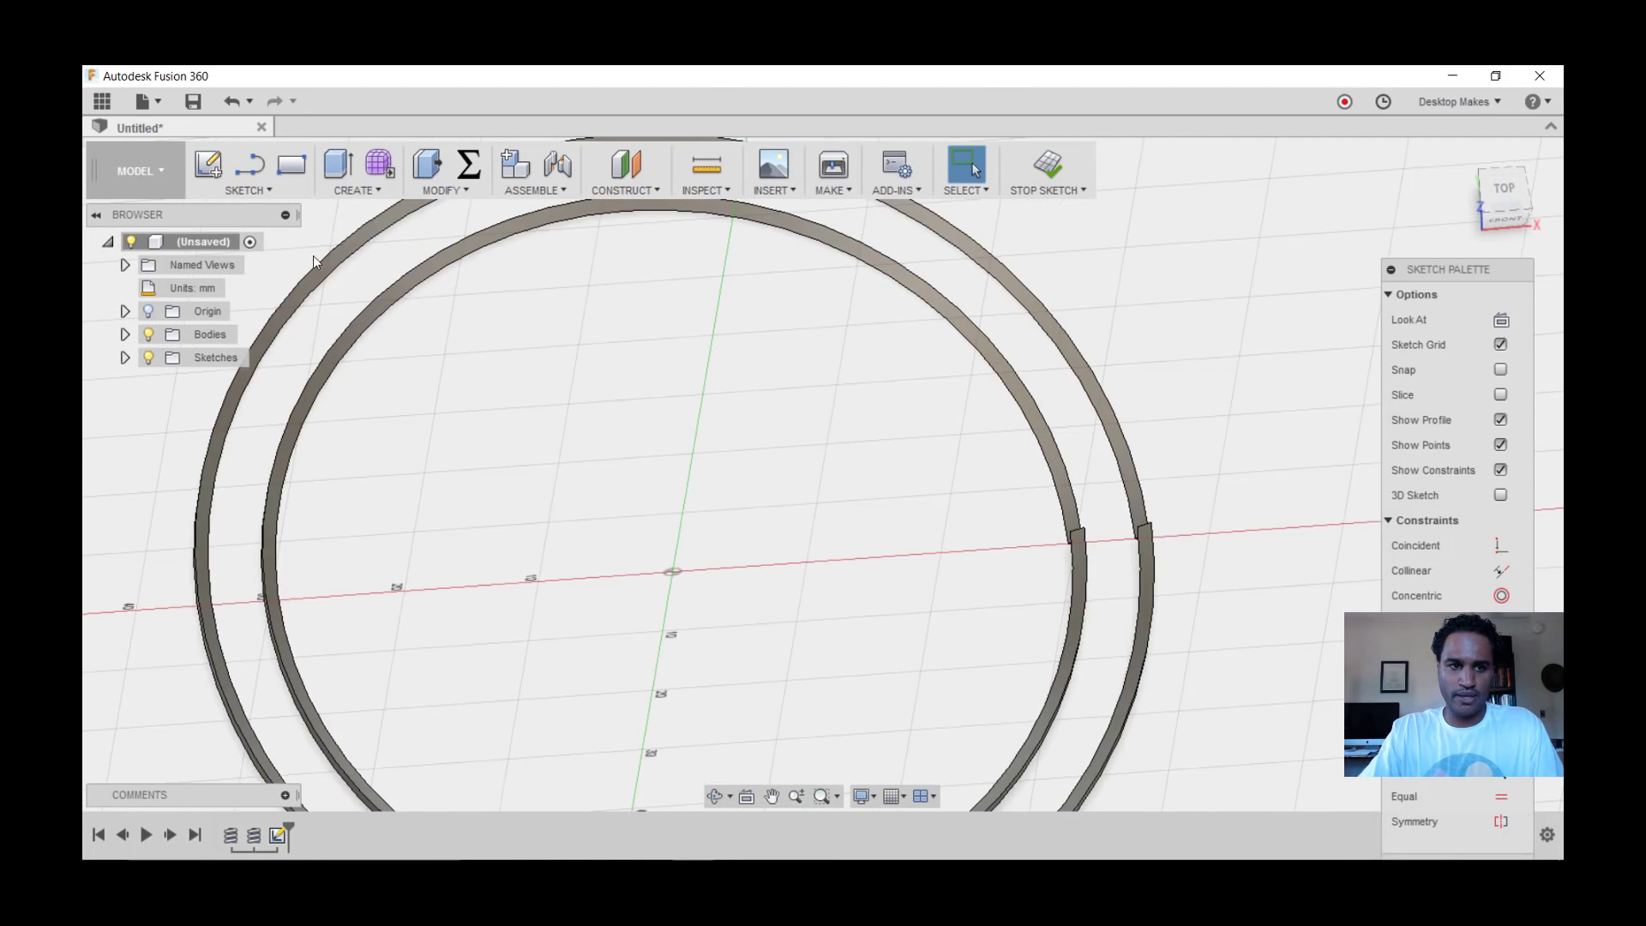
Include the inner helical edges of both the 60 mm and 70 mm coils as 3D geometry in the sketch.
left_click(257, 191)
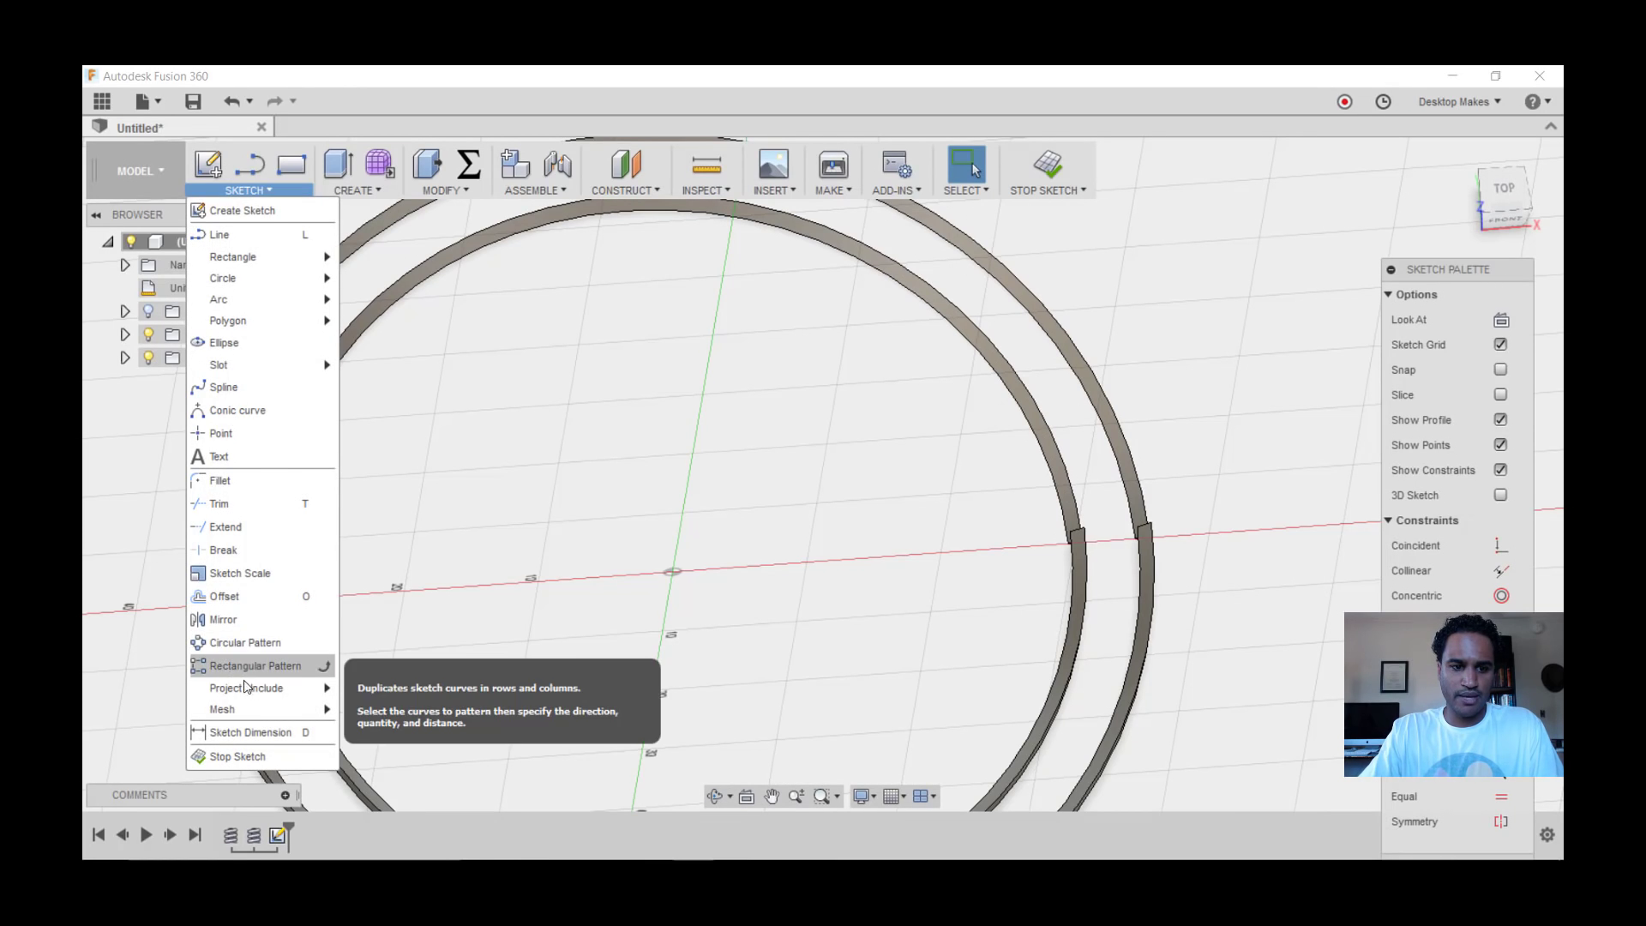
mouse_move(291, 698)
left_click(1037, 484)
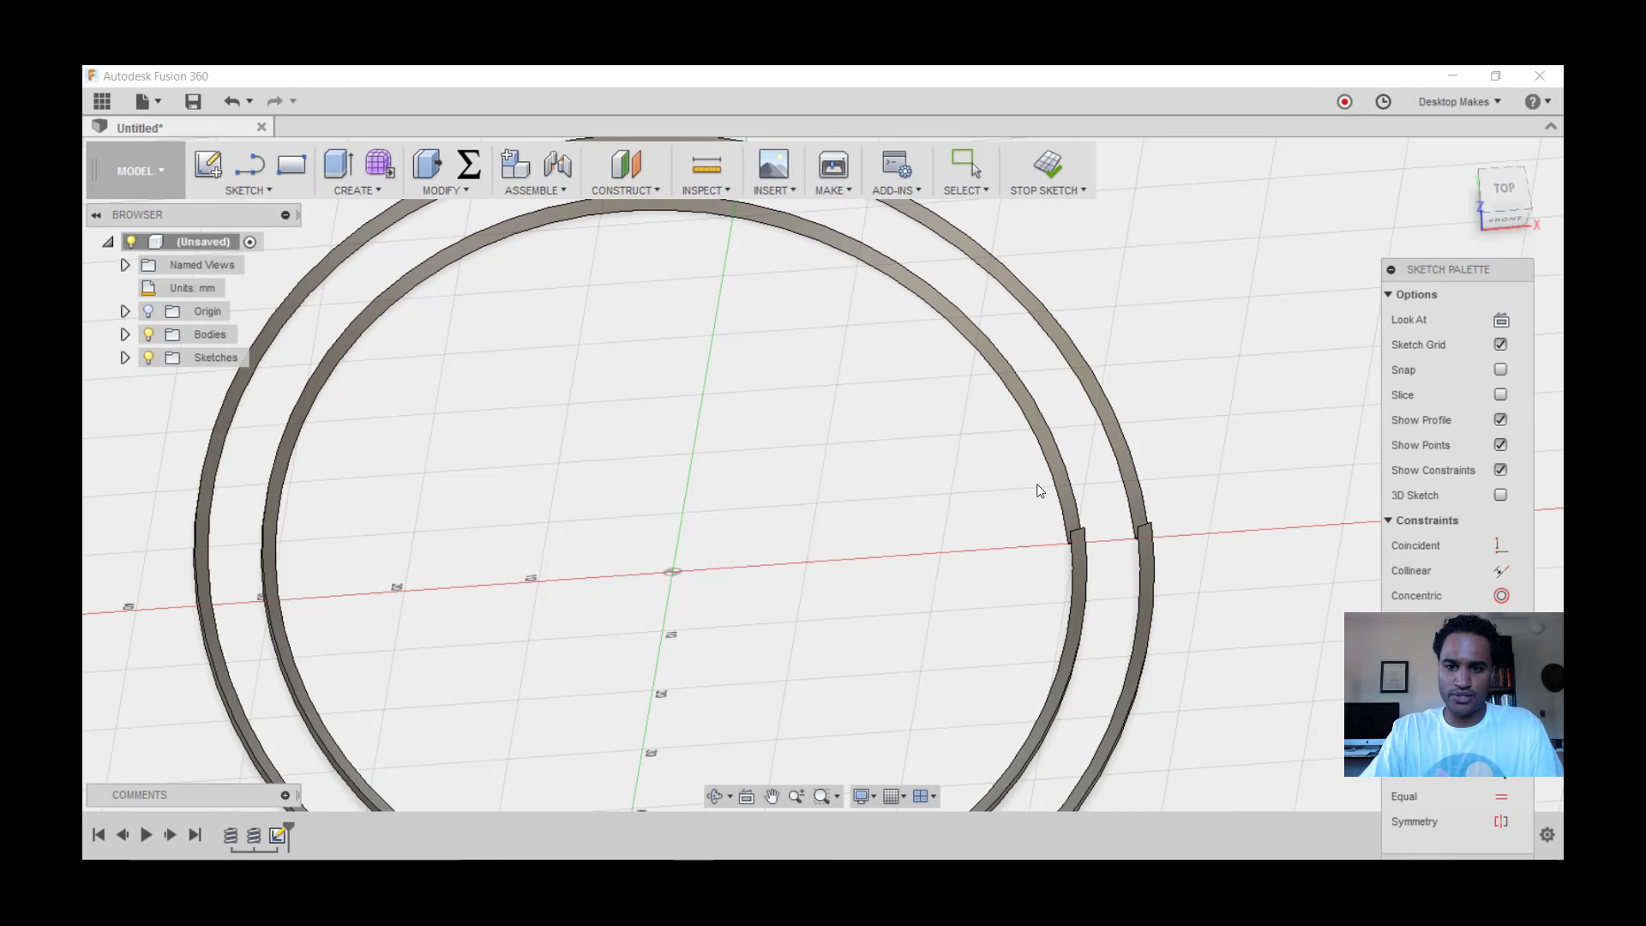
scroll(1050, 489, "up", 2)
left_click(1055, 485)
scroll(1123, 487, "up", 2)
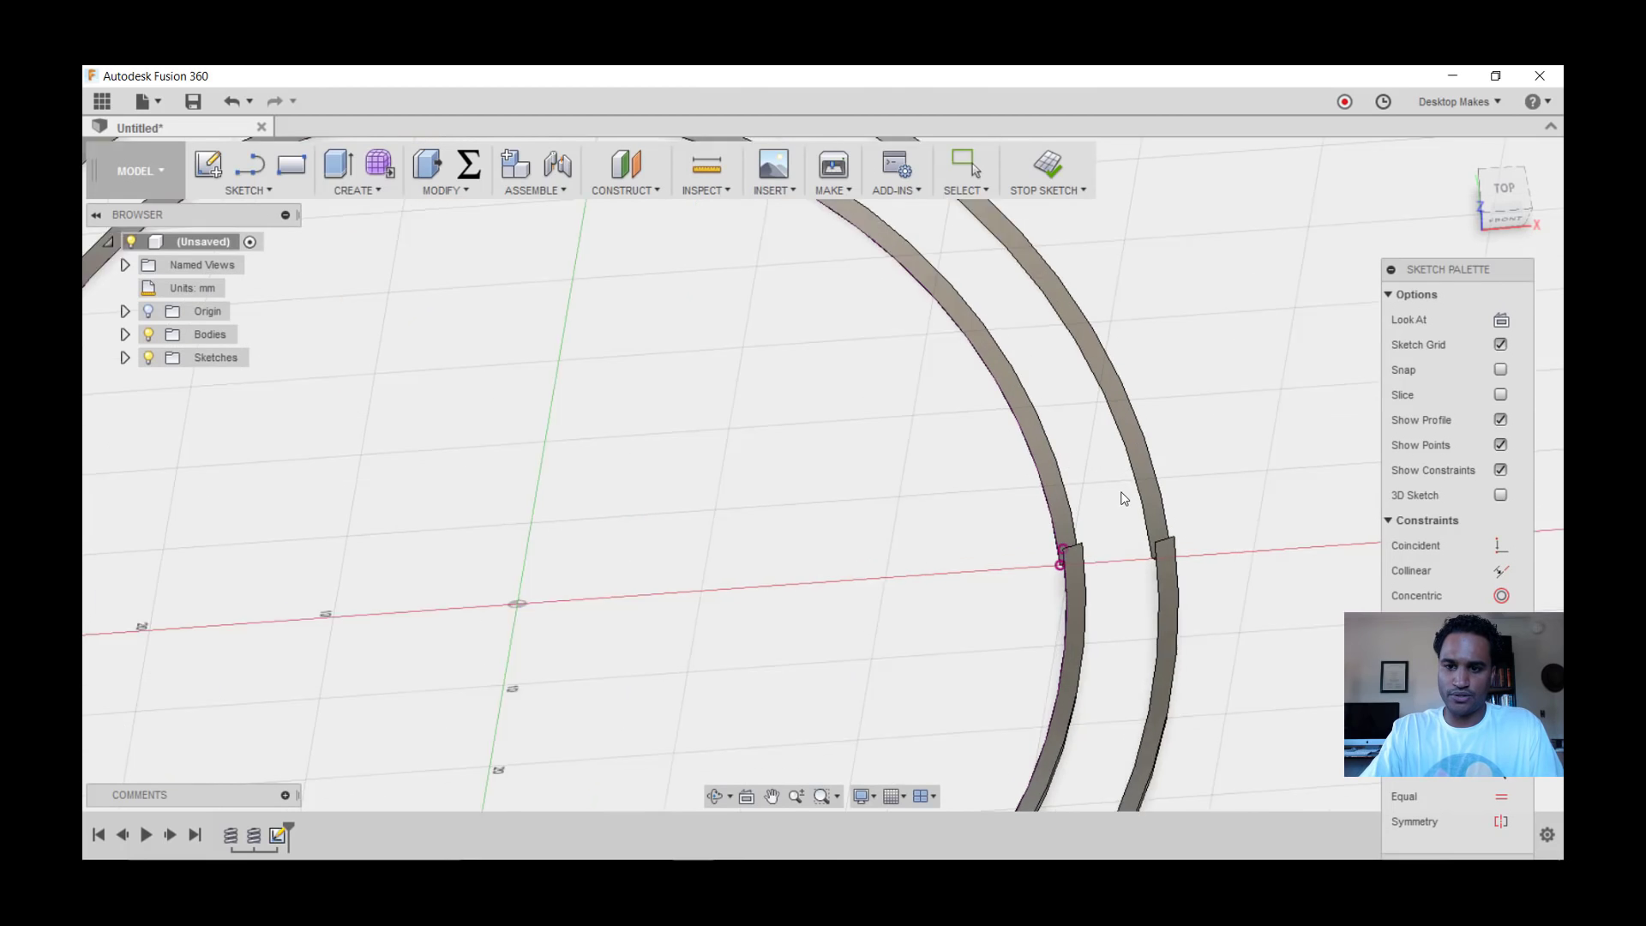
left_click(1153, 497)
Hide the coil bodies so only the included helical curves show, and finish the sketch.
middle_click_drag(1154, 497, 1055, 631, "shift")
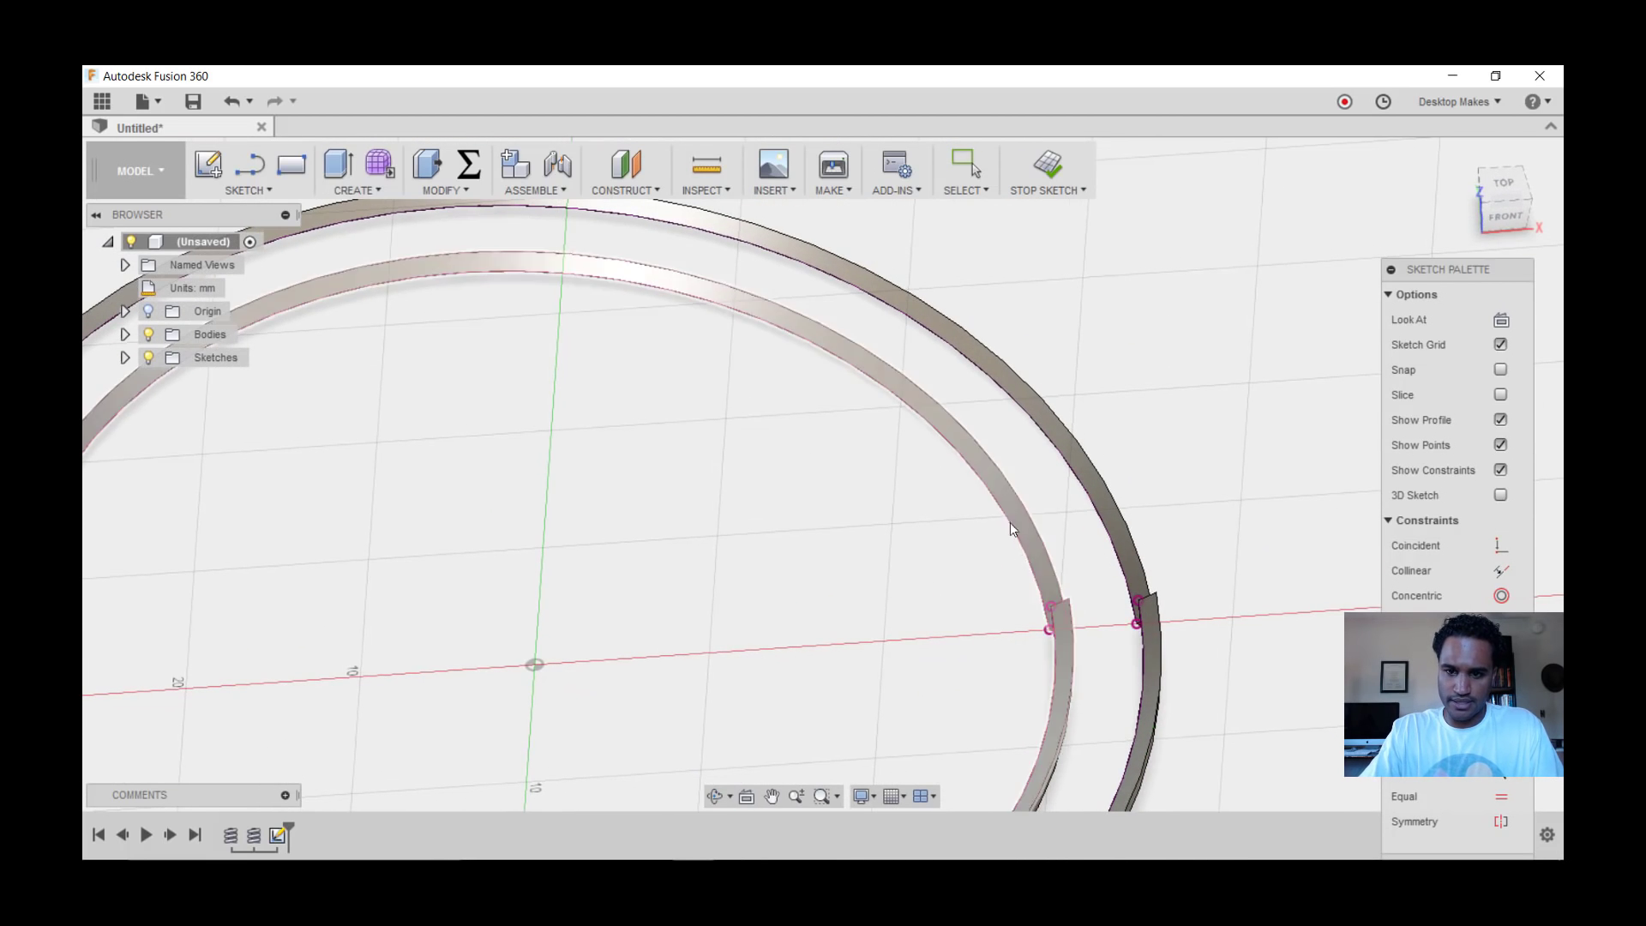
scroll(1048, 583, "up", 3)
scroll(1063, 515, "down", 2)
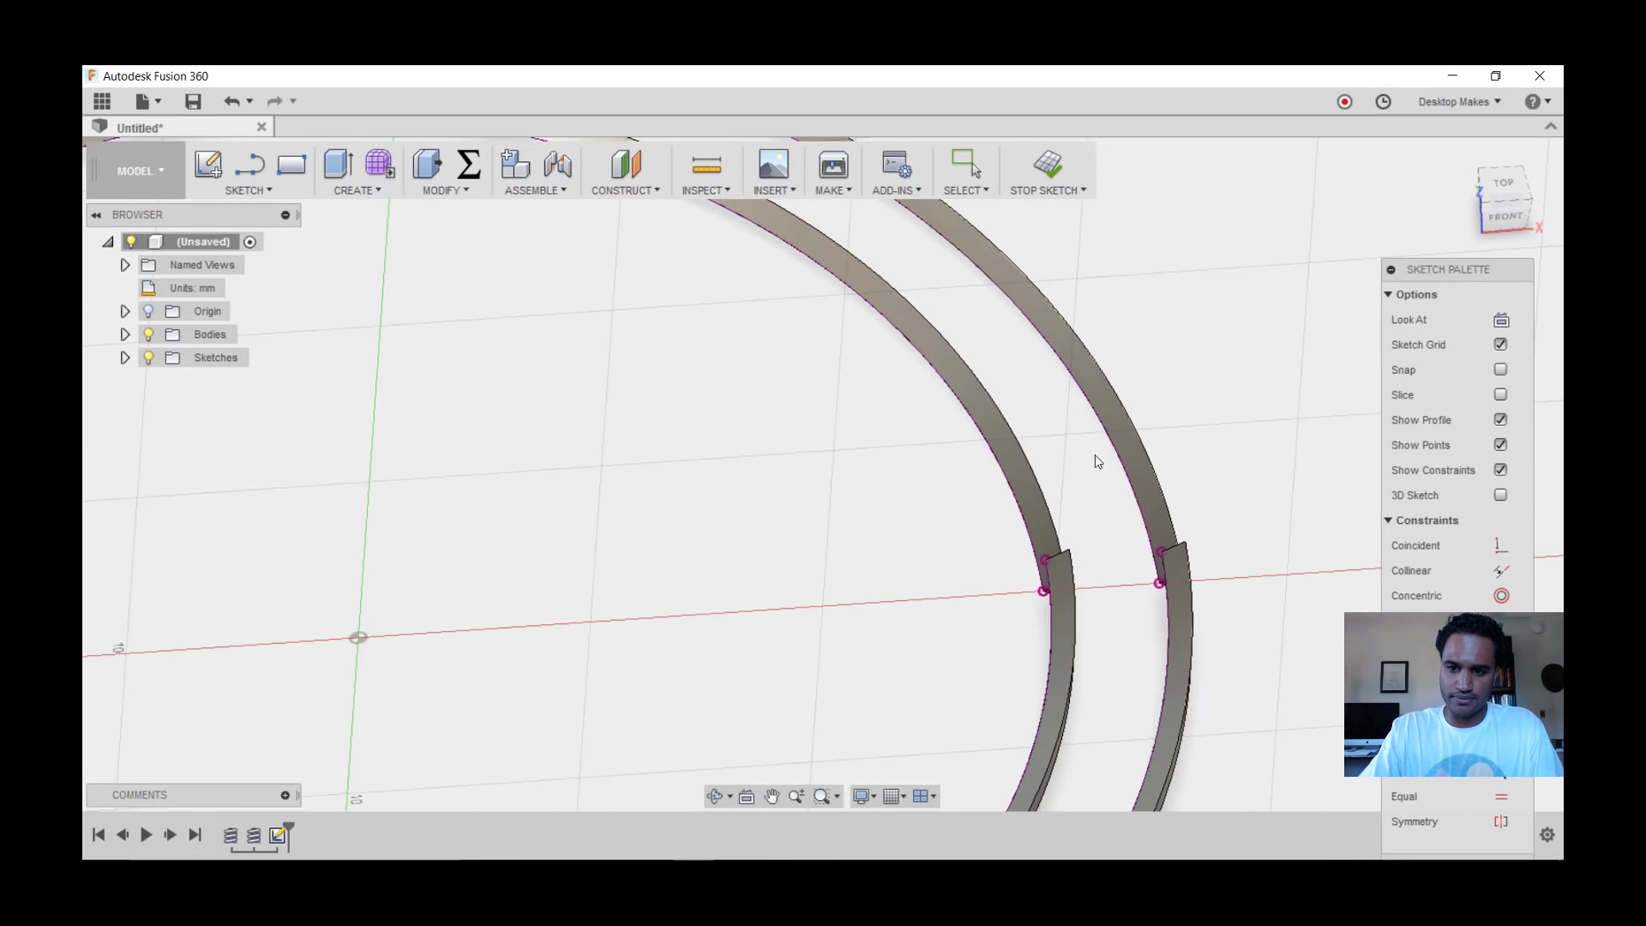
middle_click_drag(1093, 435, 1200, 459)
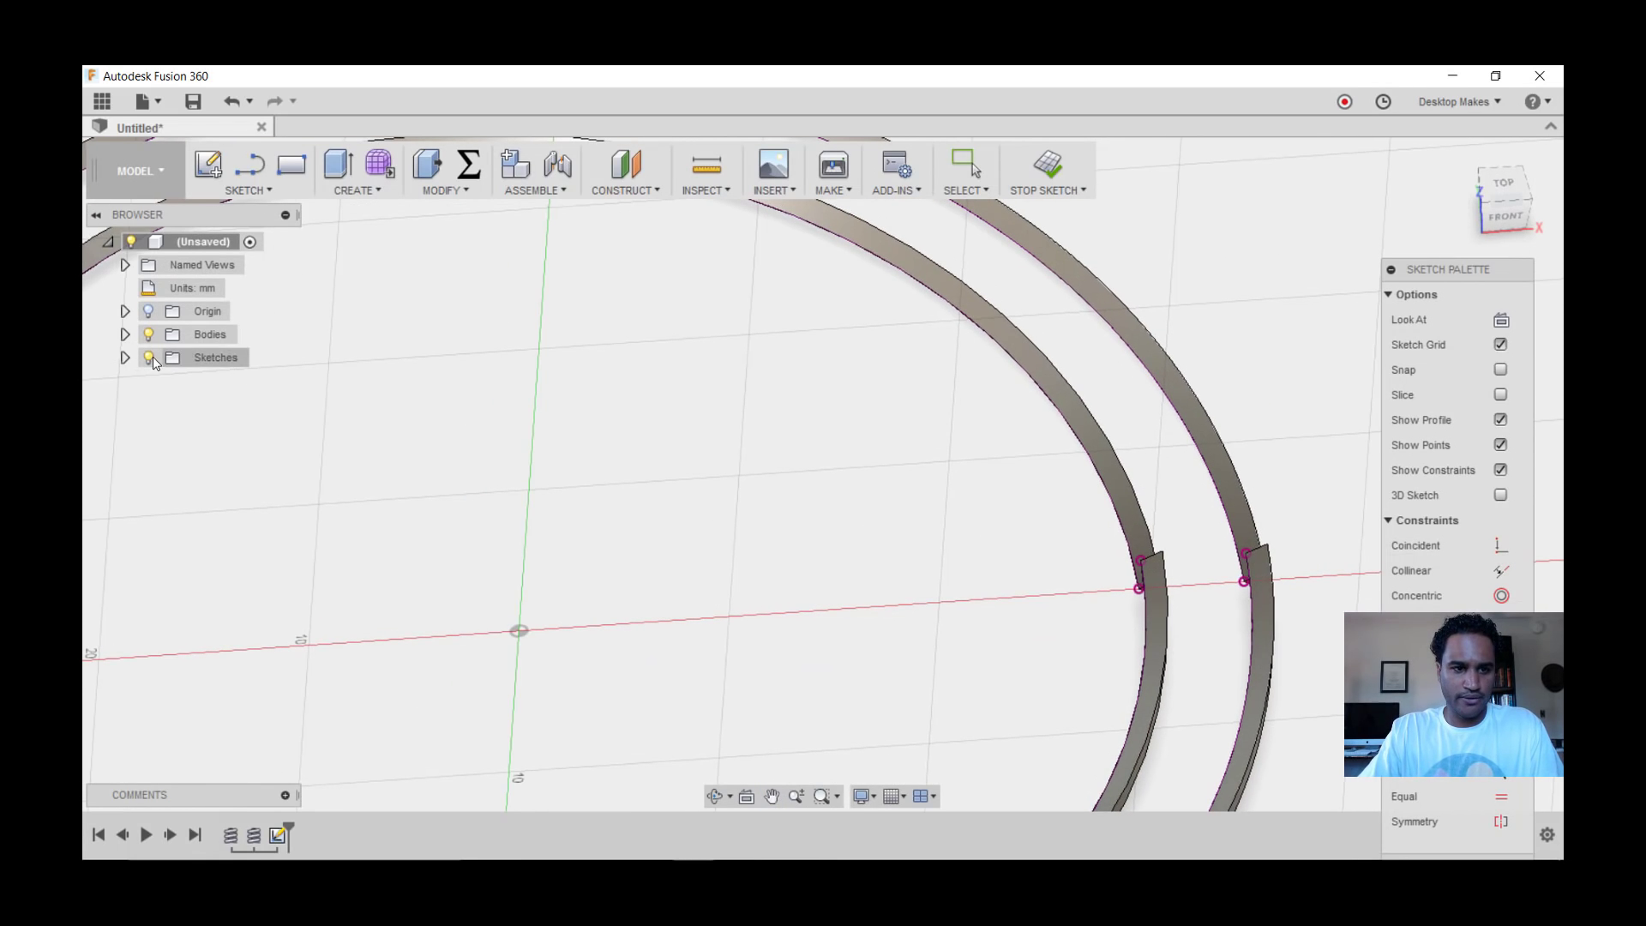
left_click(148, 335)
scroll(978, 467, "down", 2)
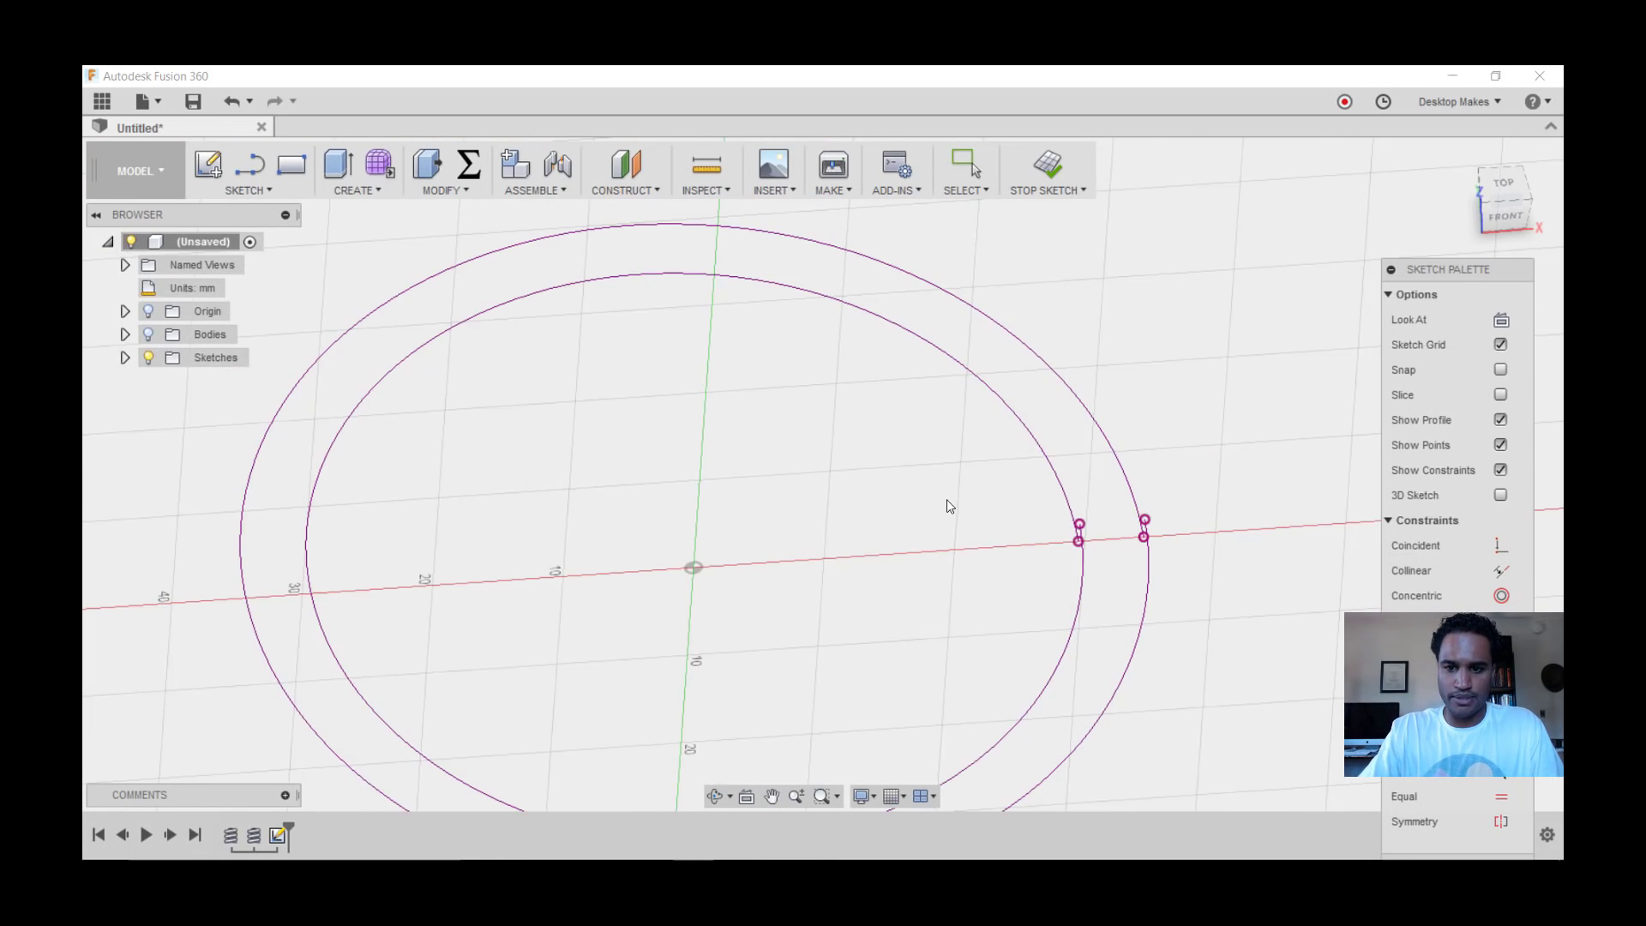
middle_click_drag(946, 505, 948, 434, "shift")
left_click(1048, 184)
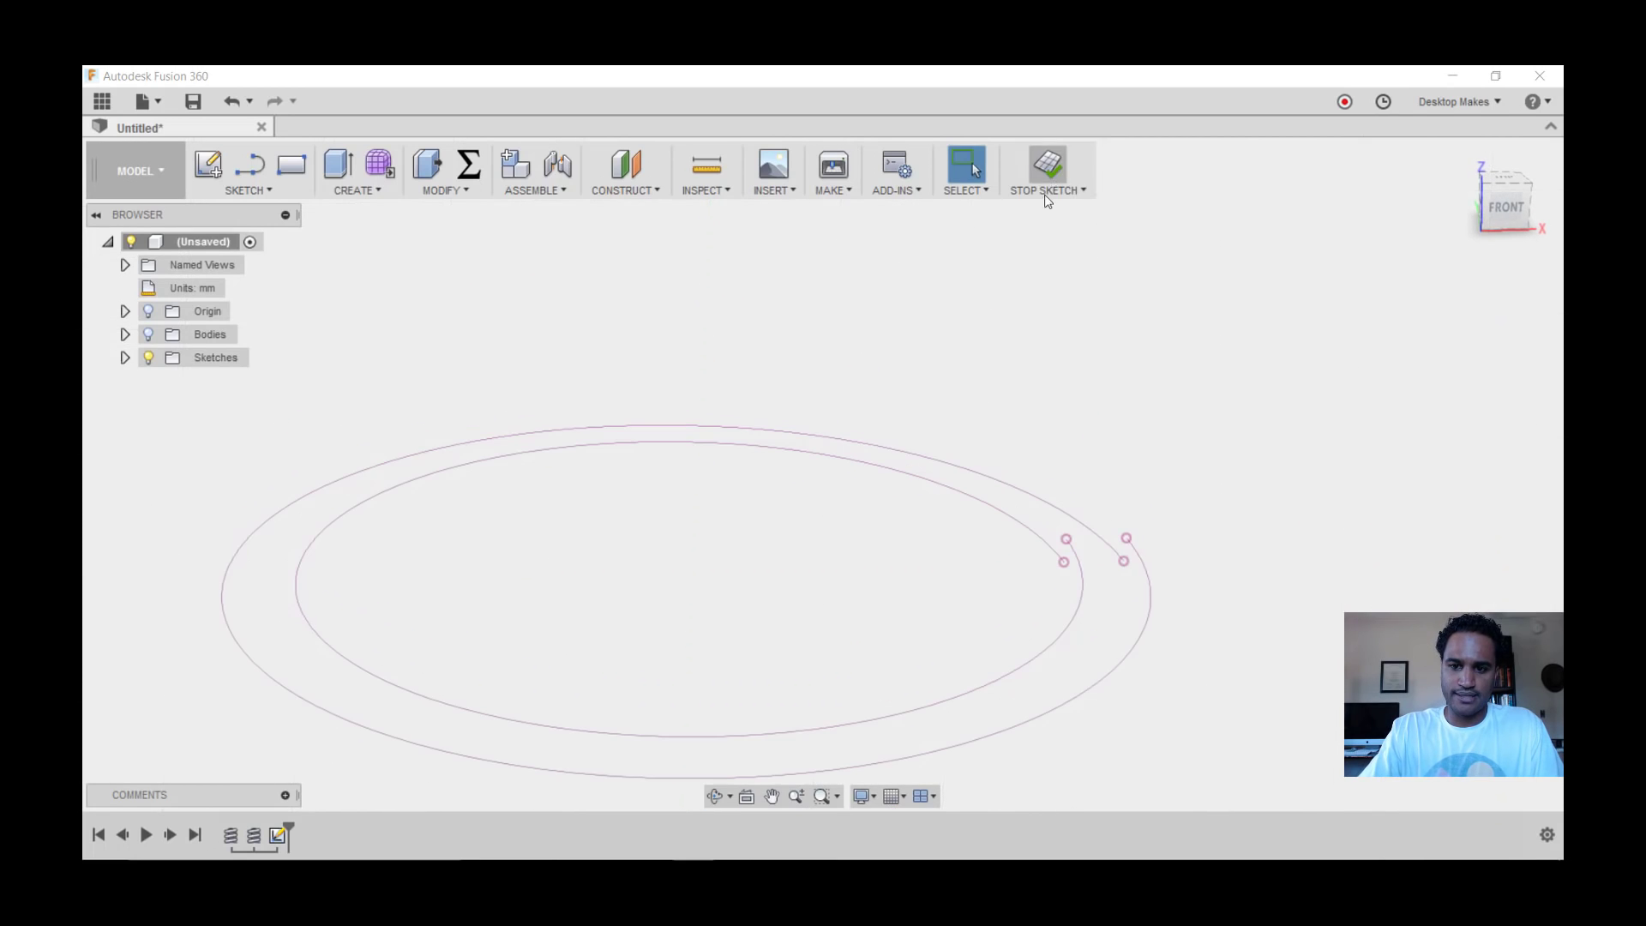
Remove both coil bodies from the design while keeping their features in the timeline.
left_click(124, 335)
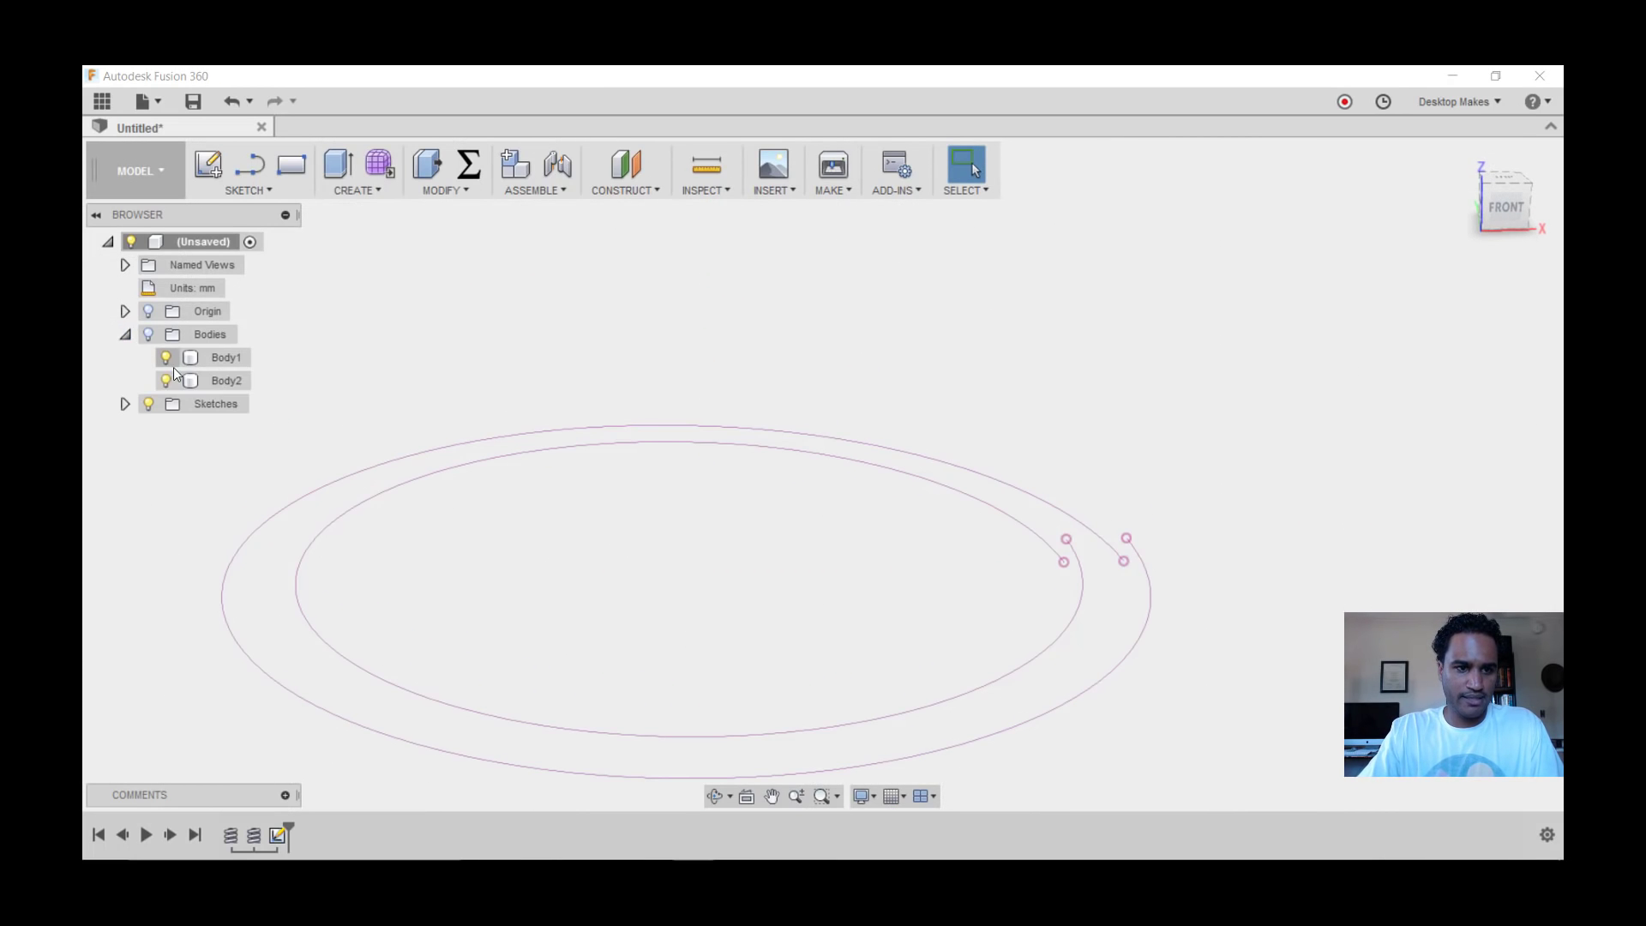
right_click(228, 364)
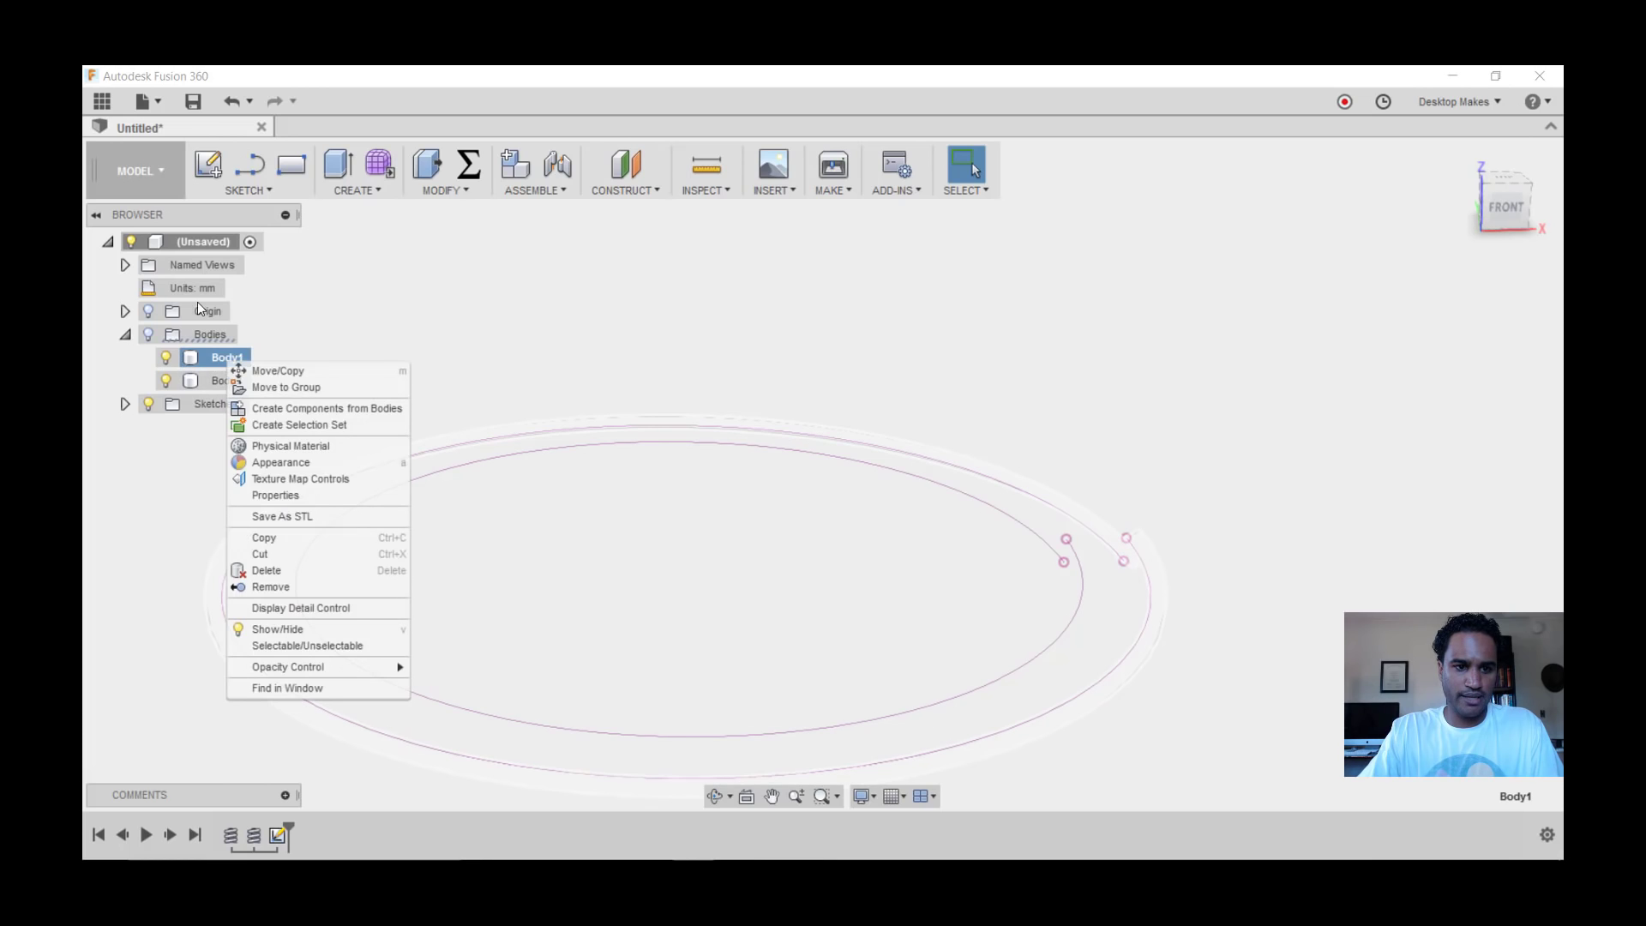
left_click(292, 591)
right_click(227, 366)
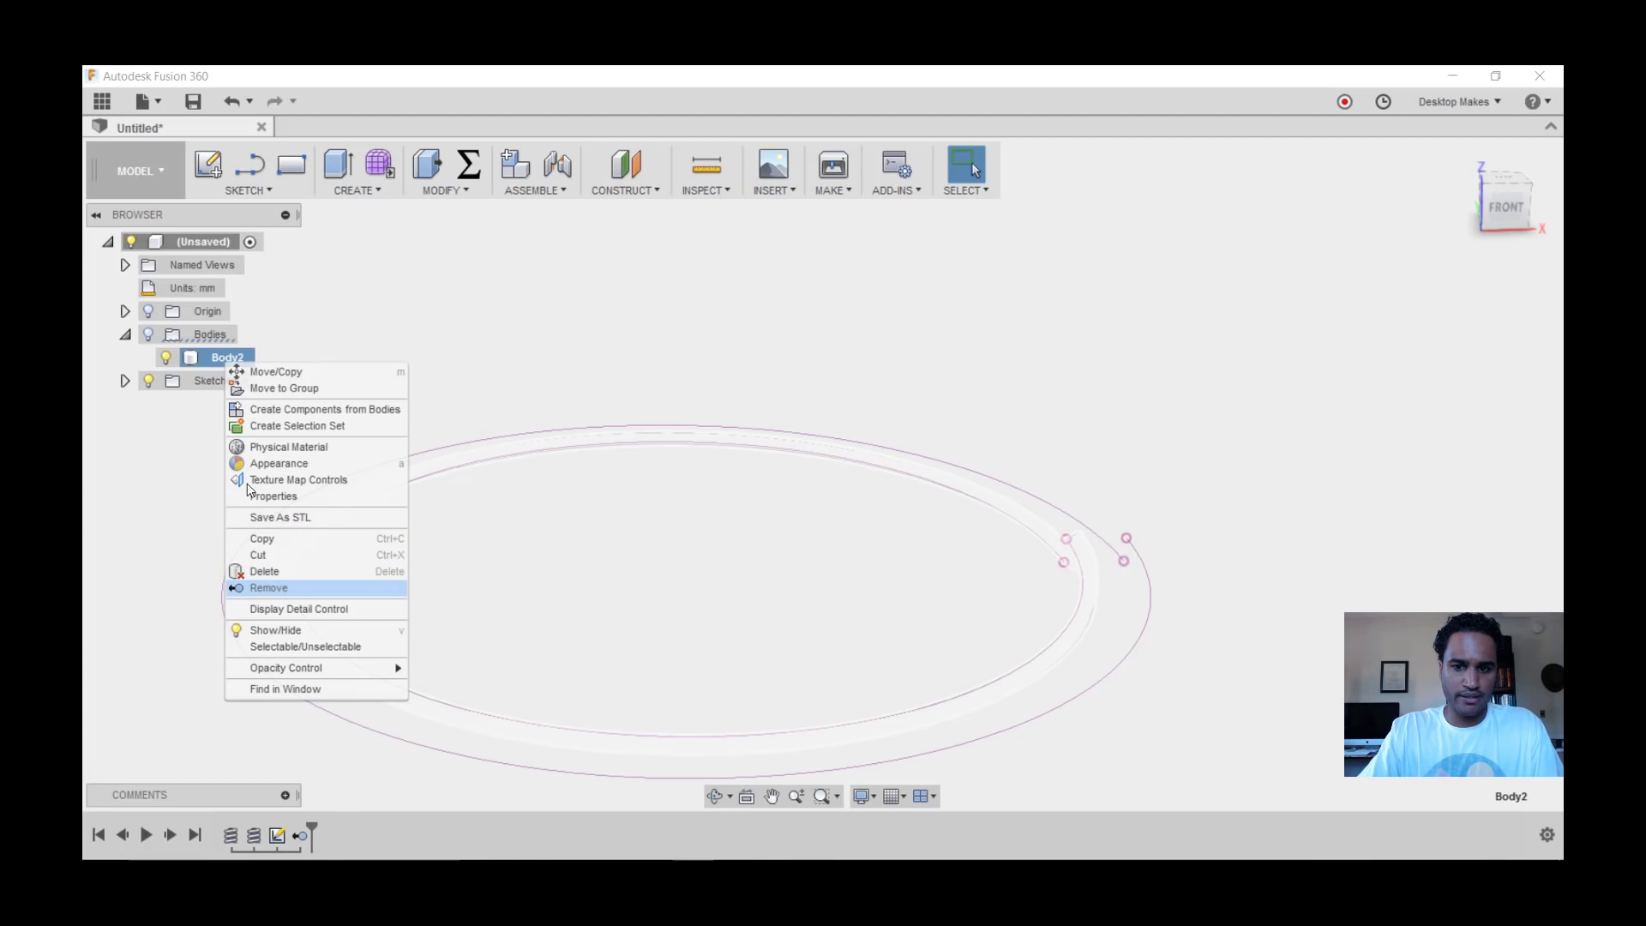
left_click(283, 588)
Start a new sketch on the front (XZ) origin plane for the sweep profile.
mouse_move(896, 647)
middle_mouse_down("shift")
mouse_move(985, 614)
mouse_move(953, 628)
mouse_move(914, 562)
mouse_move(646, 403)
middle_mouse_up("shift")
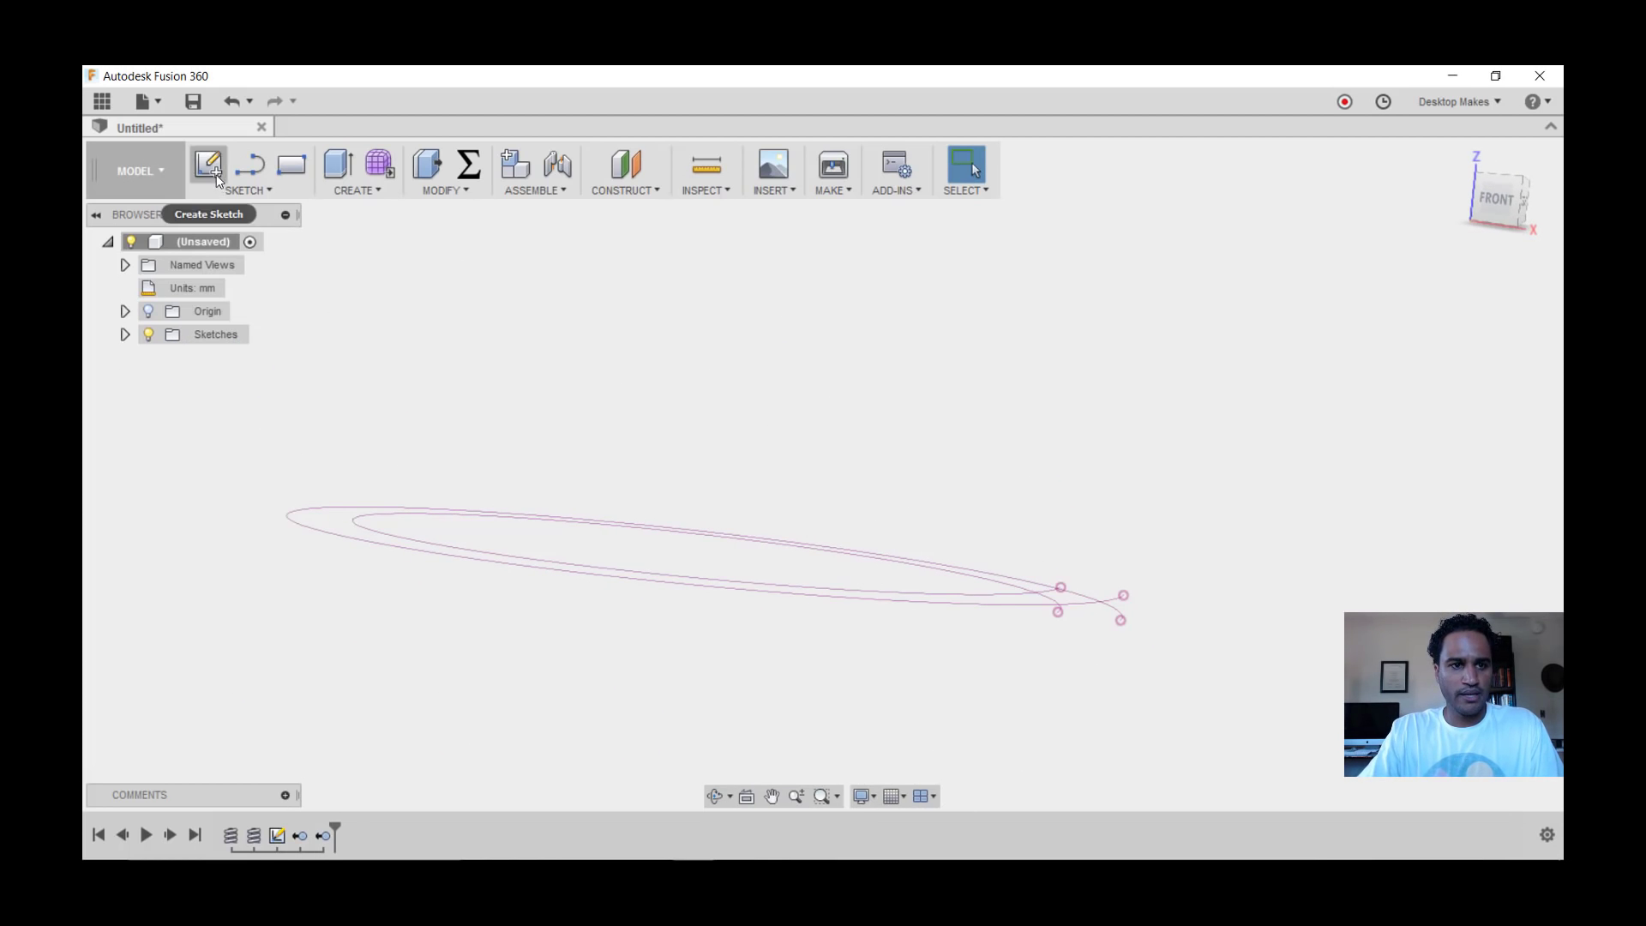
left_click(215, 171)
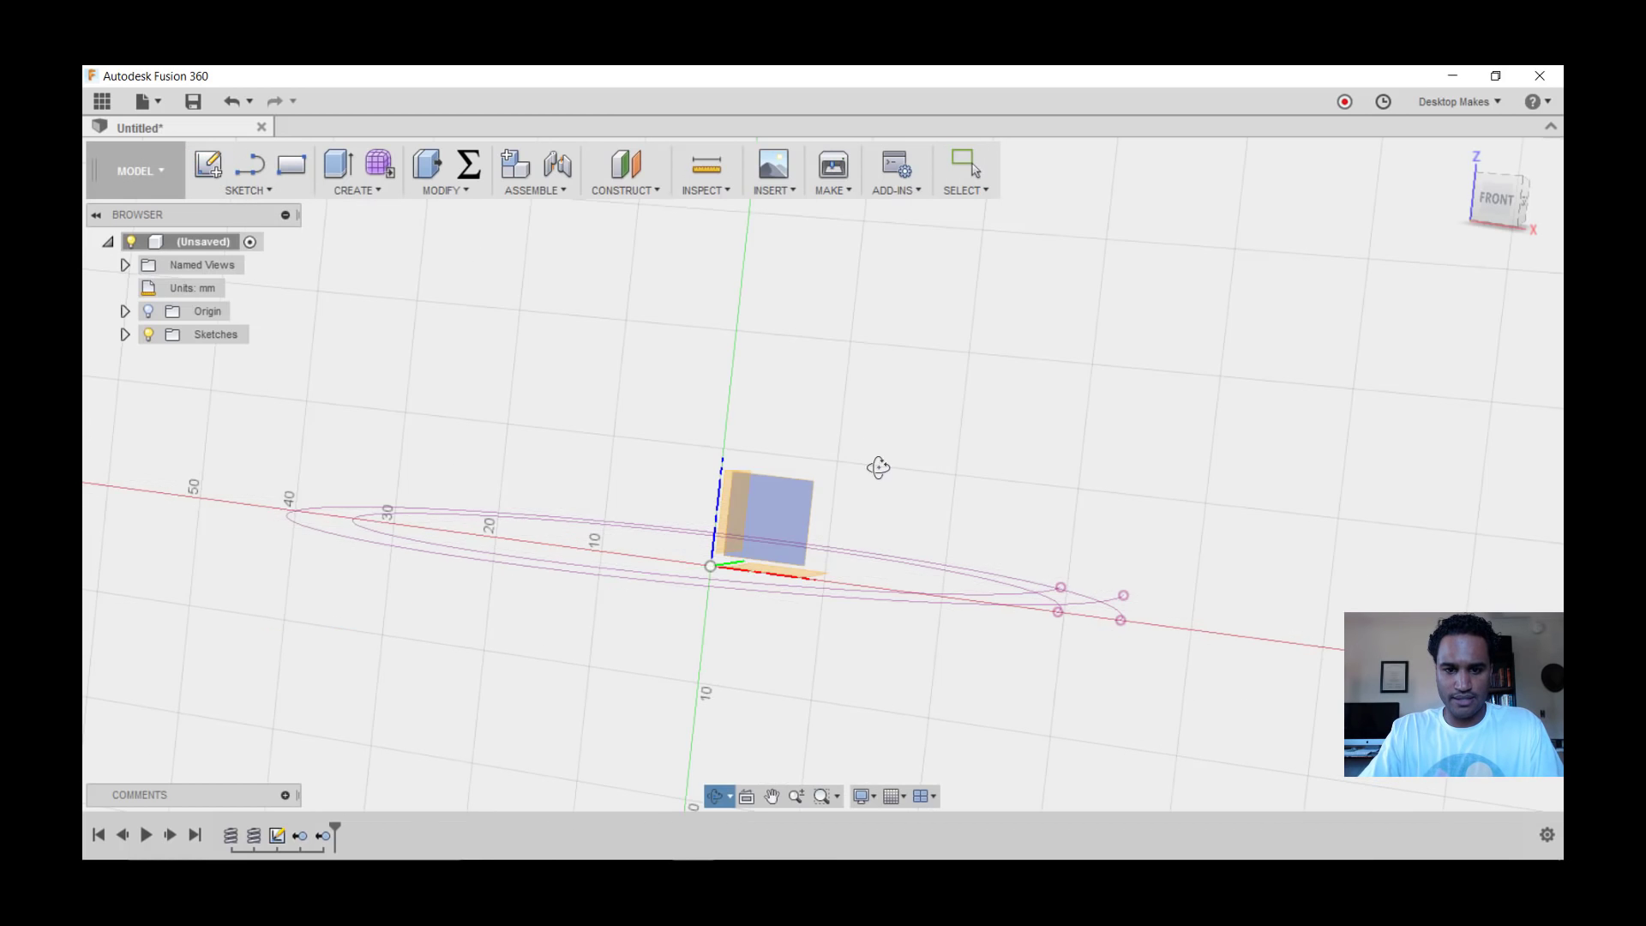
mouse_move(878, 466)
middle_mouse_down("shift")
mouse_move(882, 491)
mouse_move(728, 349)
mouse_move(816, 526)
middle_mouse_up("shift")
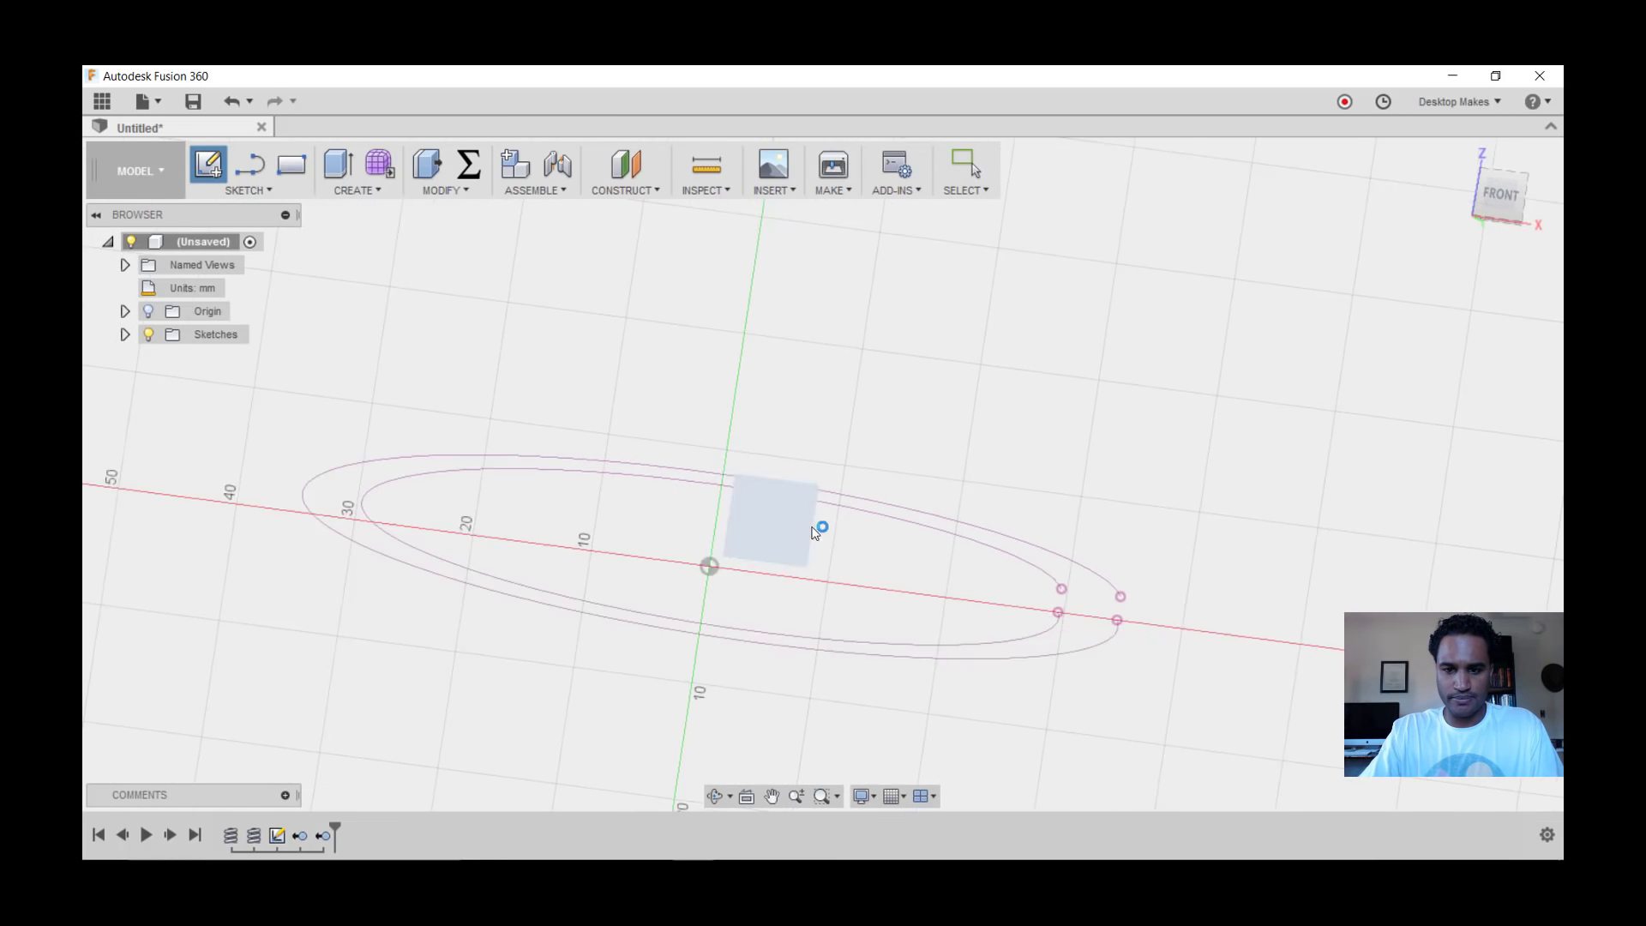
left_click(806, 519)
Project the lower end points of the inner and outer helical curves into the sketch.
key("r")
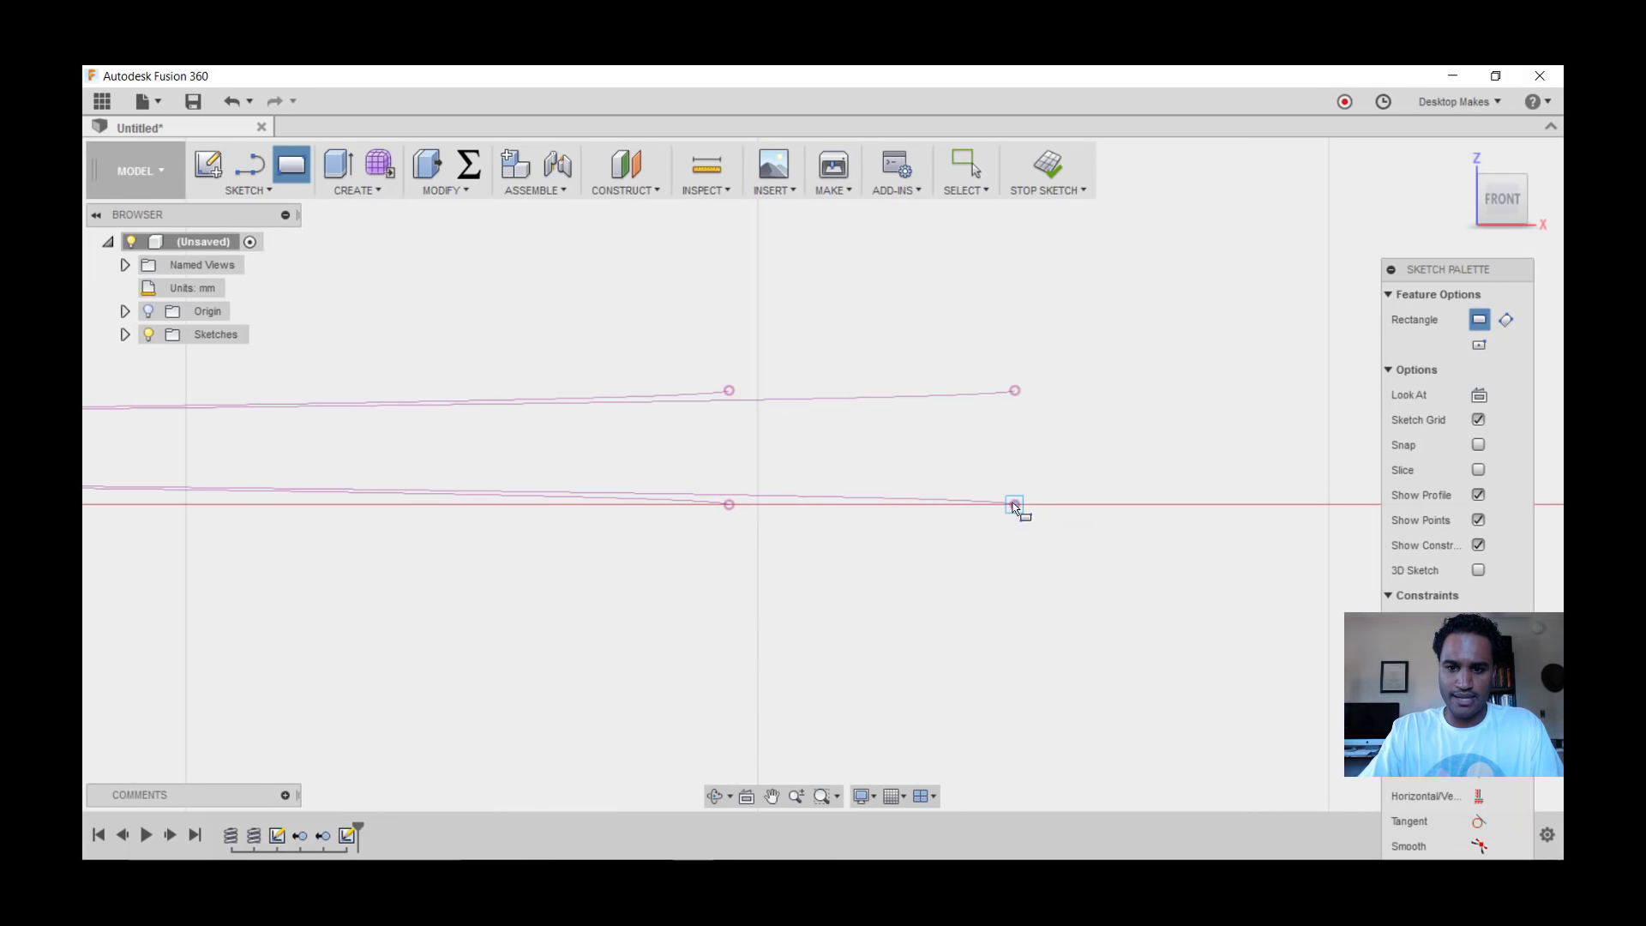
key("Escape")
key("p")
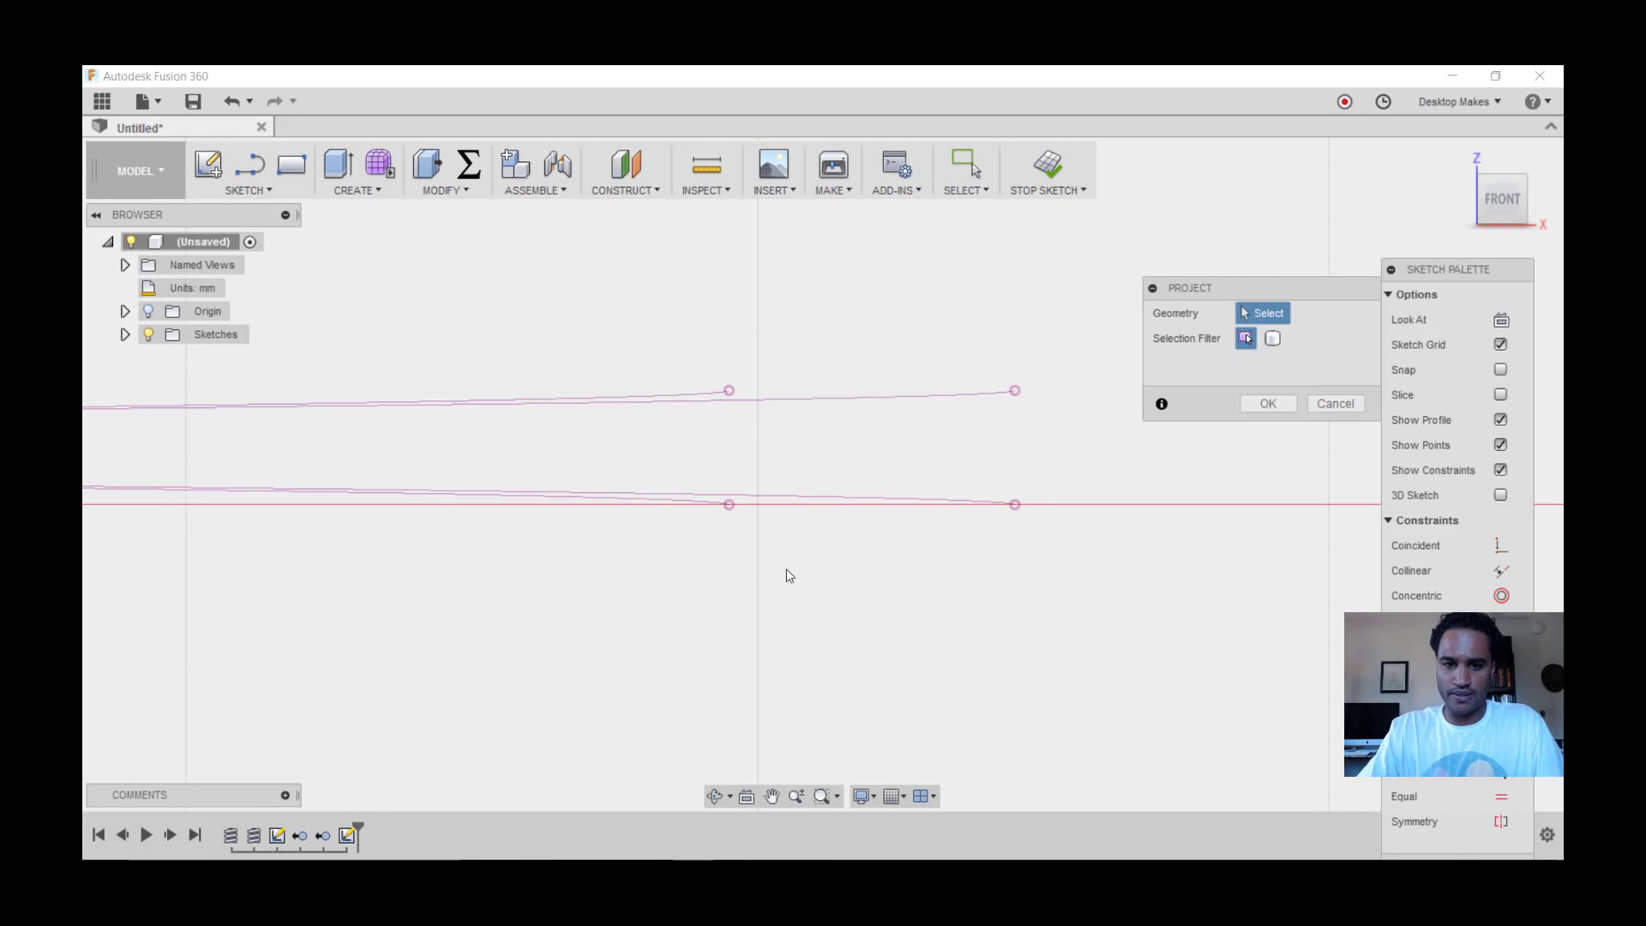
scroll(741, 490, "up", 2)
left_click(725, 472)
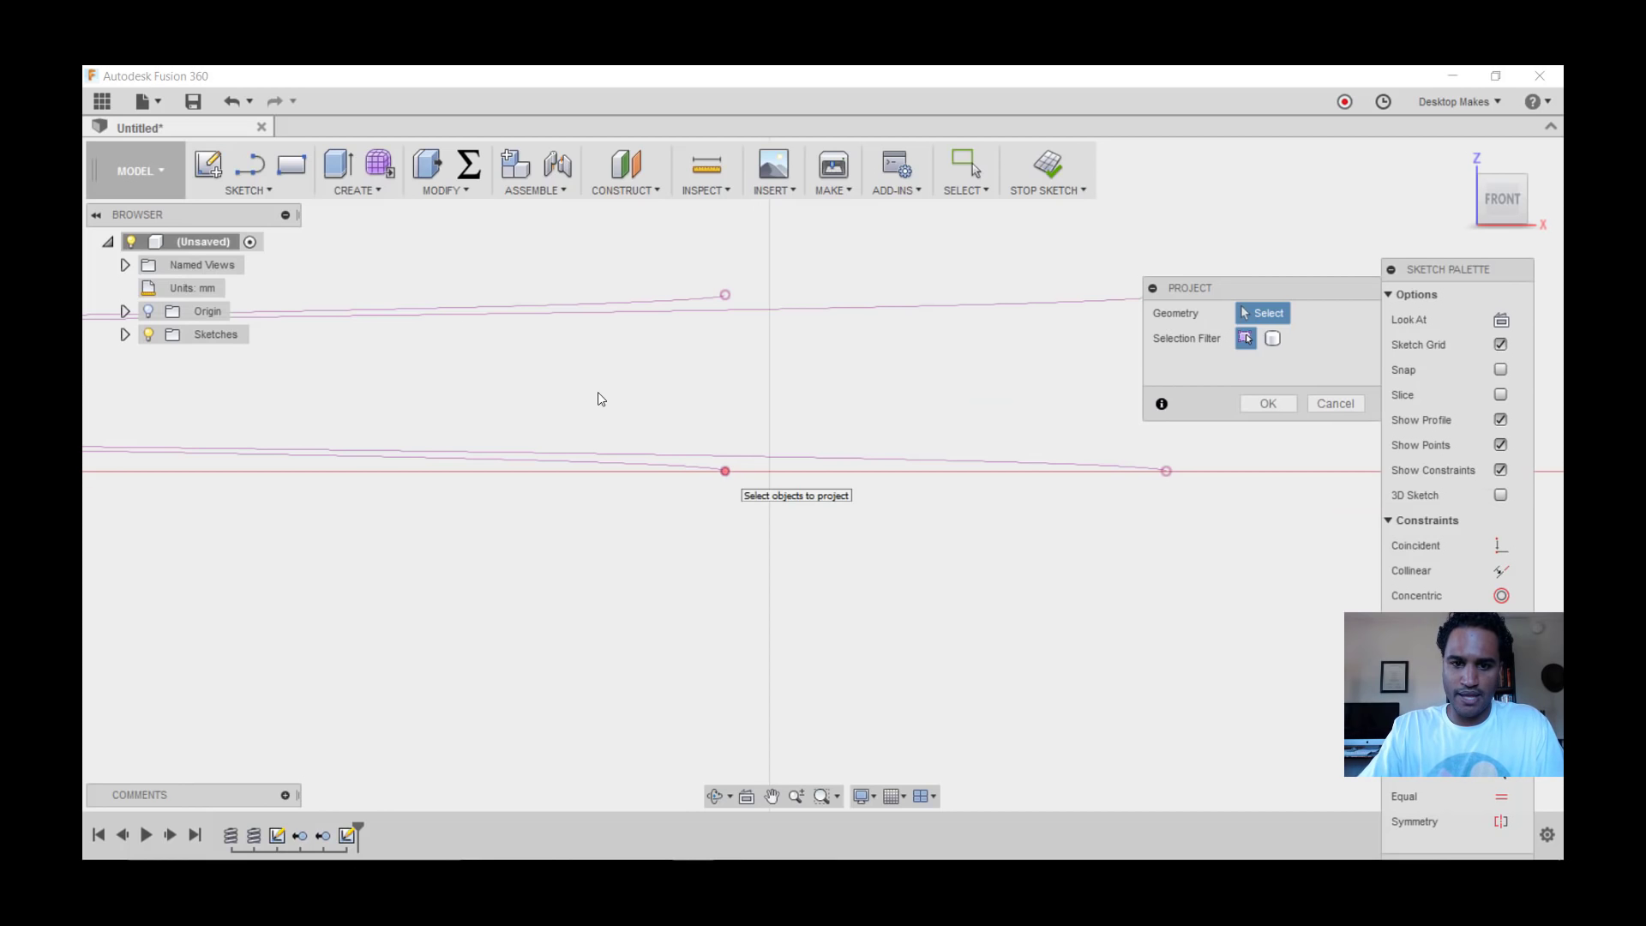
left_click(1273, 409)
Draw a rectangle 5 mm wide and about 1.1 mm high, its base spanning the two projected helix end points.
key("r")
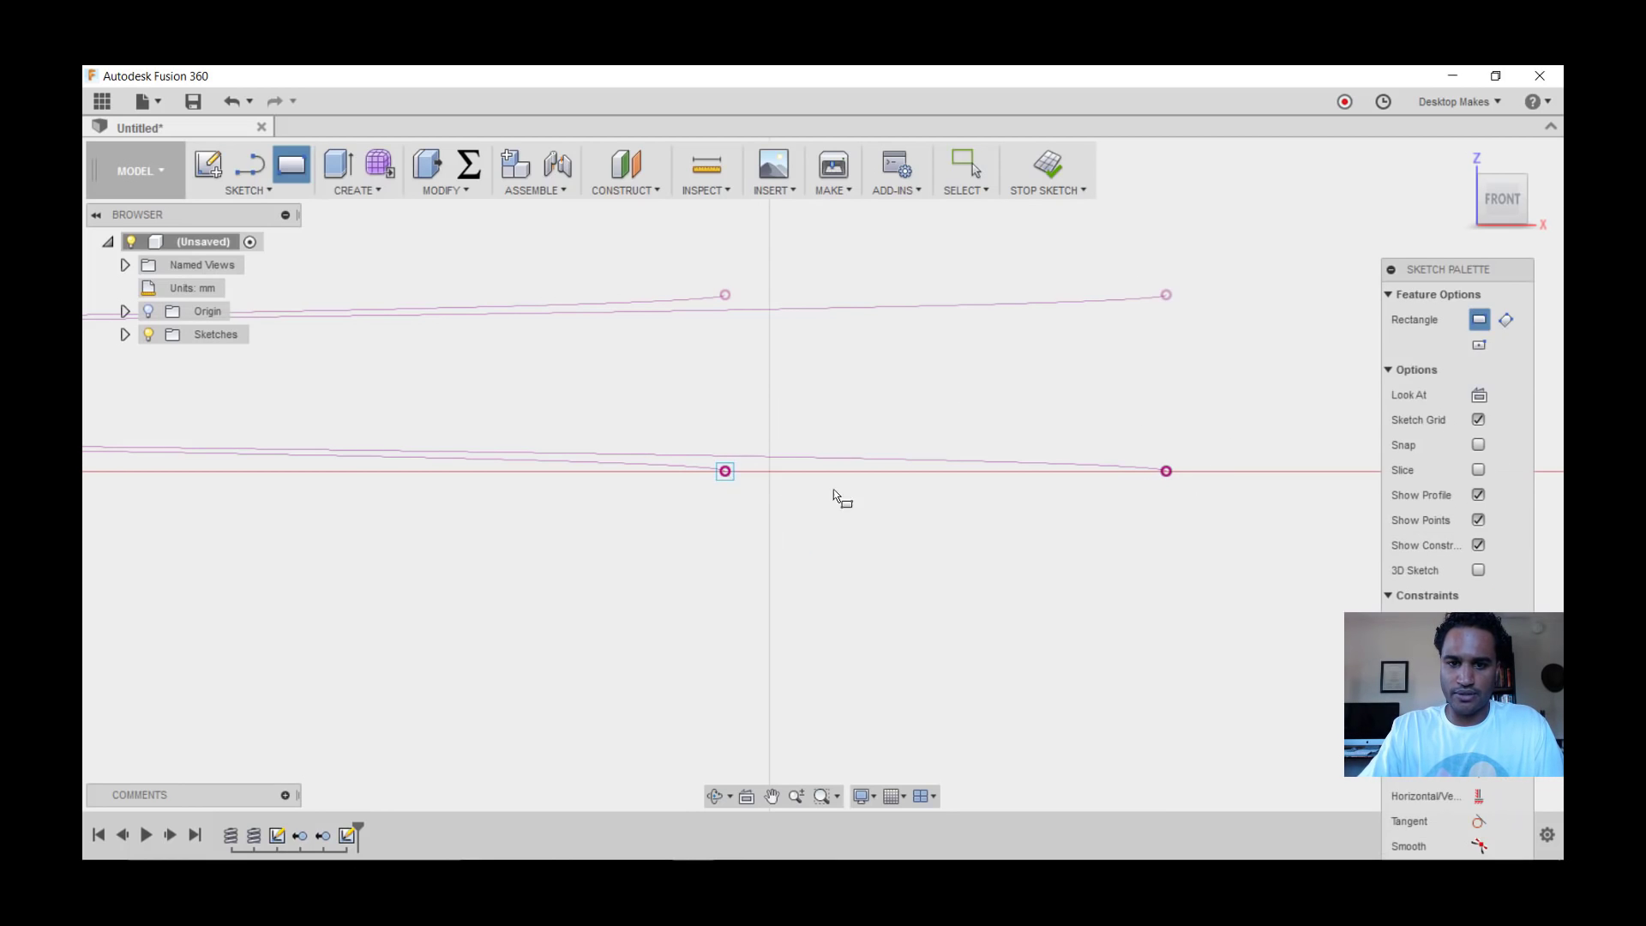
left_click(726, 470)
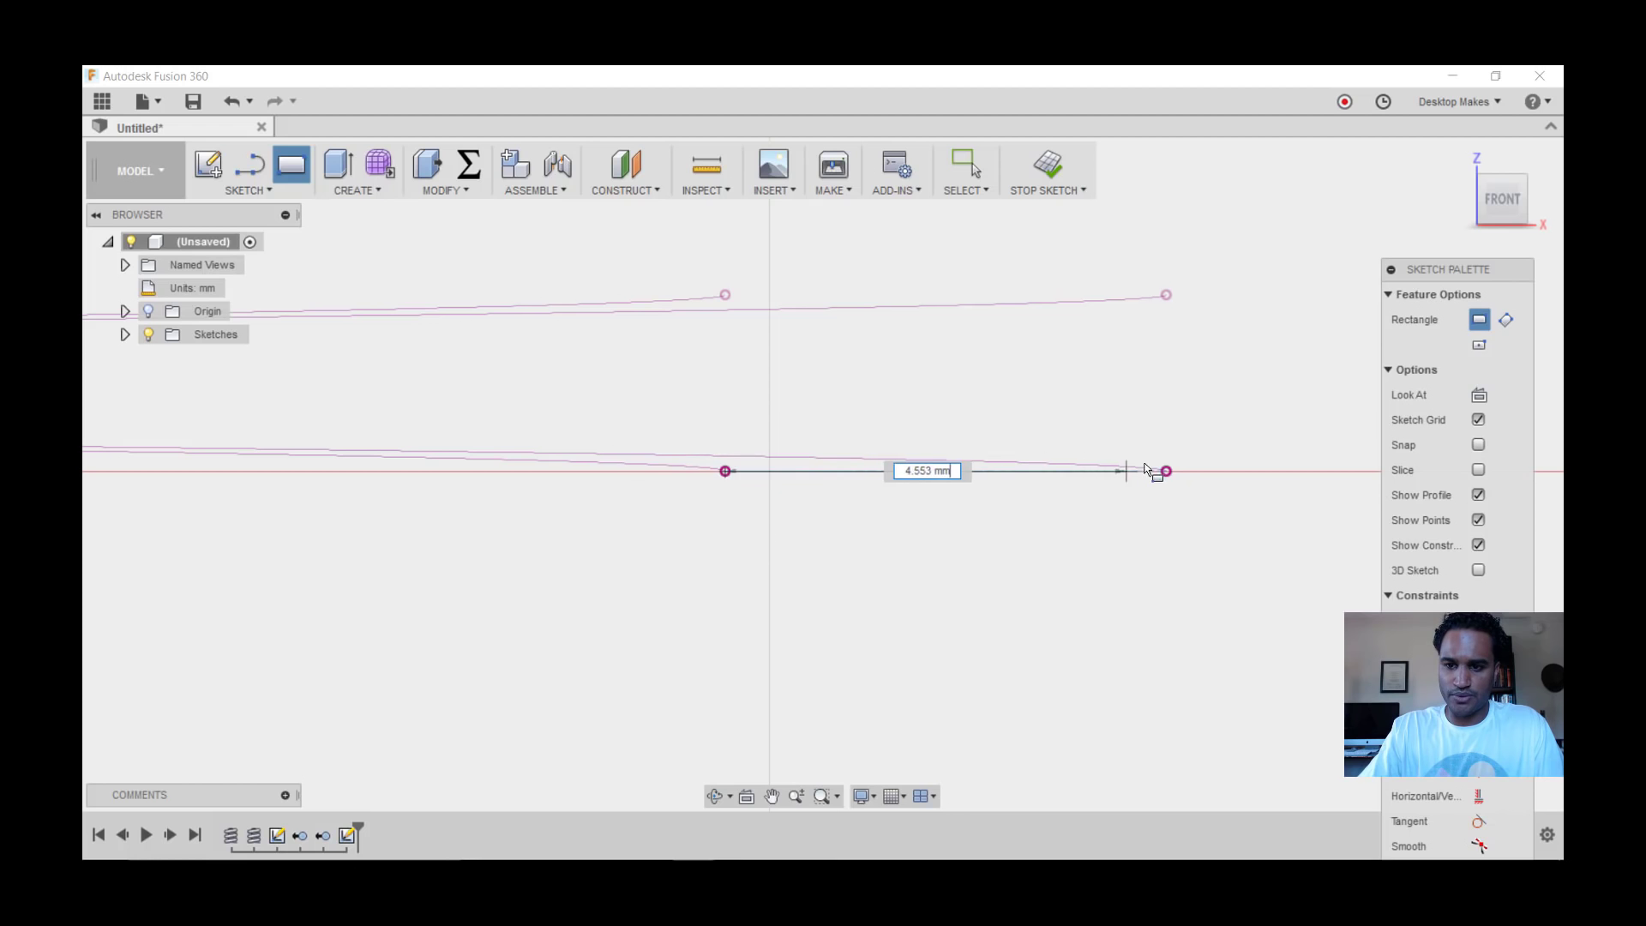
left_click(1171, 468)
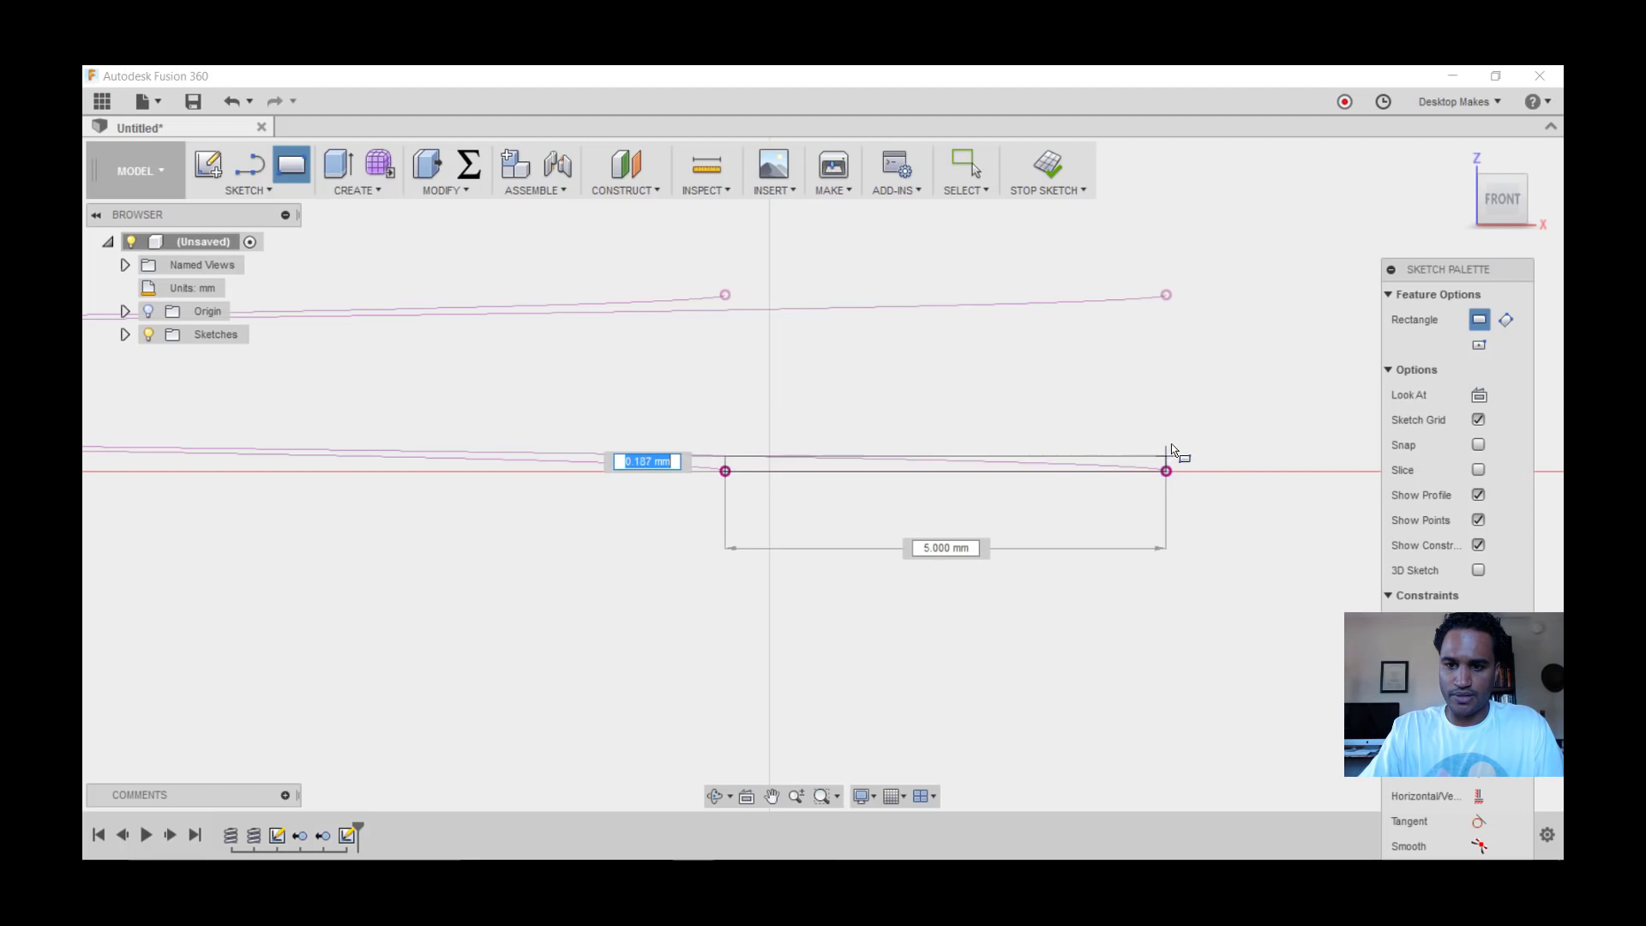
left_click(1168, 372)
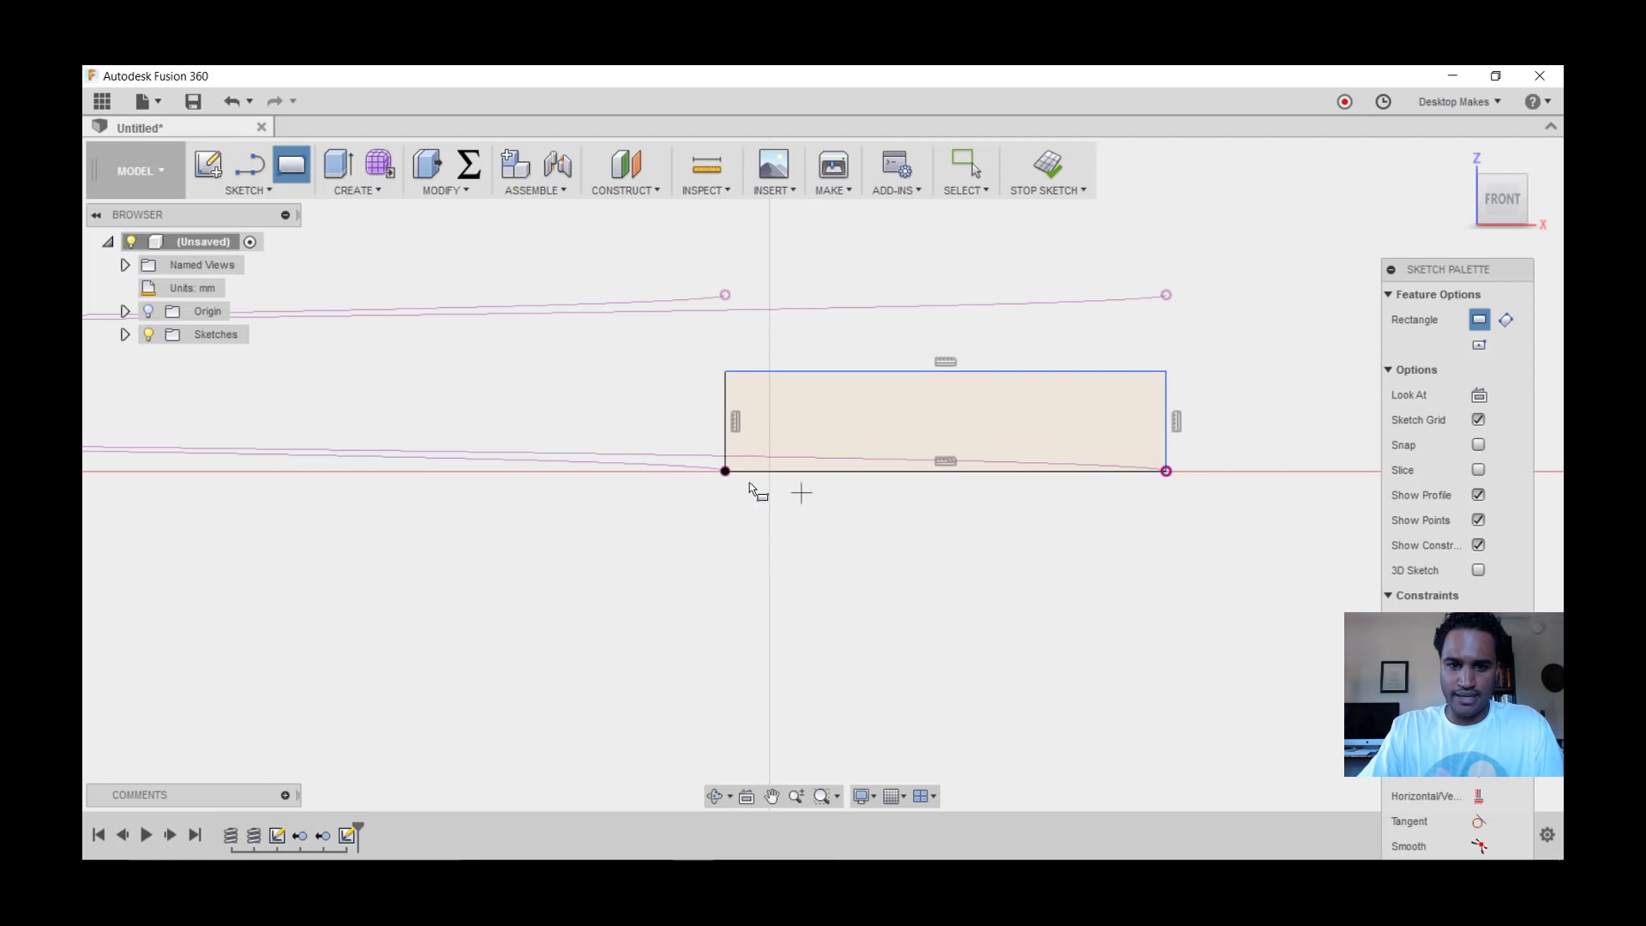
key("Escape")
Dimension the rectangle's height to 1.4 mm and finish the profile sketch.
left_click(727, 405)
left_click(648, 403)
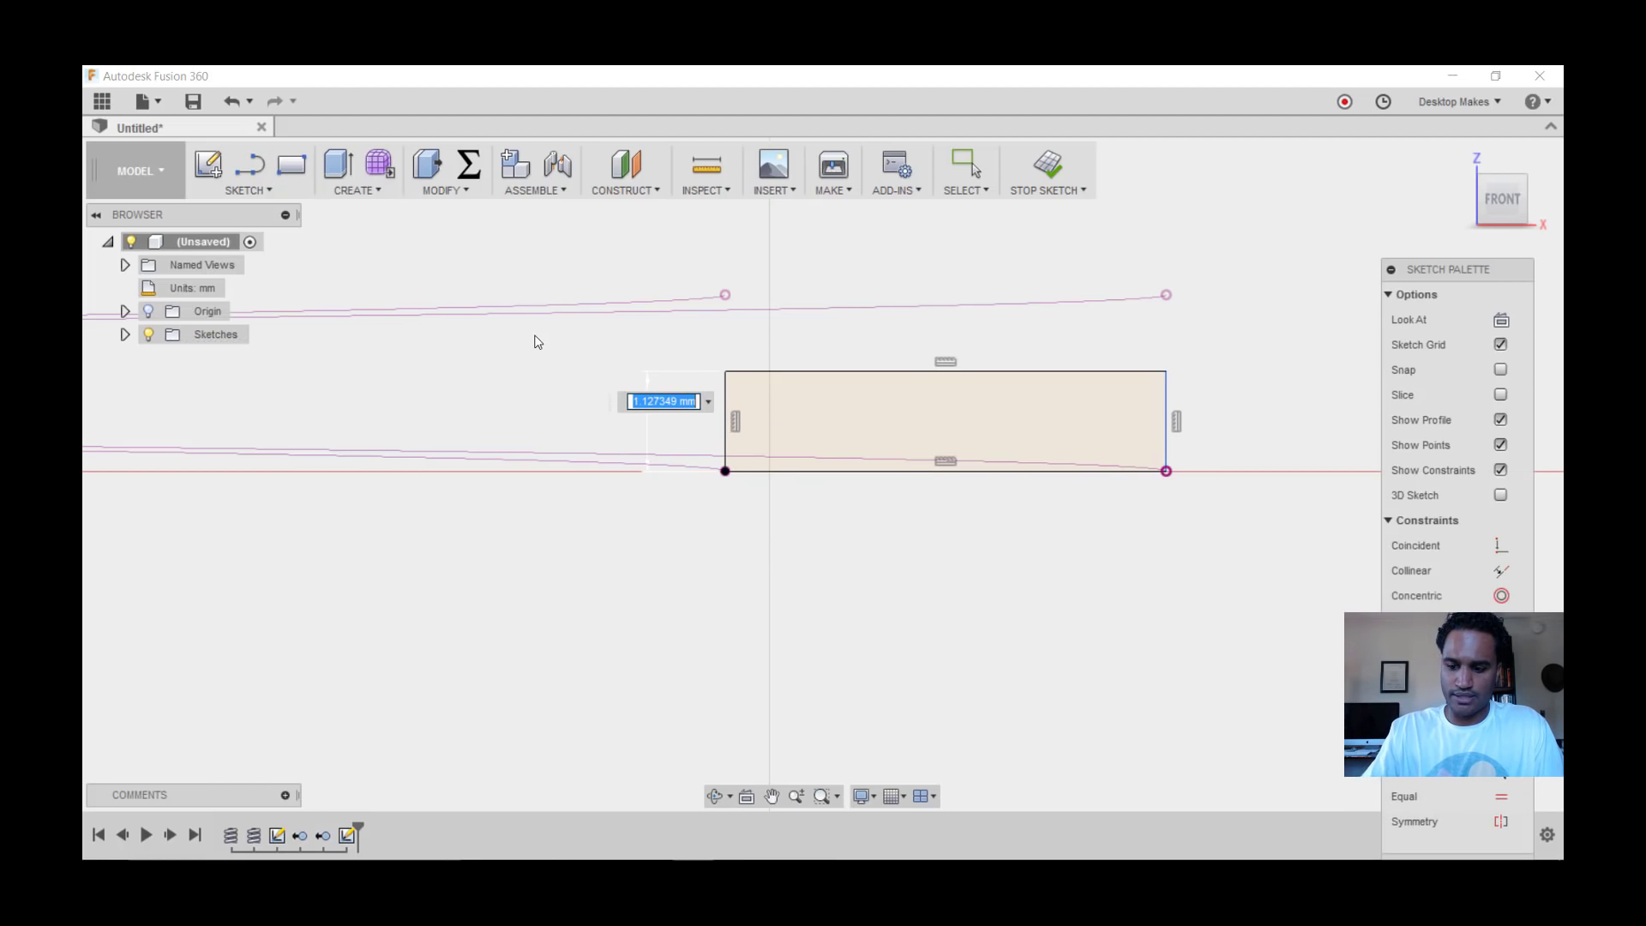
type("1")
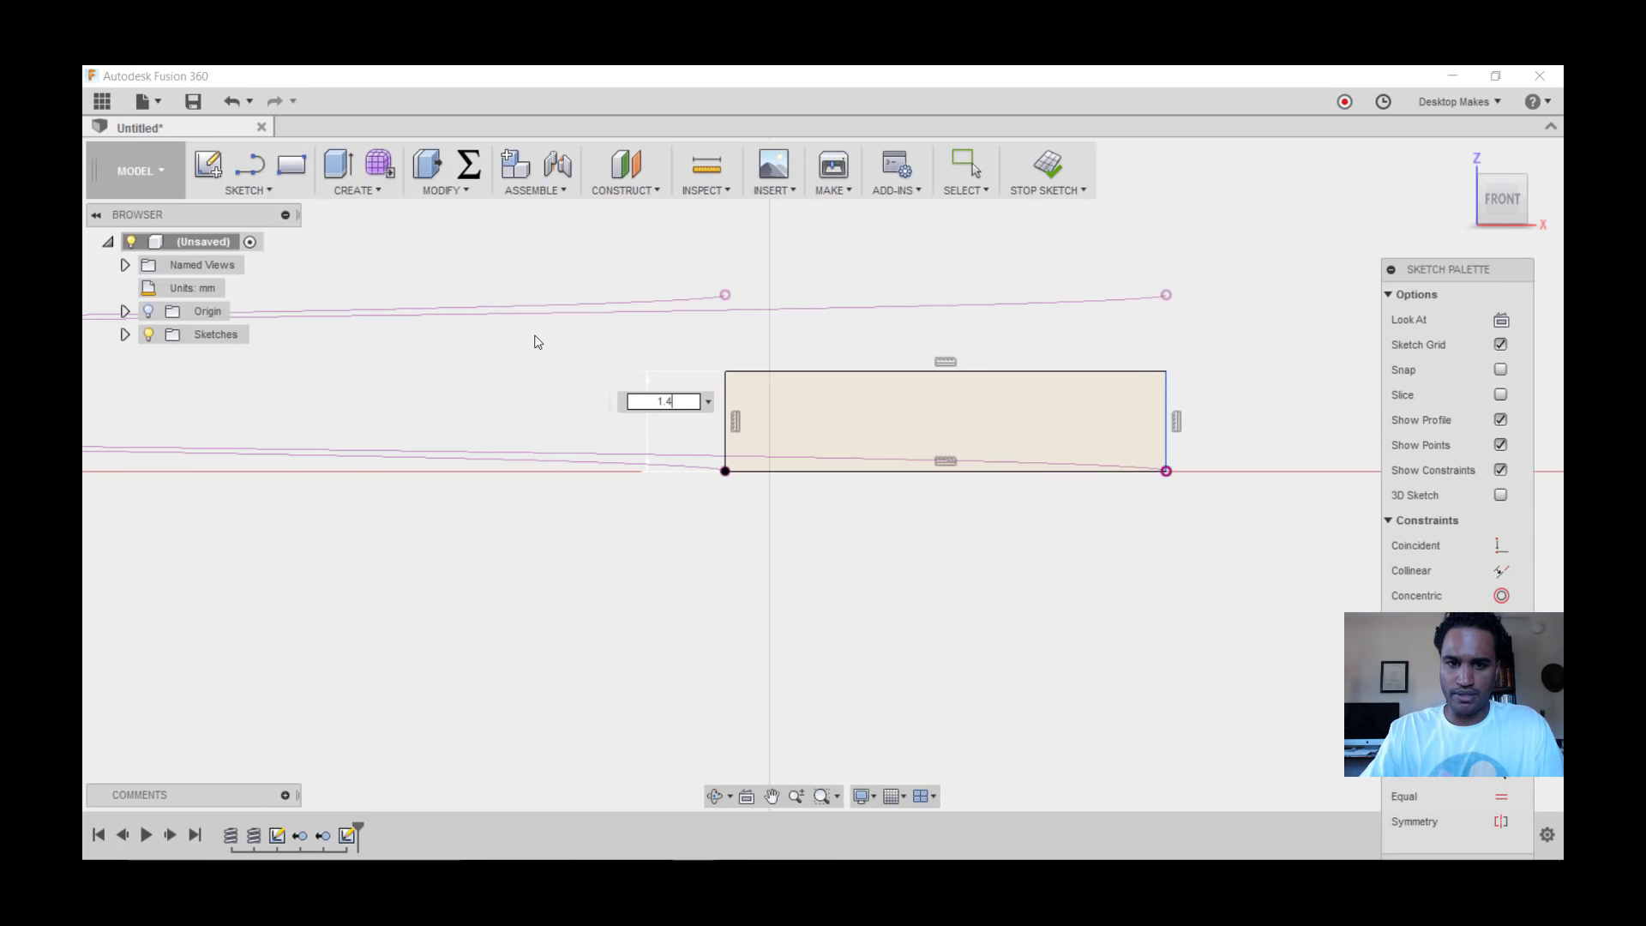
type(".4")
key("Return")
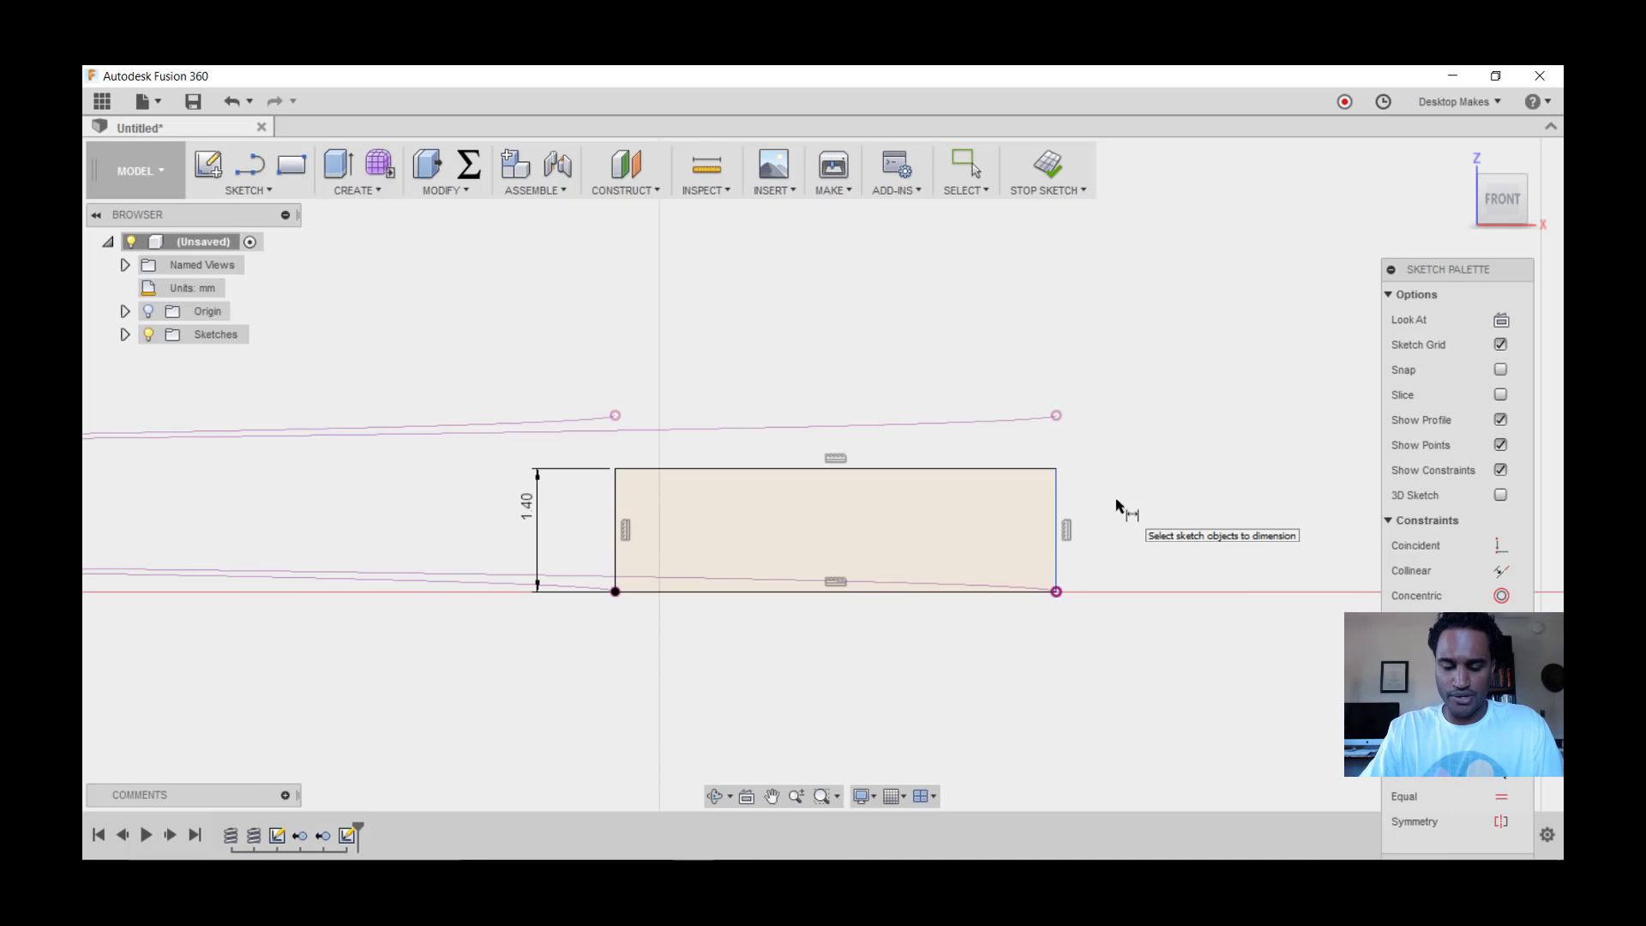
mouse_move(1124, 488)
middle_mouse_down("shift")
mouse_move(1172, 444)
mouse_move(1145, 441)
mouse_move(1180, 430)
mouse_move(1168, 452)
mouse_move(958, 442)
middle_mouse_up("shift")
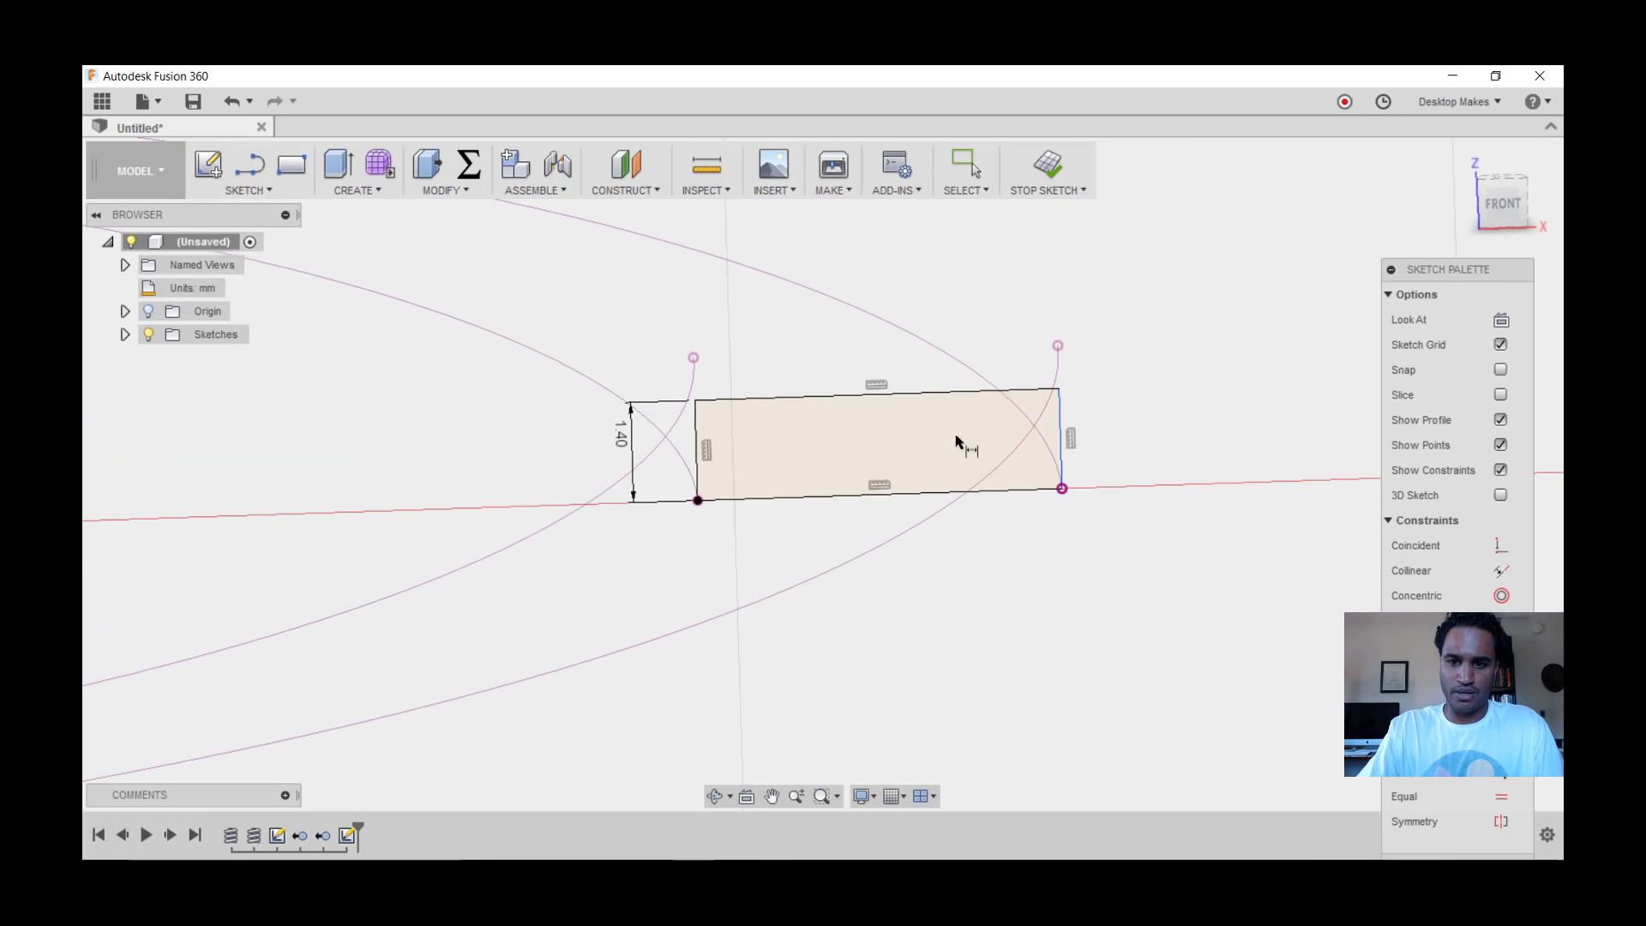
middle_click_drag(992, 386, 1014, 389, "shift")
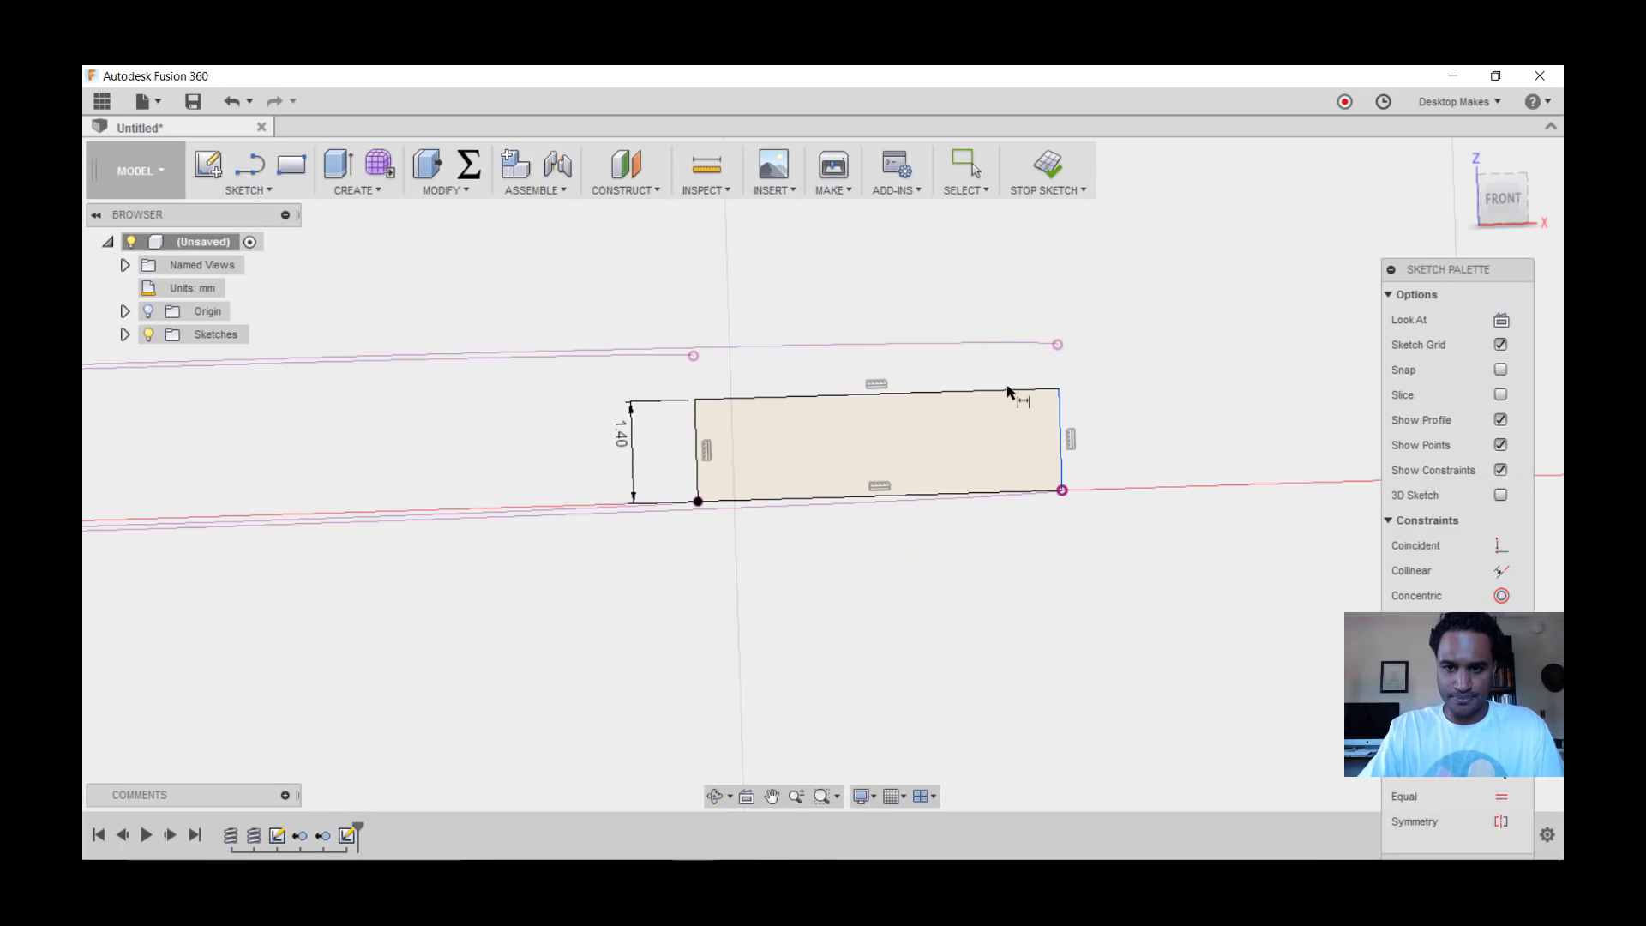
left_click(1047, 170)
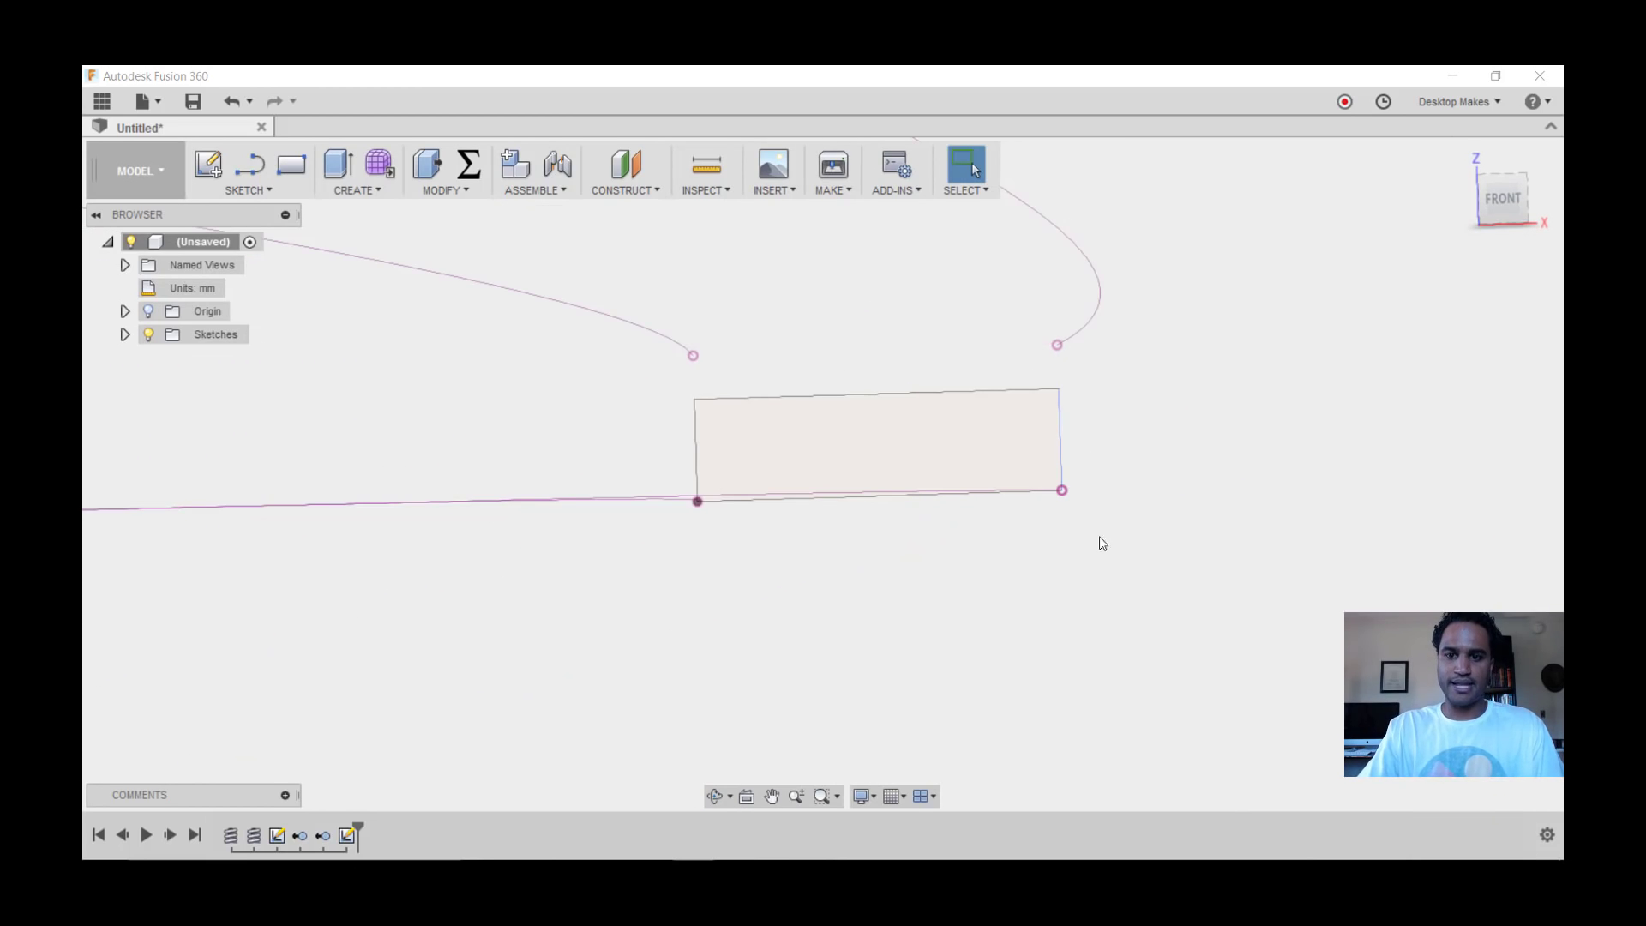
Sweep the rectangle as a new body with Path + Guide Rail, using the outer helix as path and the inner helix as guide rail.
mouse_move(1146, 537)
middle_mouse_down("shift")
mouse_move(1128, 486)
mouse_move(337, 286)
middle_mouse_up("shift")
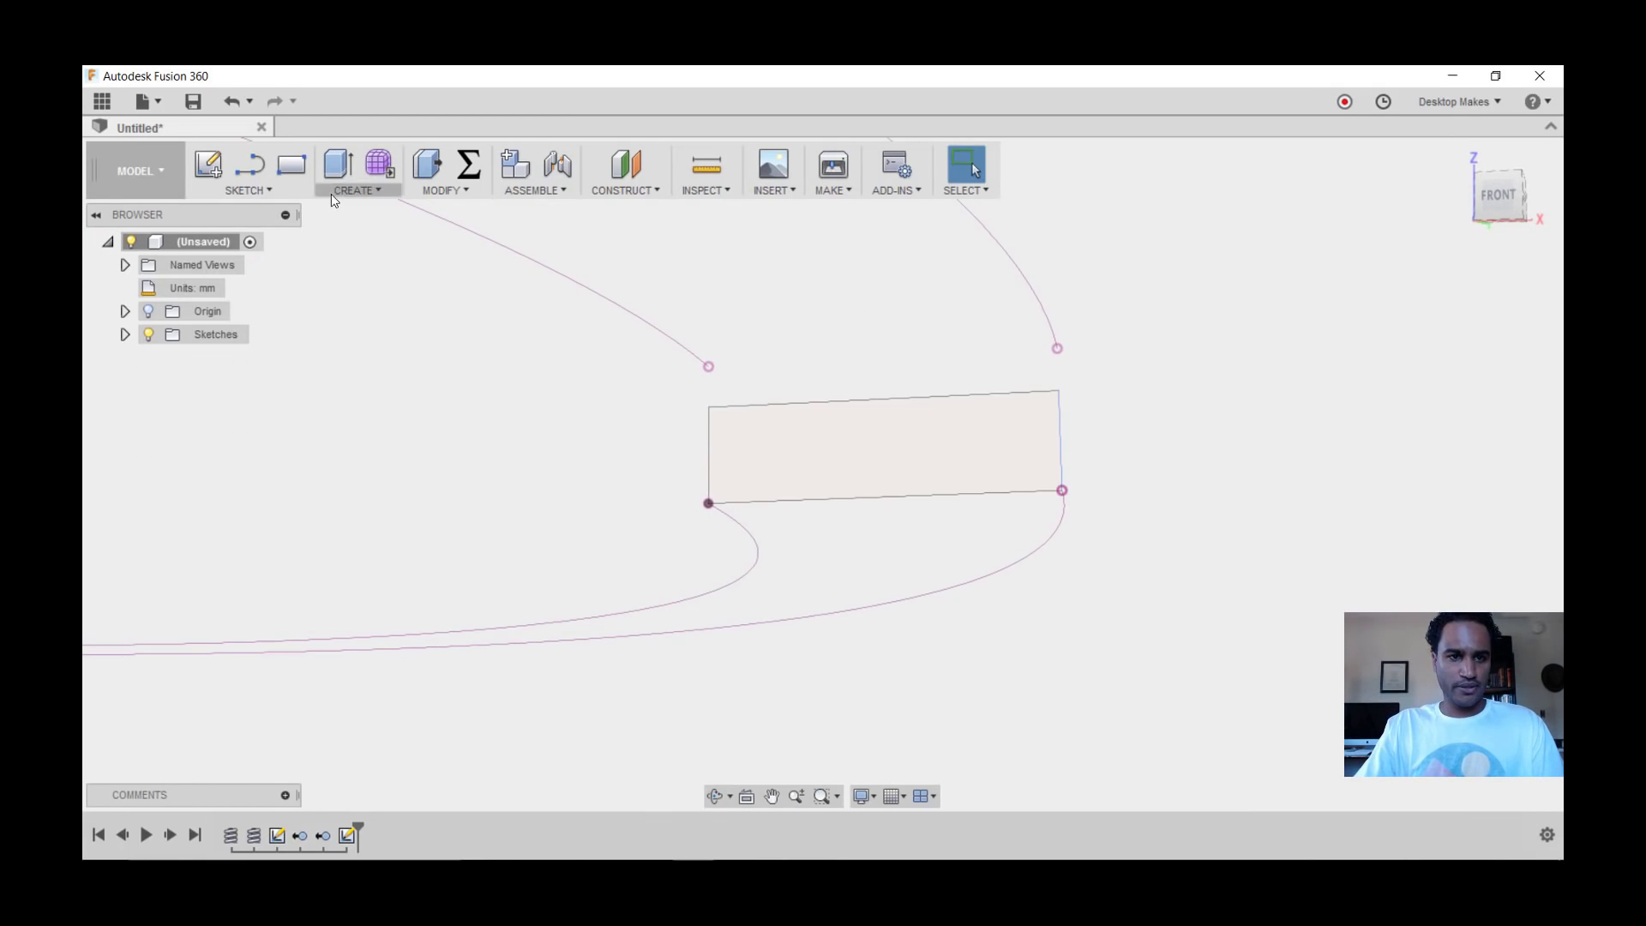
left_click(334, 198)
left_click(362, 283)
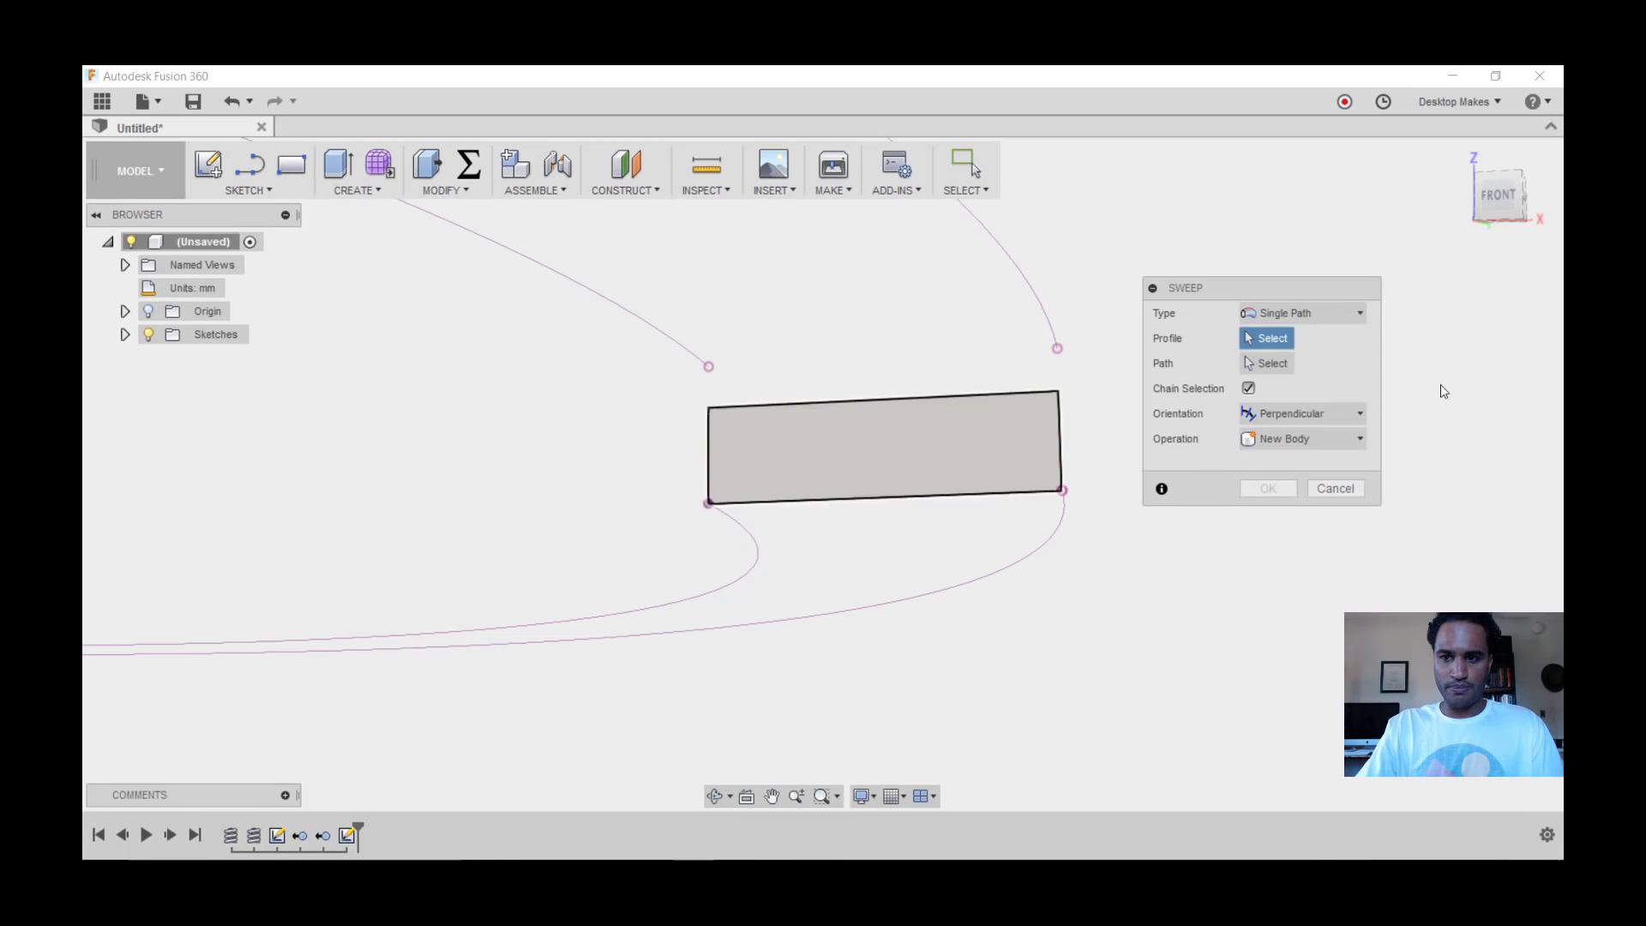
left_click(1303, 313)
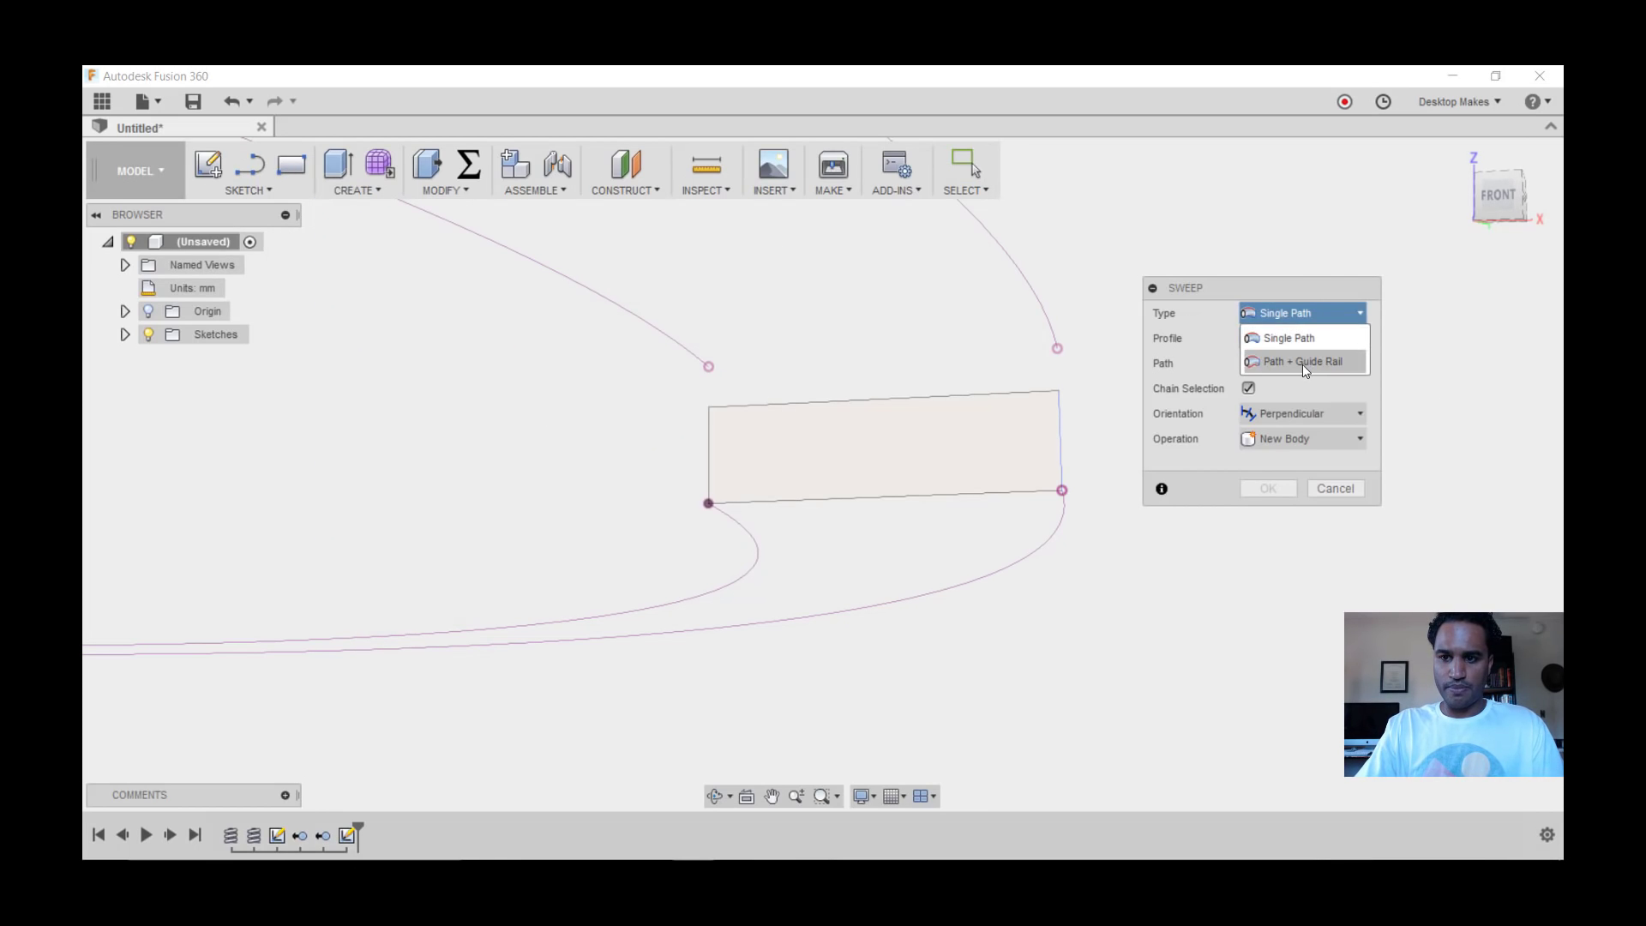
left_click(1303, 364)
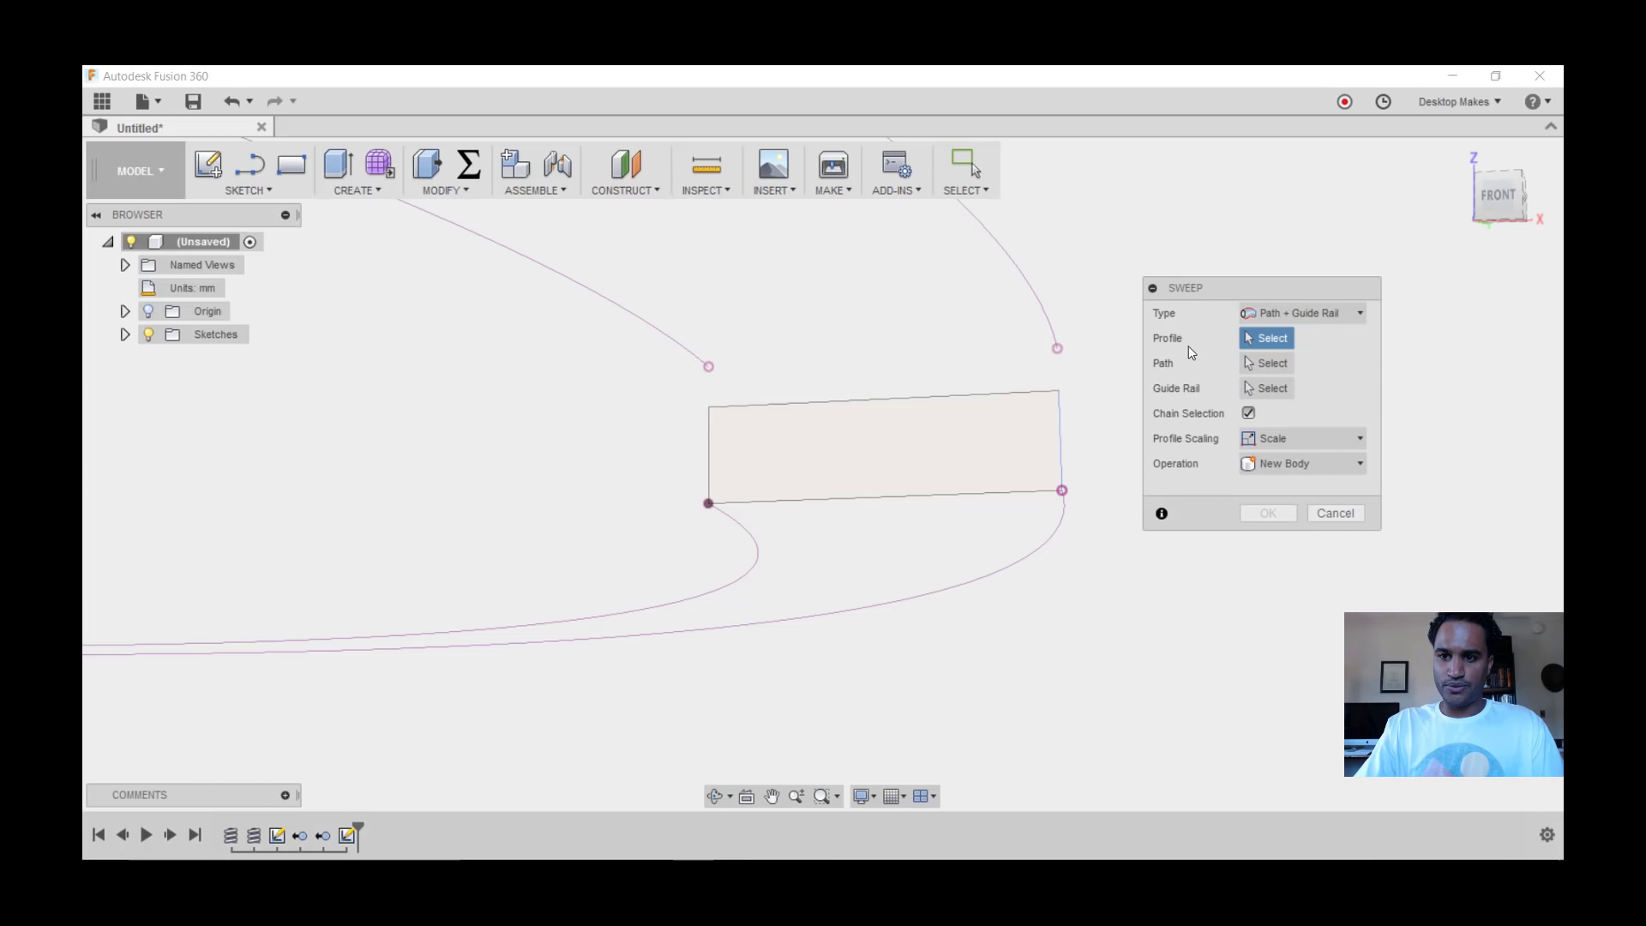
left_click(973, 432)
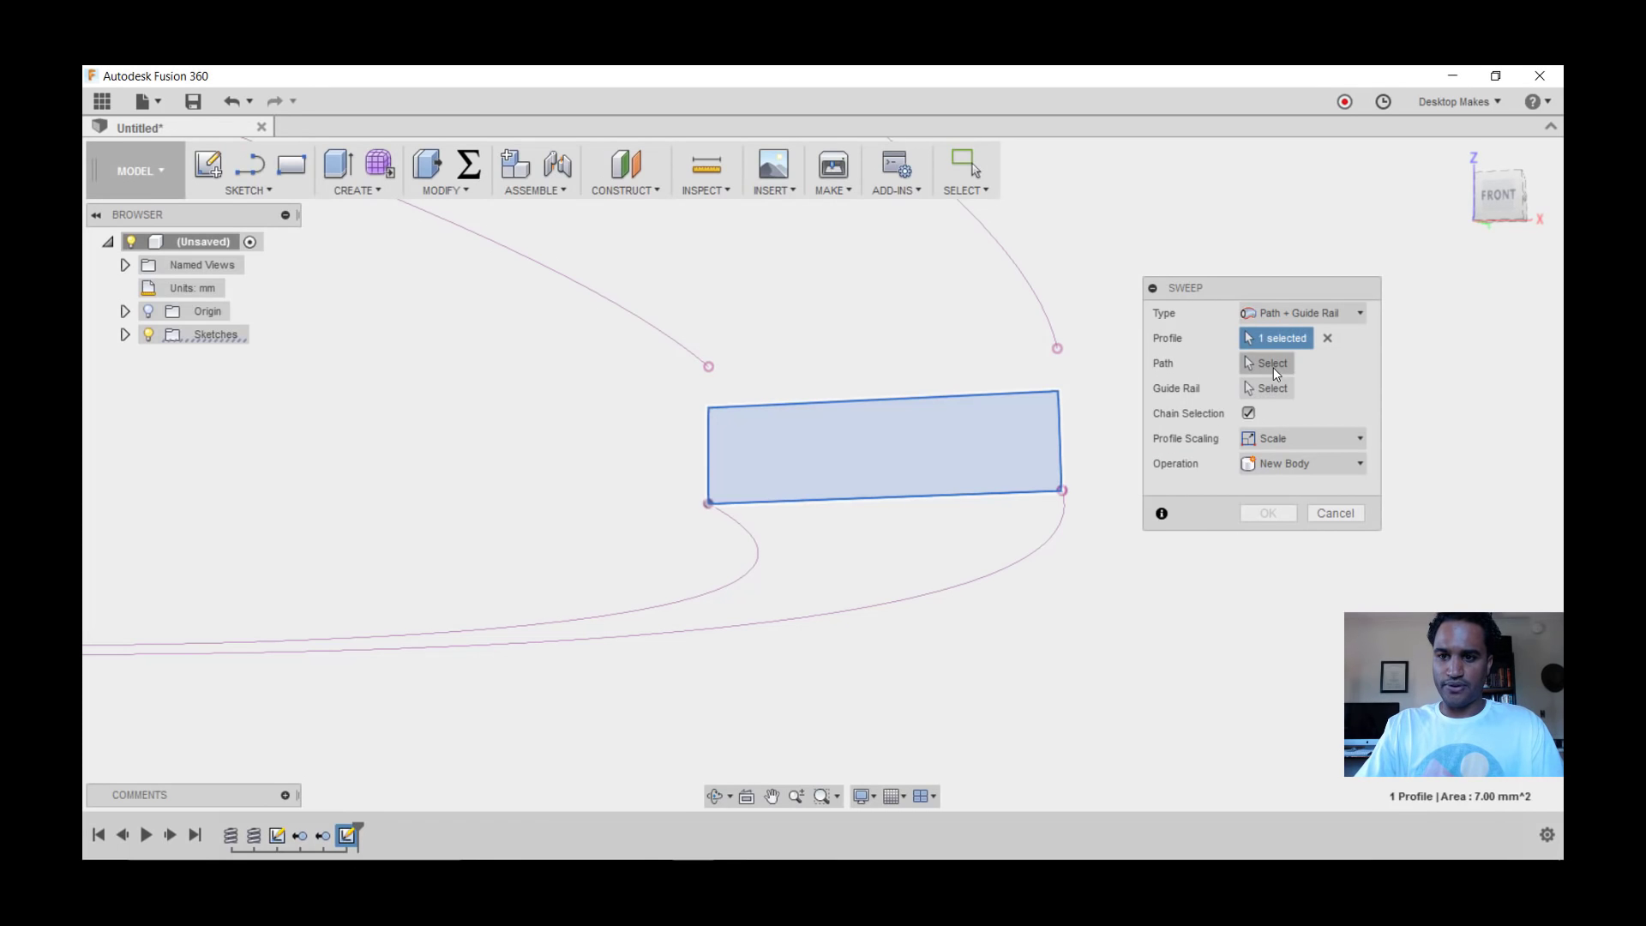
left_click(1273, 363)
mouse_move(1132, 558)
middle_mouse_down("shift")
mouse_move(1122, 537)
mouse_move(1103, 544)
middle_mouse_up("shift")
left_click(1091, 539)
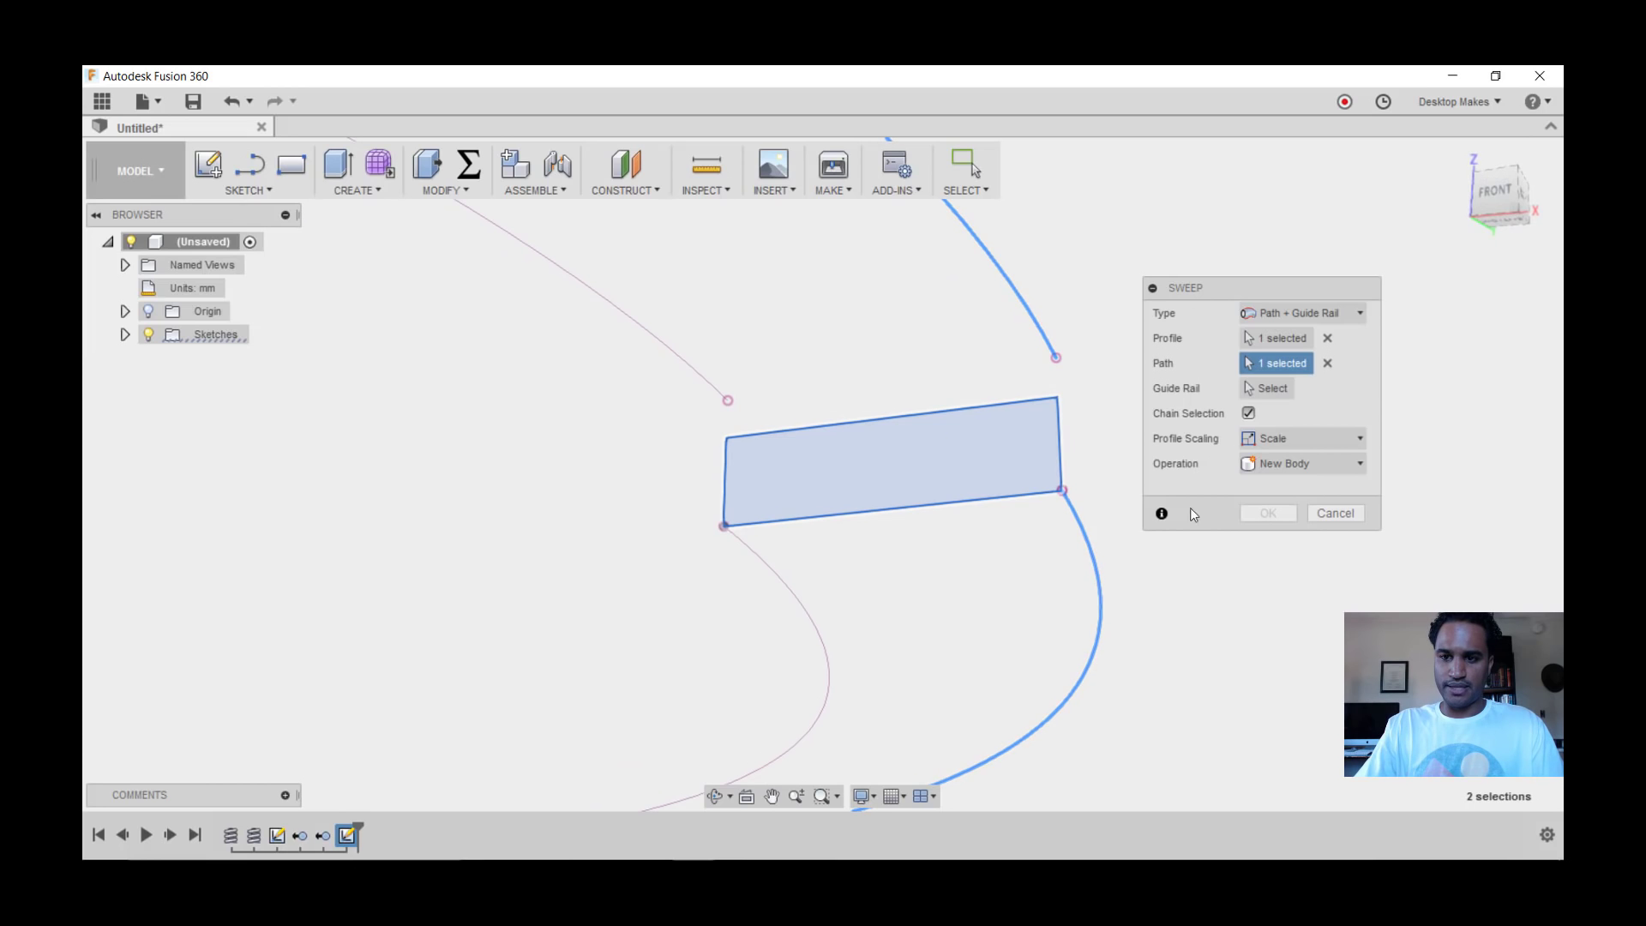
left_click(1266, 392)
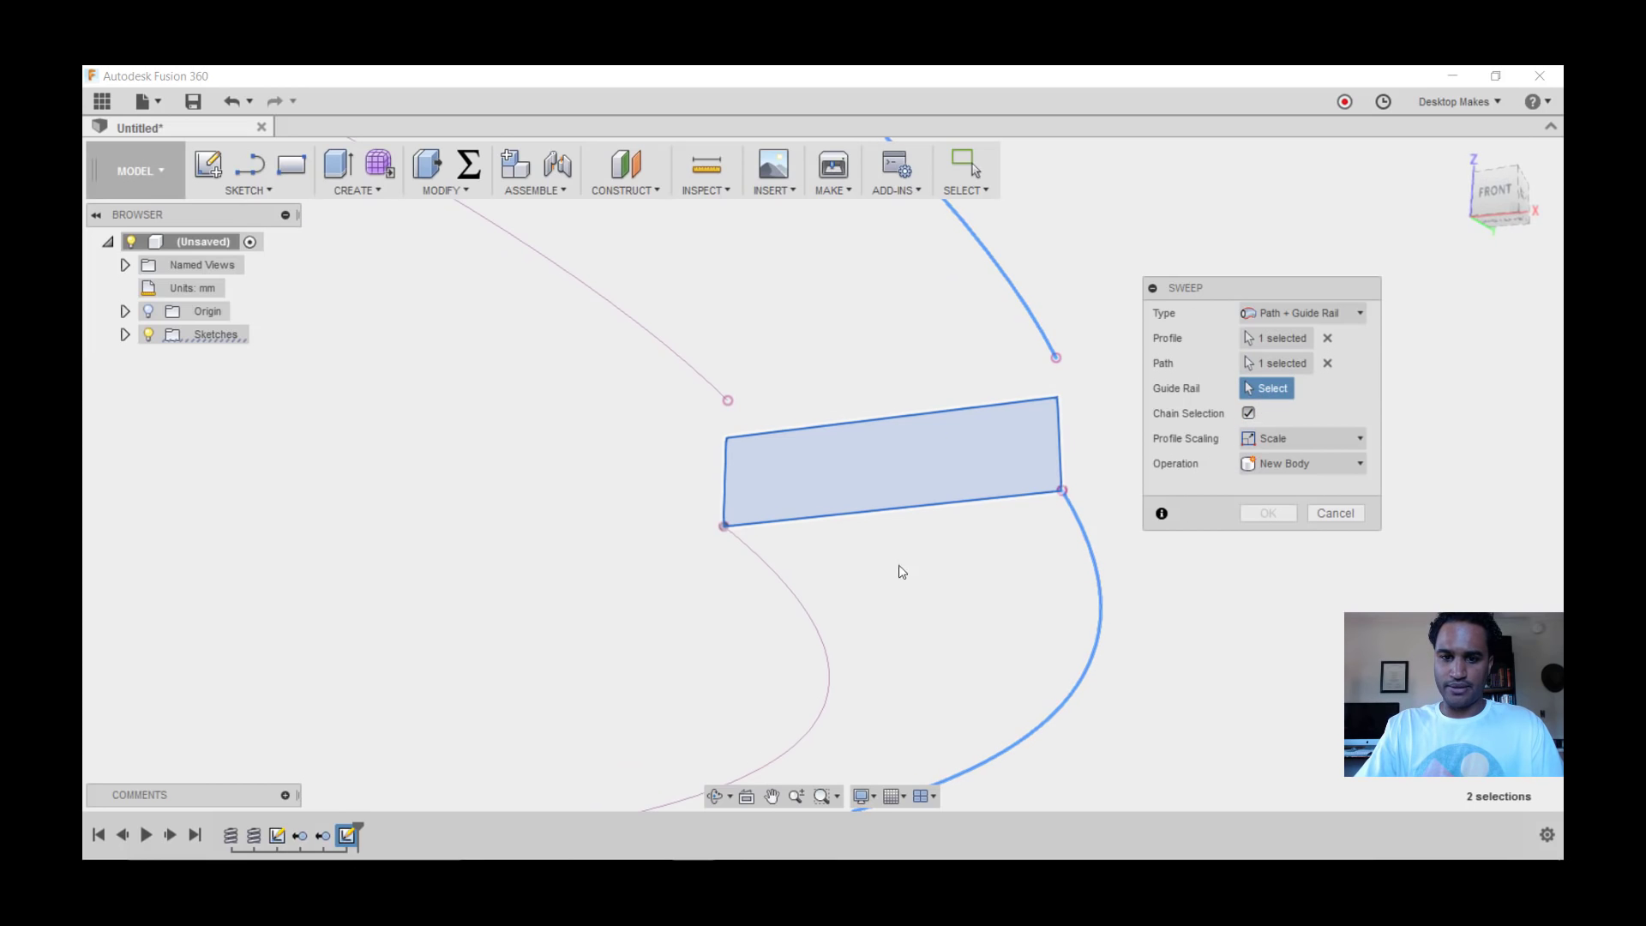
left_click(774, 592)
left_click(1267, 512)
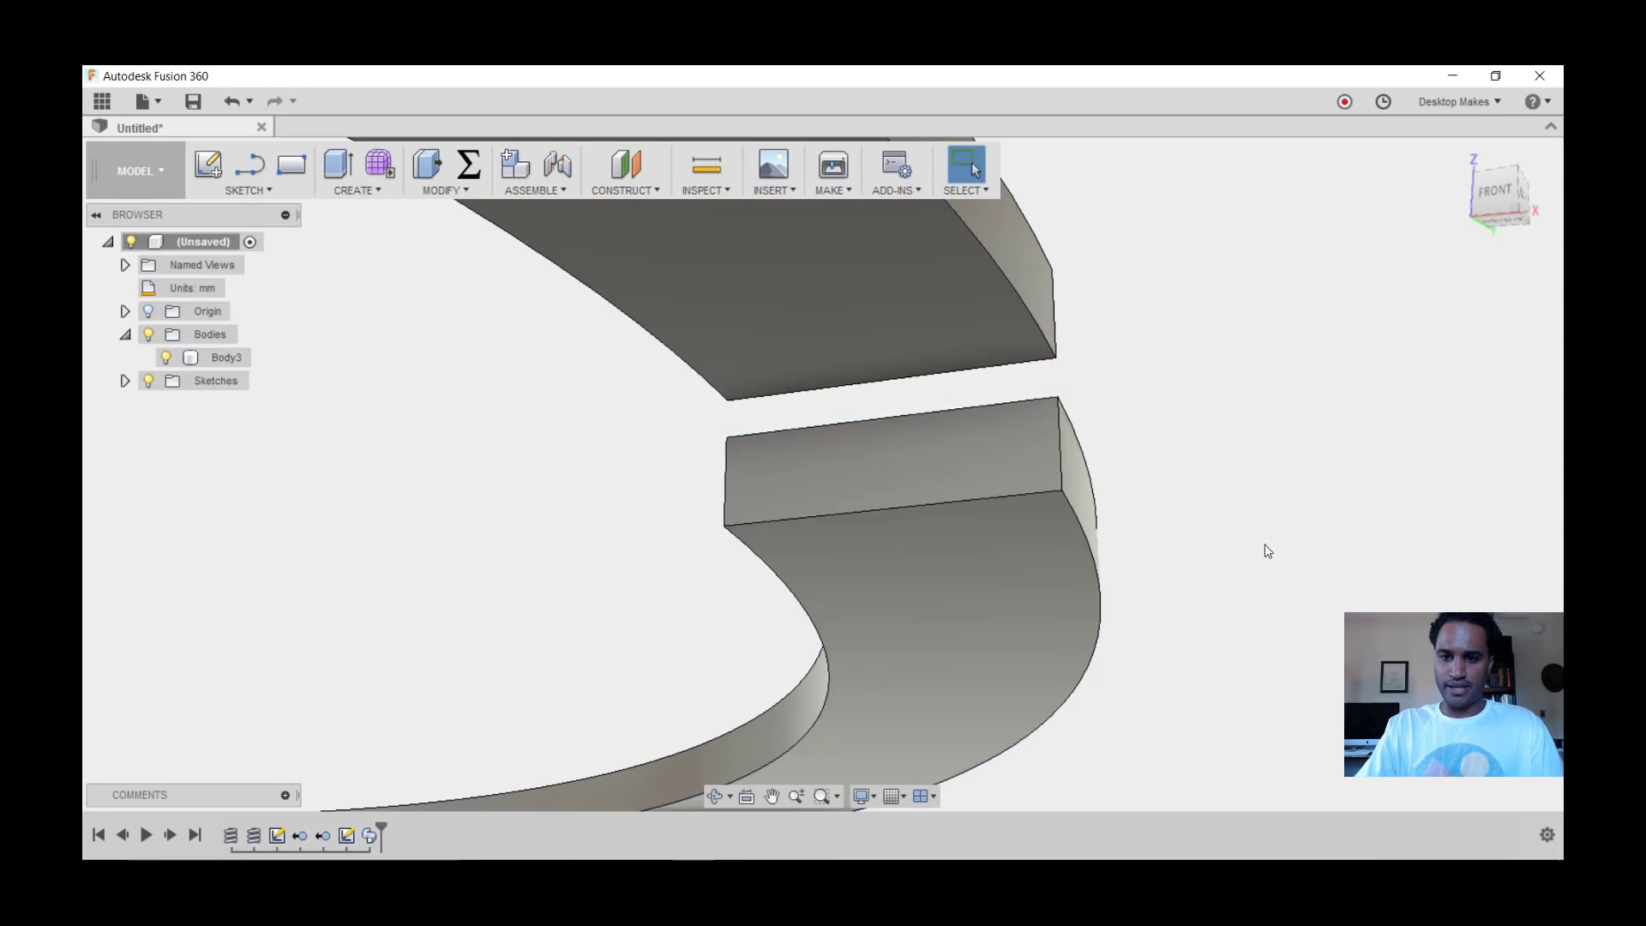
Set up a rectangular pattern of type Bodies with the swept coil as the object to repeat.
middle_click_drag(1268, 551, 1272, 636, "shift")
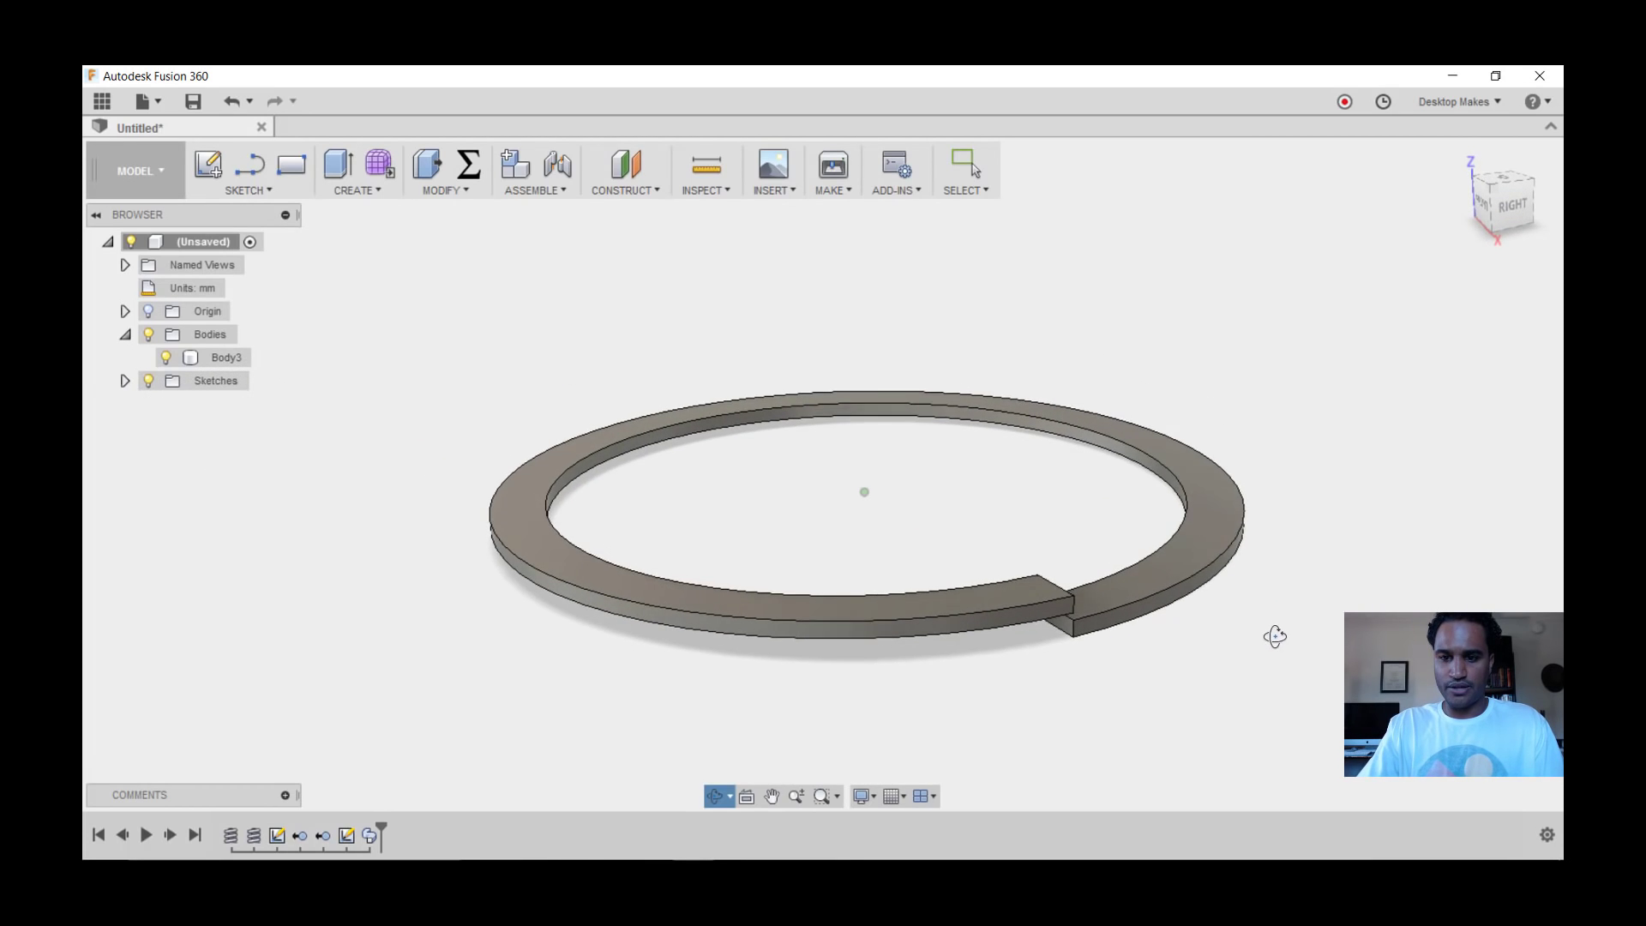
left_click_drag(1275, 636, 1282, 625)
key("Escape")
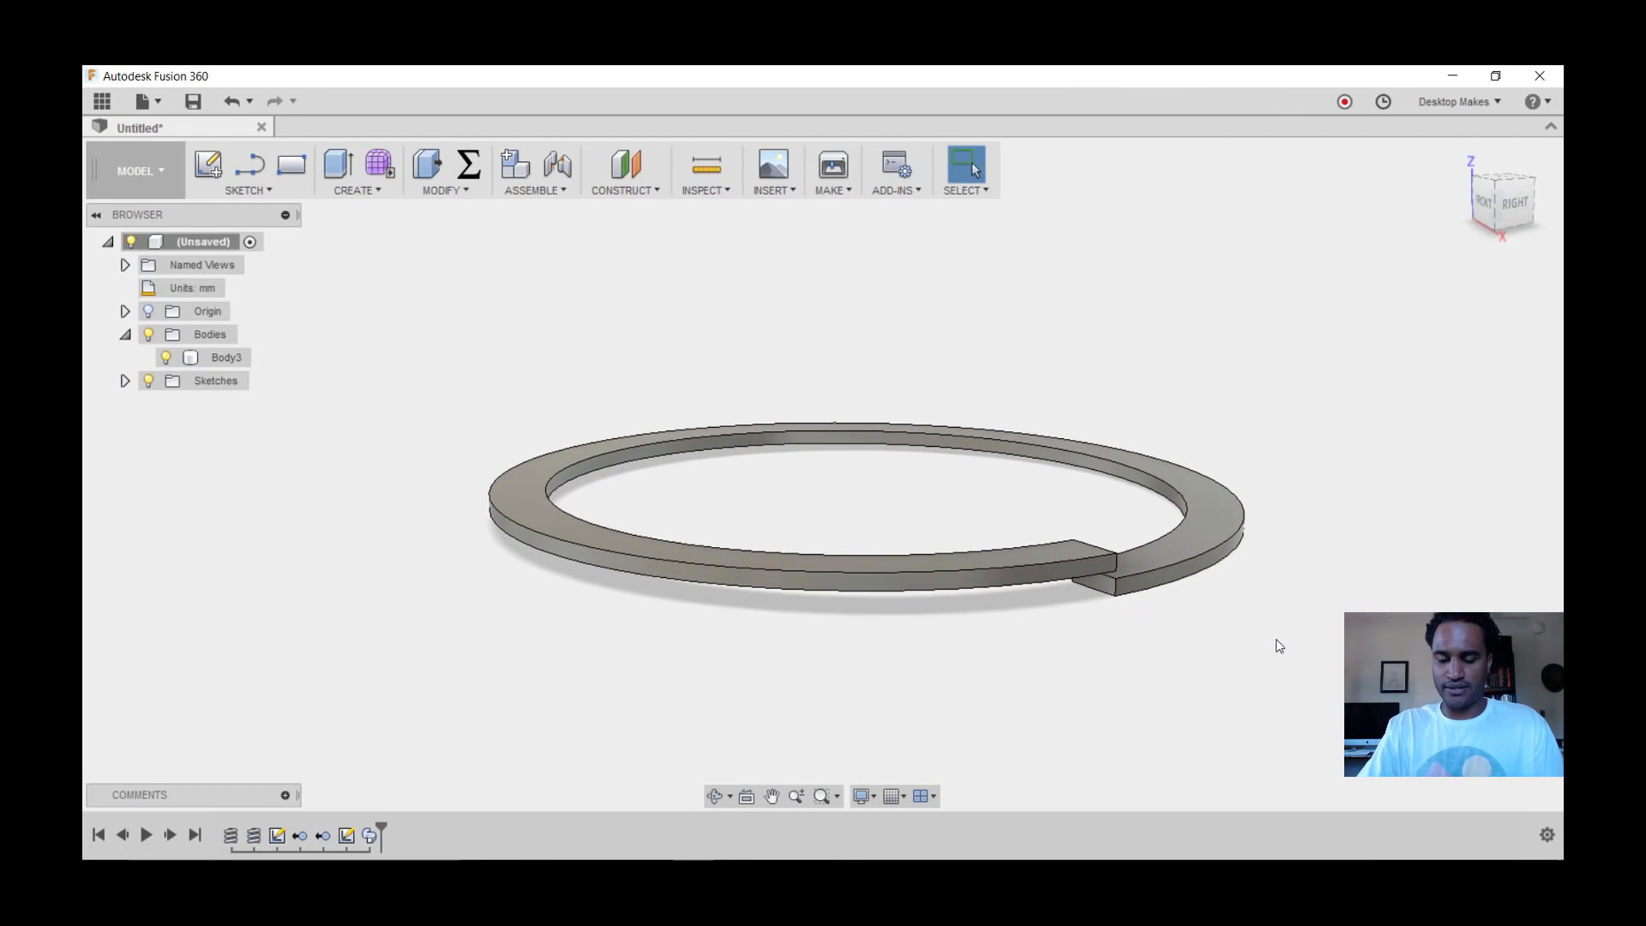
middle_click_drag(1280, 645, 955, 729, "shift")
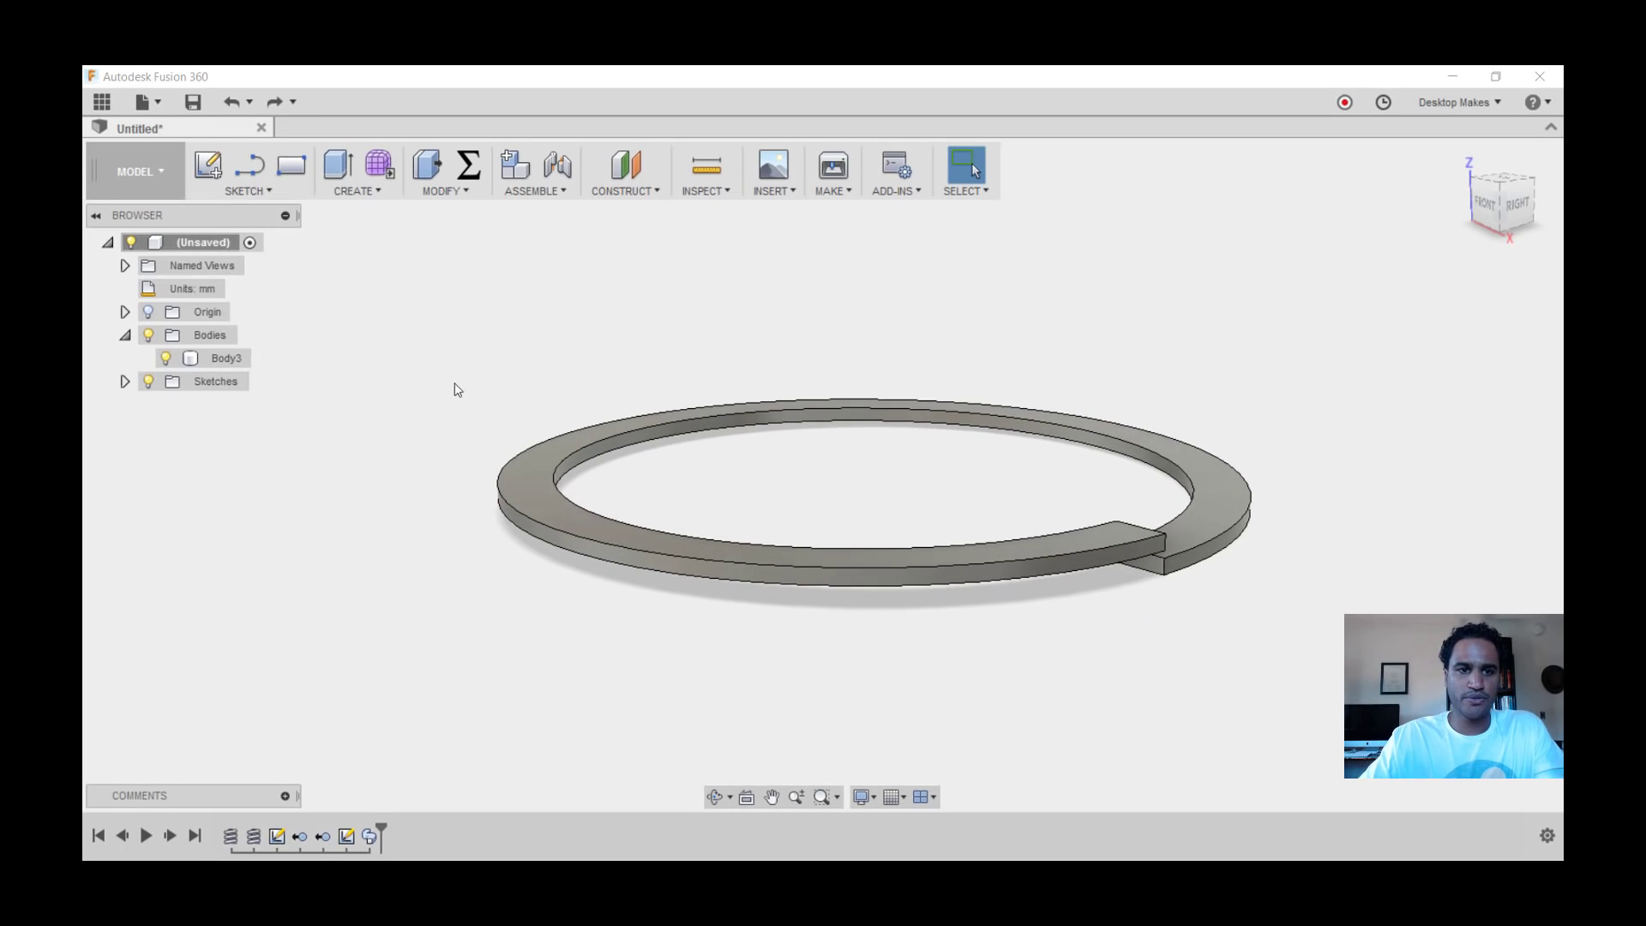
left_click(377, 196)
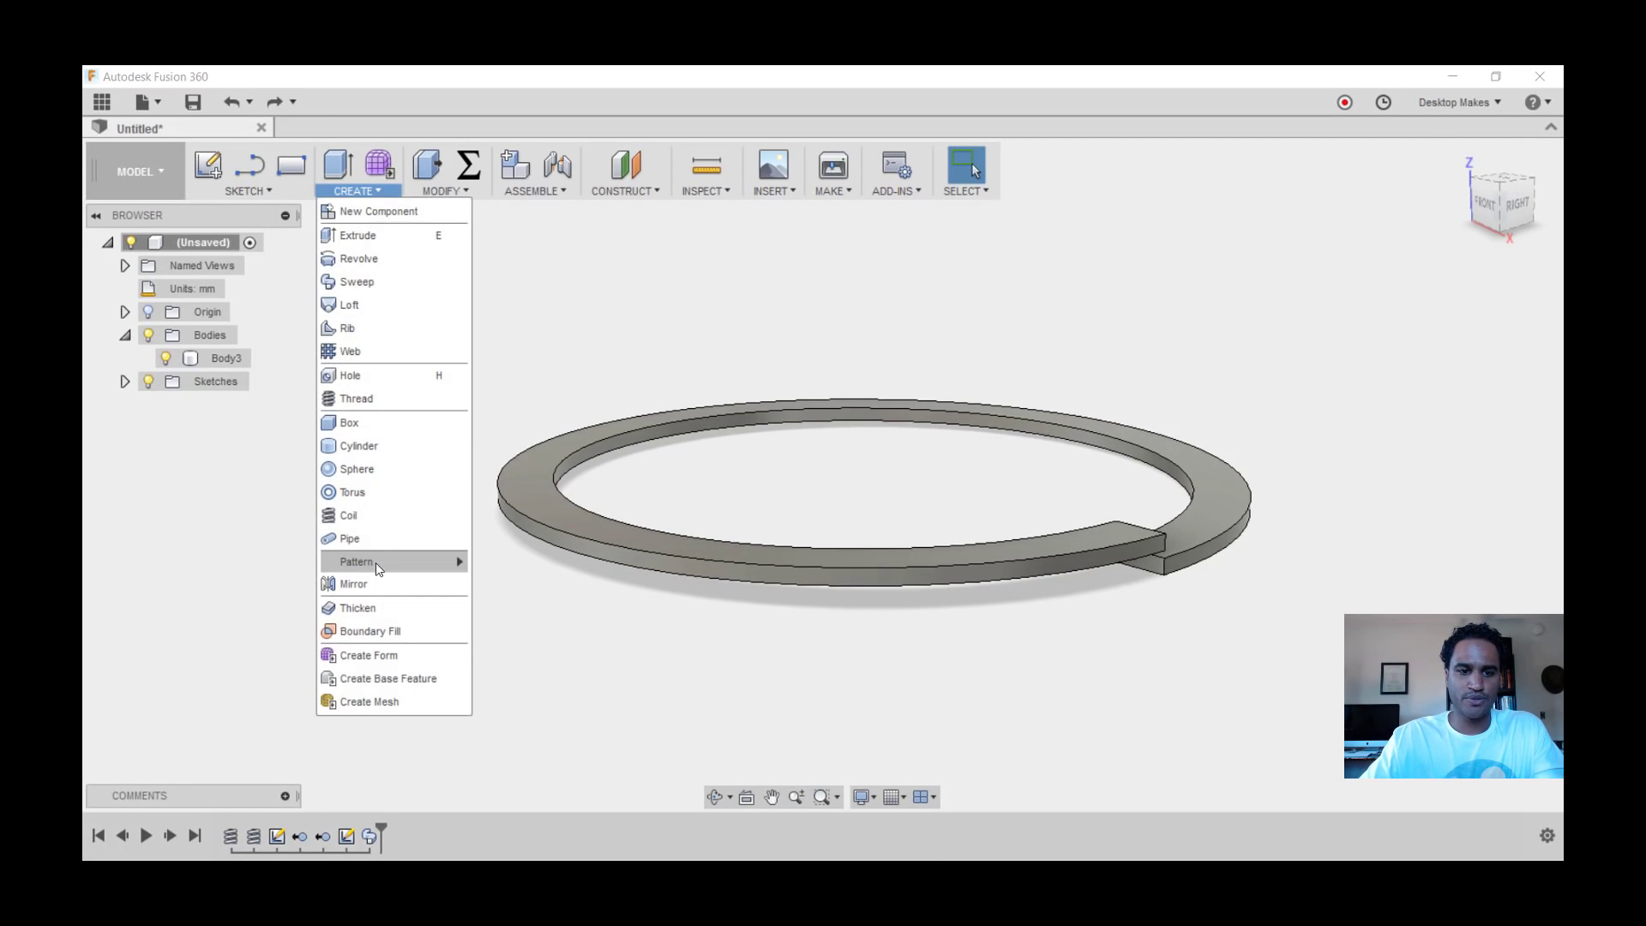
mouse_move(378, 568)
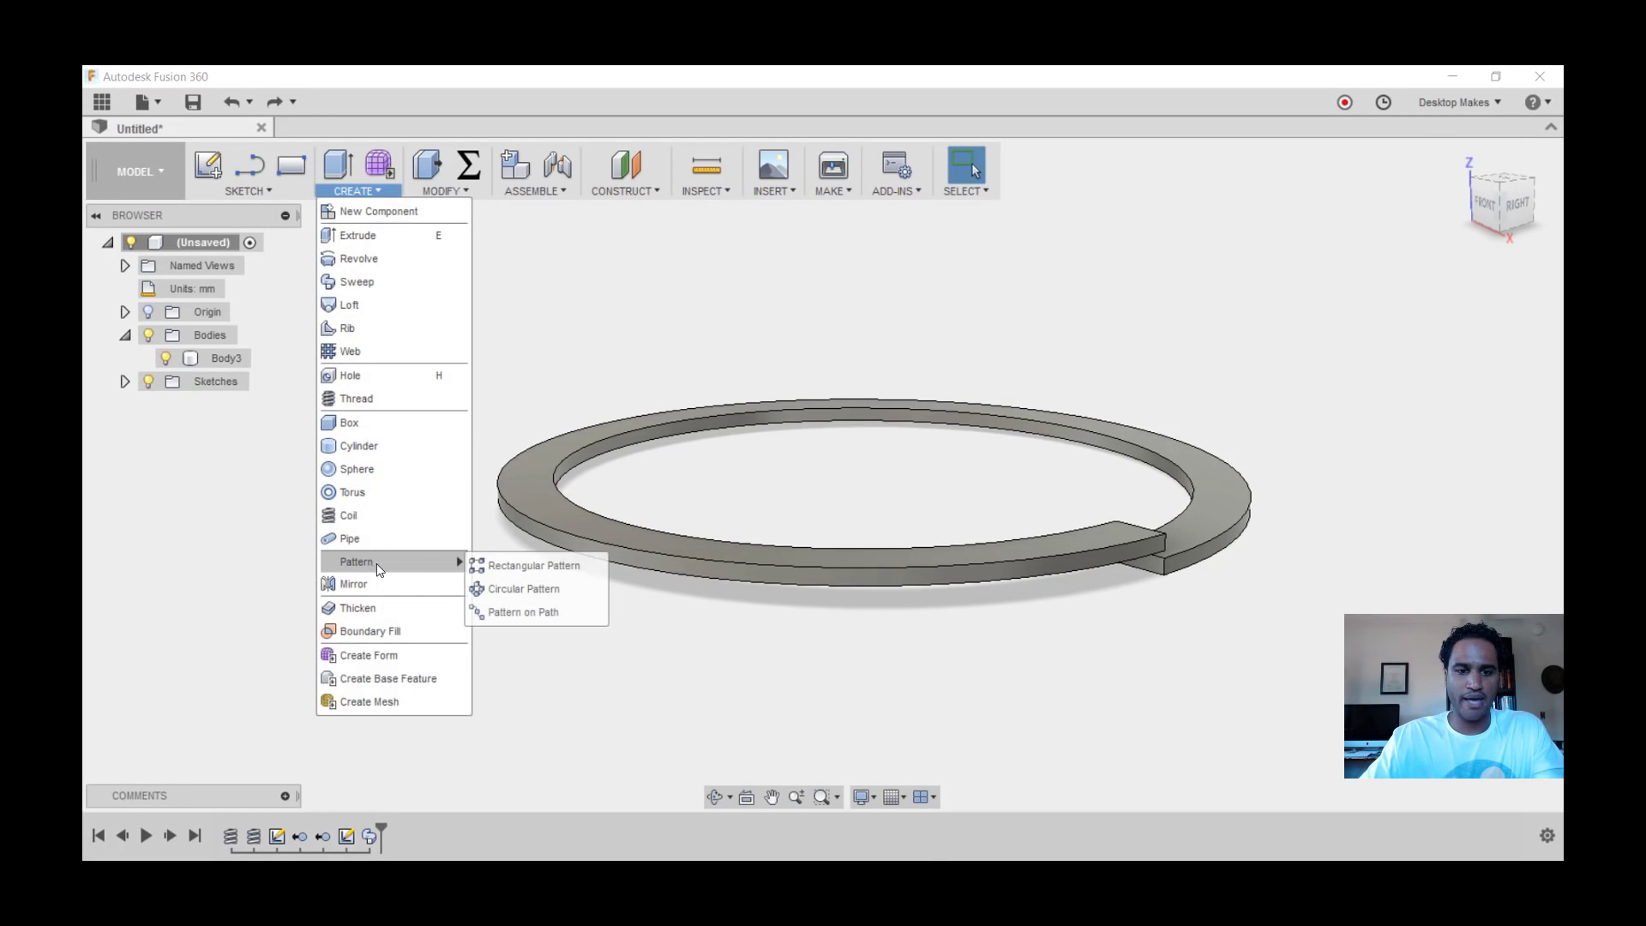
left_click(515, 574)
left_click_drag(1280, 286, 1360, 288)
left_click(1387, 312)
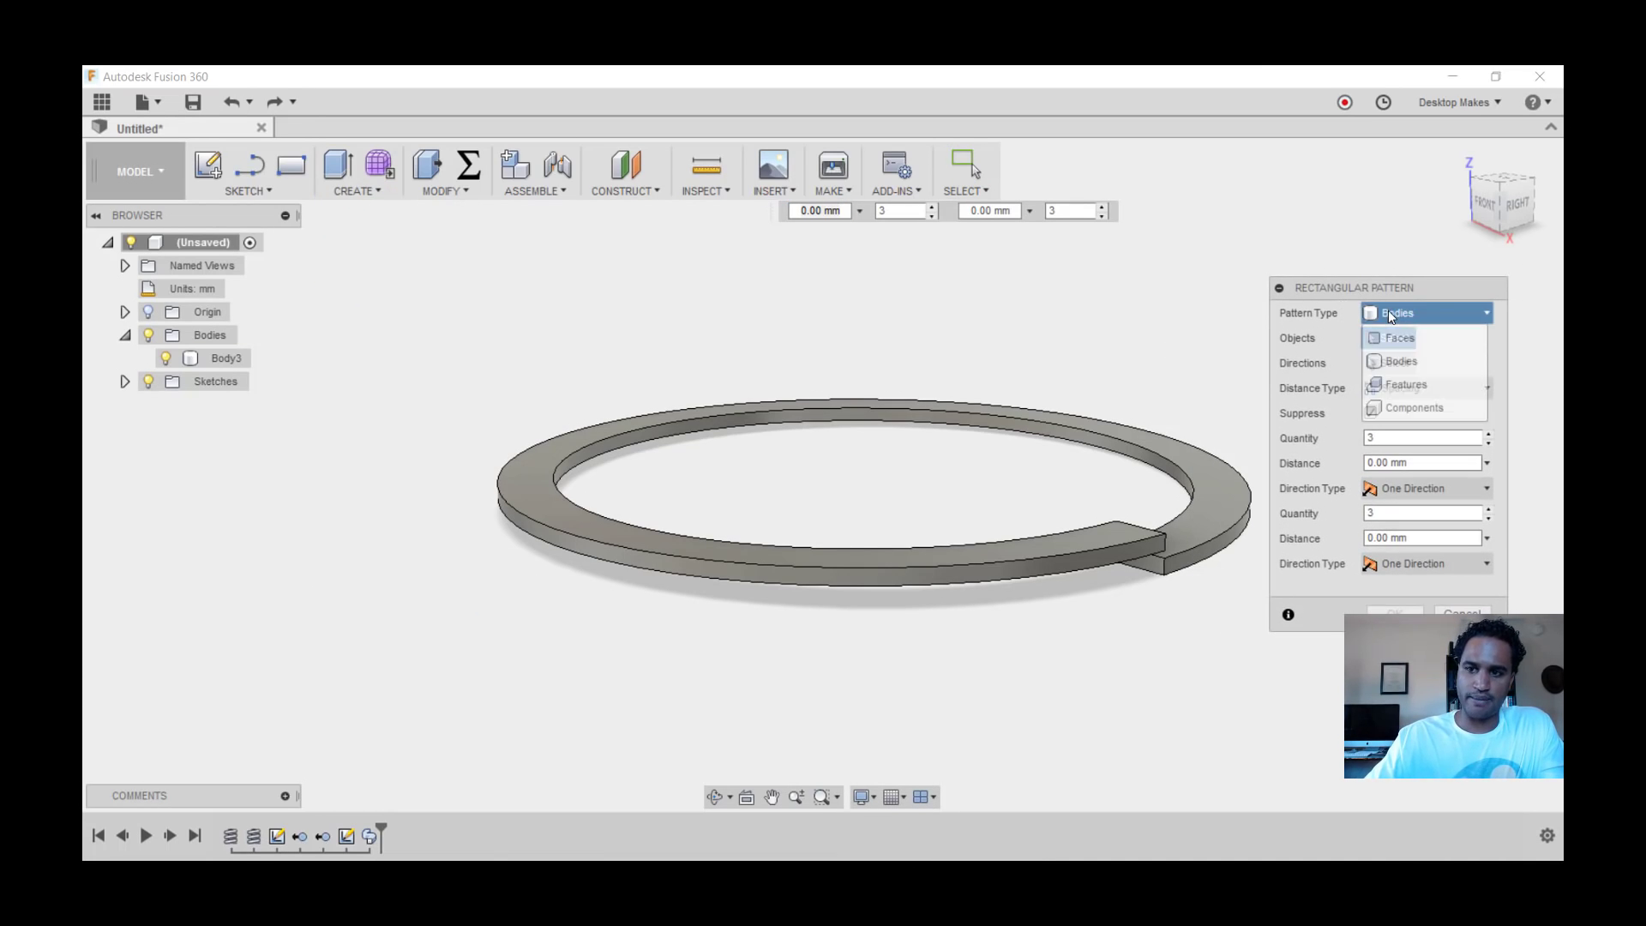
left_click(1391, 360)
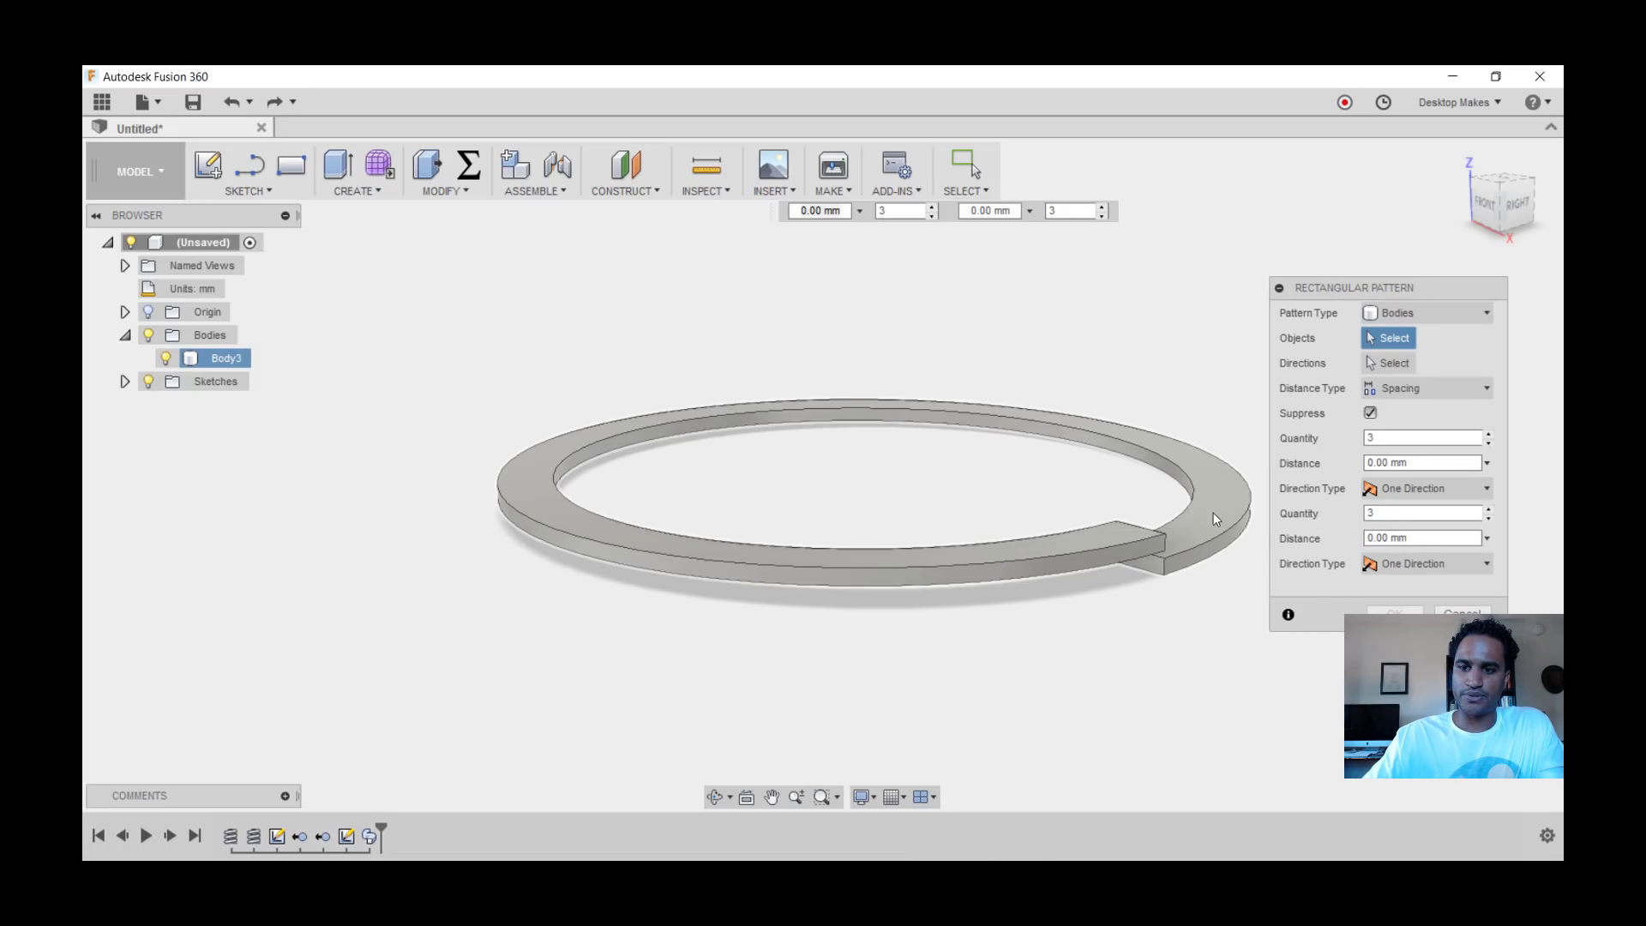
left_click(1232, 512)
Pattern the coil along the Z axis with a quantity of 50 and a spacing of 2 mm.
left_click(1388, 364)
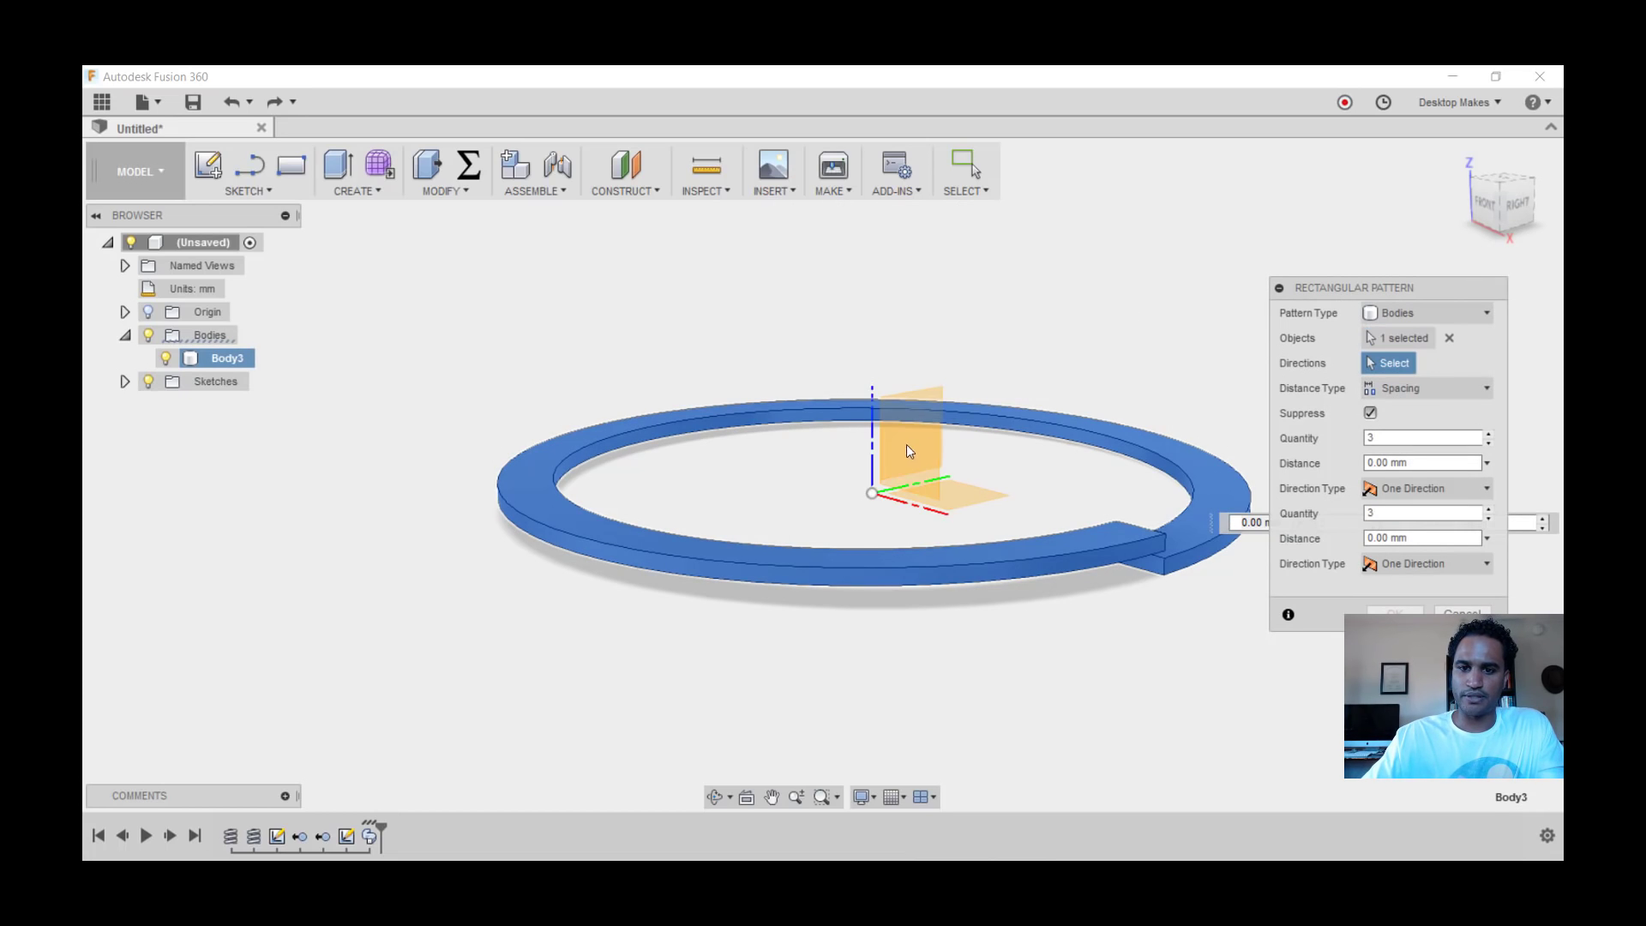
left_click(873, 453)
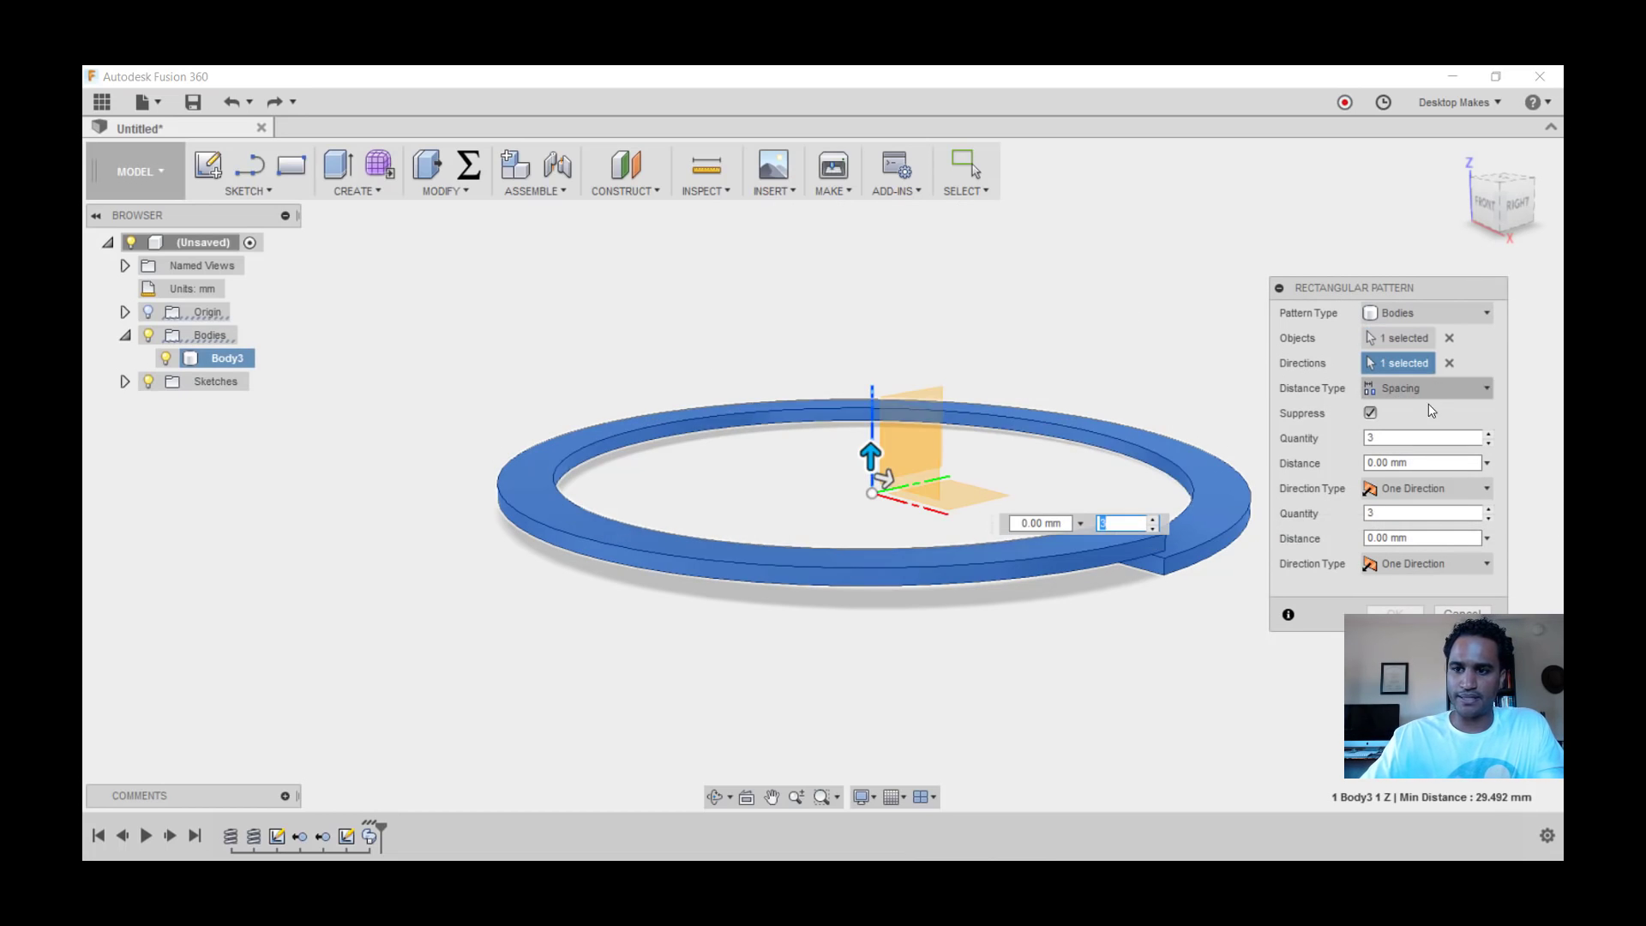
left_click(1370, 412)
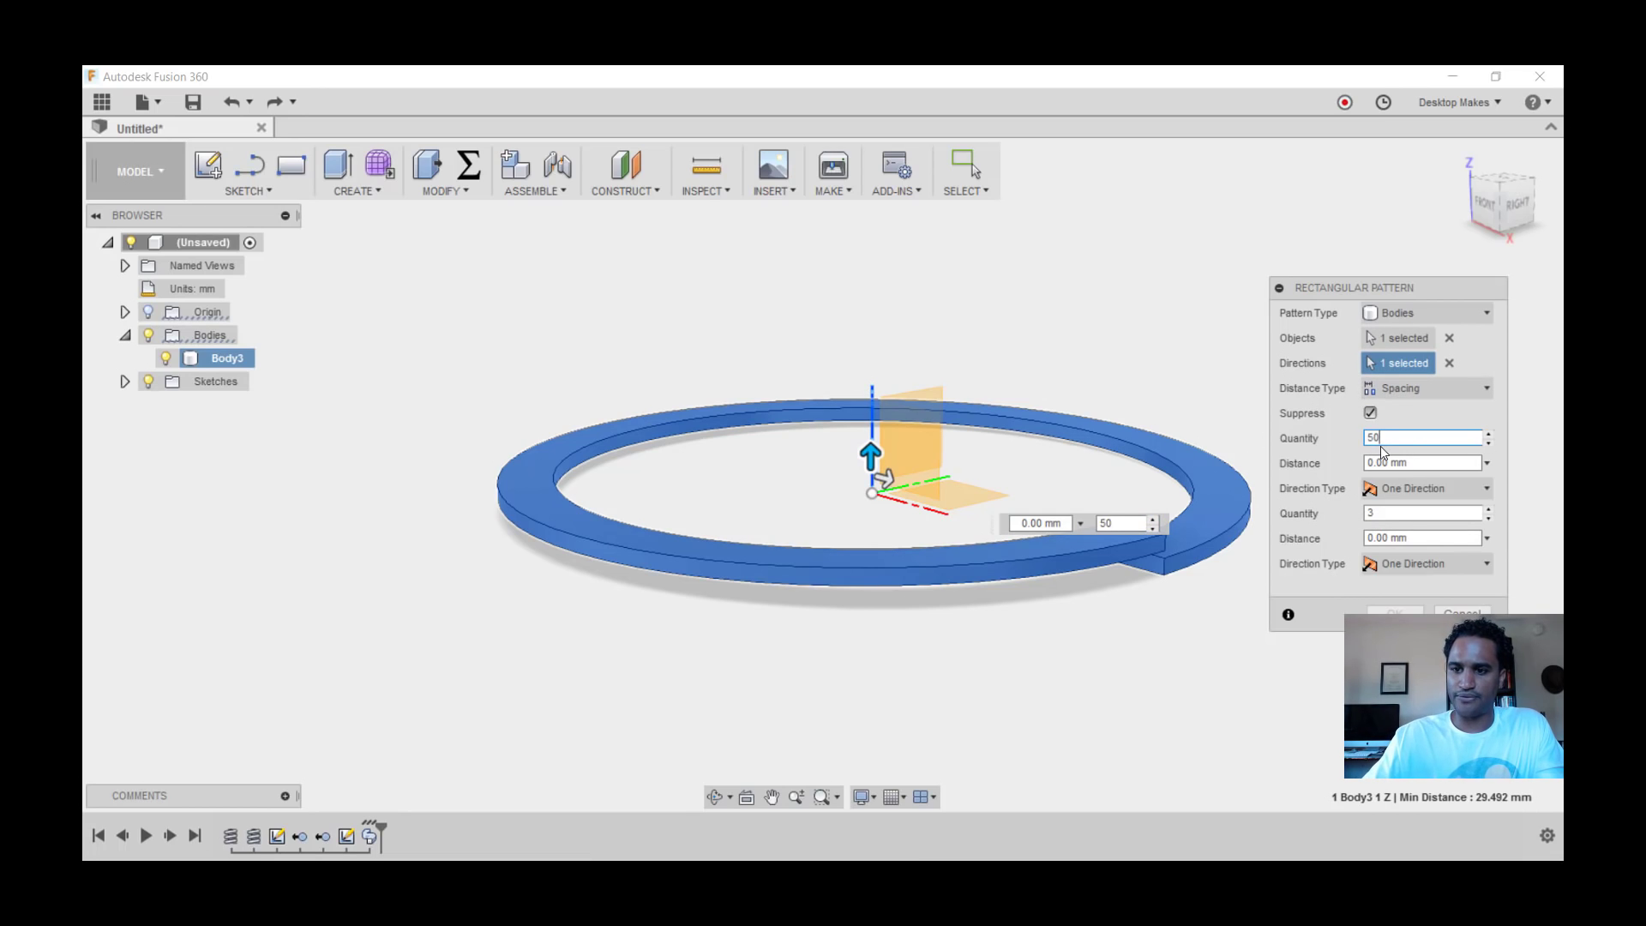
key("Tab")
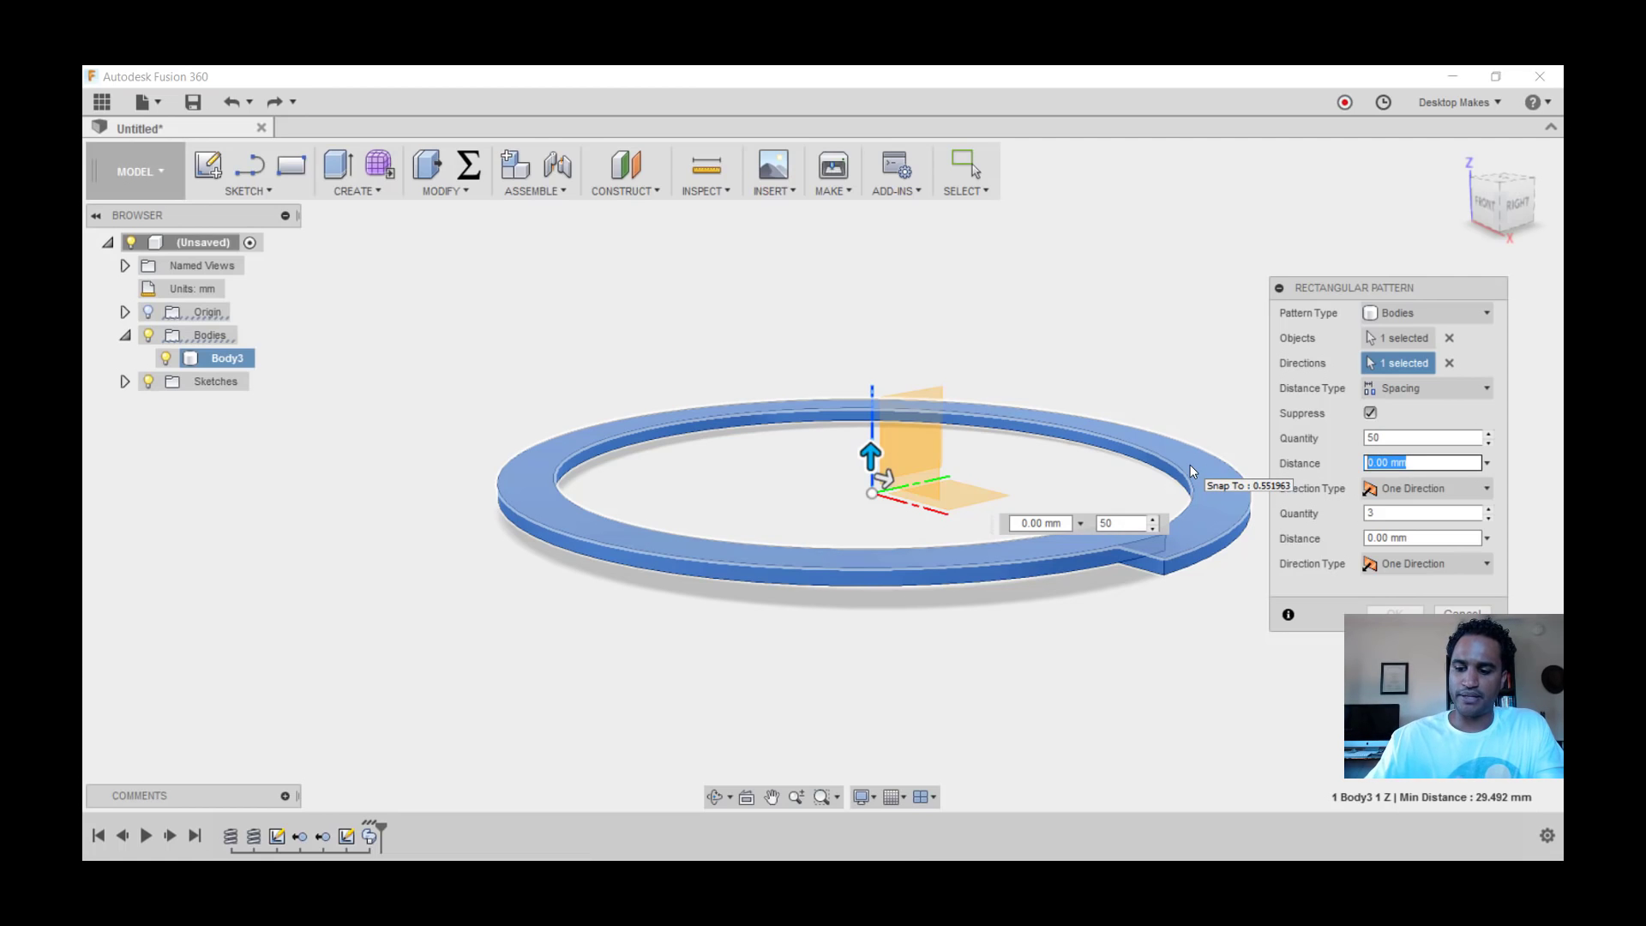
type("2")
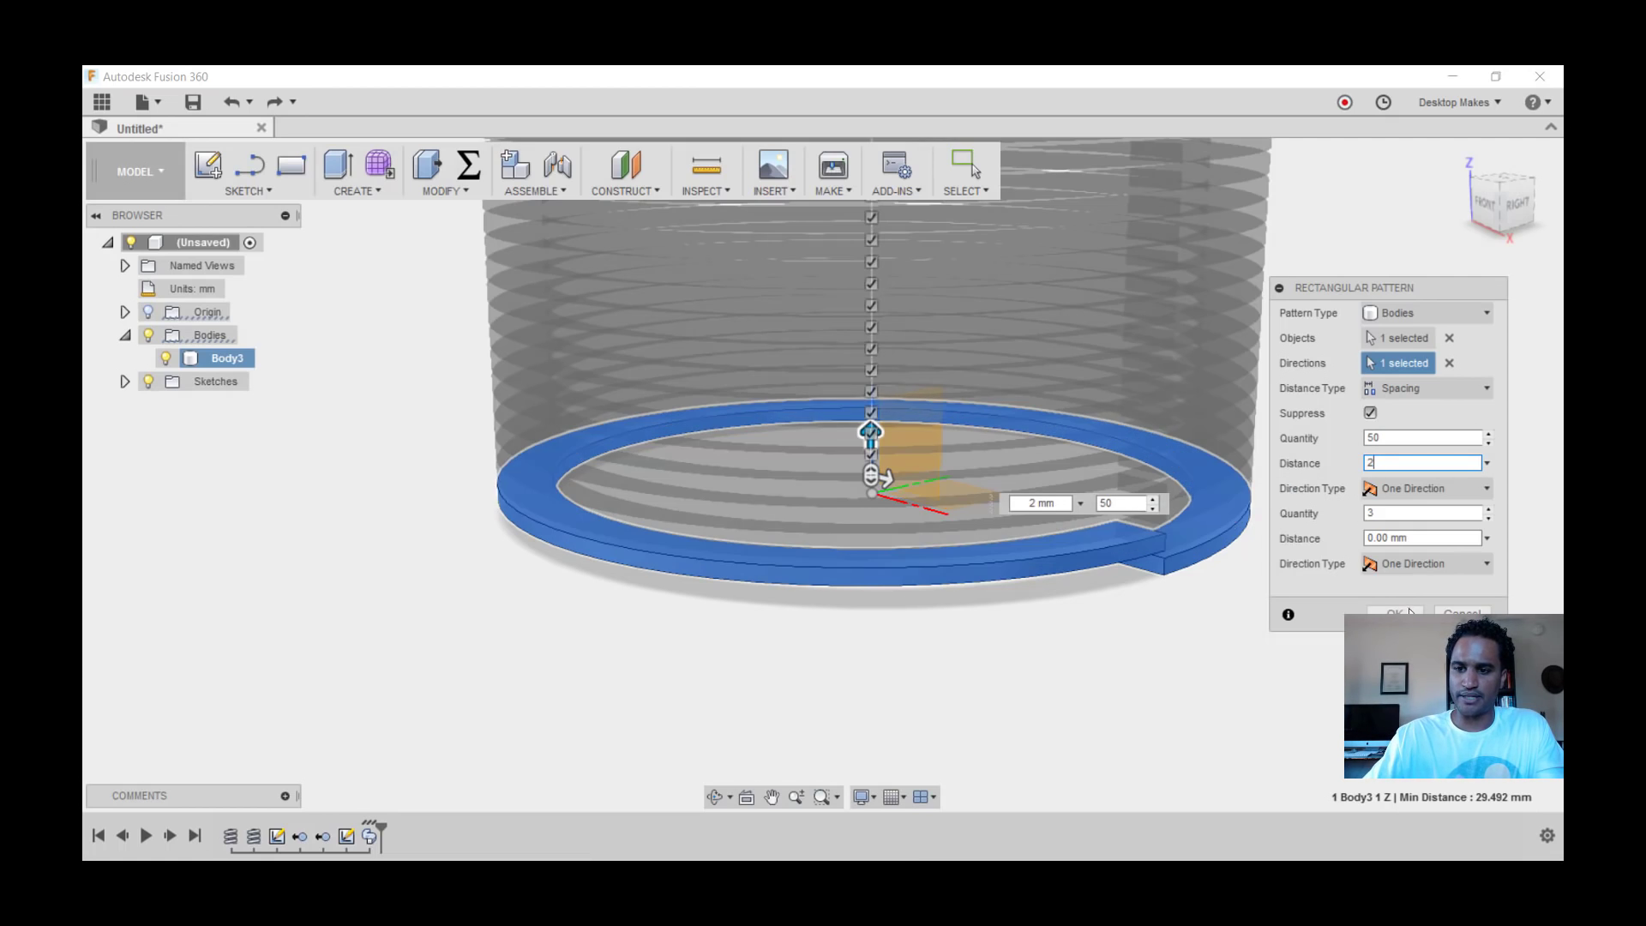
left_click(1395, 613)
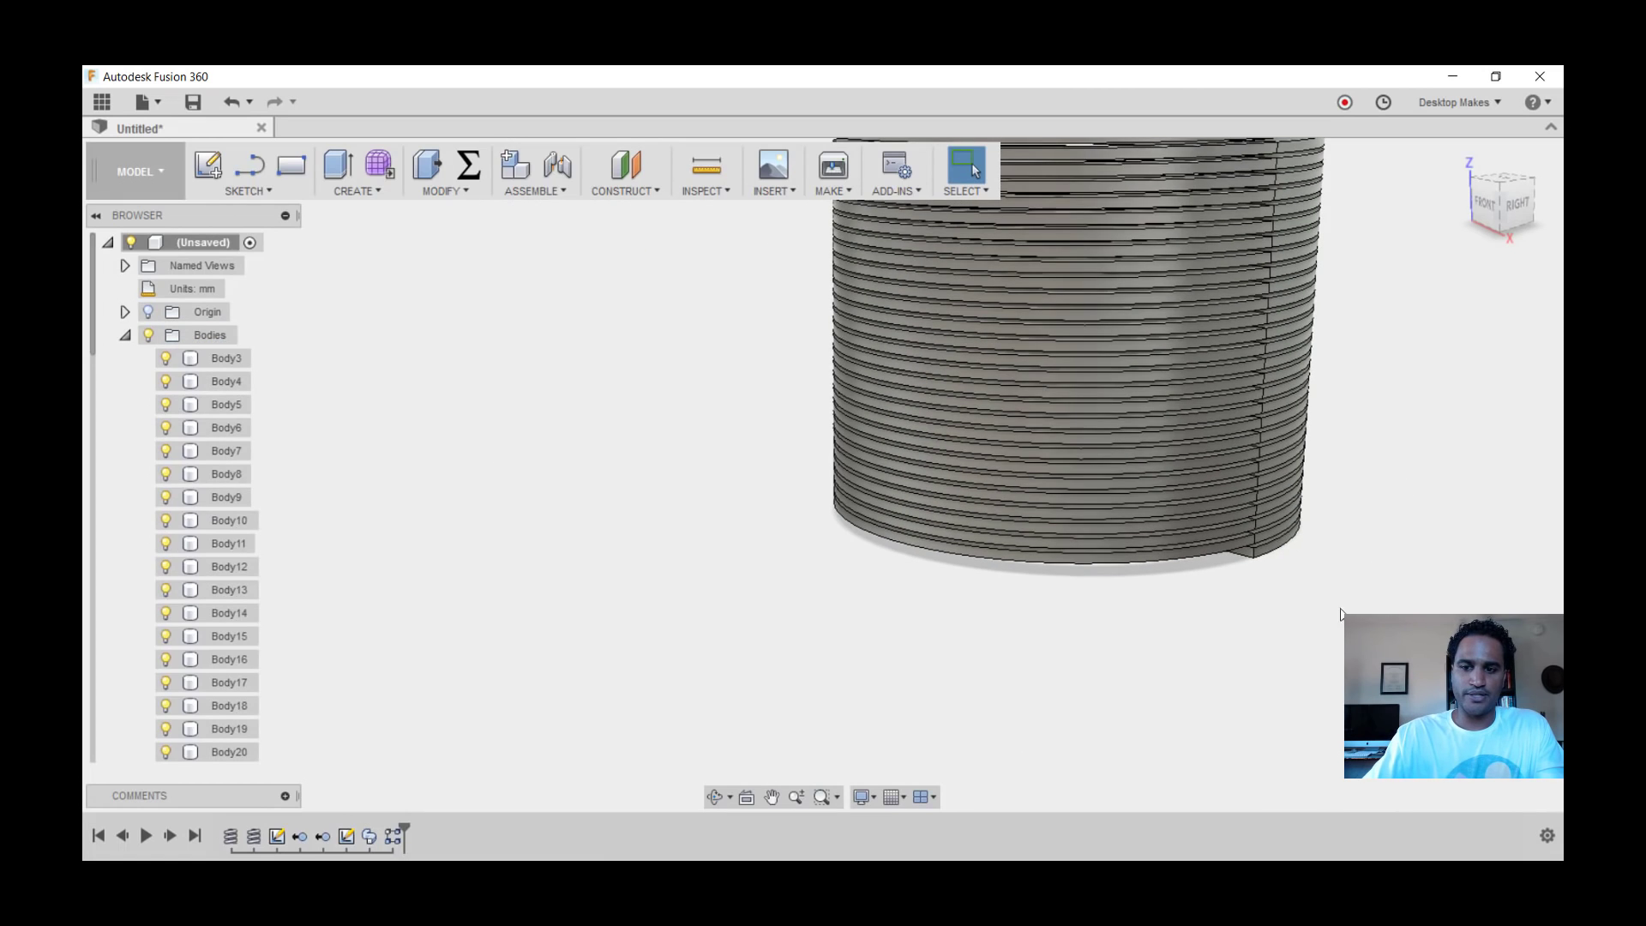
Examine the complete stack of patterned coils and the list of bodies that make it up.
scroll(1392, 463, "down", 3)
middle_click_drag(1392, 463, 1225, 605)
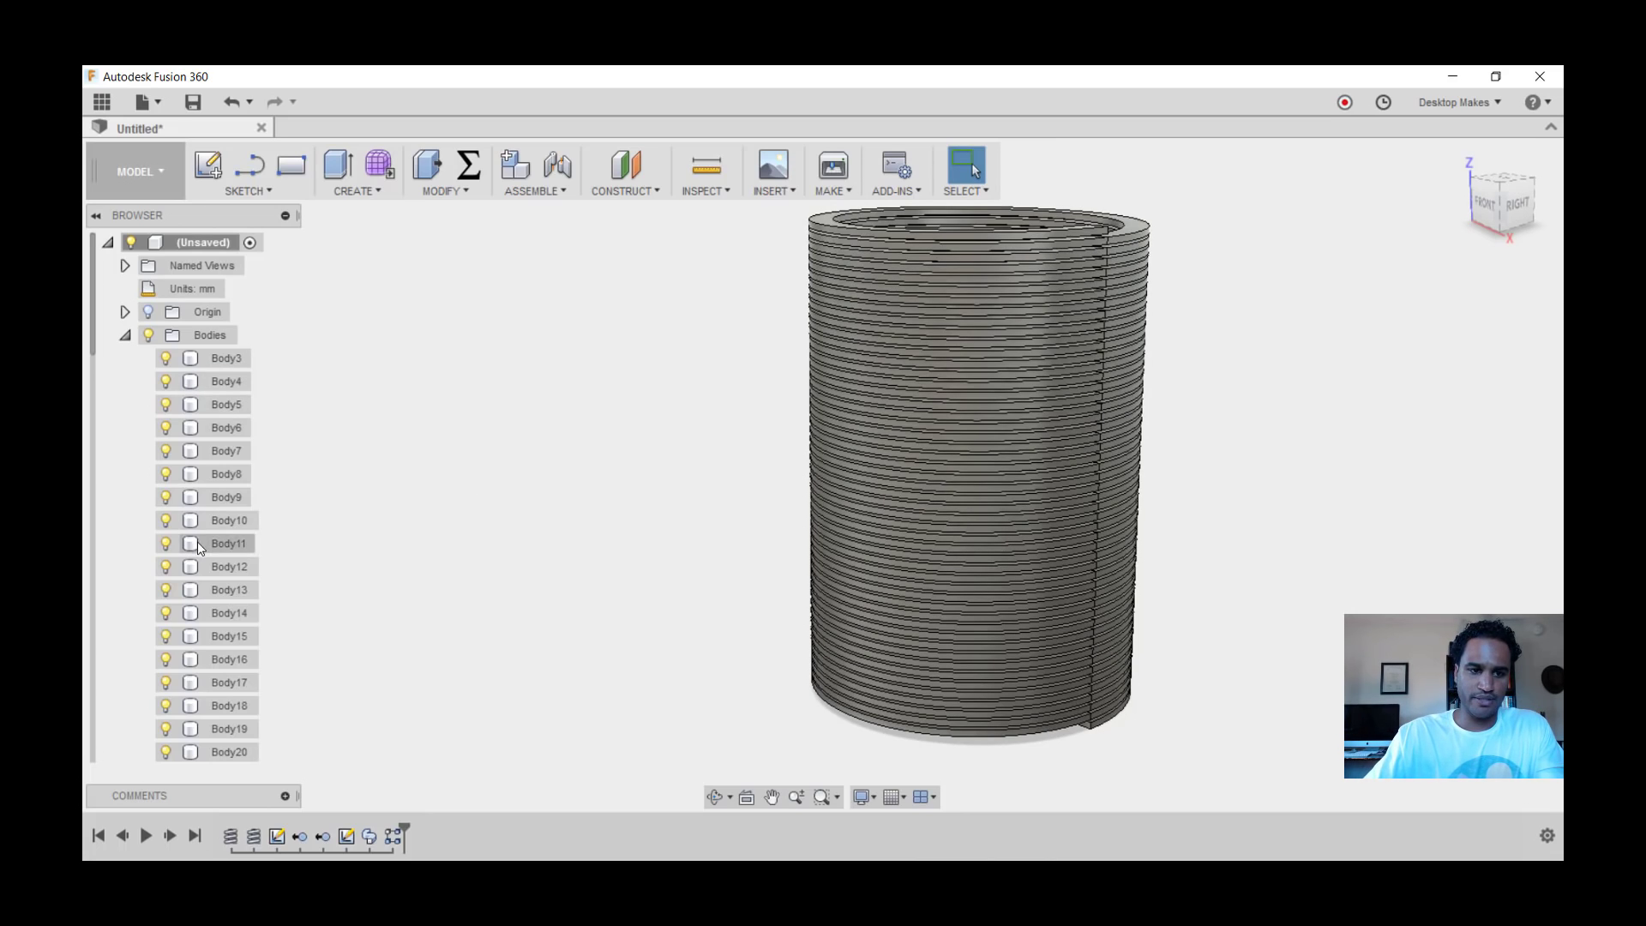
scroll(199, 538, "down", 5)
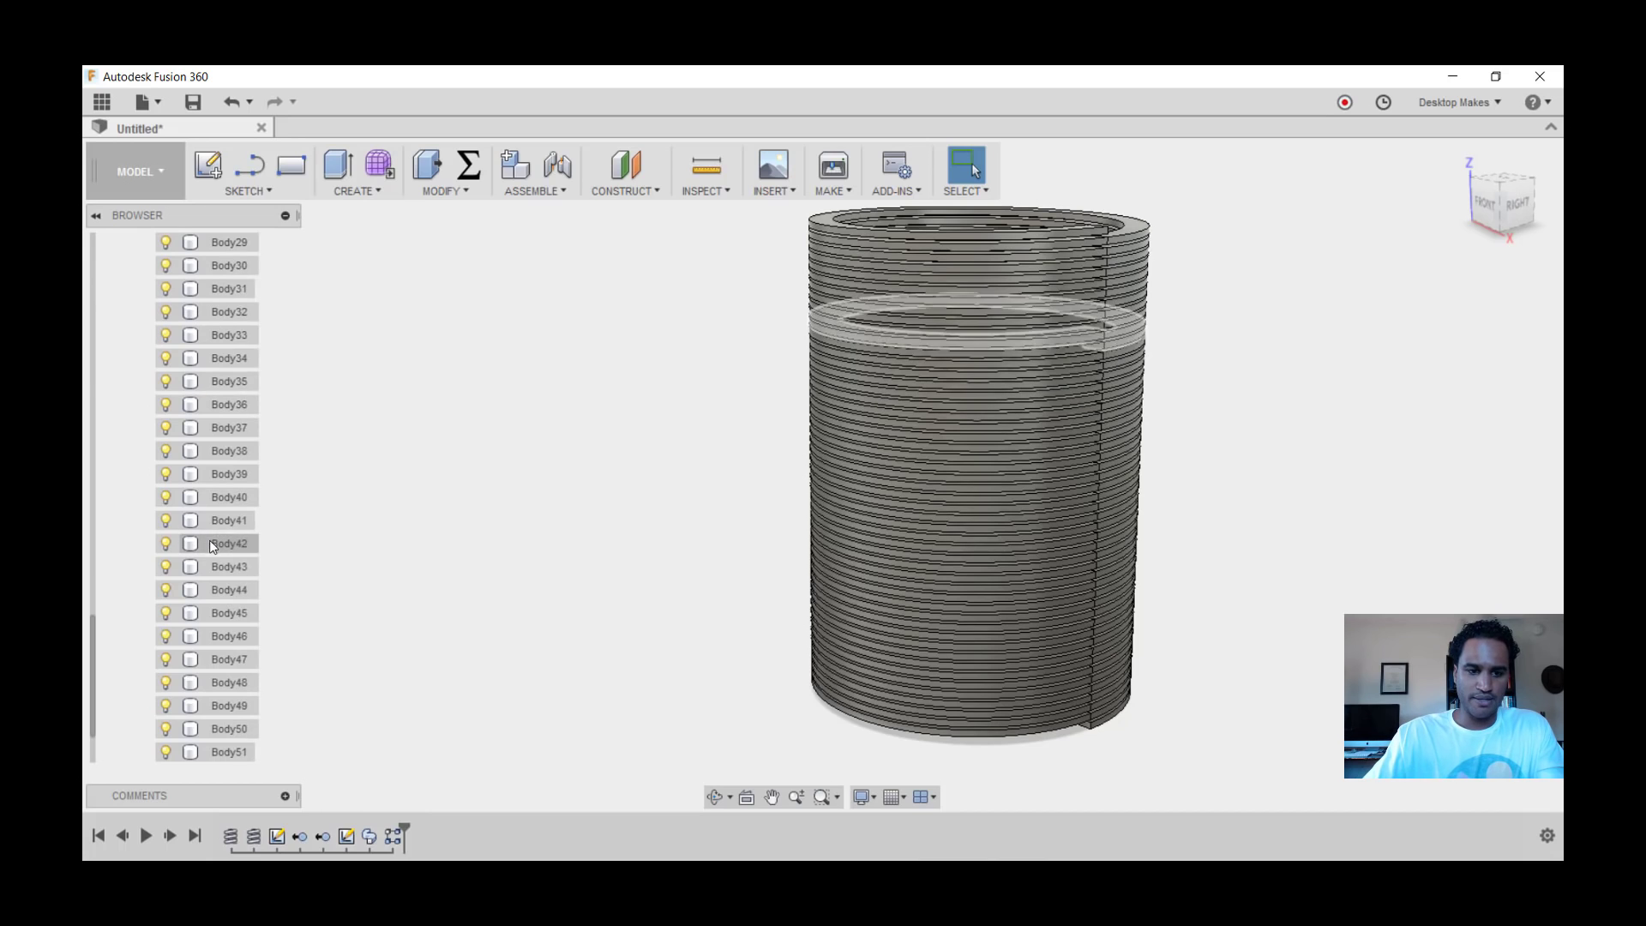
scroll(206, 524, "up", 5)
scroll(724, 470, "down", 3)
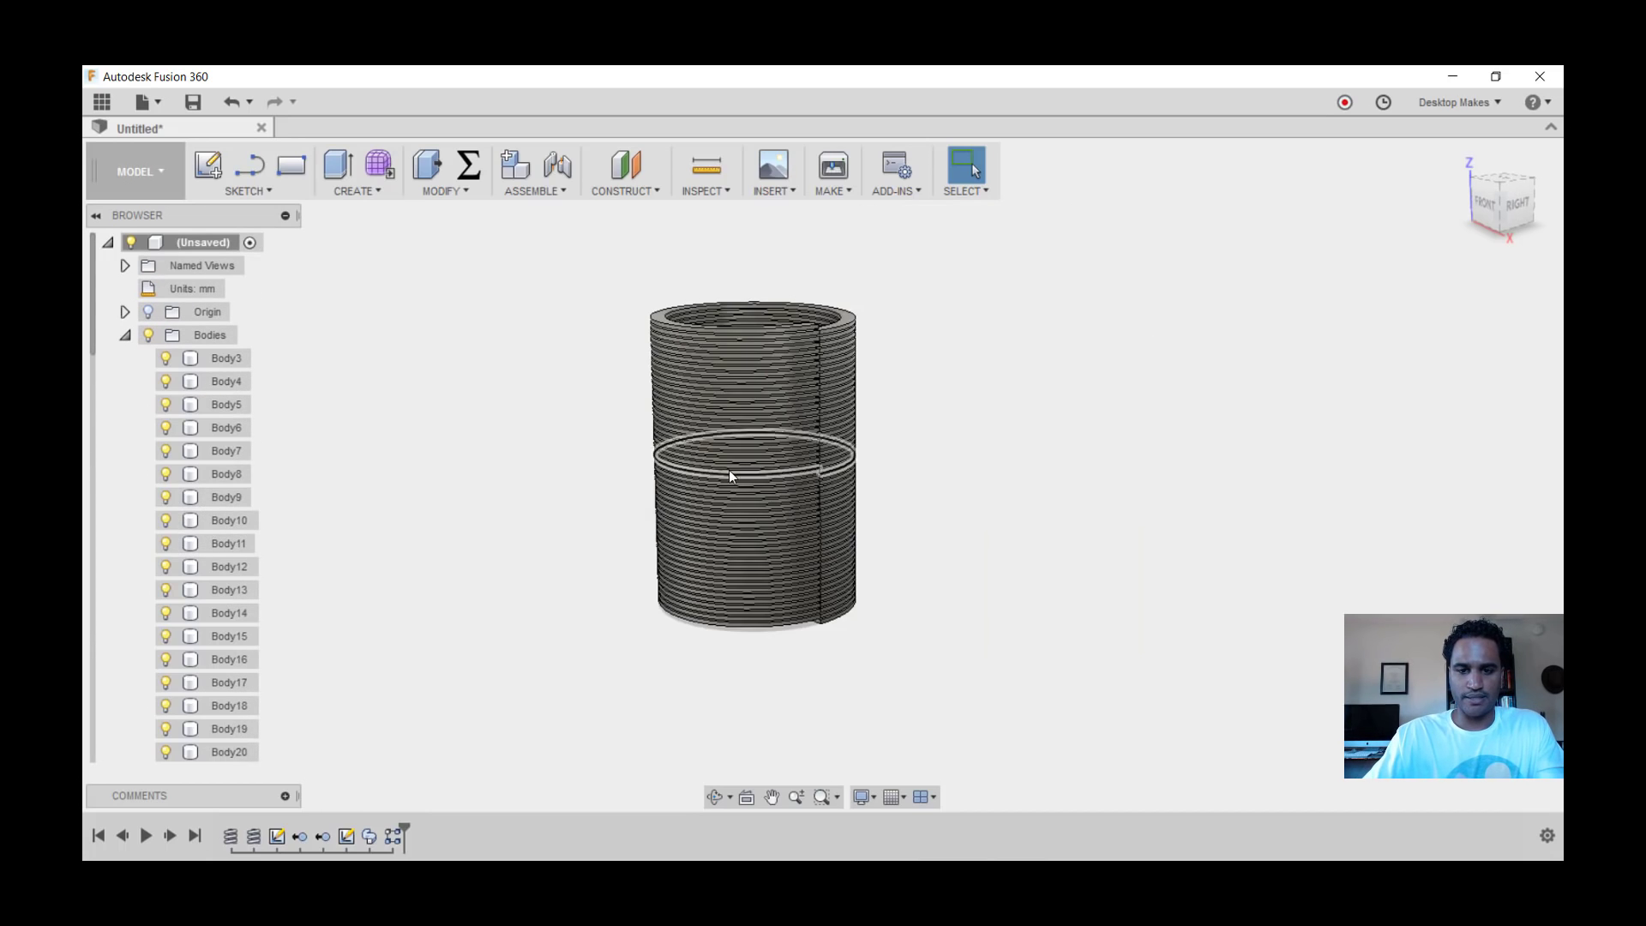
scroll(543, 467, "up", 4)
scroll(621, 470, "down", 3)
middle_click_drag(621, 471, 576, 467, "shift")
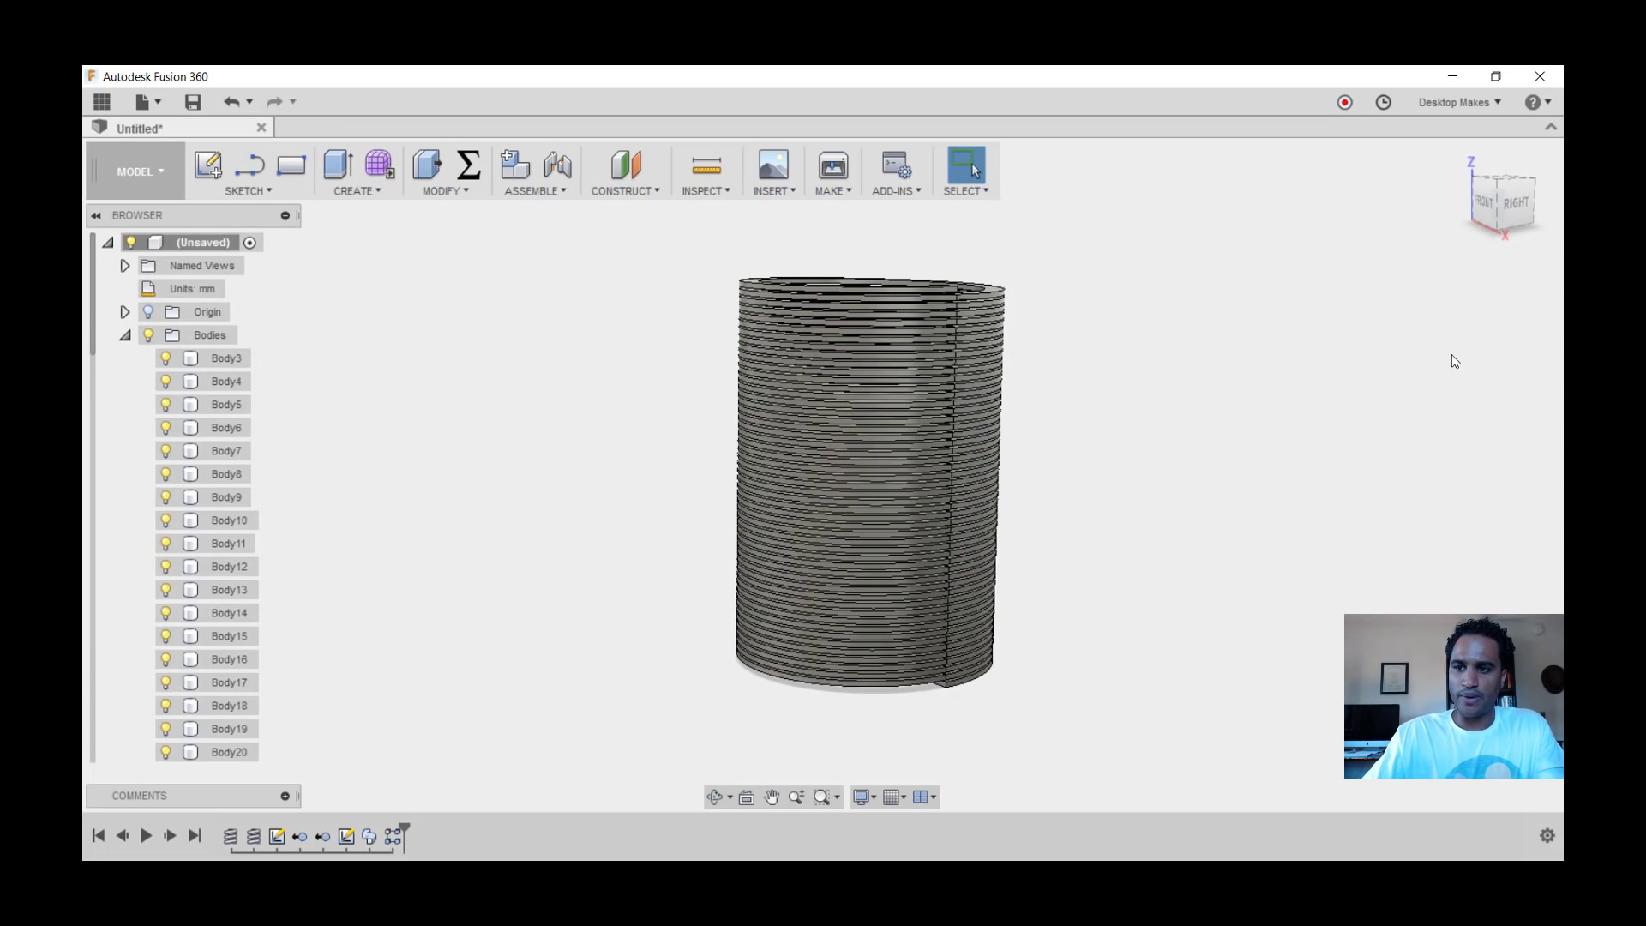
middle_click_drag(1235, 177, 1076, 610, "shift")
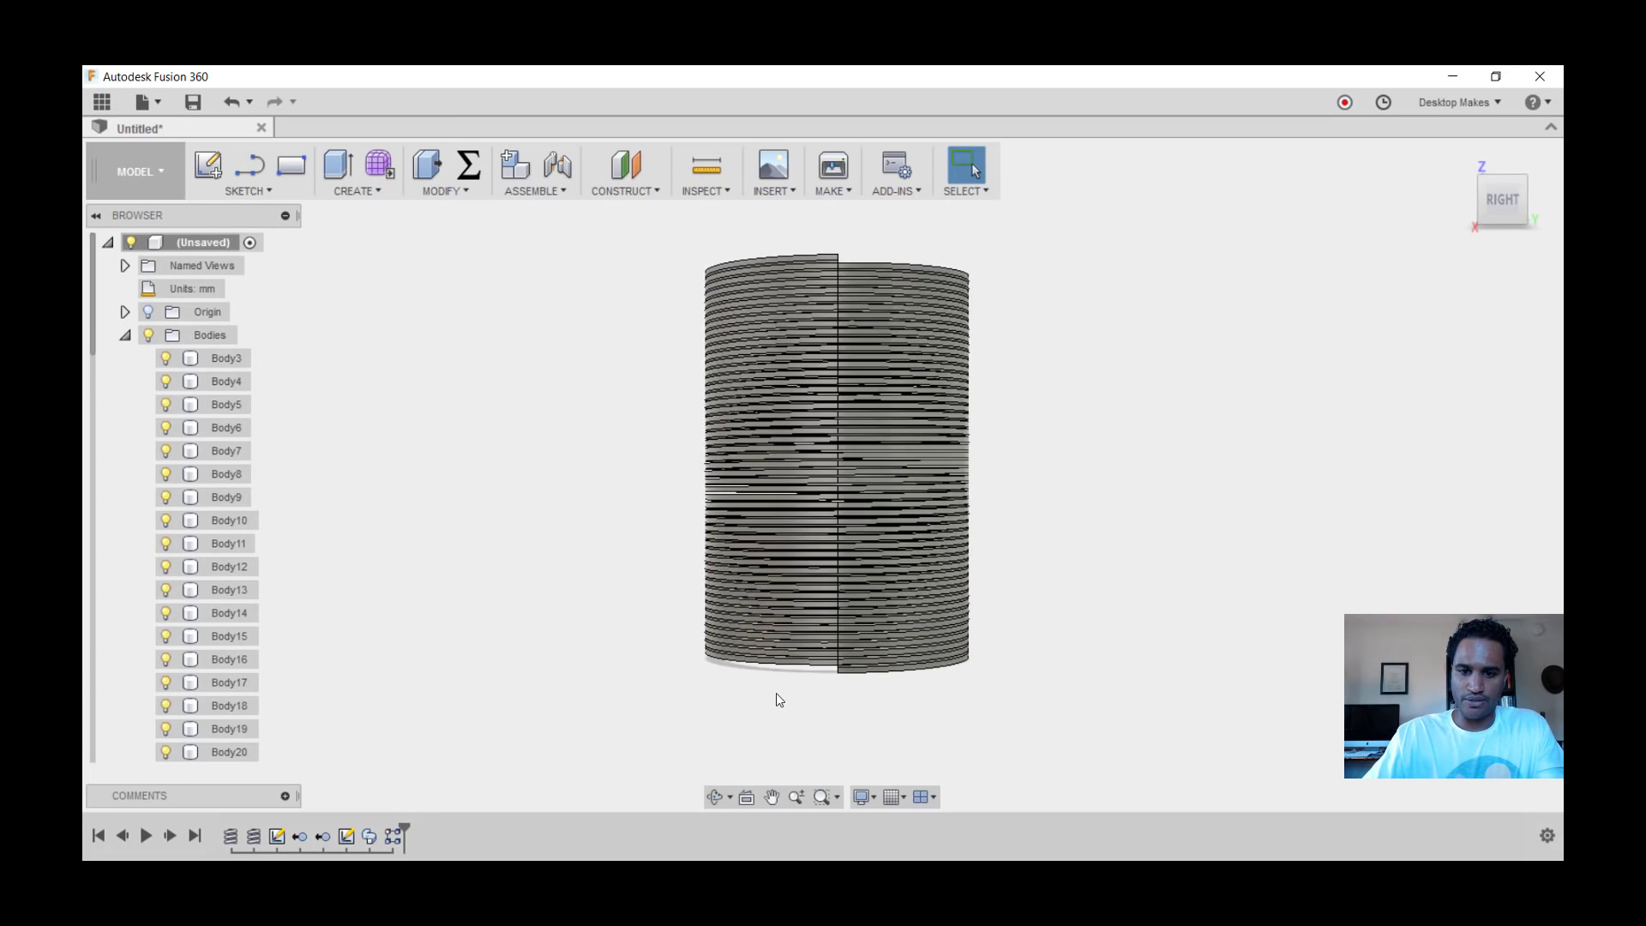
Examine the spring's lower end up close, checking the gaps and joints between neighbouring coils.
scroll(963, 665, "up", 6)
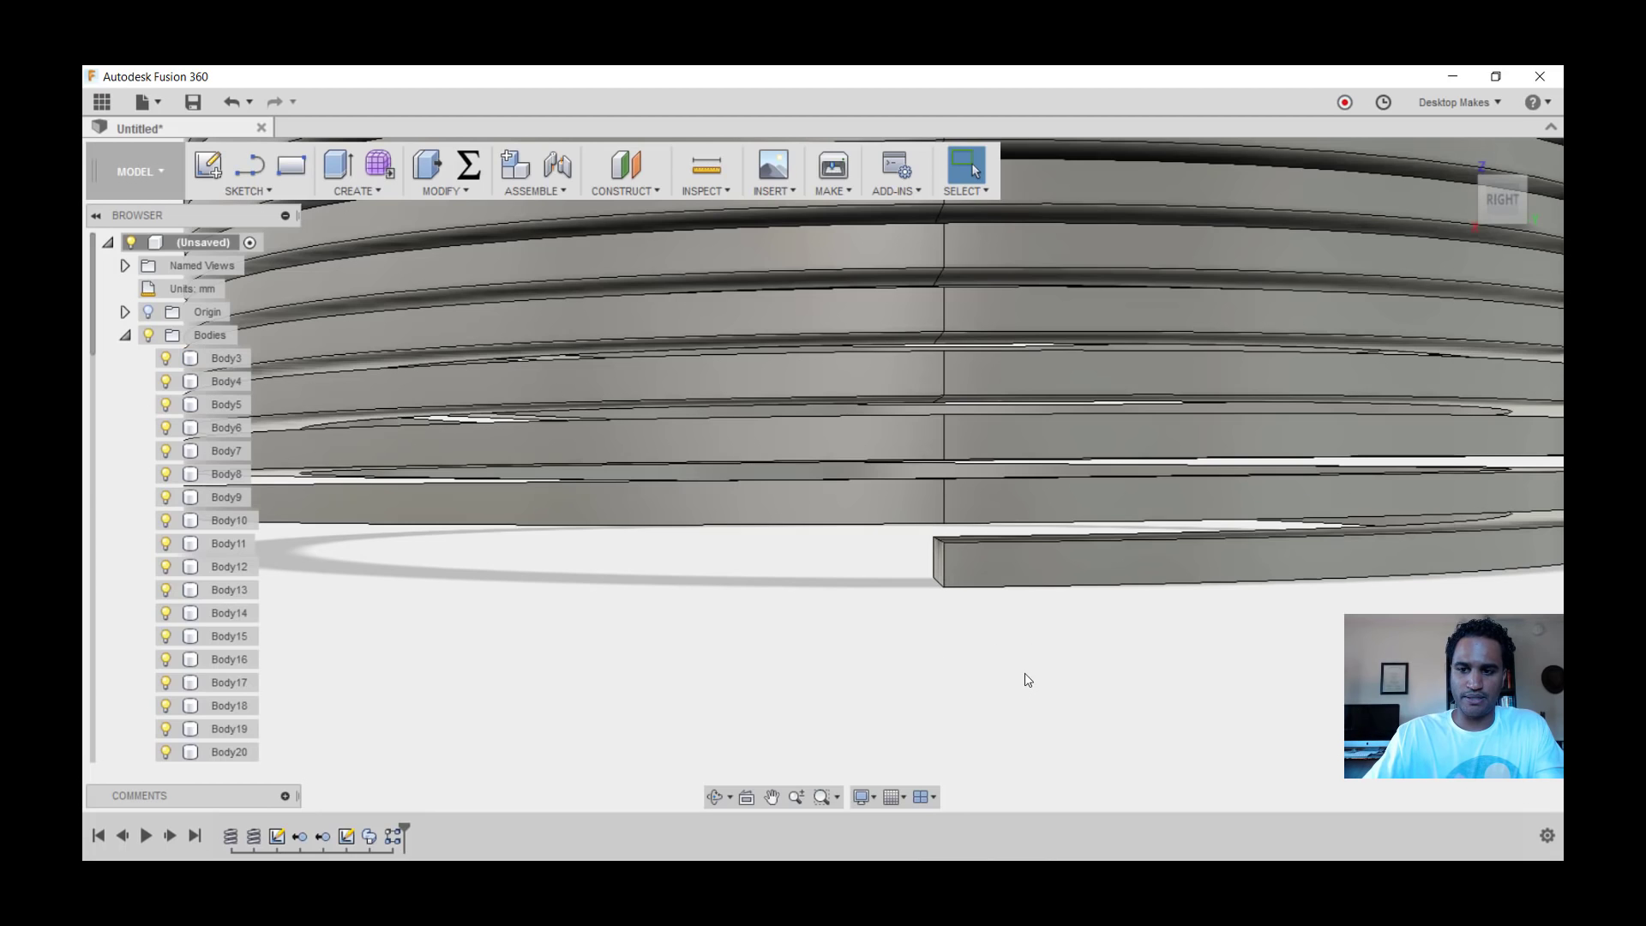
scroll(1017, 655, "up", 3)
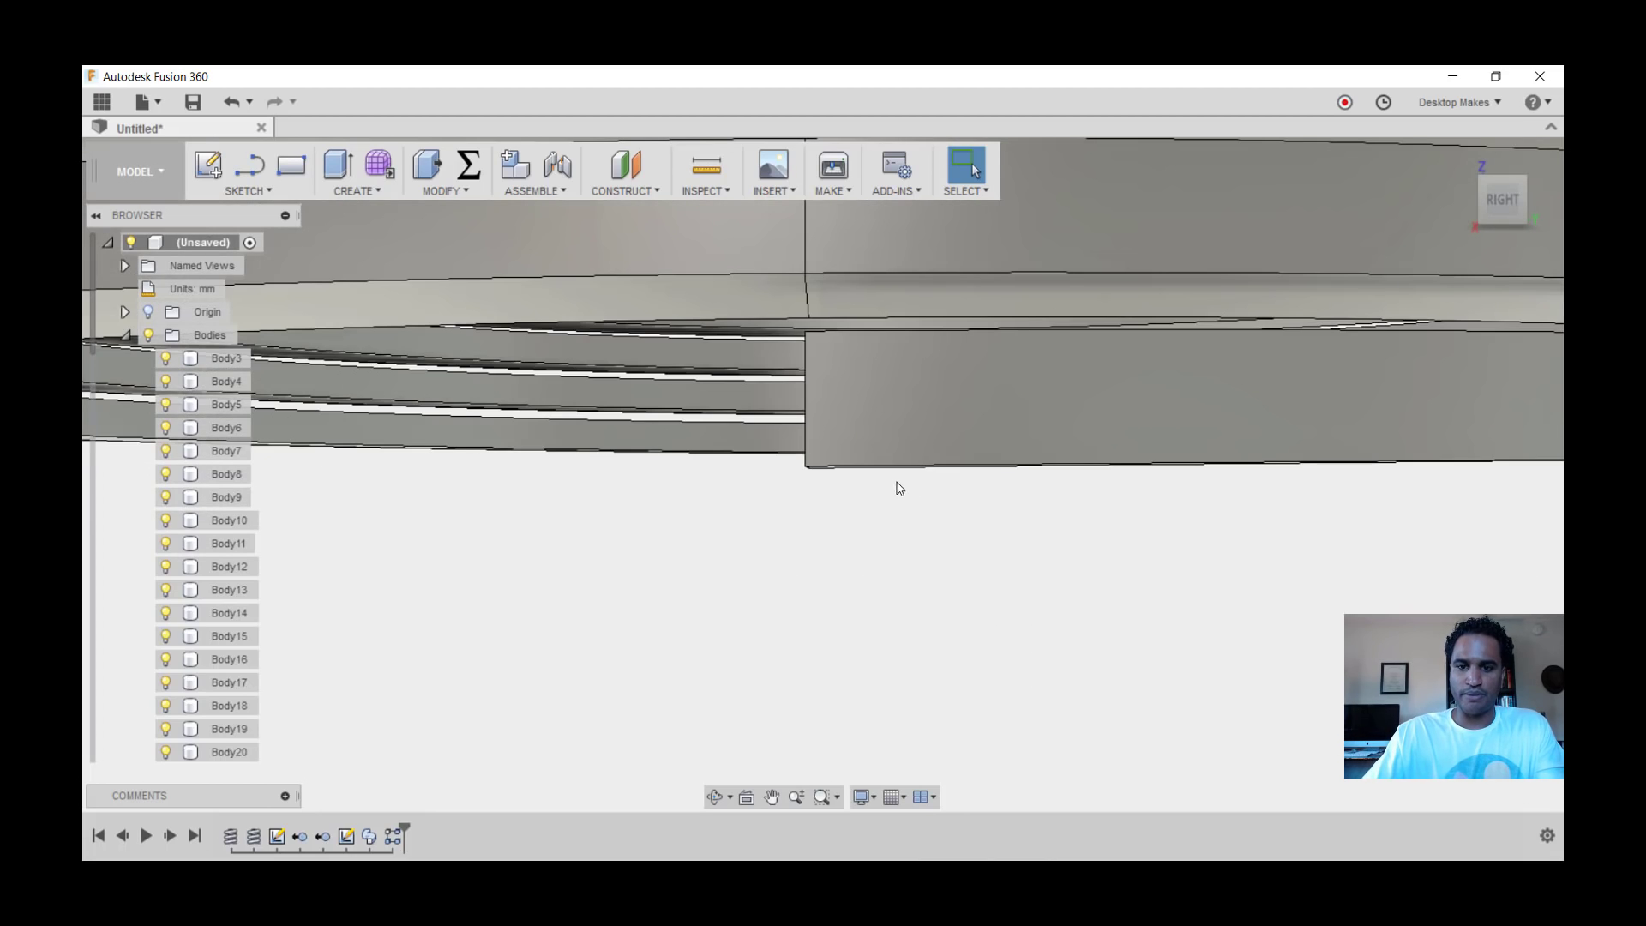
scroll(856, 467, "up", 3)
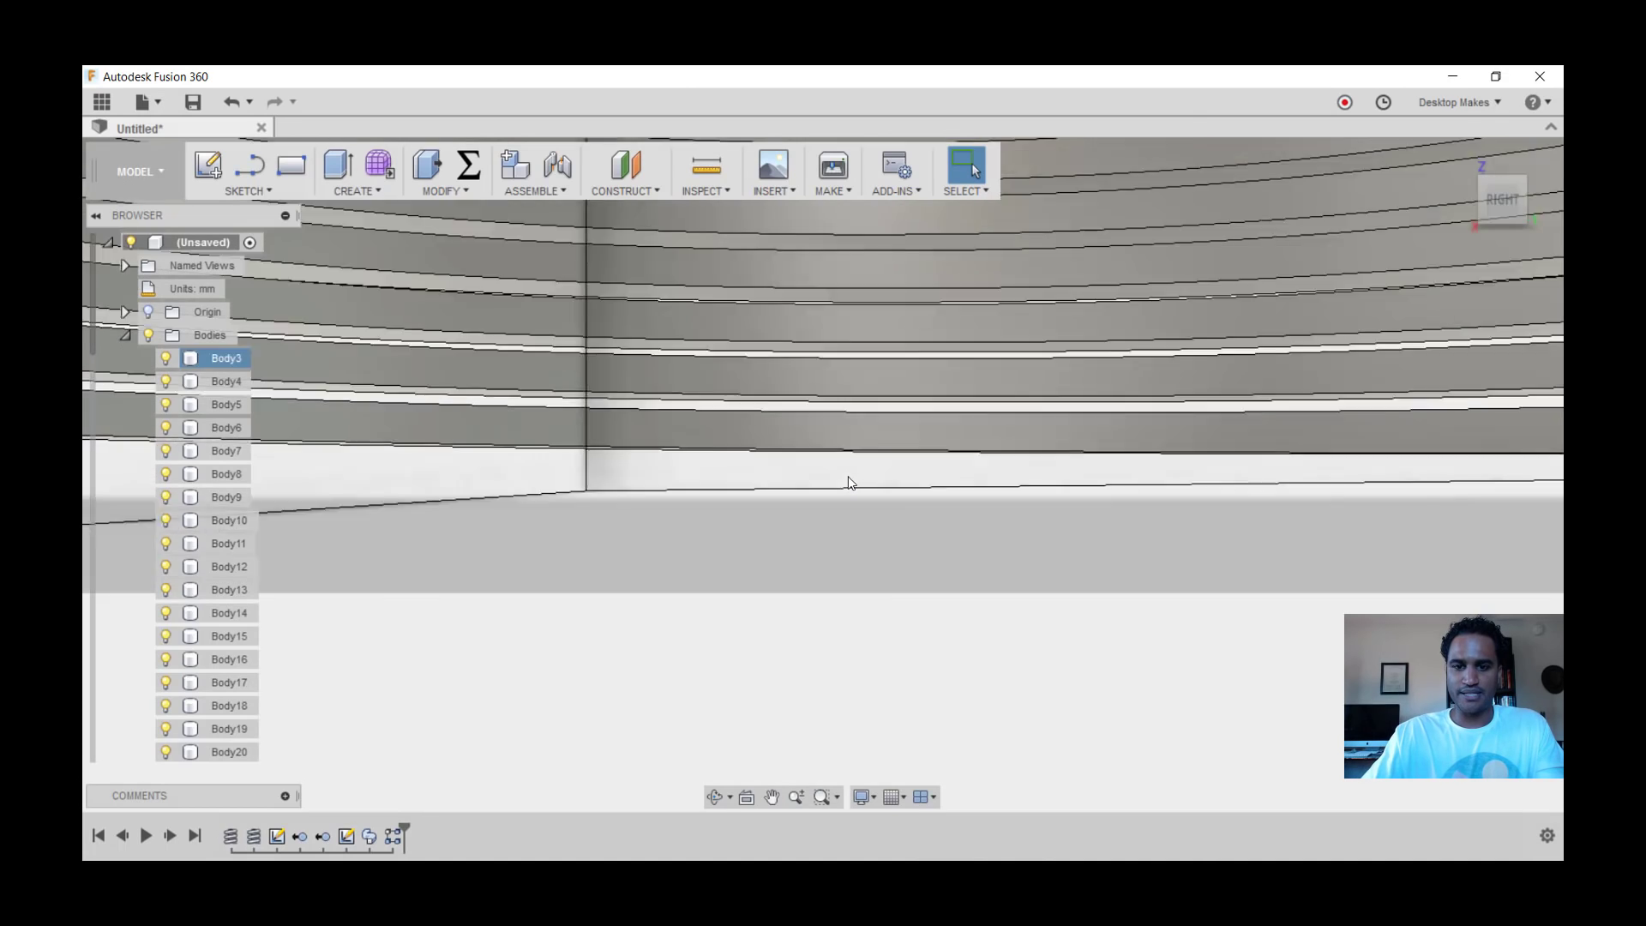
scroll(849, 482, "up", 2)
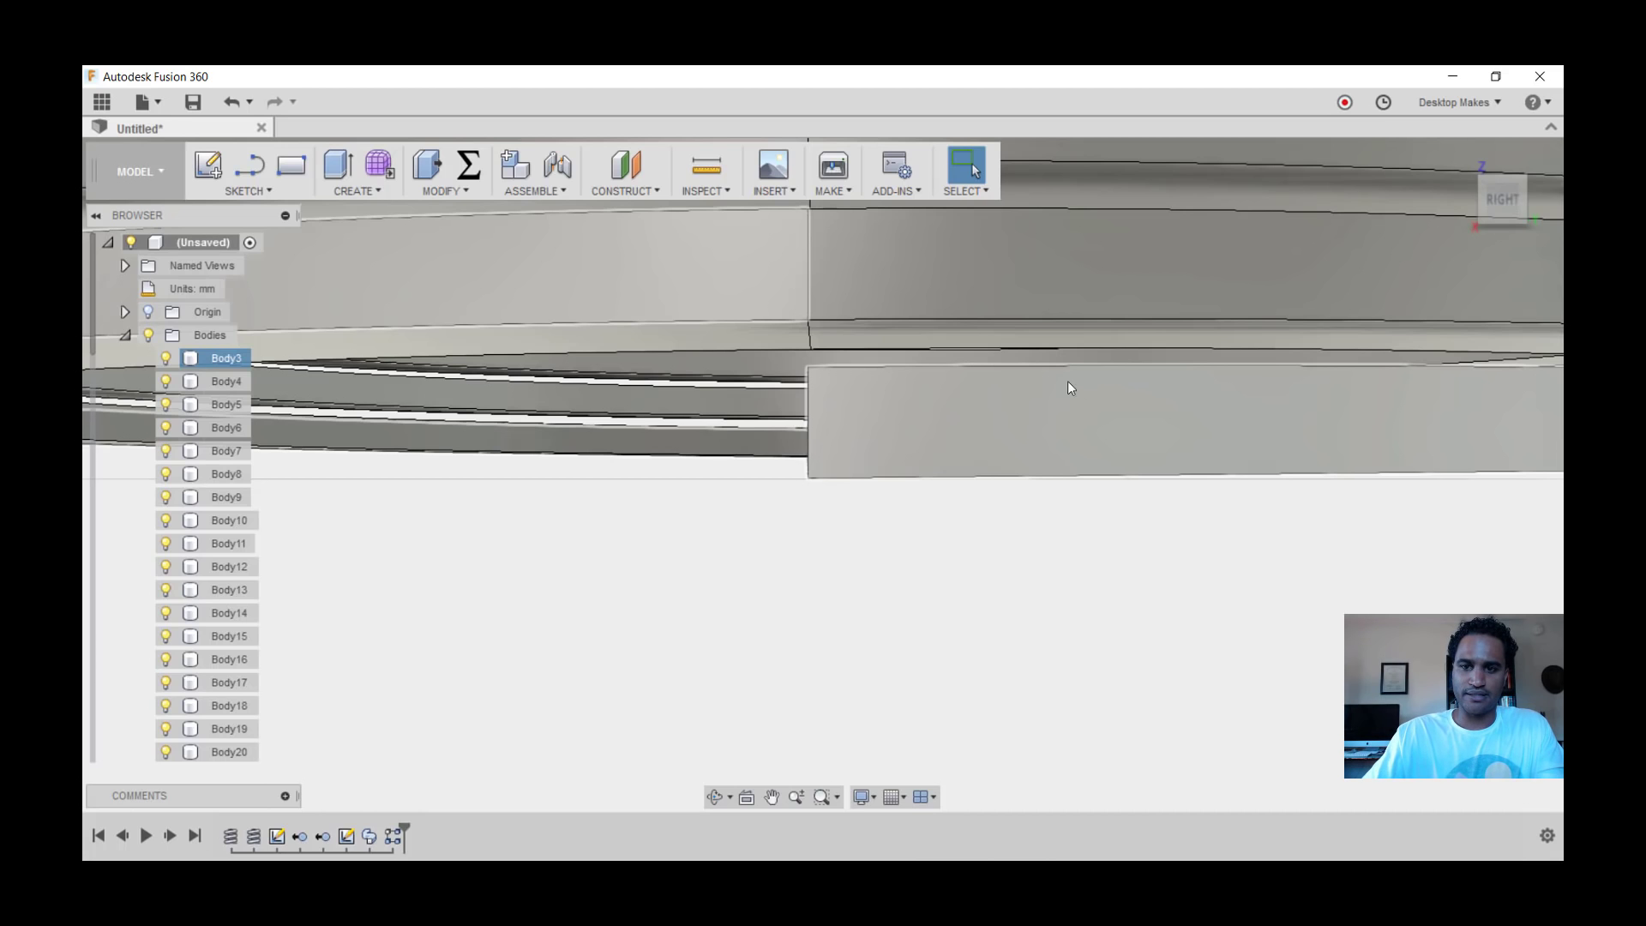
scroll(1012, 446, "down", 2)
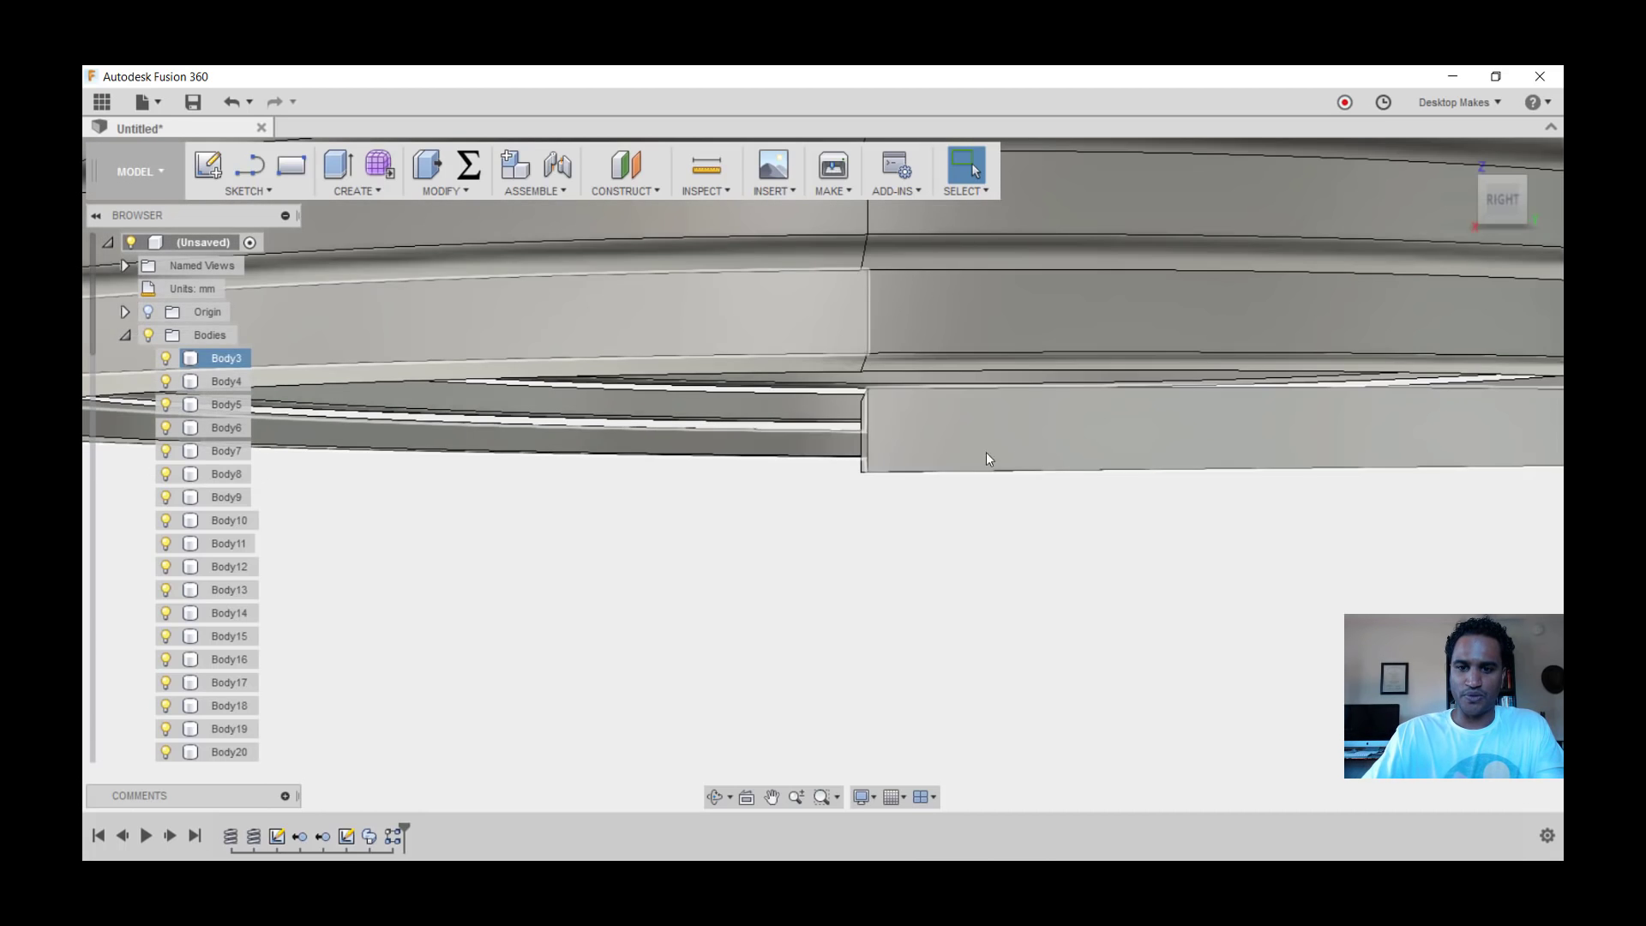
scroll(878, 480, "down", 4)
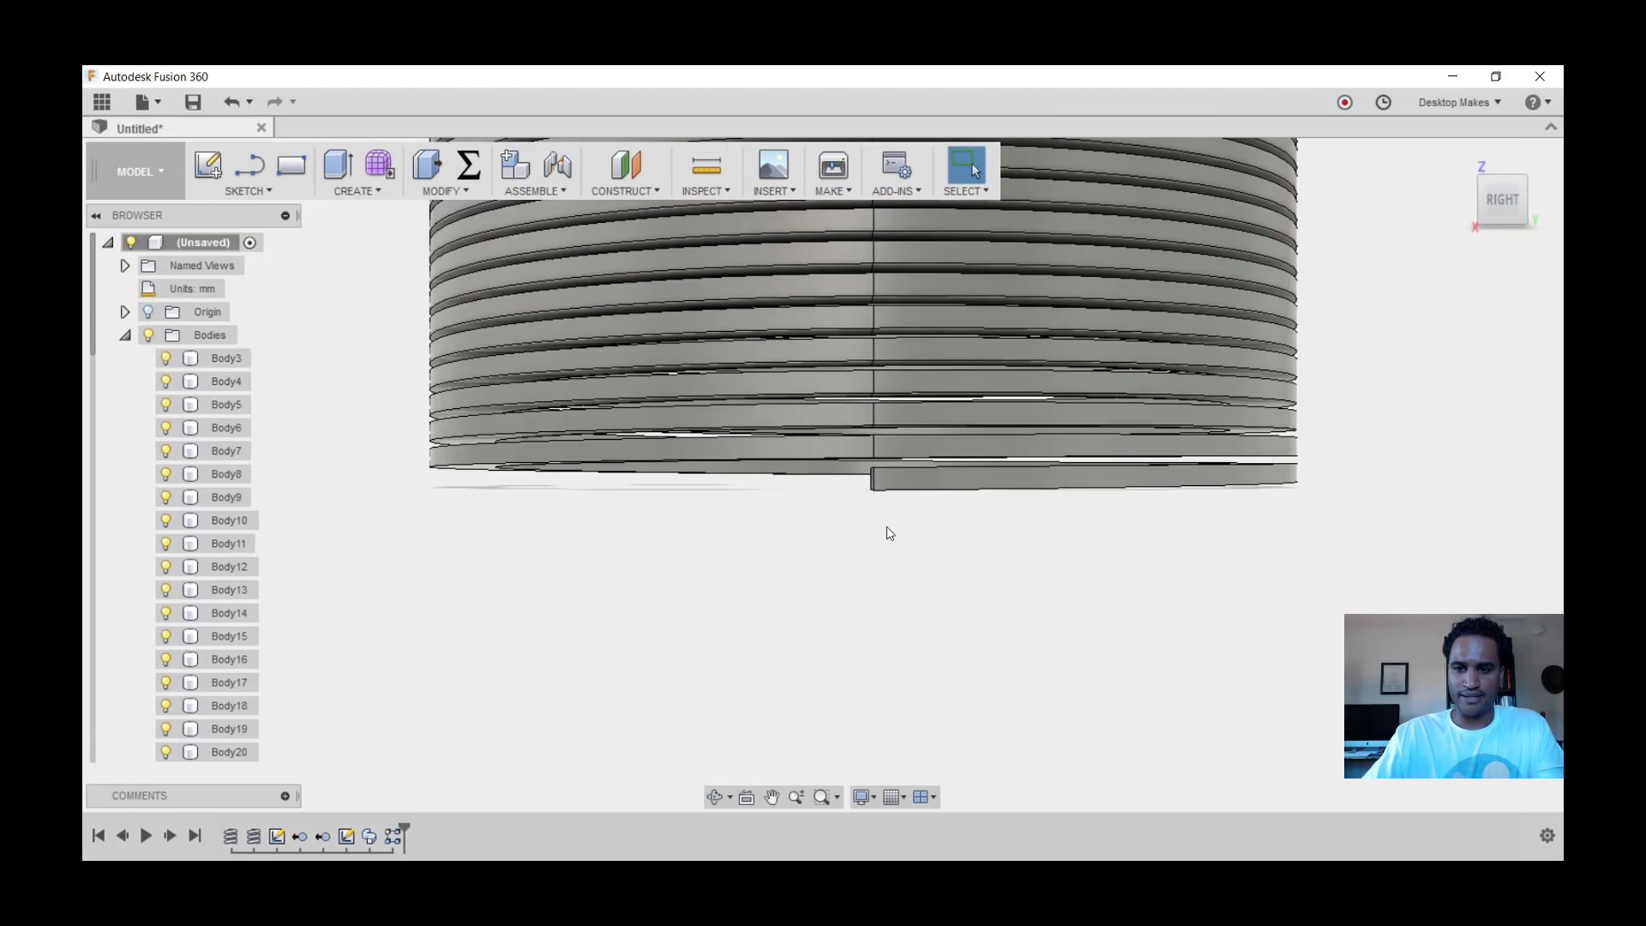
scroll(889, 533, "down", 2)
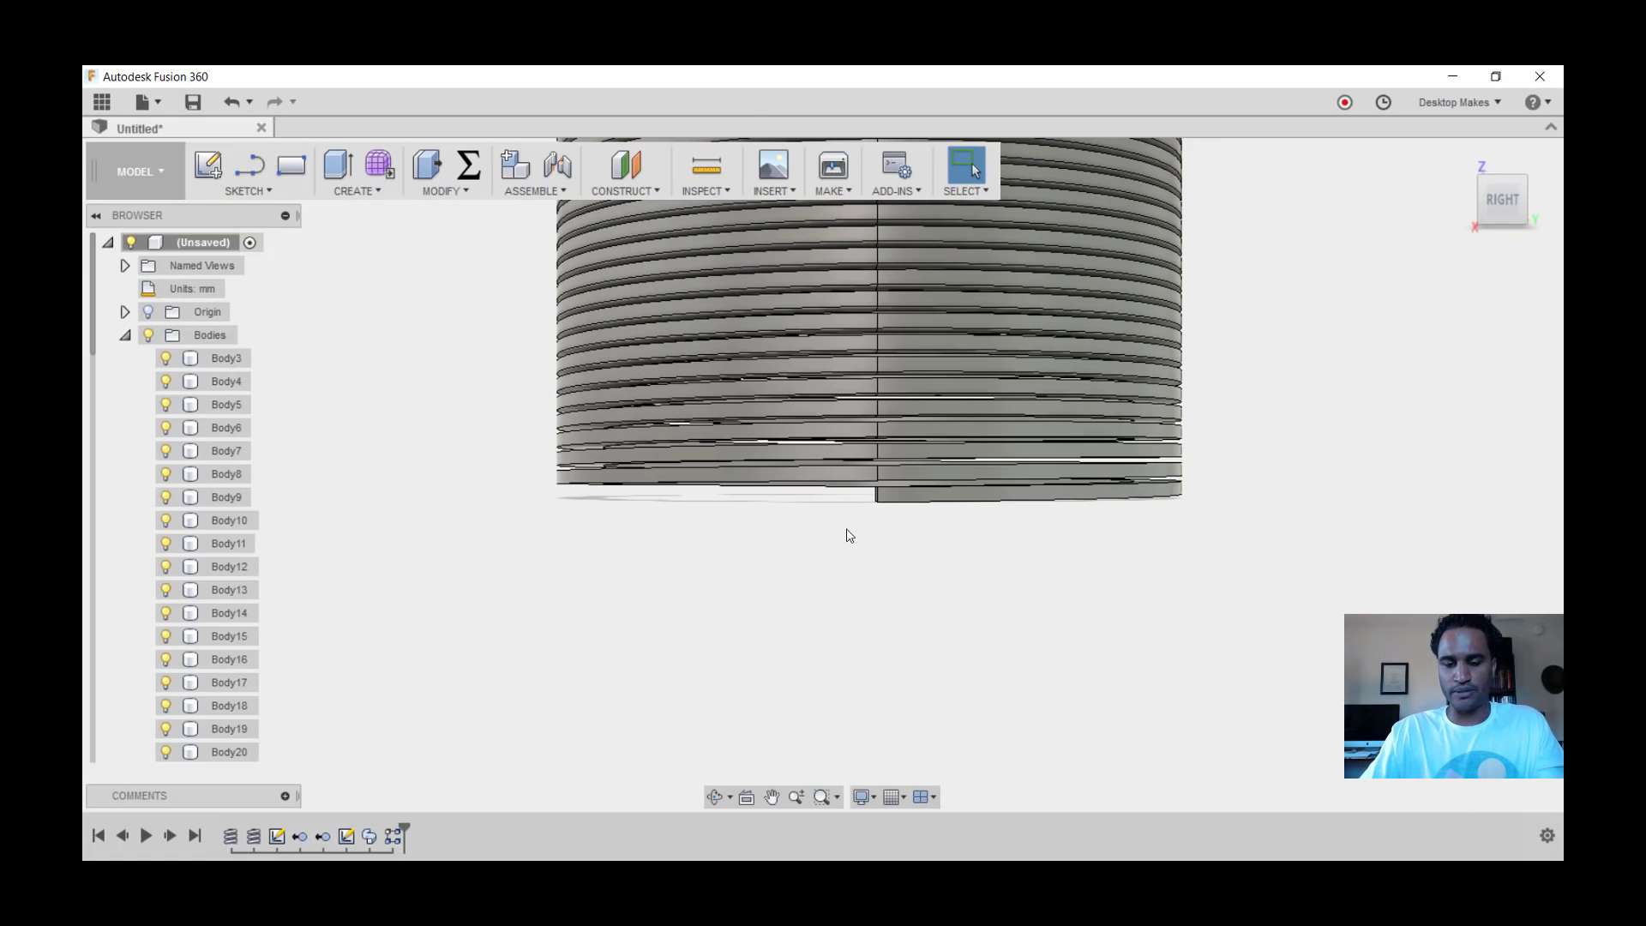
scroll(848, 529, "up", 2)
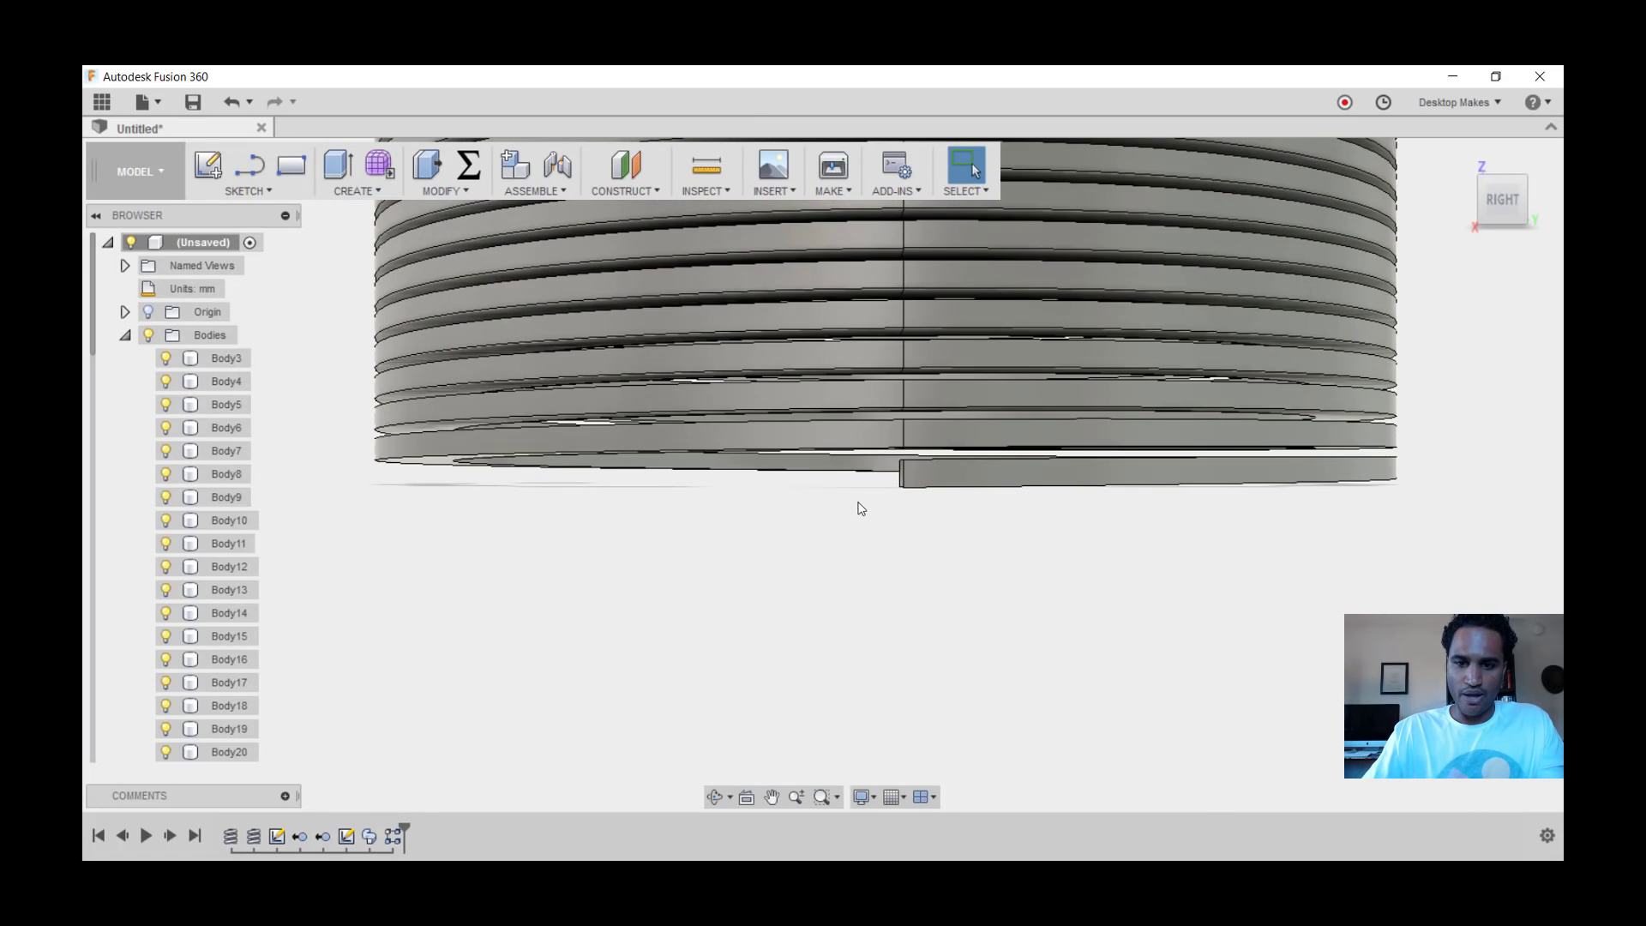
scroll(855, 512, "up", 1)
middle_click_drag(855, 510, 992, 529, "shift")
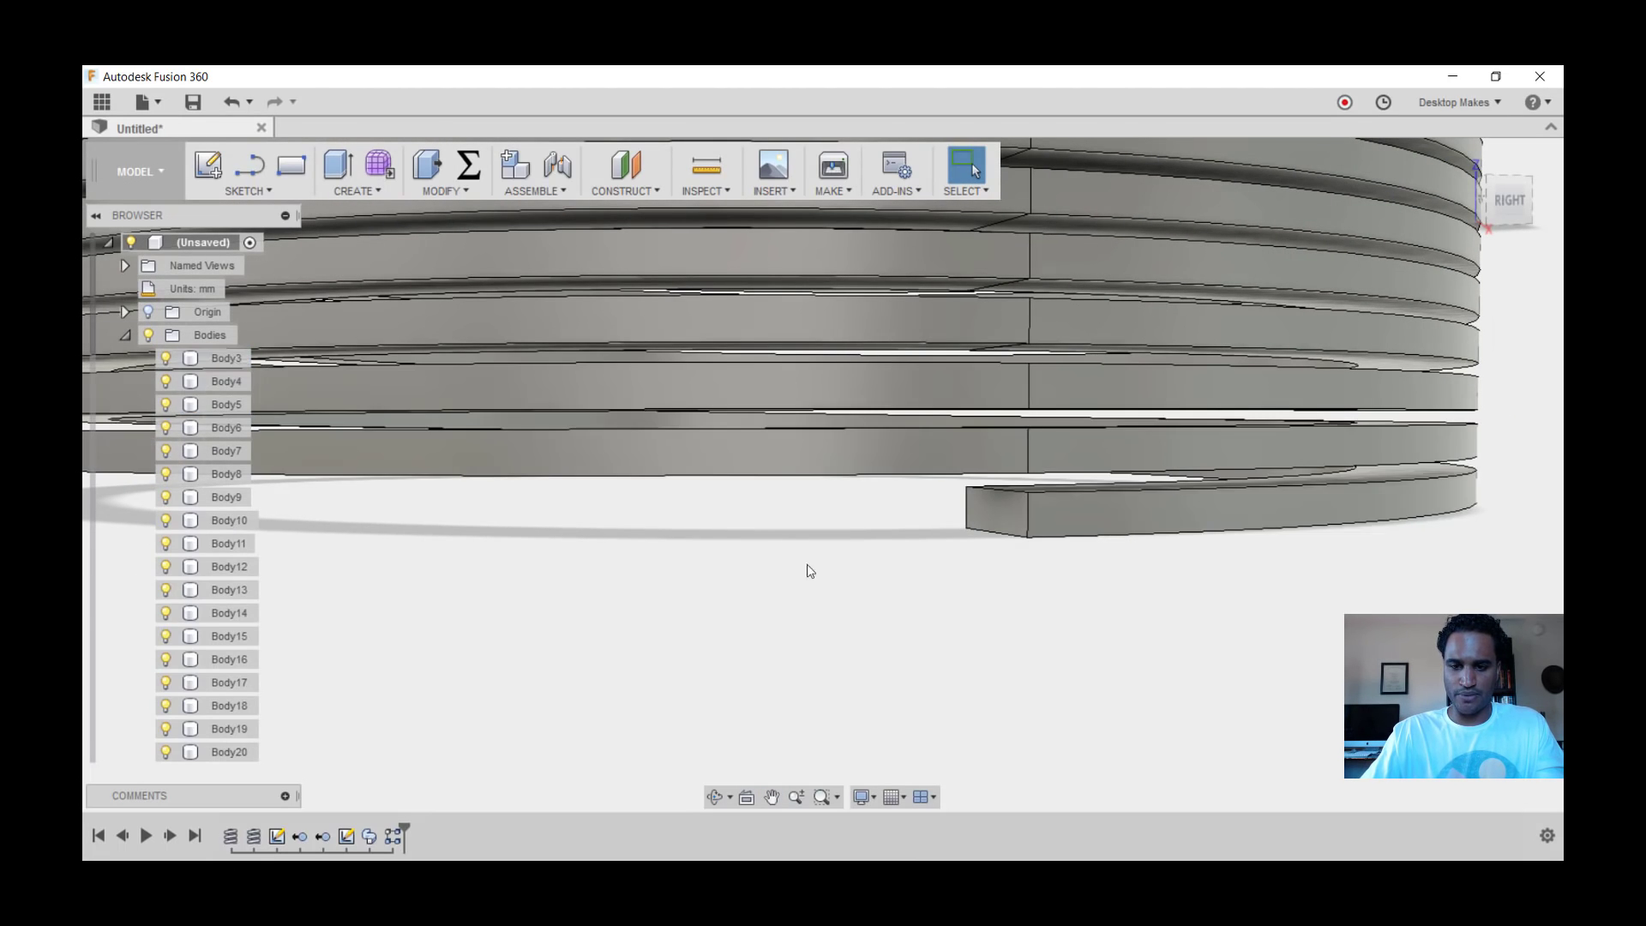
Set up a Revolve with the rectangular end face at the bottom of the lowest coil as the profile.
scroll(1046, 584, "down", 5)
middle_click_drag(1032, 665, 514, 643, "shift")
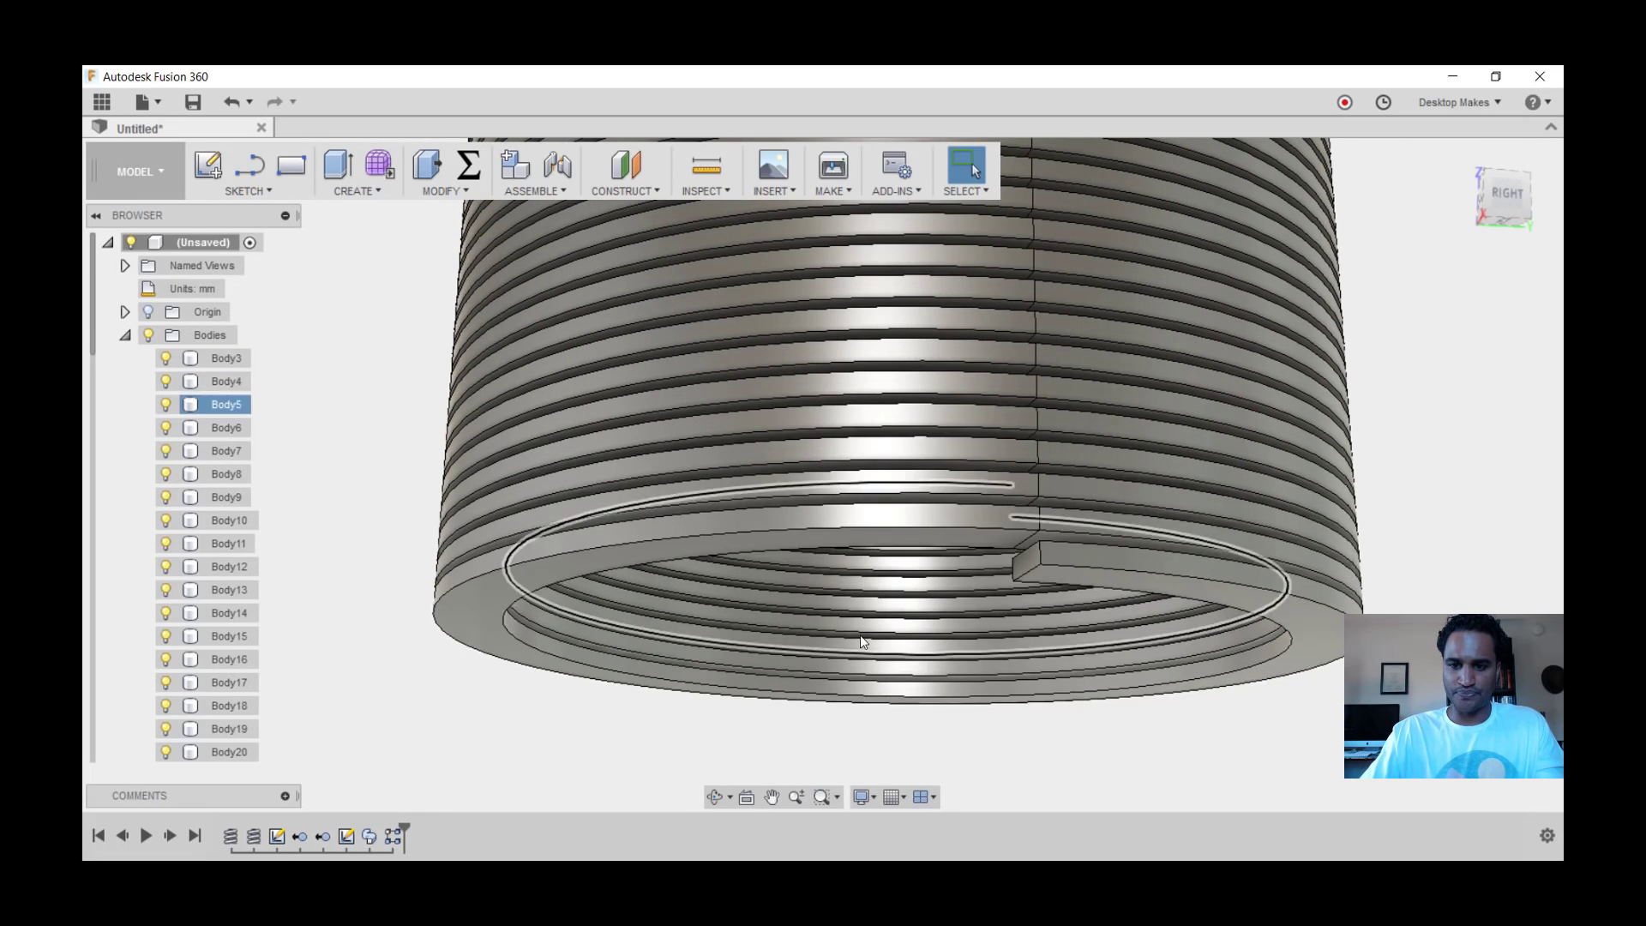
middle_click_drag(861, 634, 573, 619, "shift")
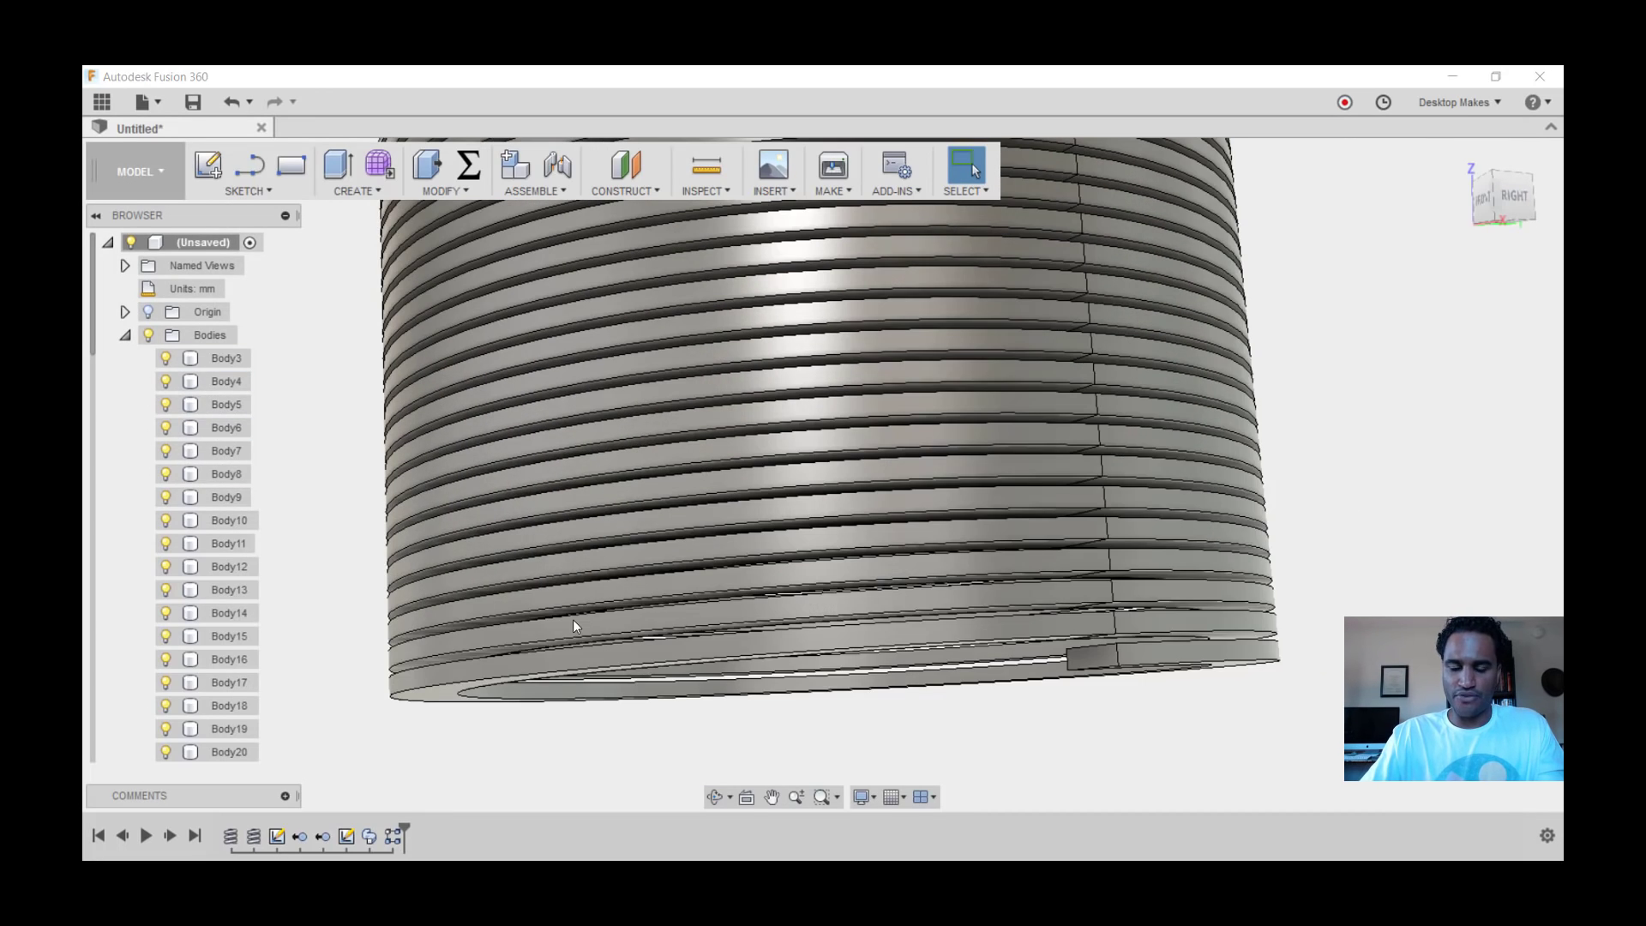
left_click(345, 194)
left_click(358, 258)
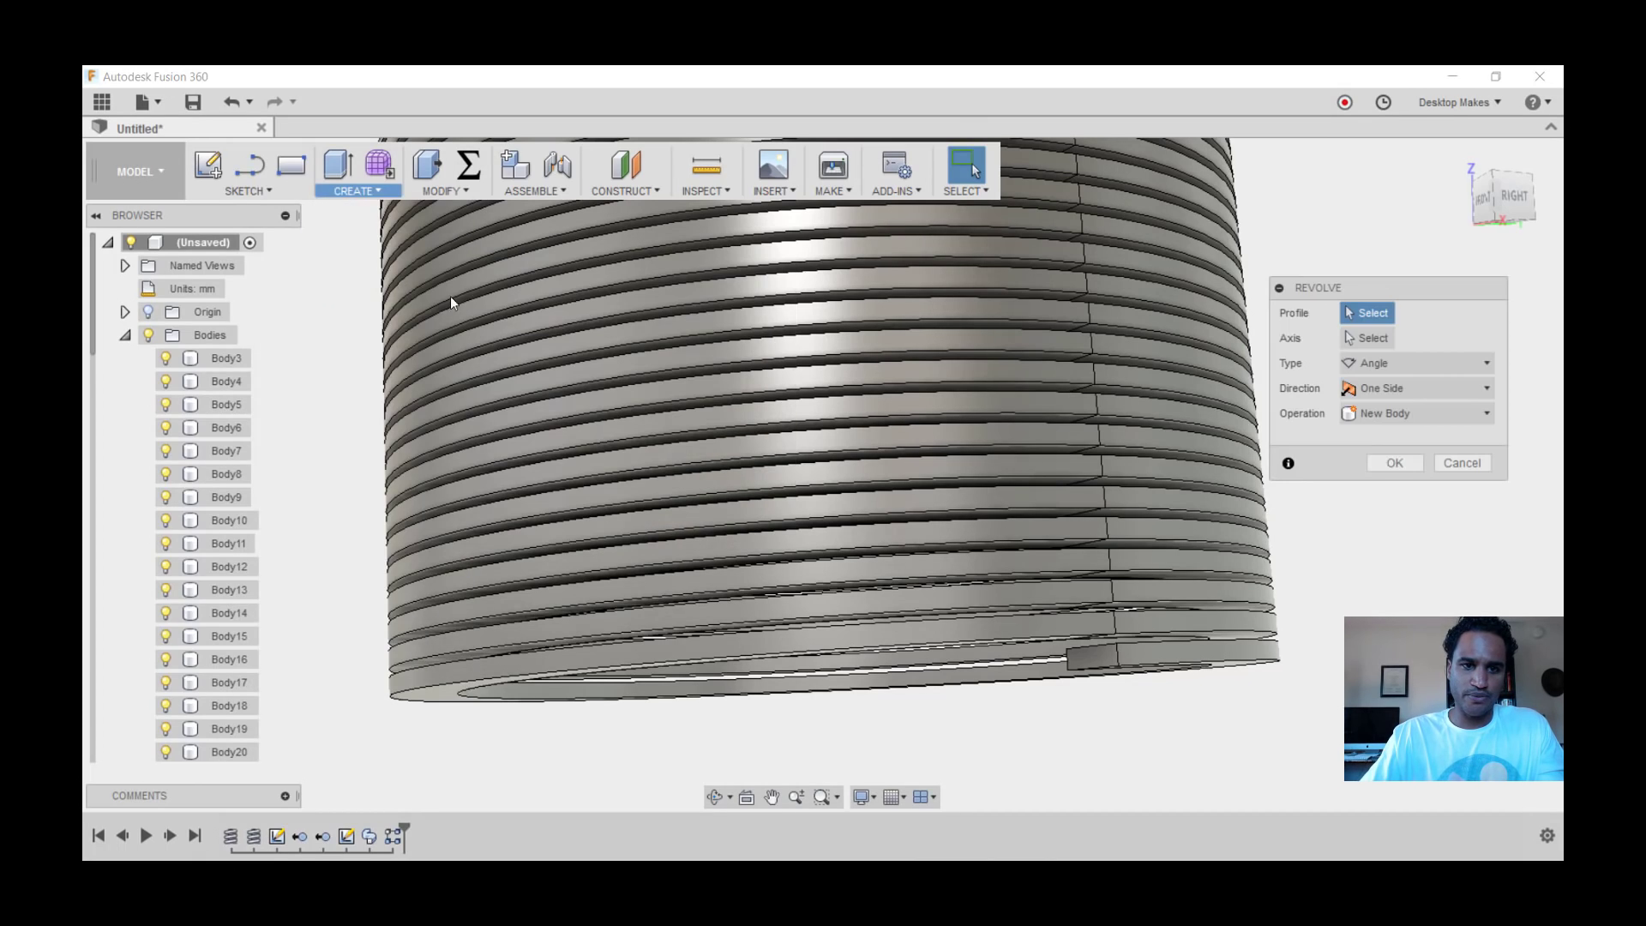
scroll(1110, 654, "up", 5)
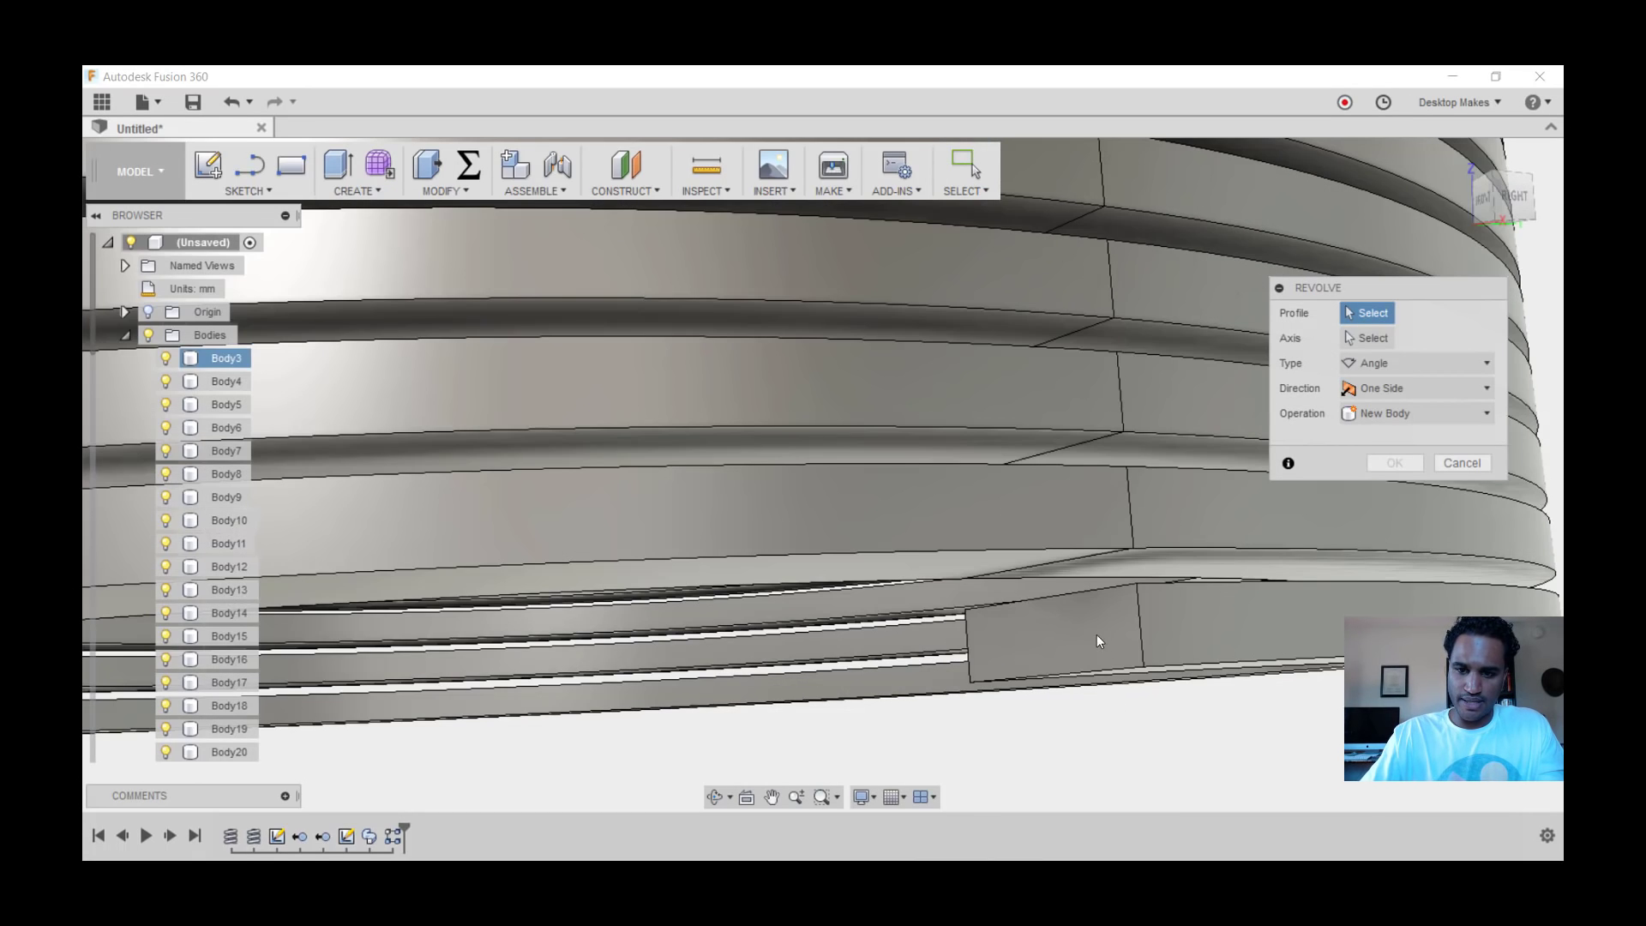
scroll(1073, 635, "up", 3)
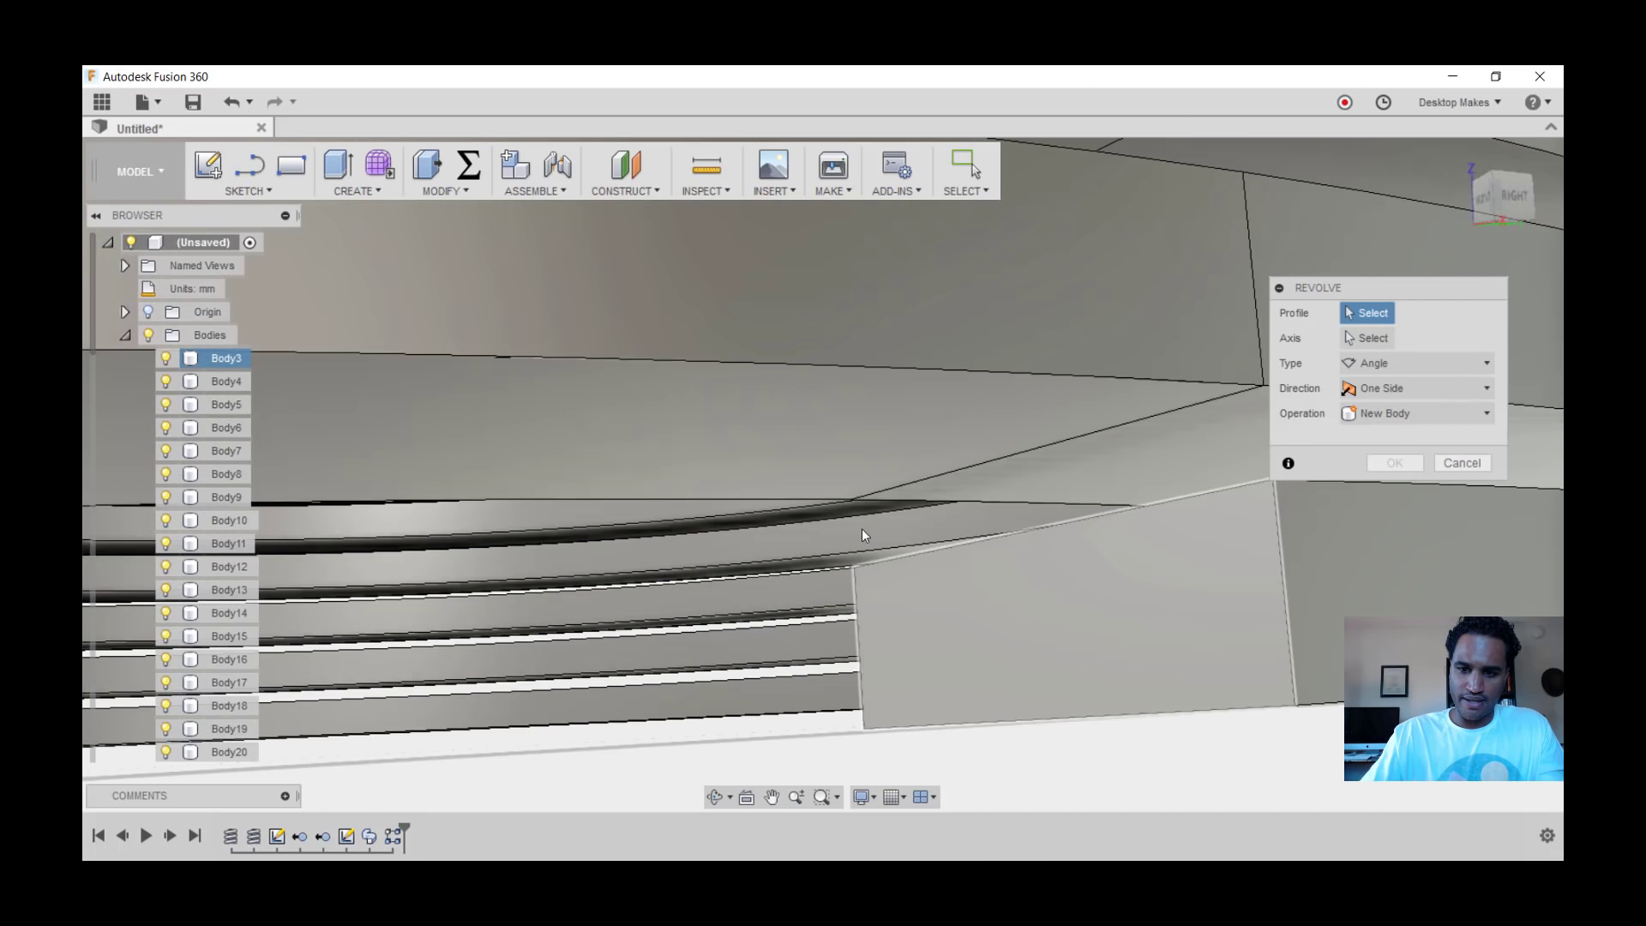
left_click(1055, 645)
Revolve the lower end face 360 degrees about the vertical Z axis as a new body to form a flat end ring.
scroll(1055, 645, "down", 5)
left_click(1380, 337)
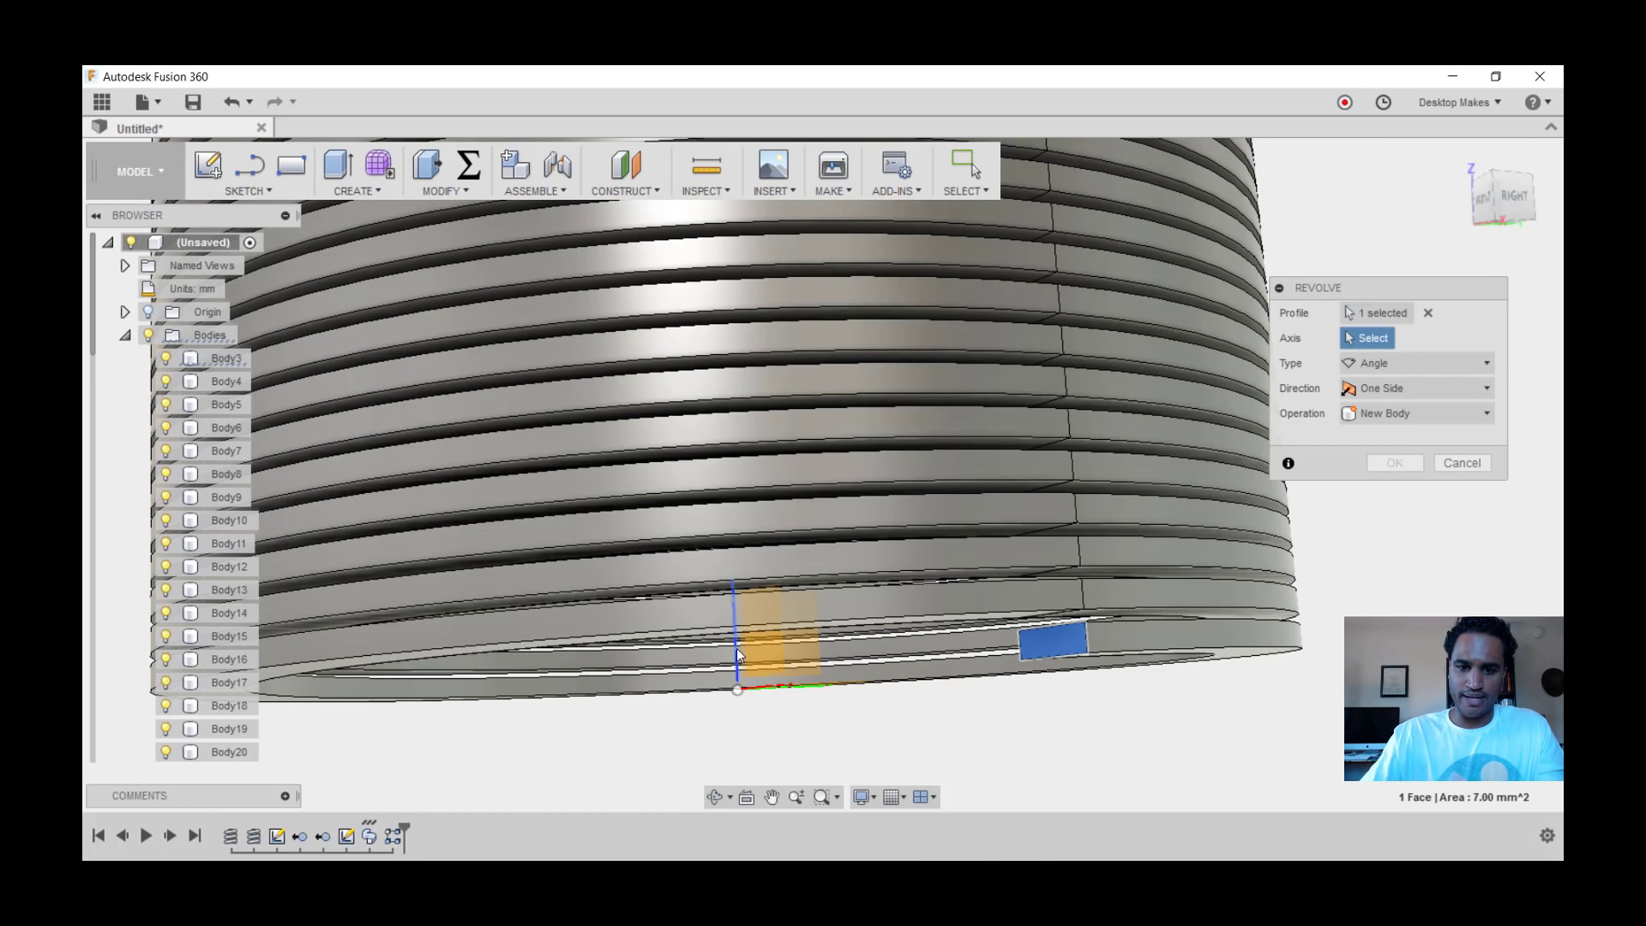
left_click(737, 650)
left_click(1379, 437)
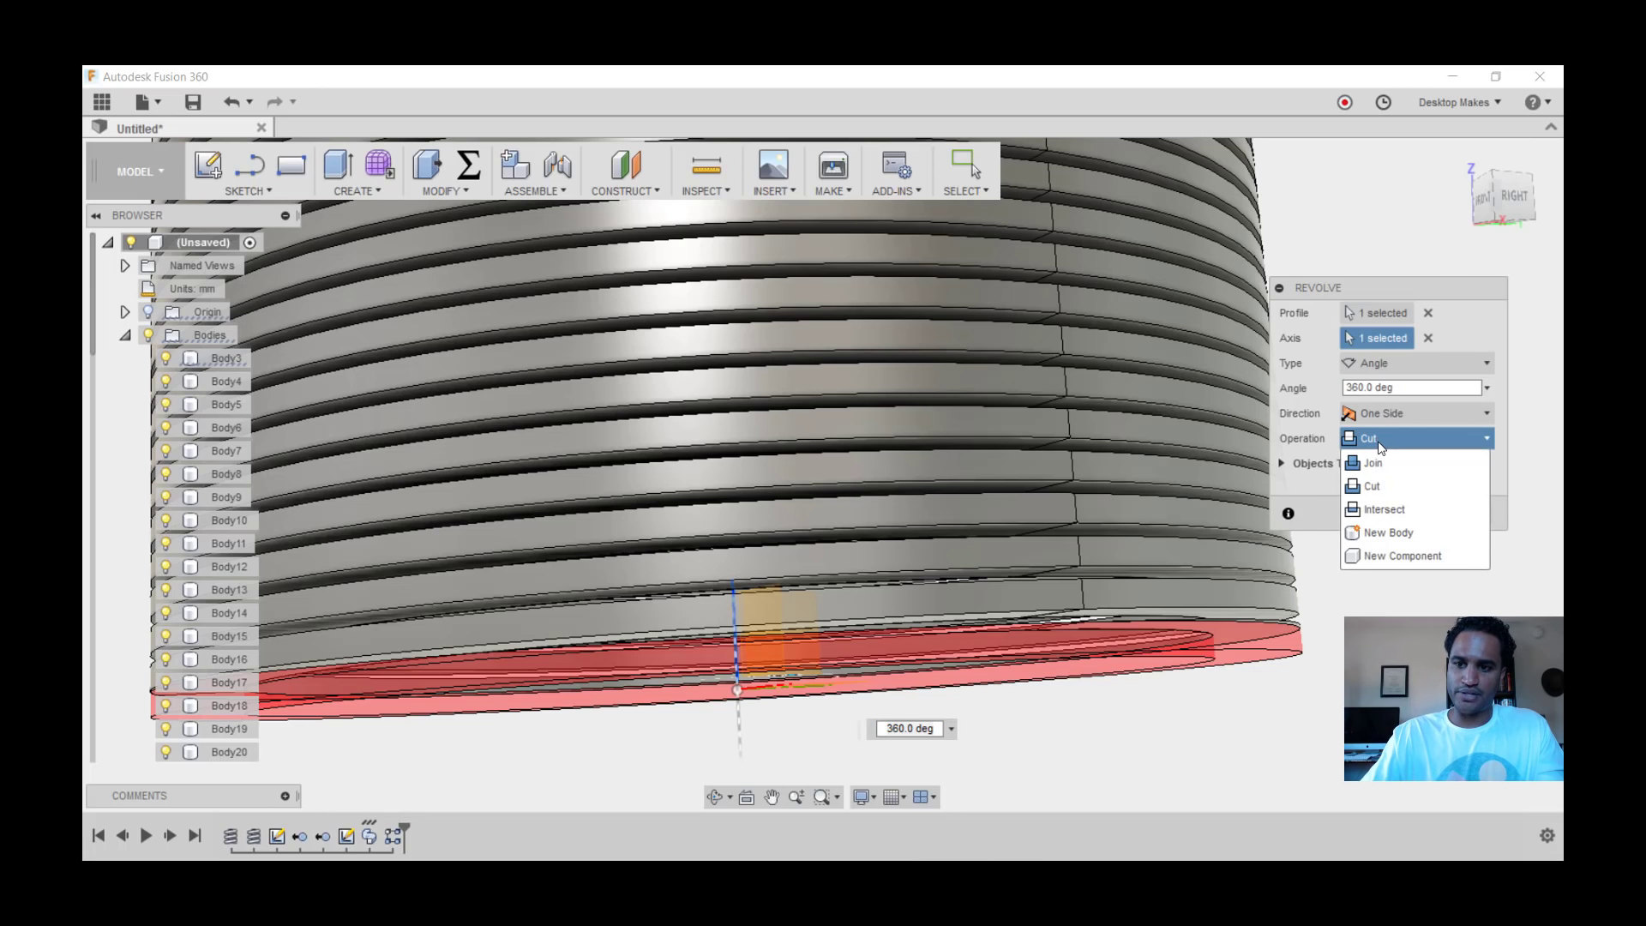
left_click(1389, 533)
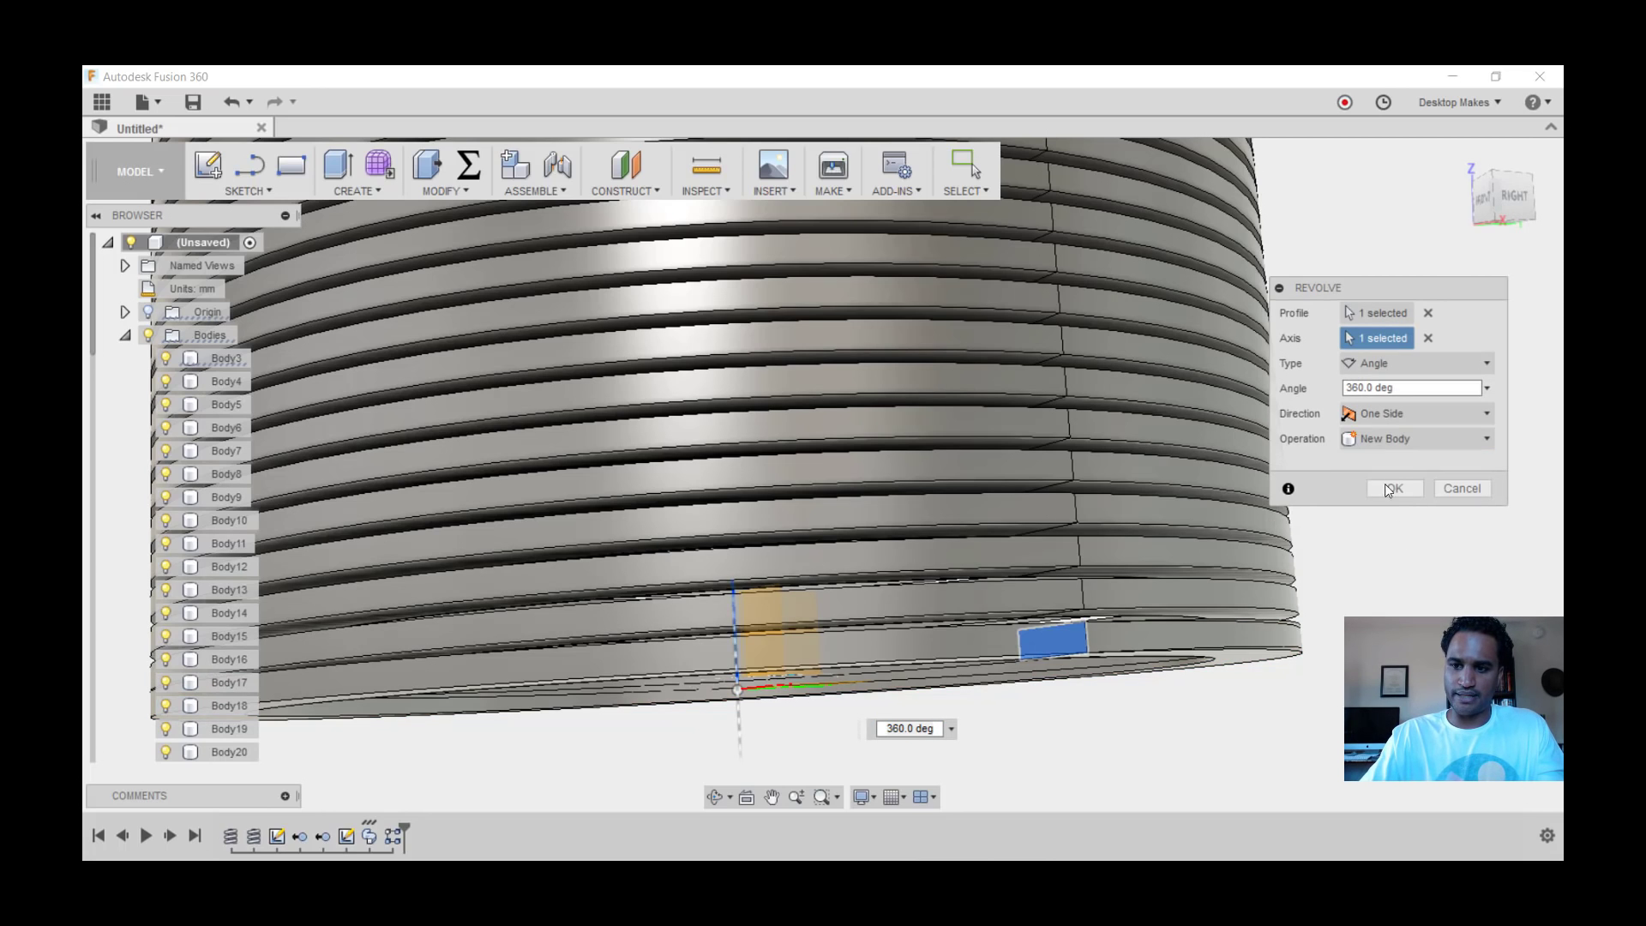
left_click(1389, 486)
Set up another Revolve with the exposed end face of the topmost coil as the profile.
scroll(1399, 525, "down", 5)
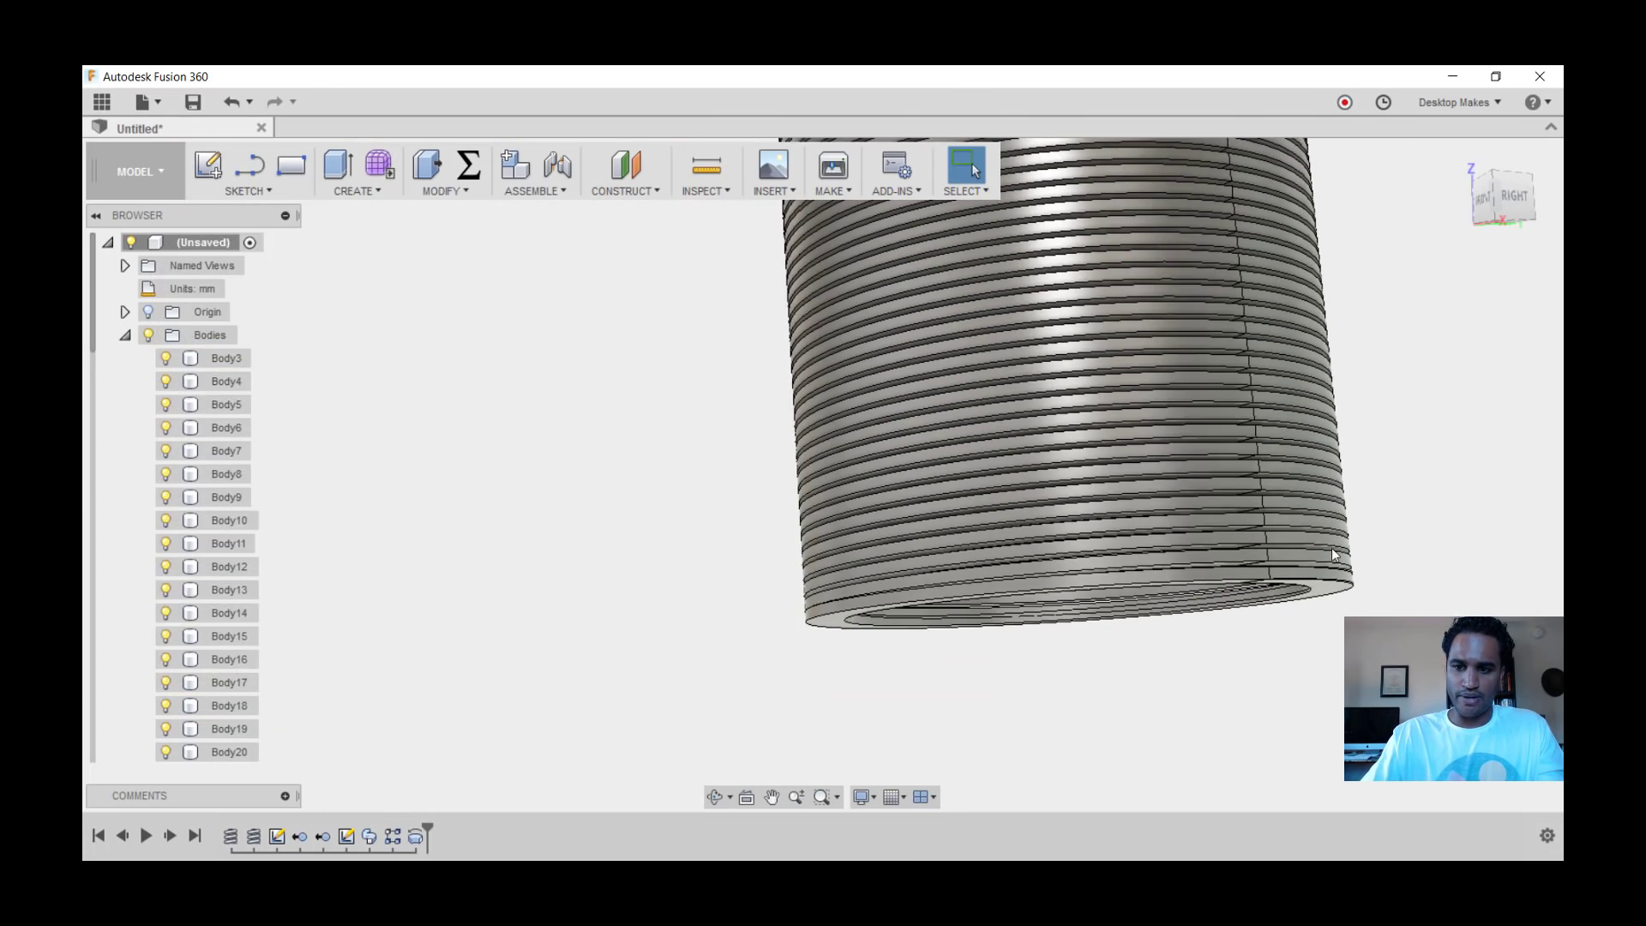
middle_click_drag(1256, 597, 1085, 785)
scroll(1072, 625, "down", 3)
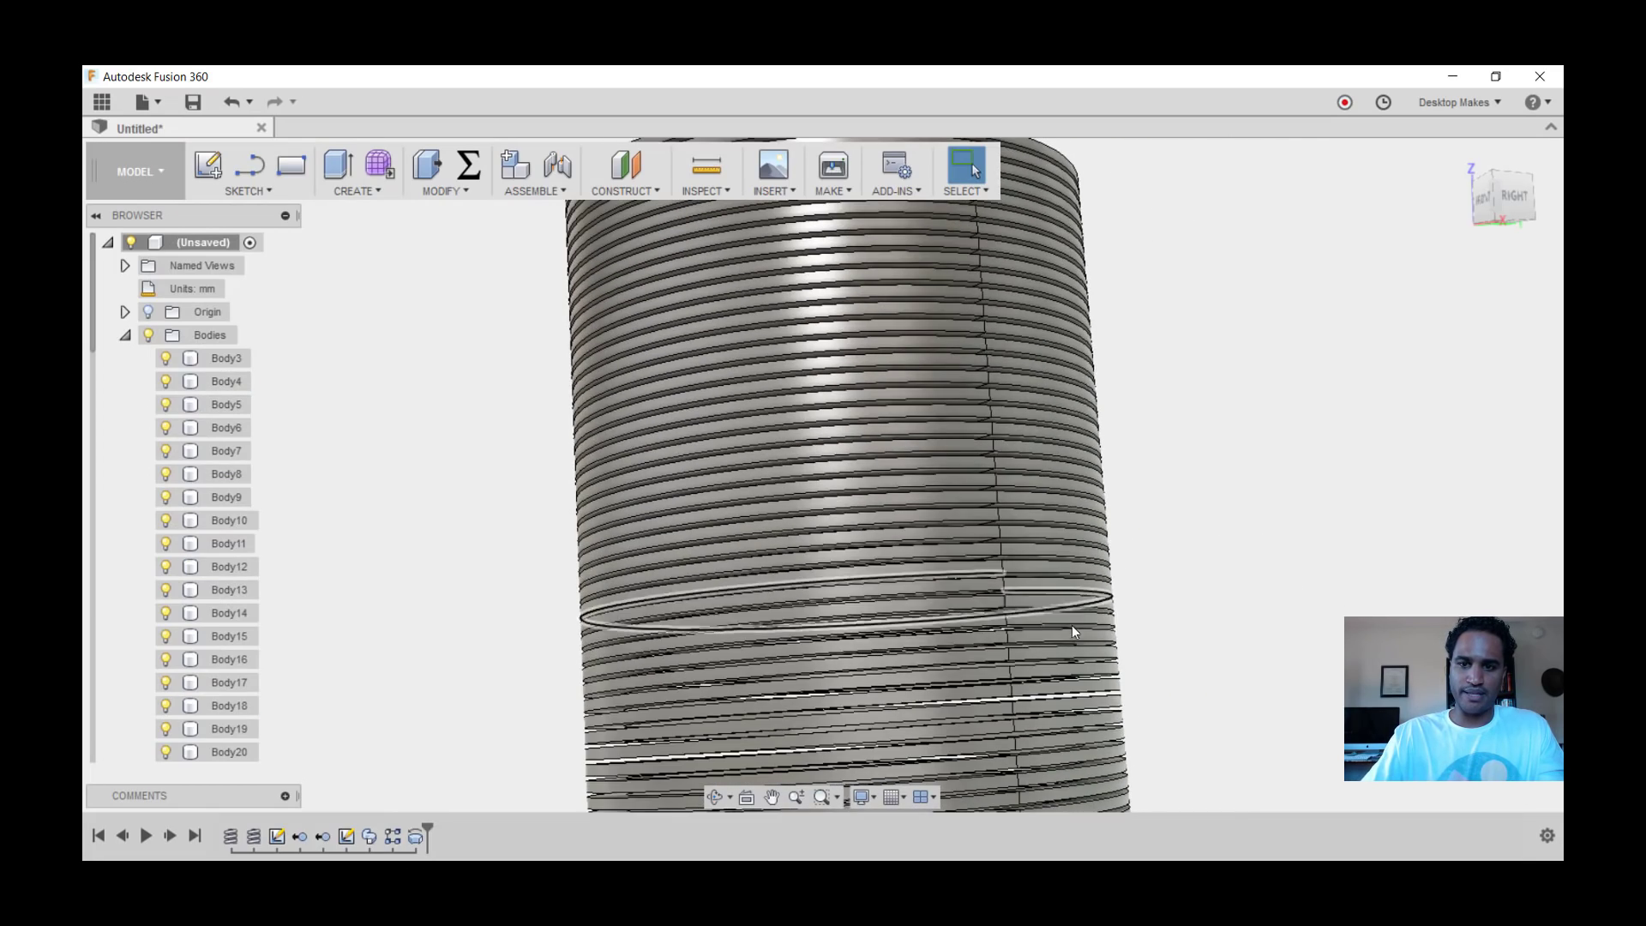
key("Escape")
middle_click_drag(1195, 364, 1081, 393)
scroll(1109, 386, "up", 5)
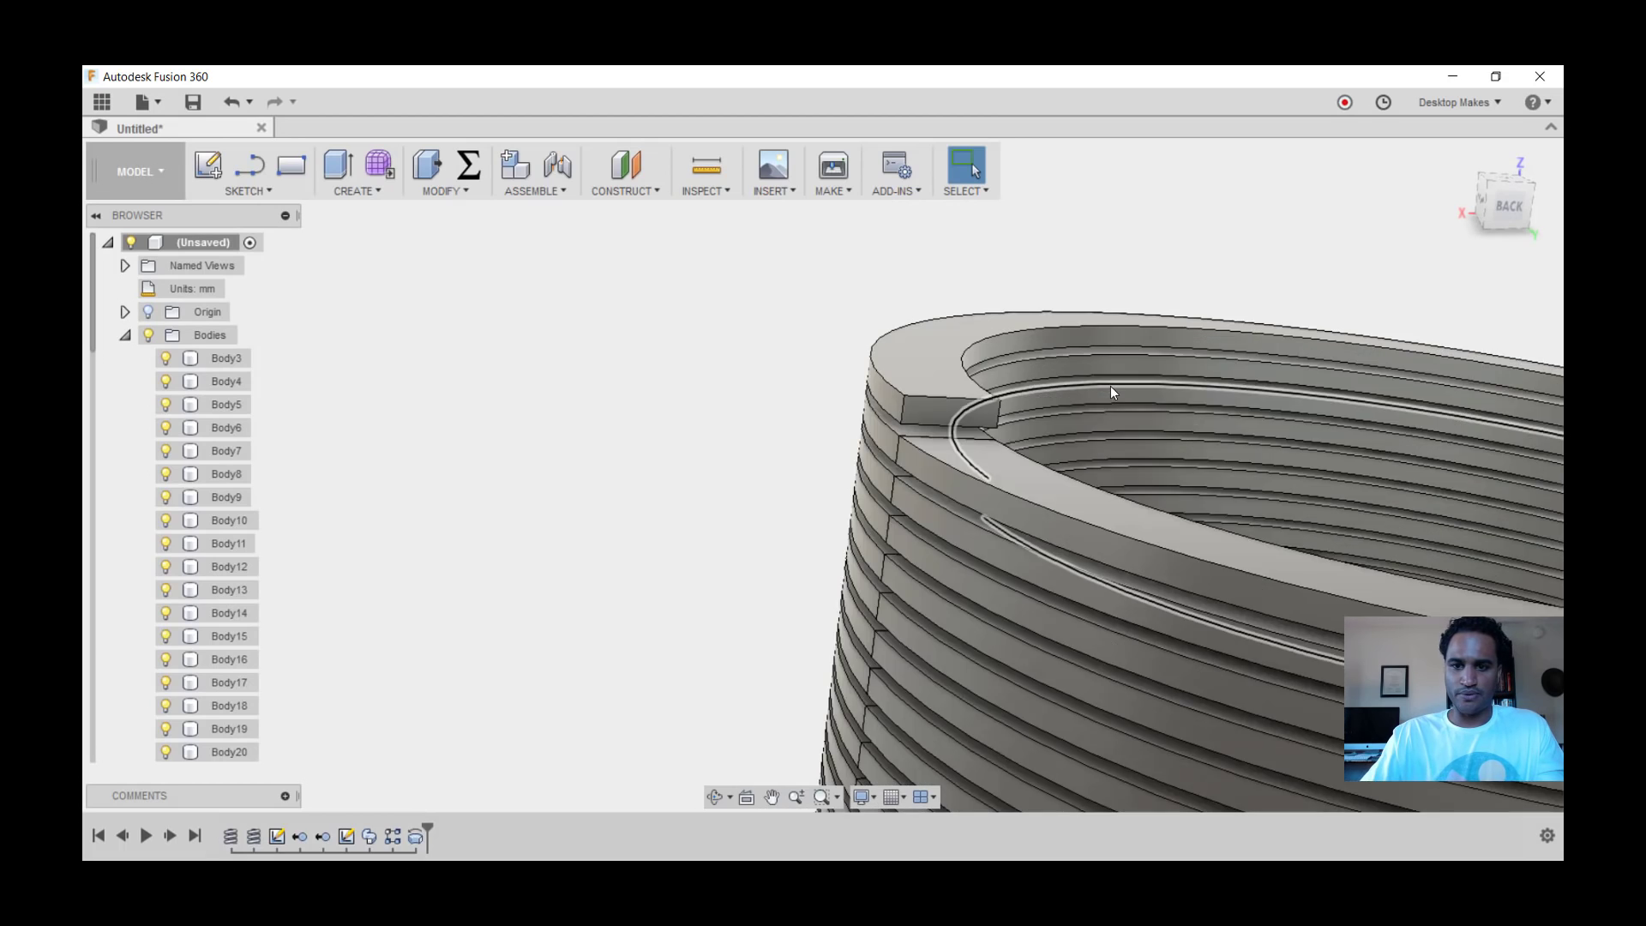
left_click(357, 190)
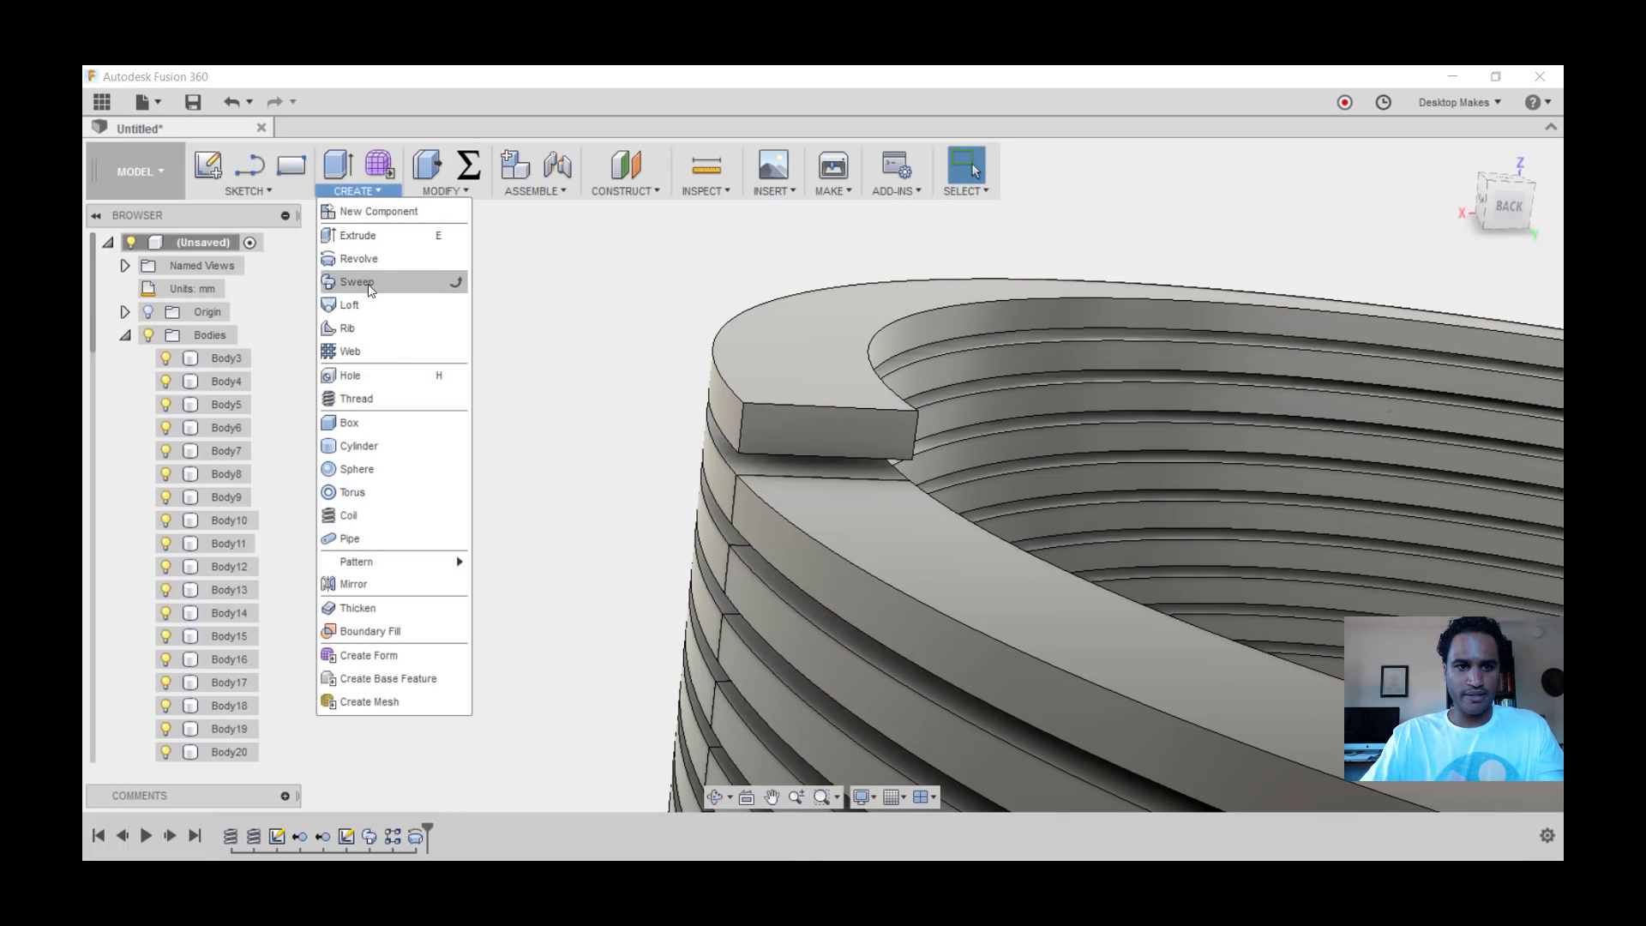
left_click(369, 252)
left_click(874, 440)
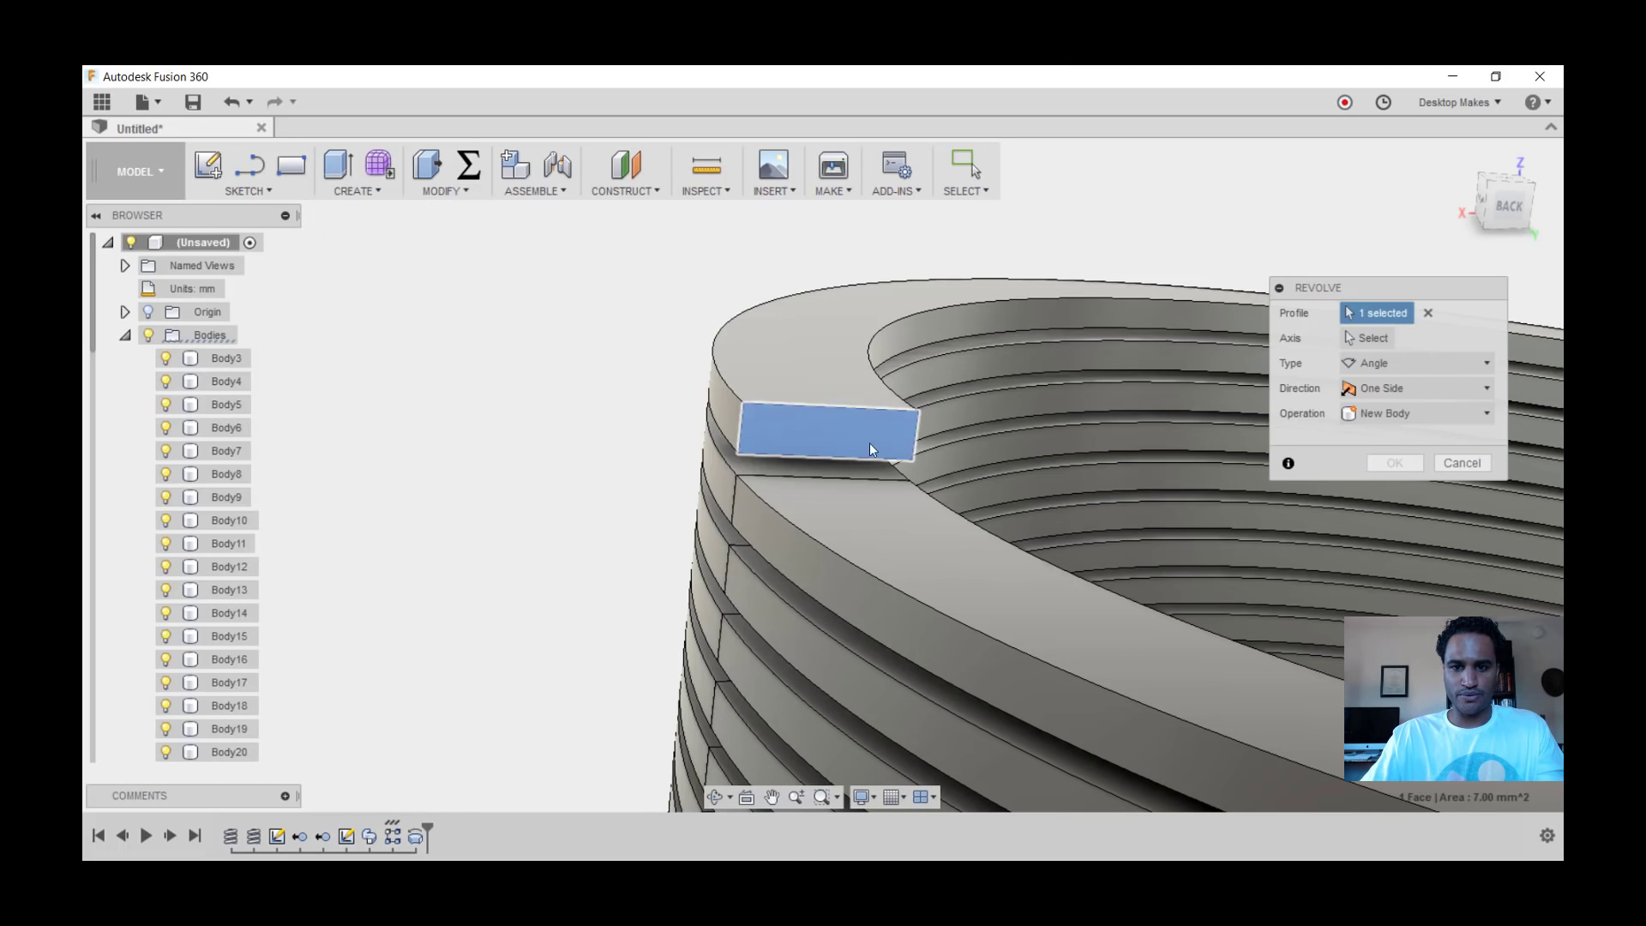
left_click(1363, 338)
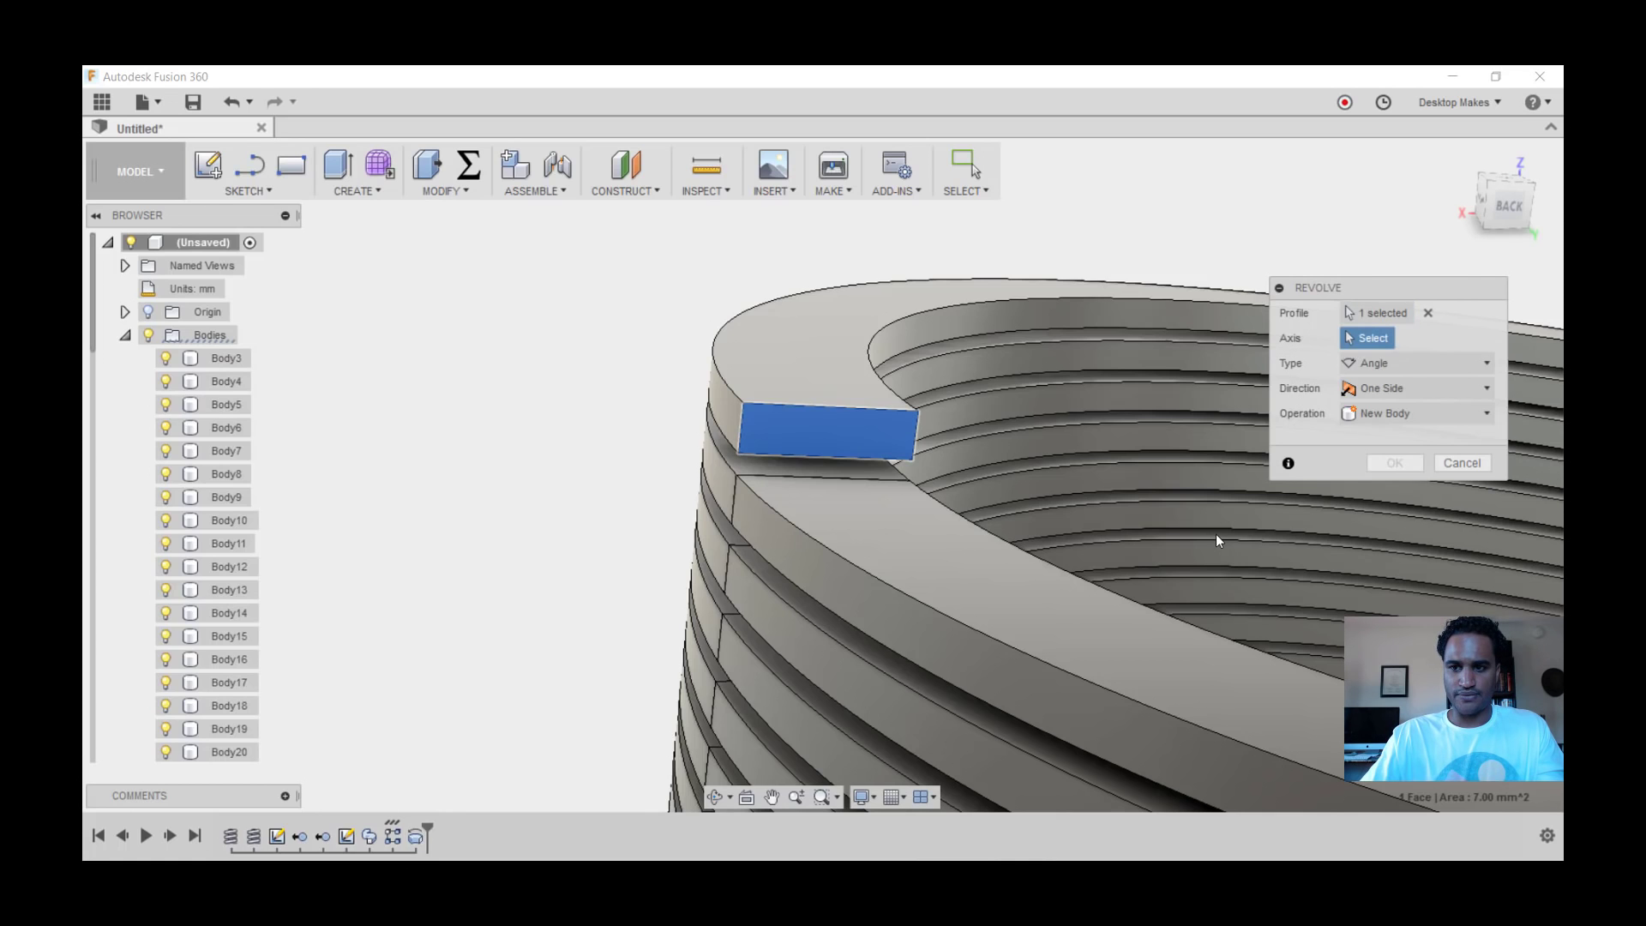
Revolve the upper end face 360 degrees about the origin's Z axis, using the New Body operation.
scroll(1214, 535, "down", 2)
middle_click_drag(1305, 568, 1027, 481)
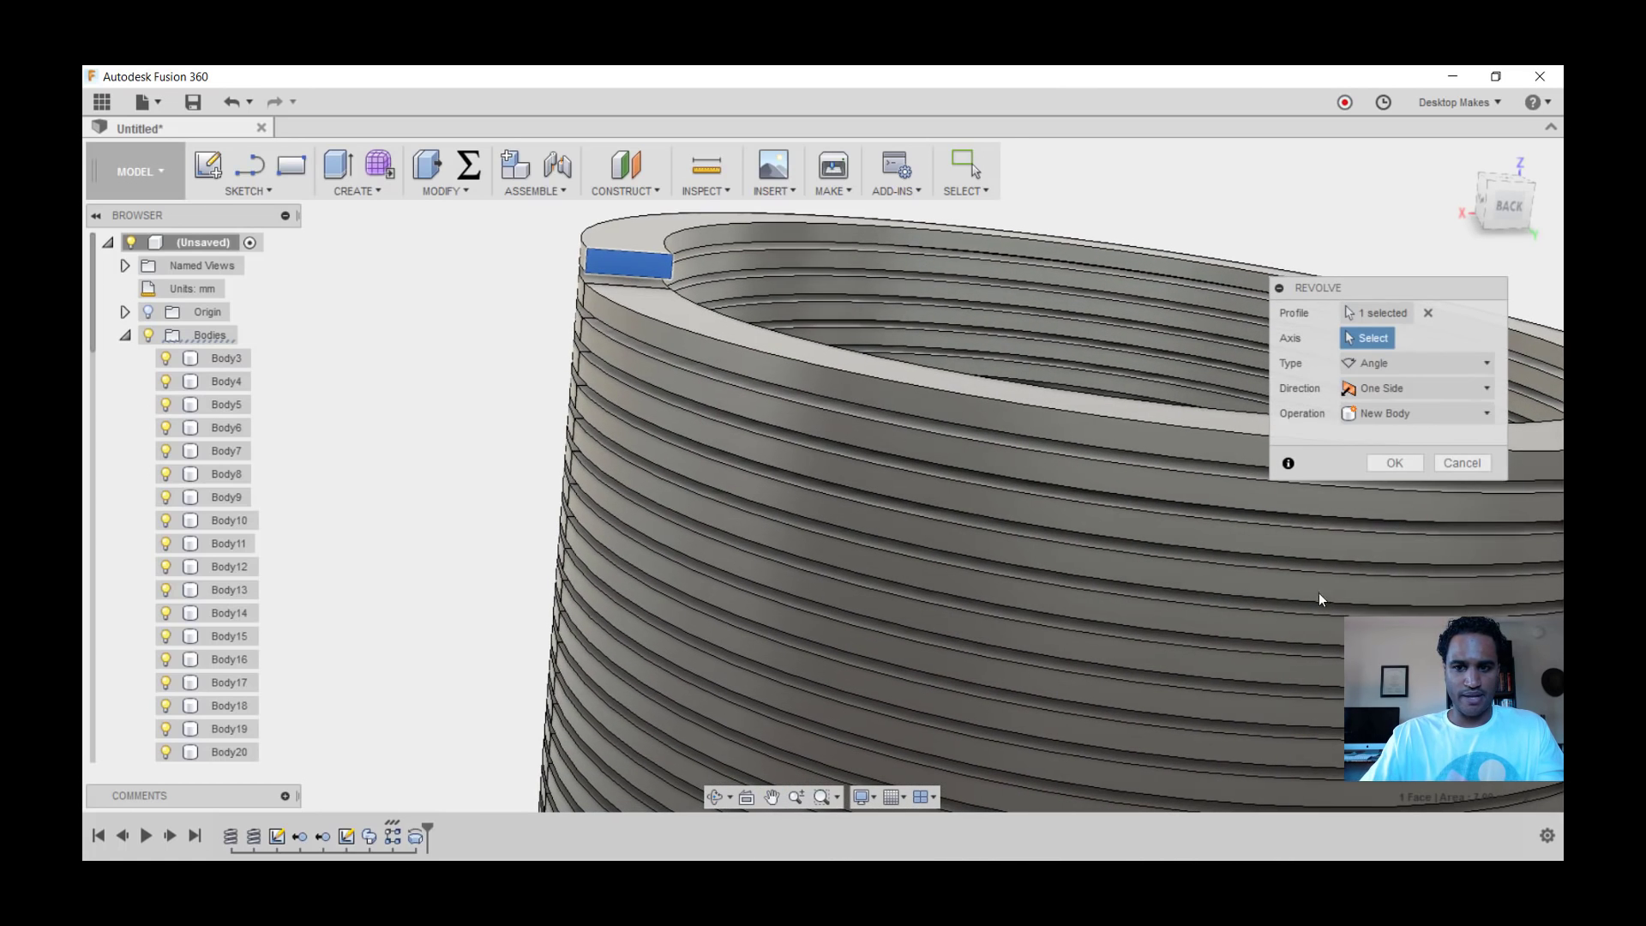
left_click(125, 313)
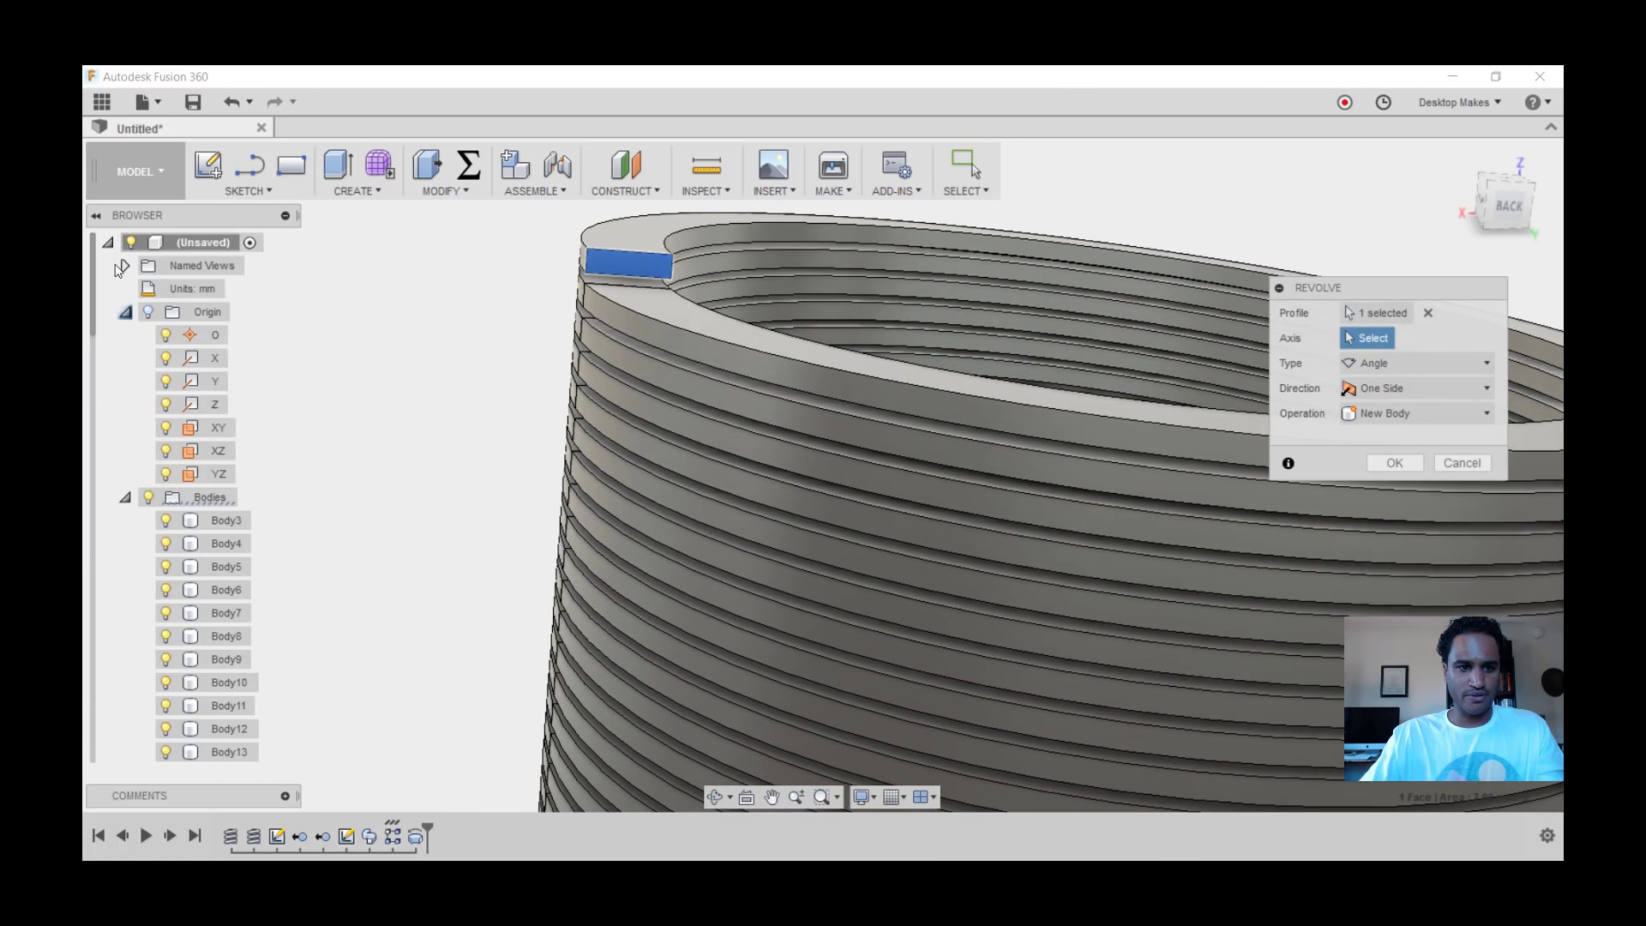
left_click(214, 403)
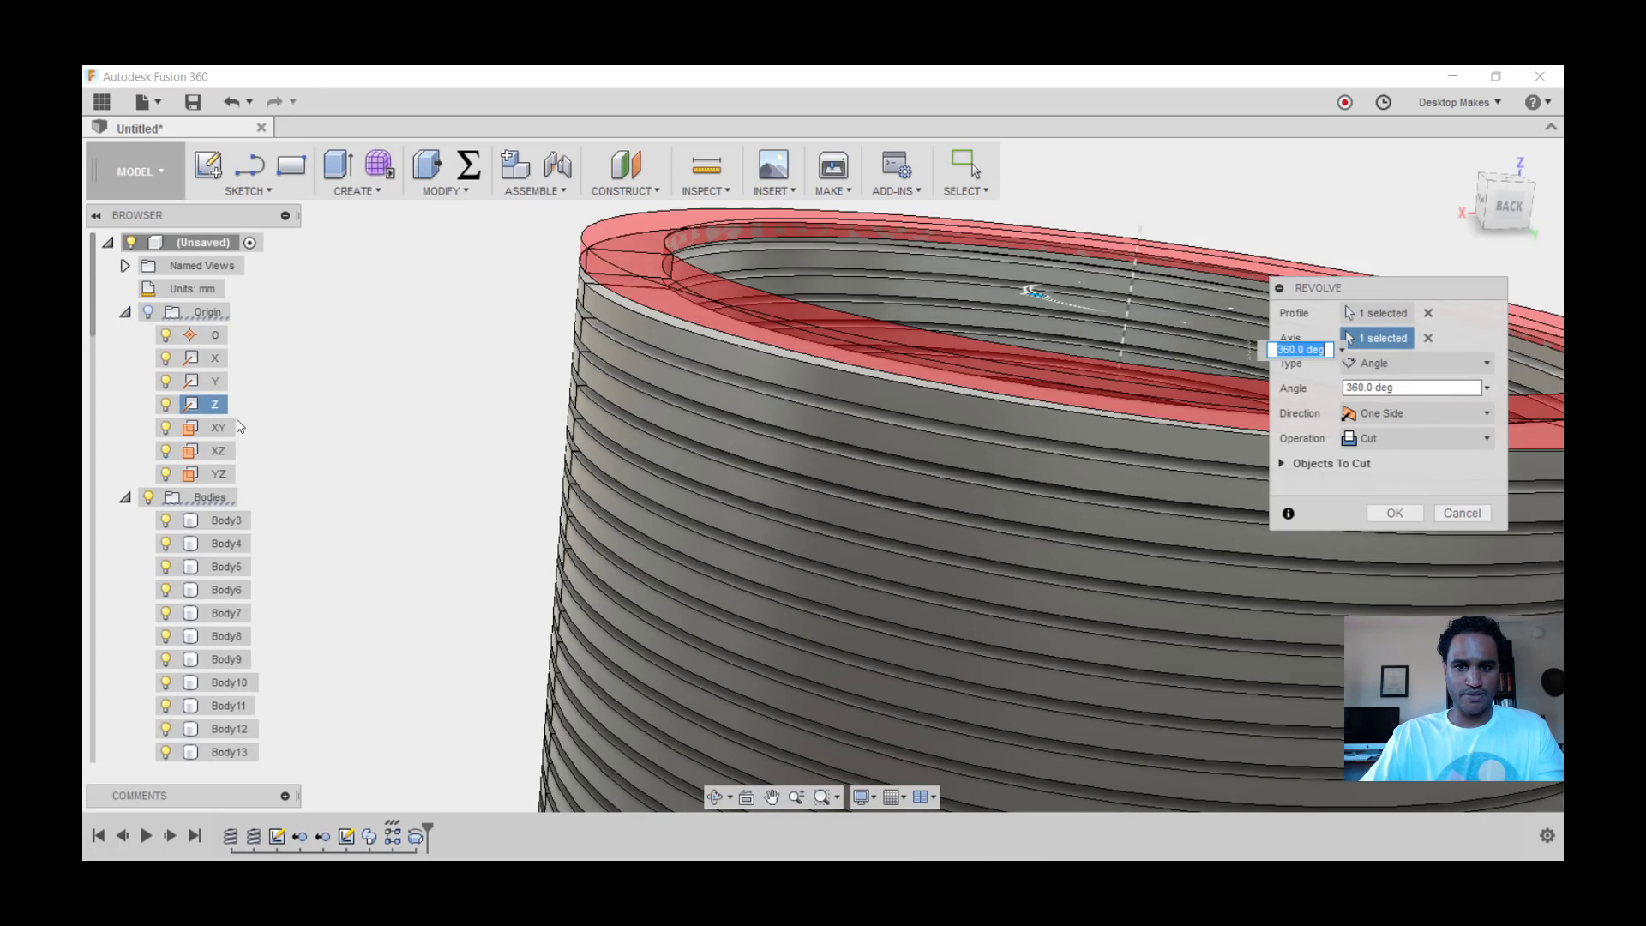
left_click(1423, 438)
left_click(1381, 467)
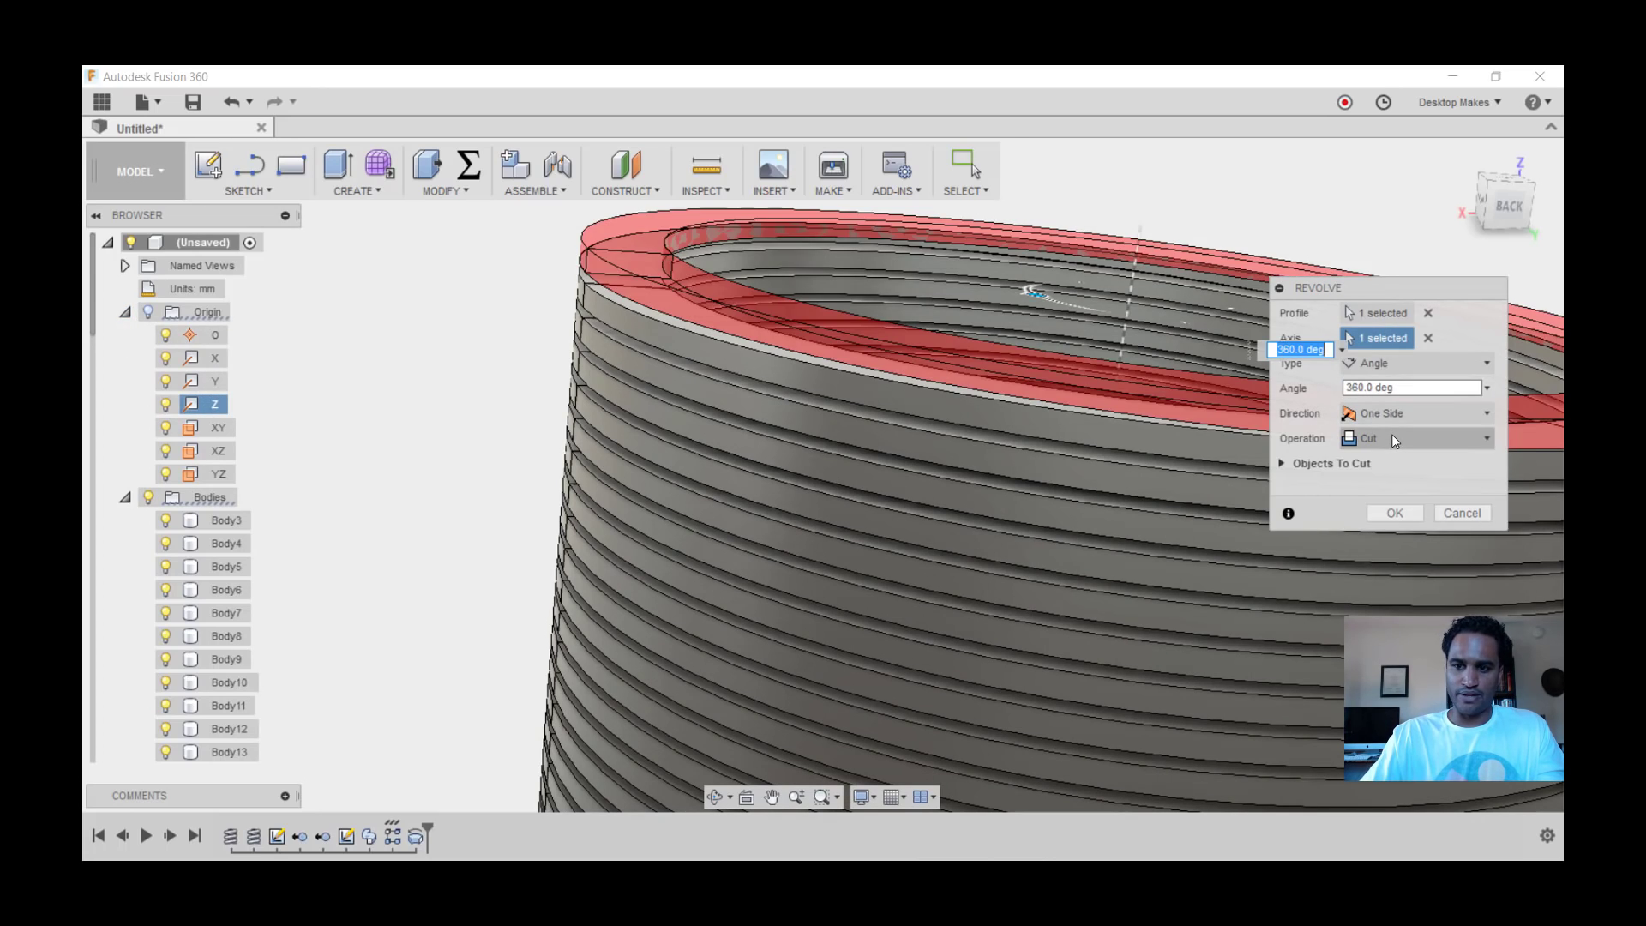
left_click(1392, 433)
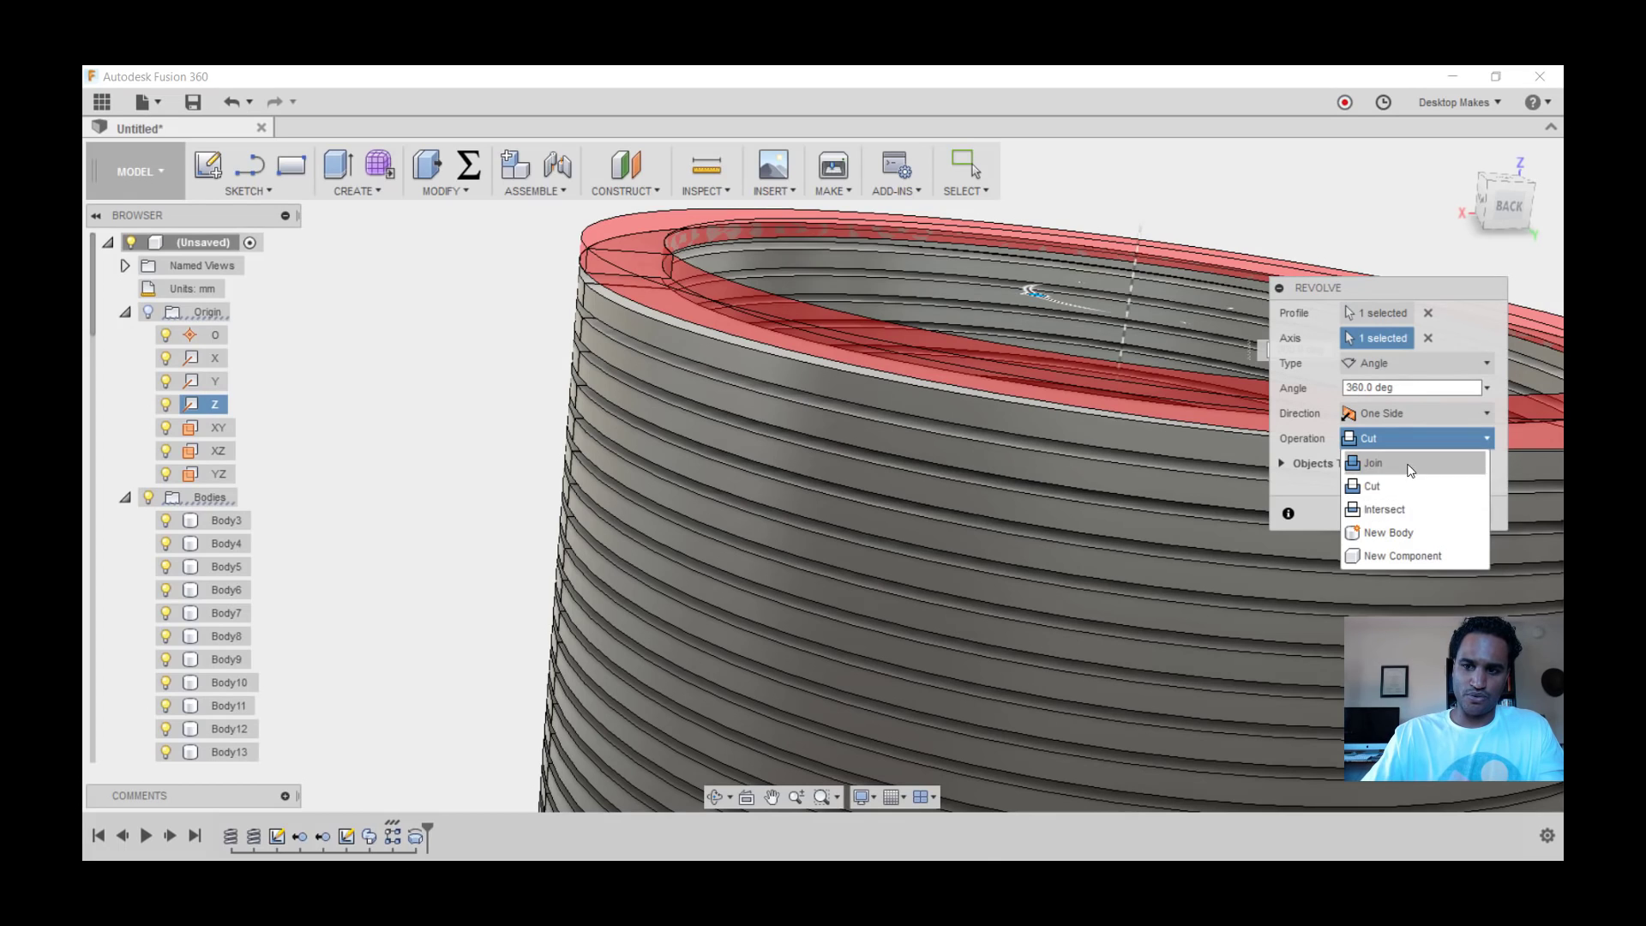
left_click(1389, 532)
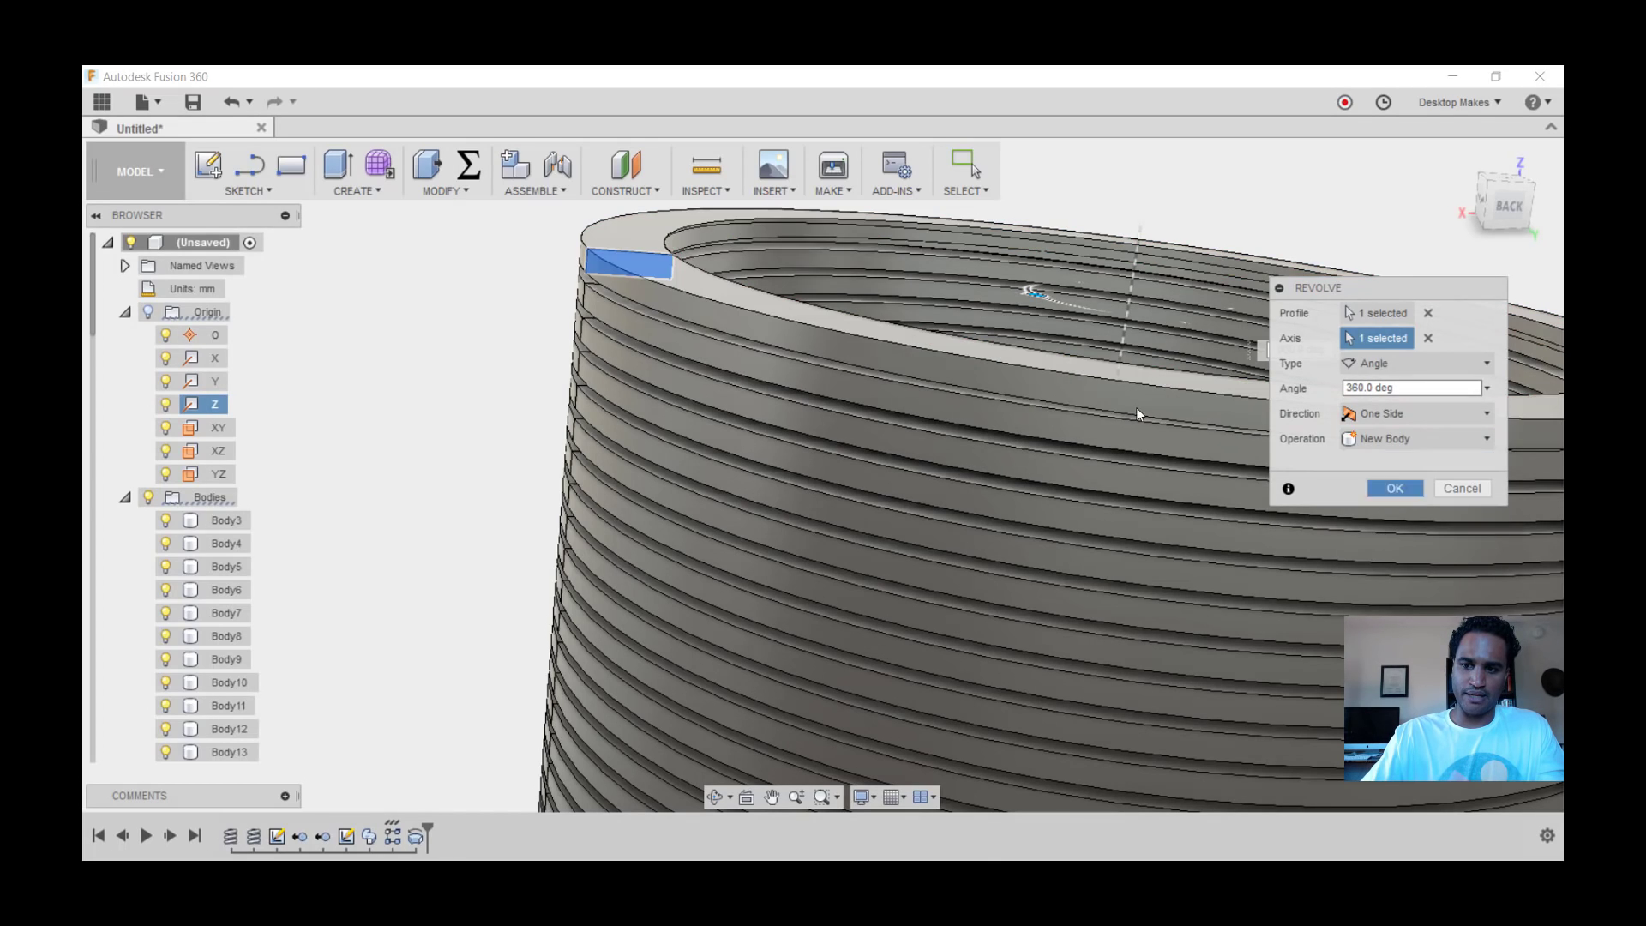
key("Return")
Examine the spring with its two end rings from the back and review the full list of bodies.
scroll(732, 466, "down", 5)
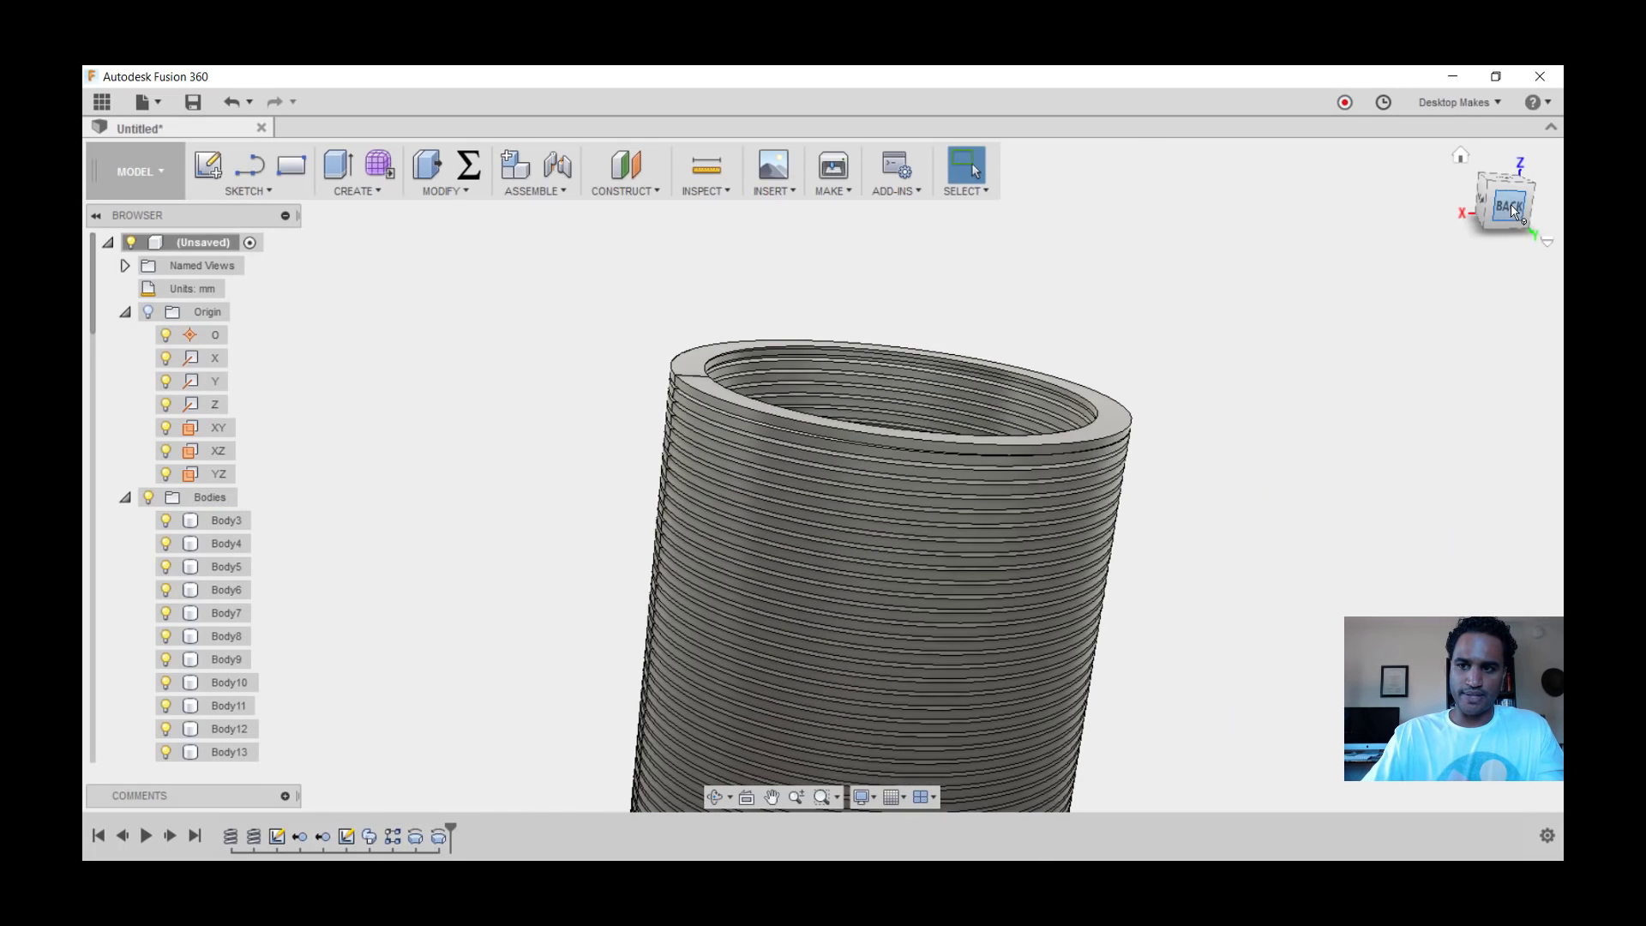
left_click(1512, 210)
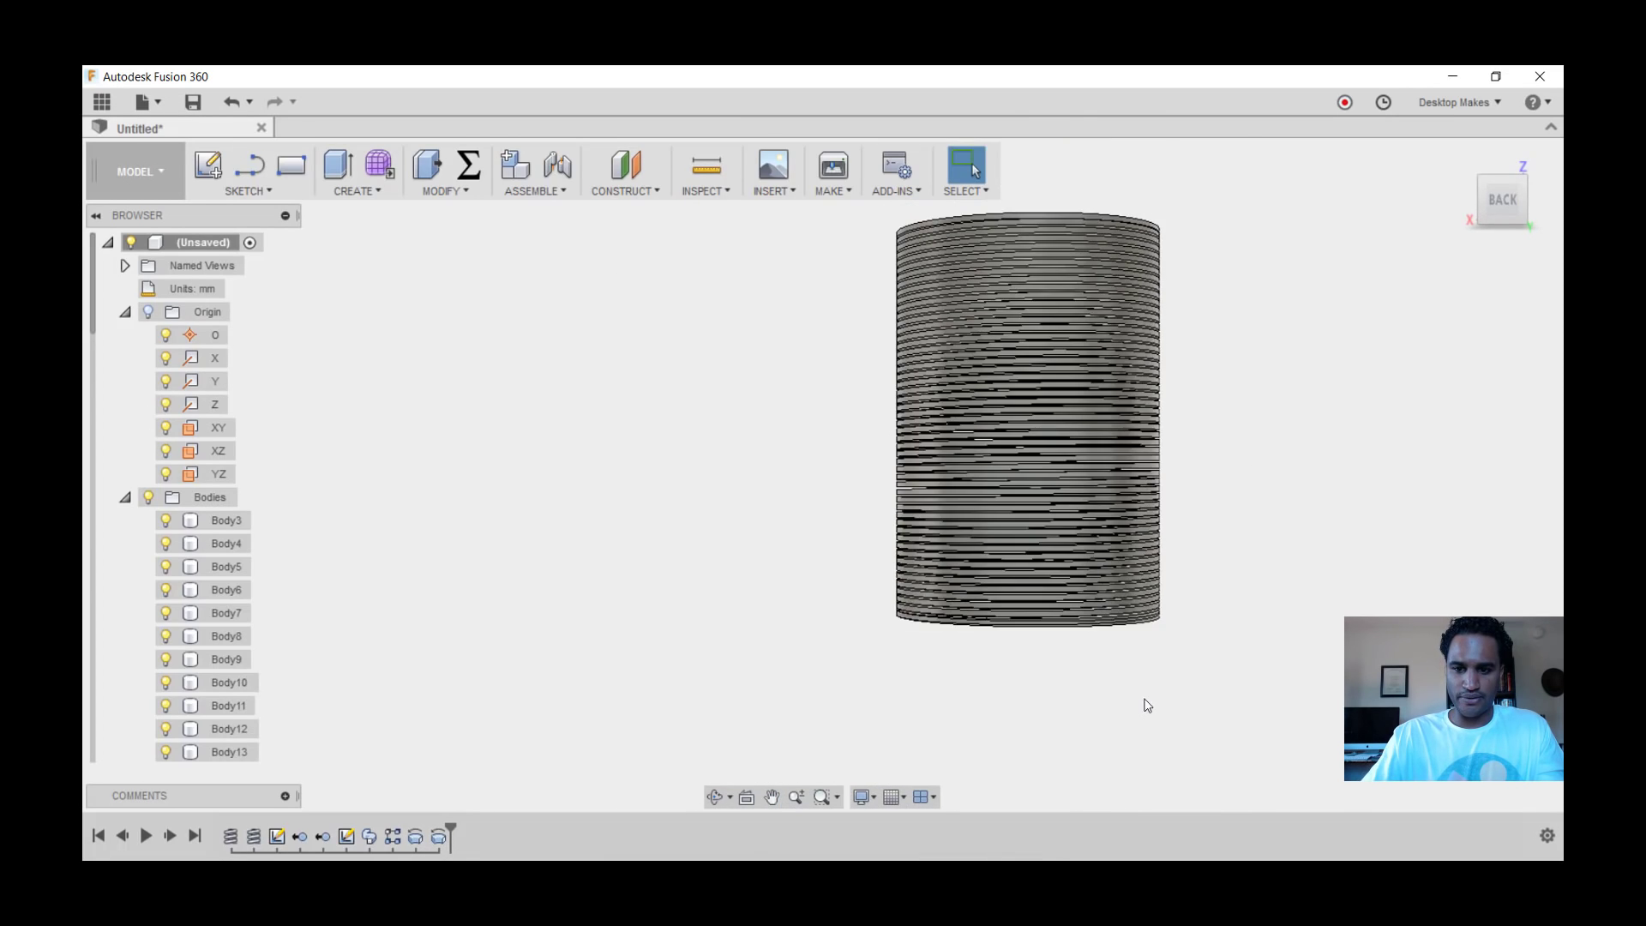
scroll(1148, 706, "up", 3)
scroll(251, 711, "down", 8)
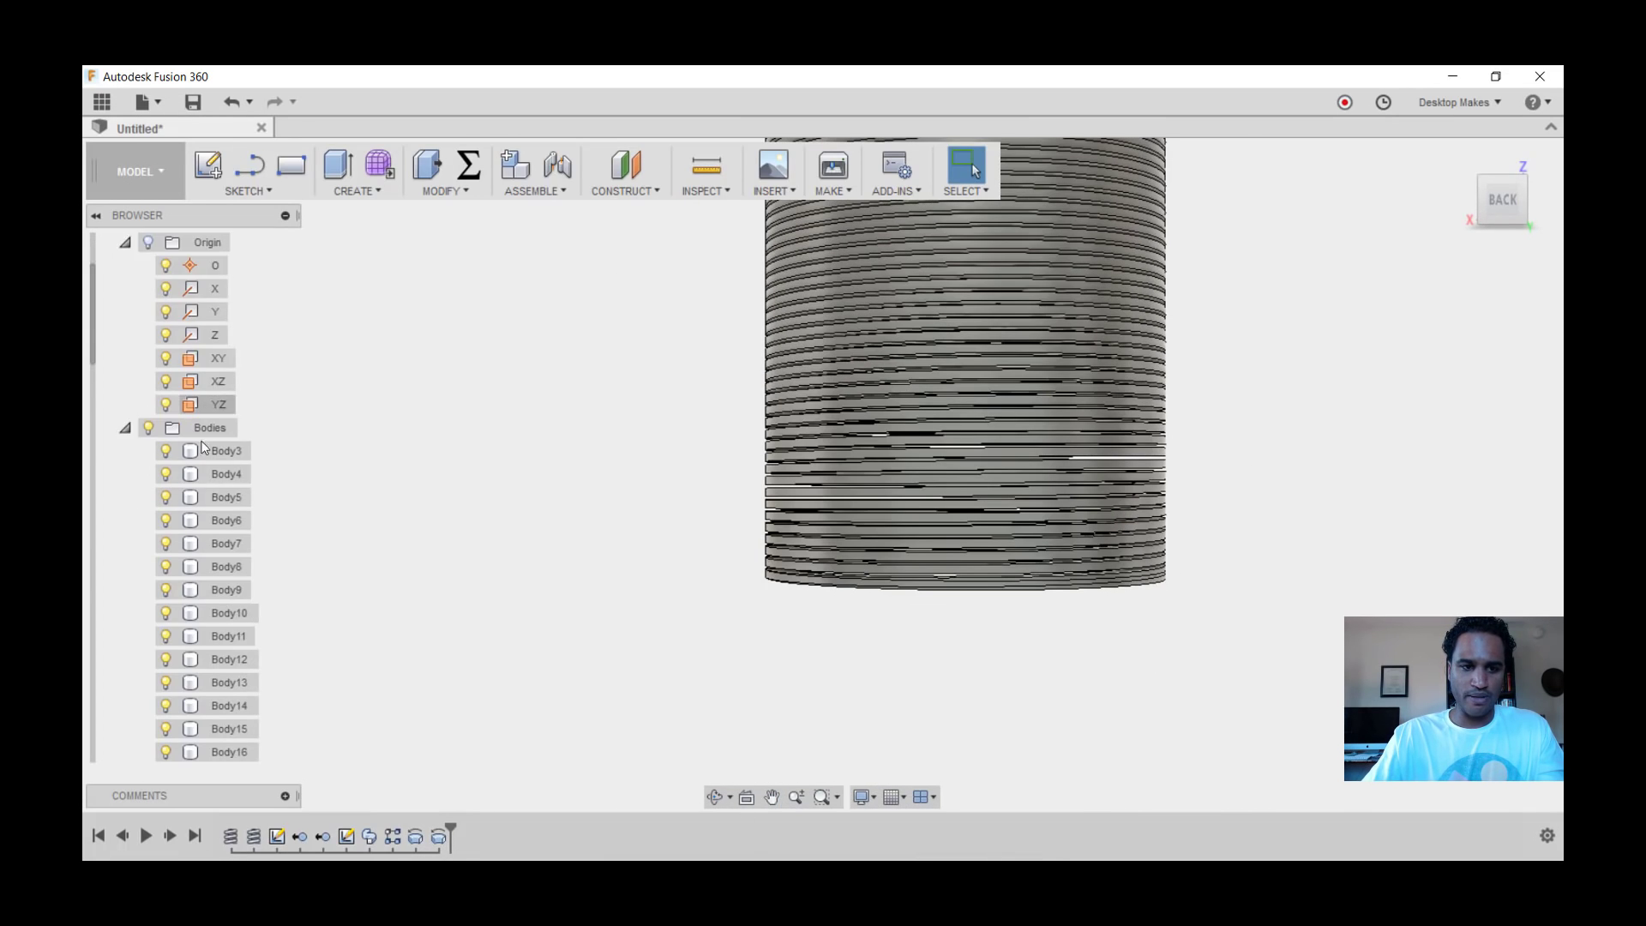
scroll(246, 572, "down", 5)
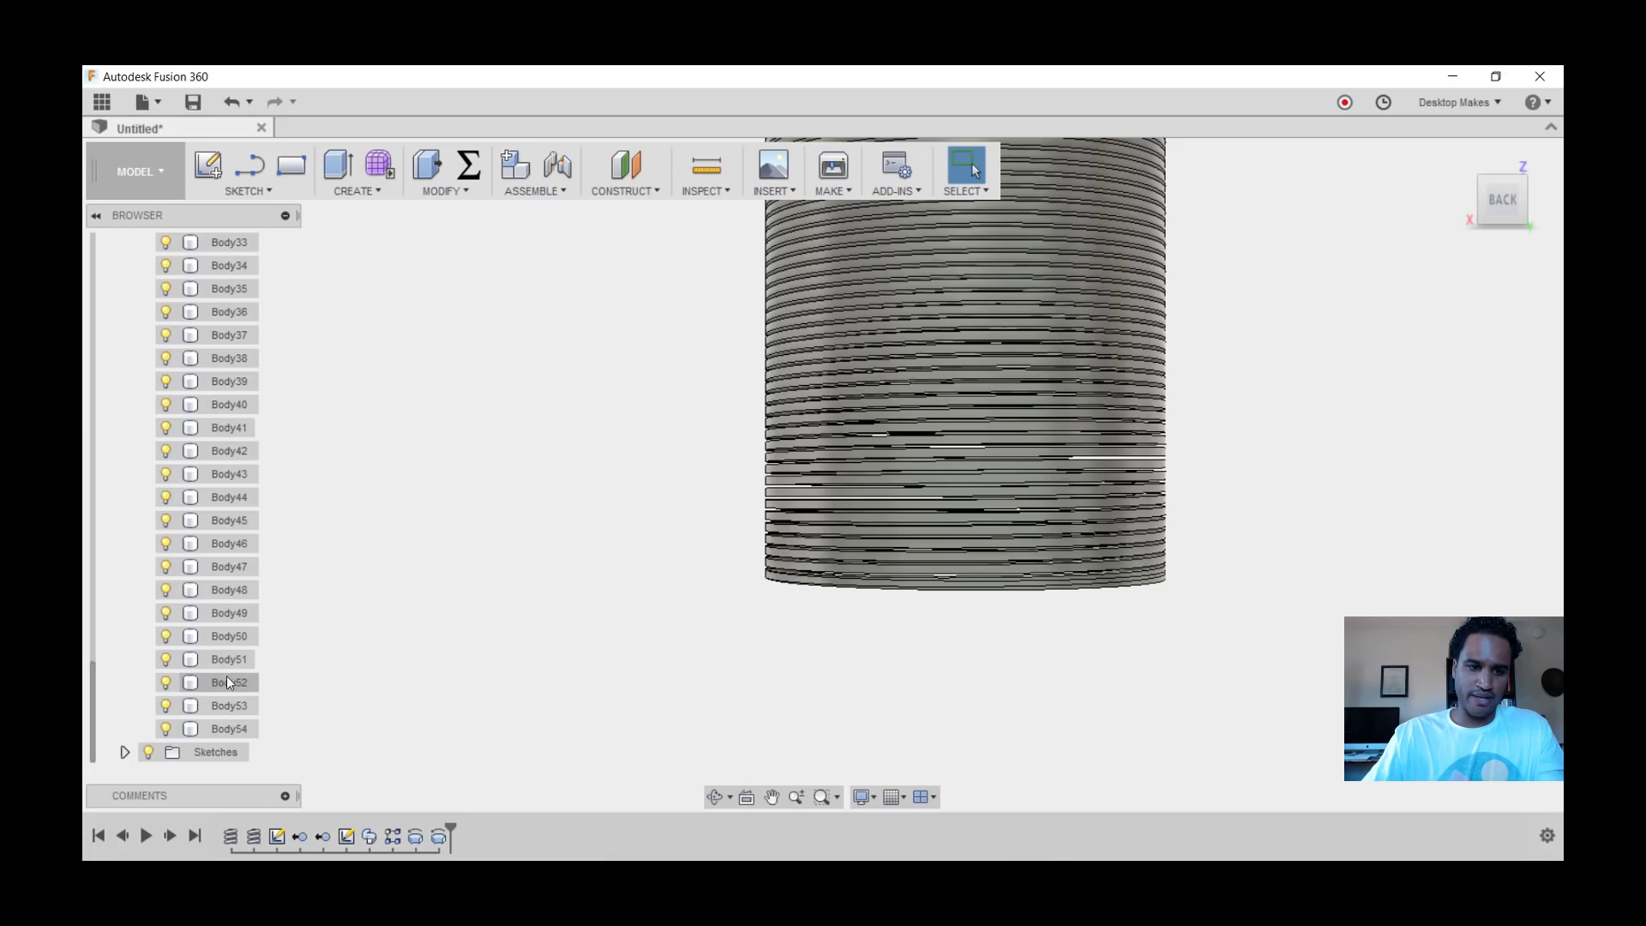
scroll(223, 514, "up", 10)
scroll(227, 345, "up", 5)
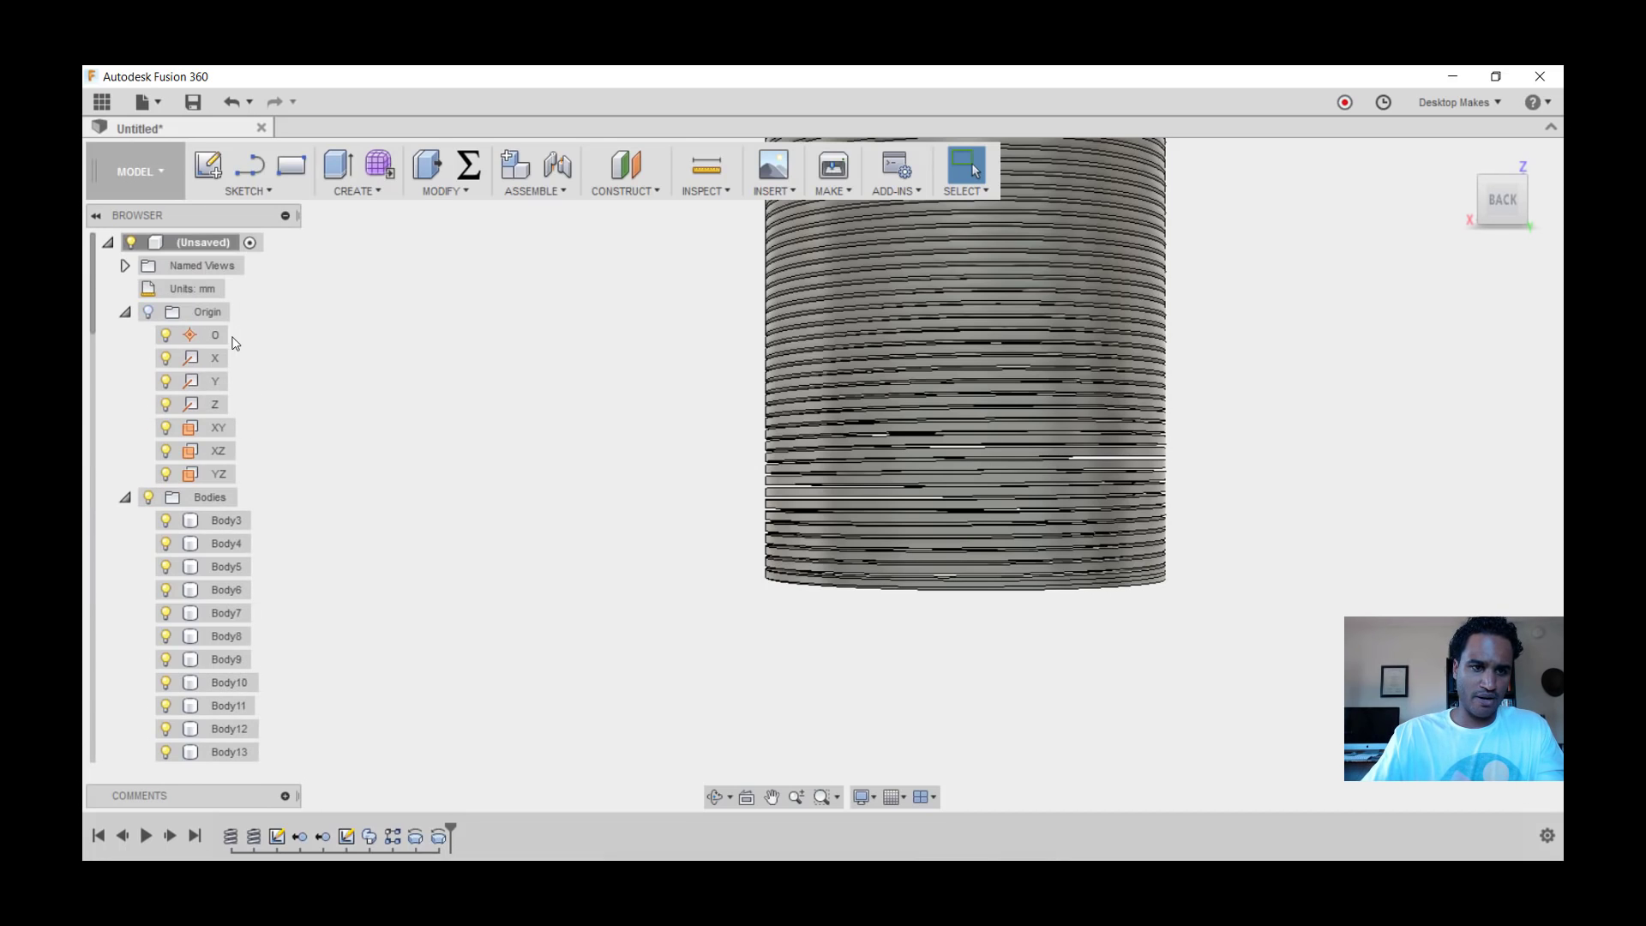
scroll(219, 517, "down", 1)
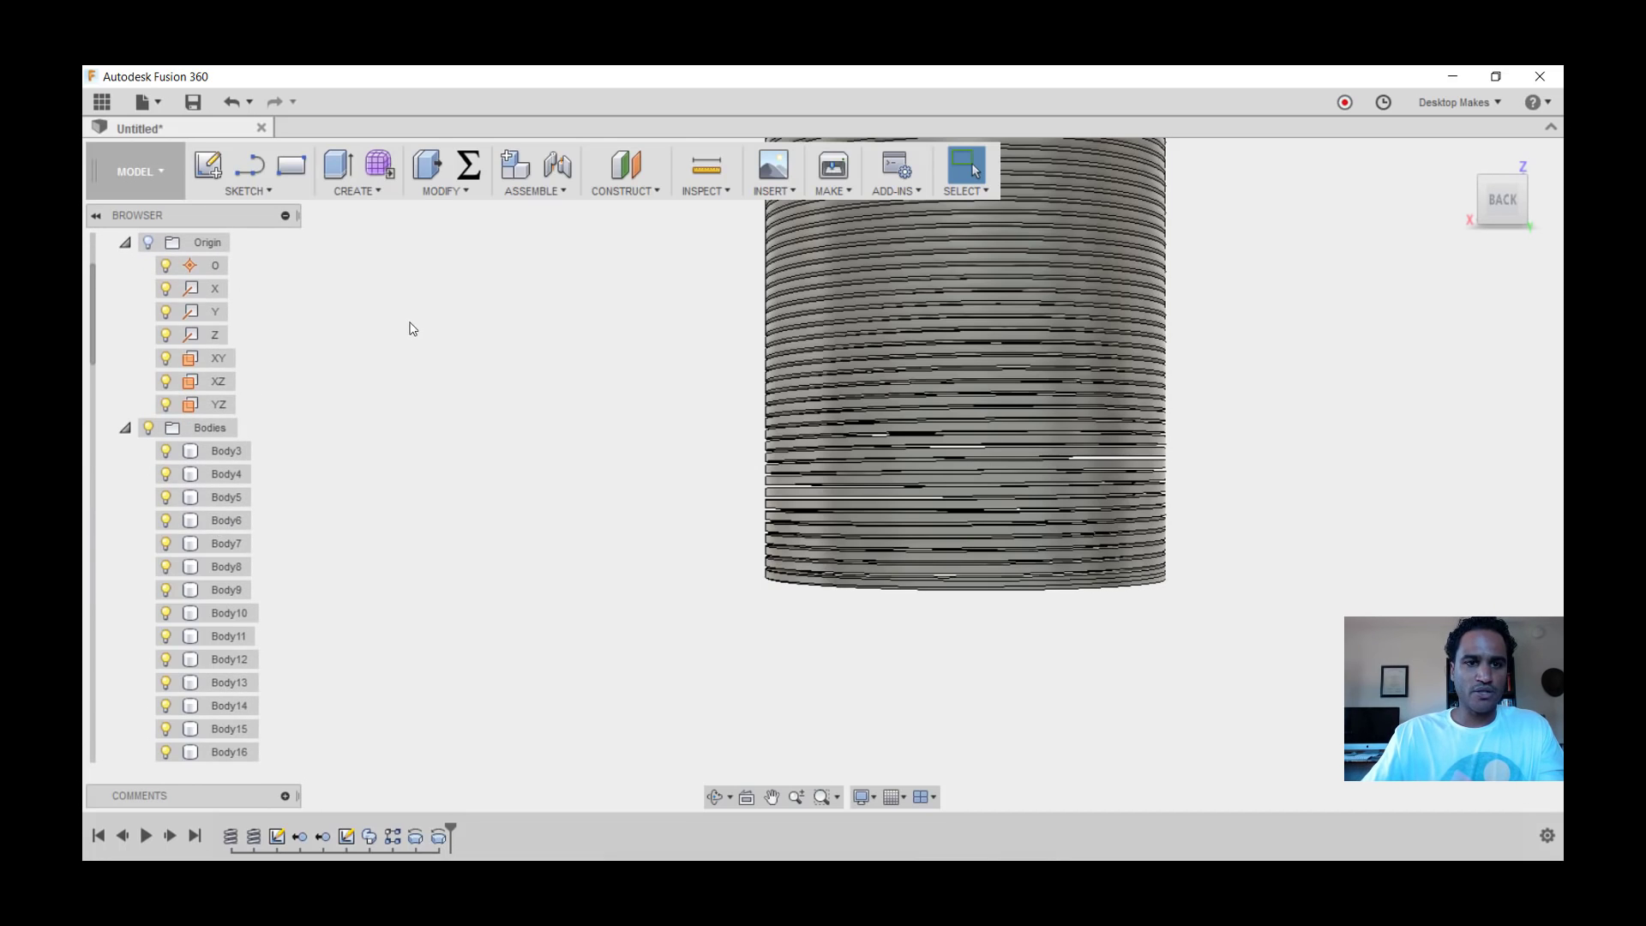
Combine the spring into one solid, joining Body4 through Body54 as tool bodies to the target Body3.
left_click(445, 191)
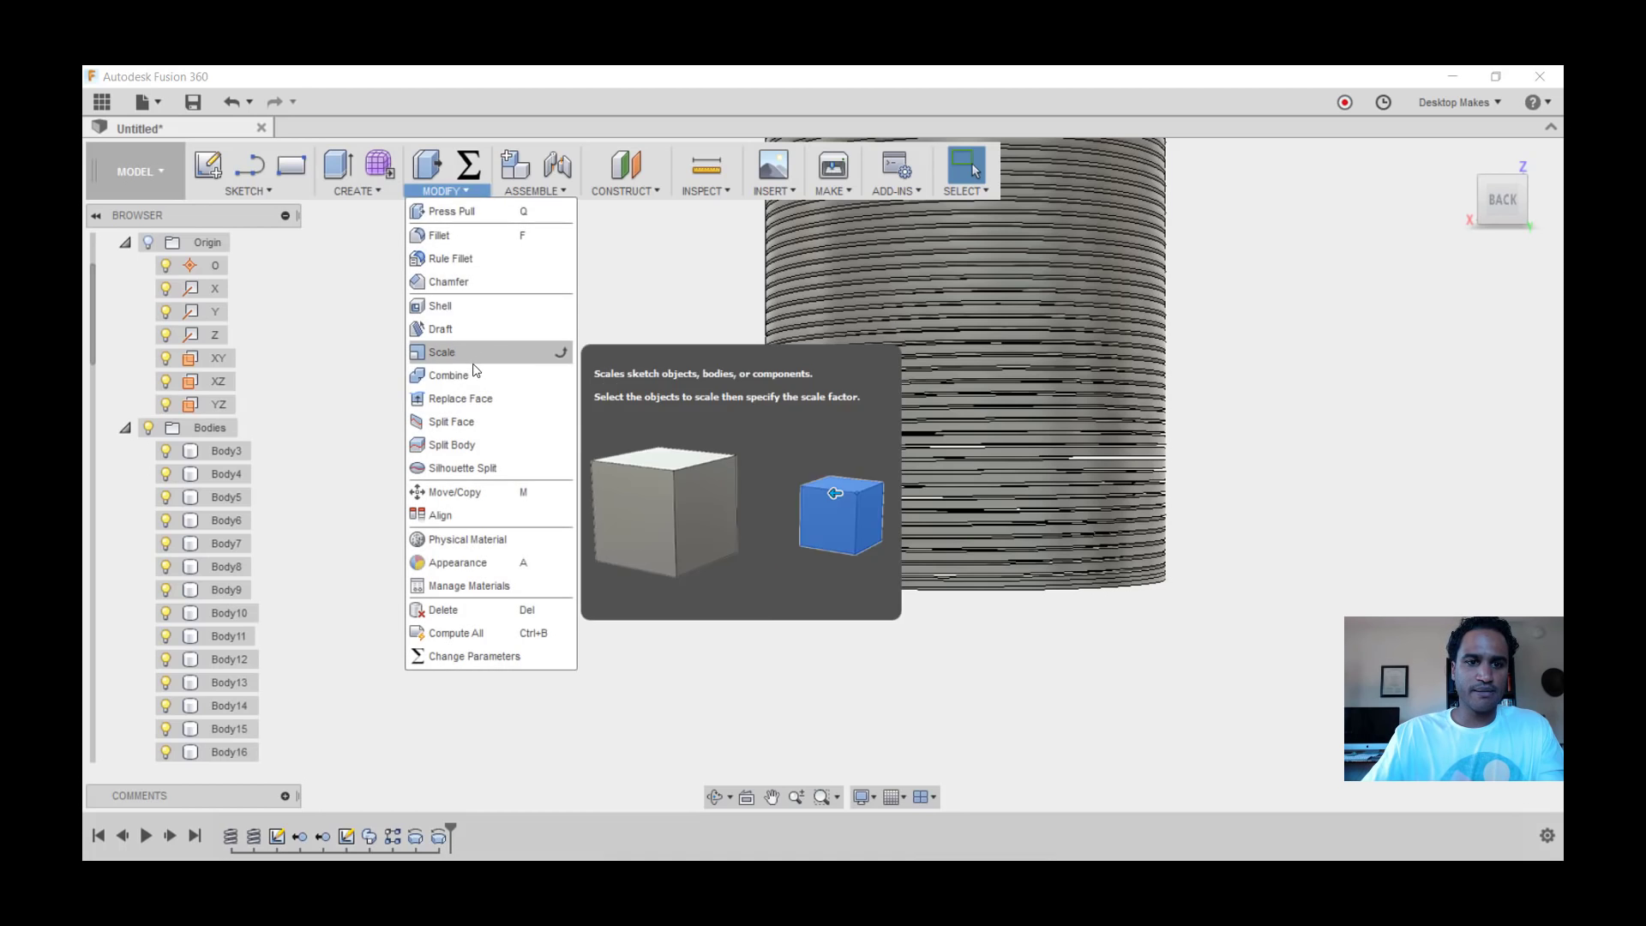
left_click(466, 374)
left_click(221, 450)
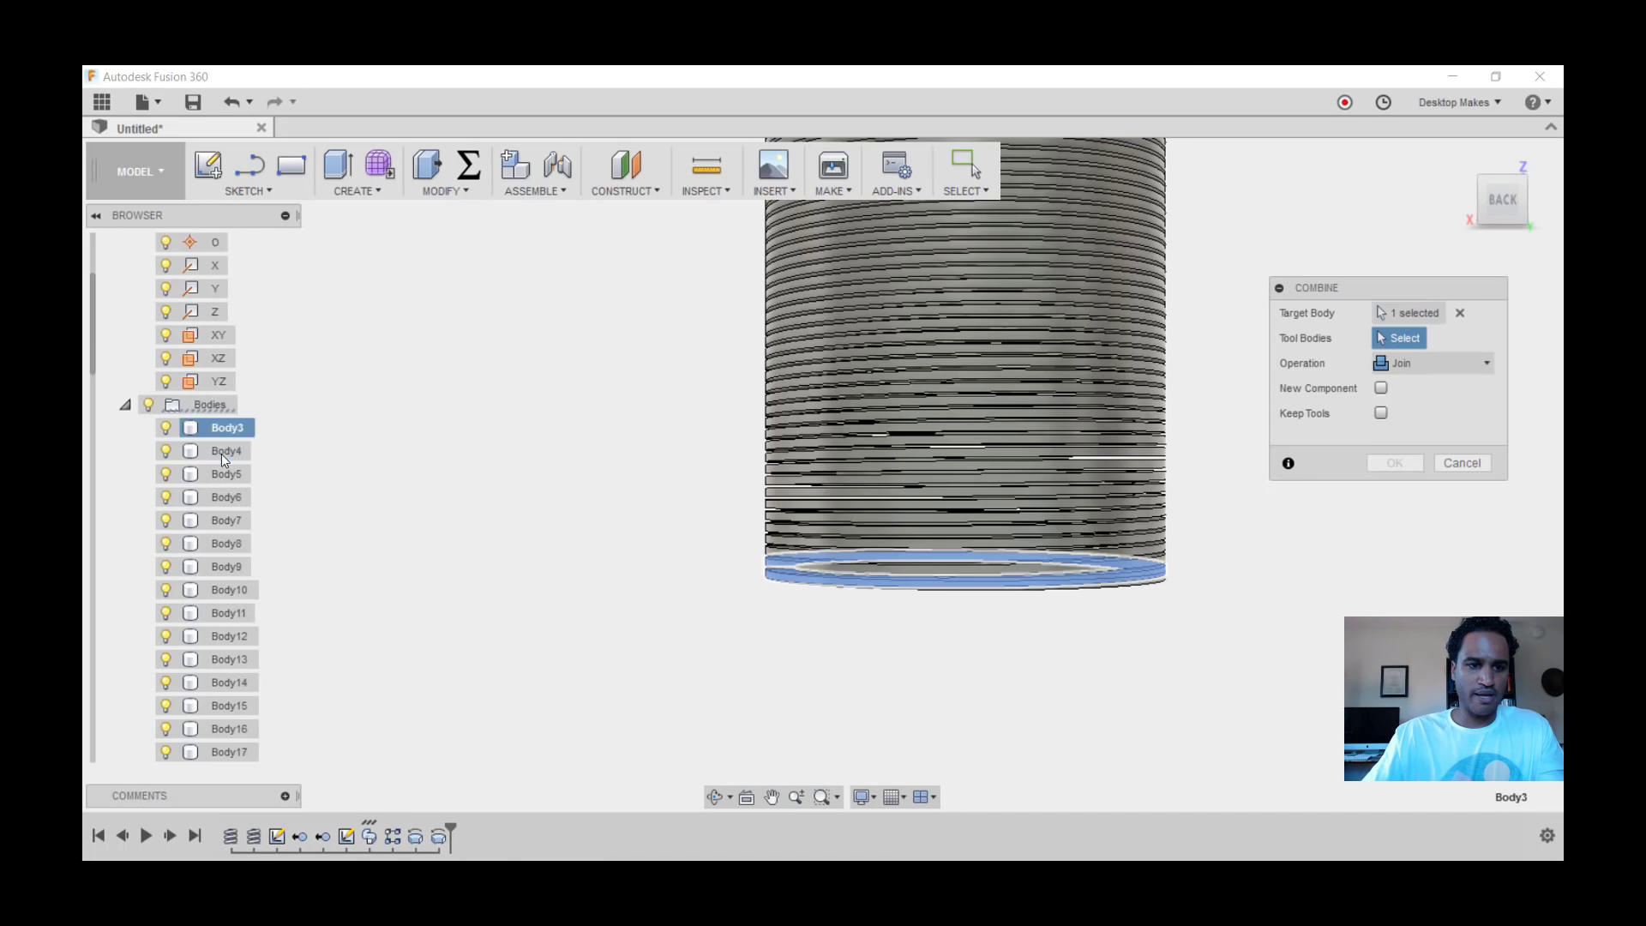
scroll(219, 453, "down", 5)
scroll(210, 442, "down", 7)
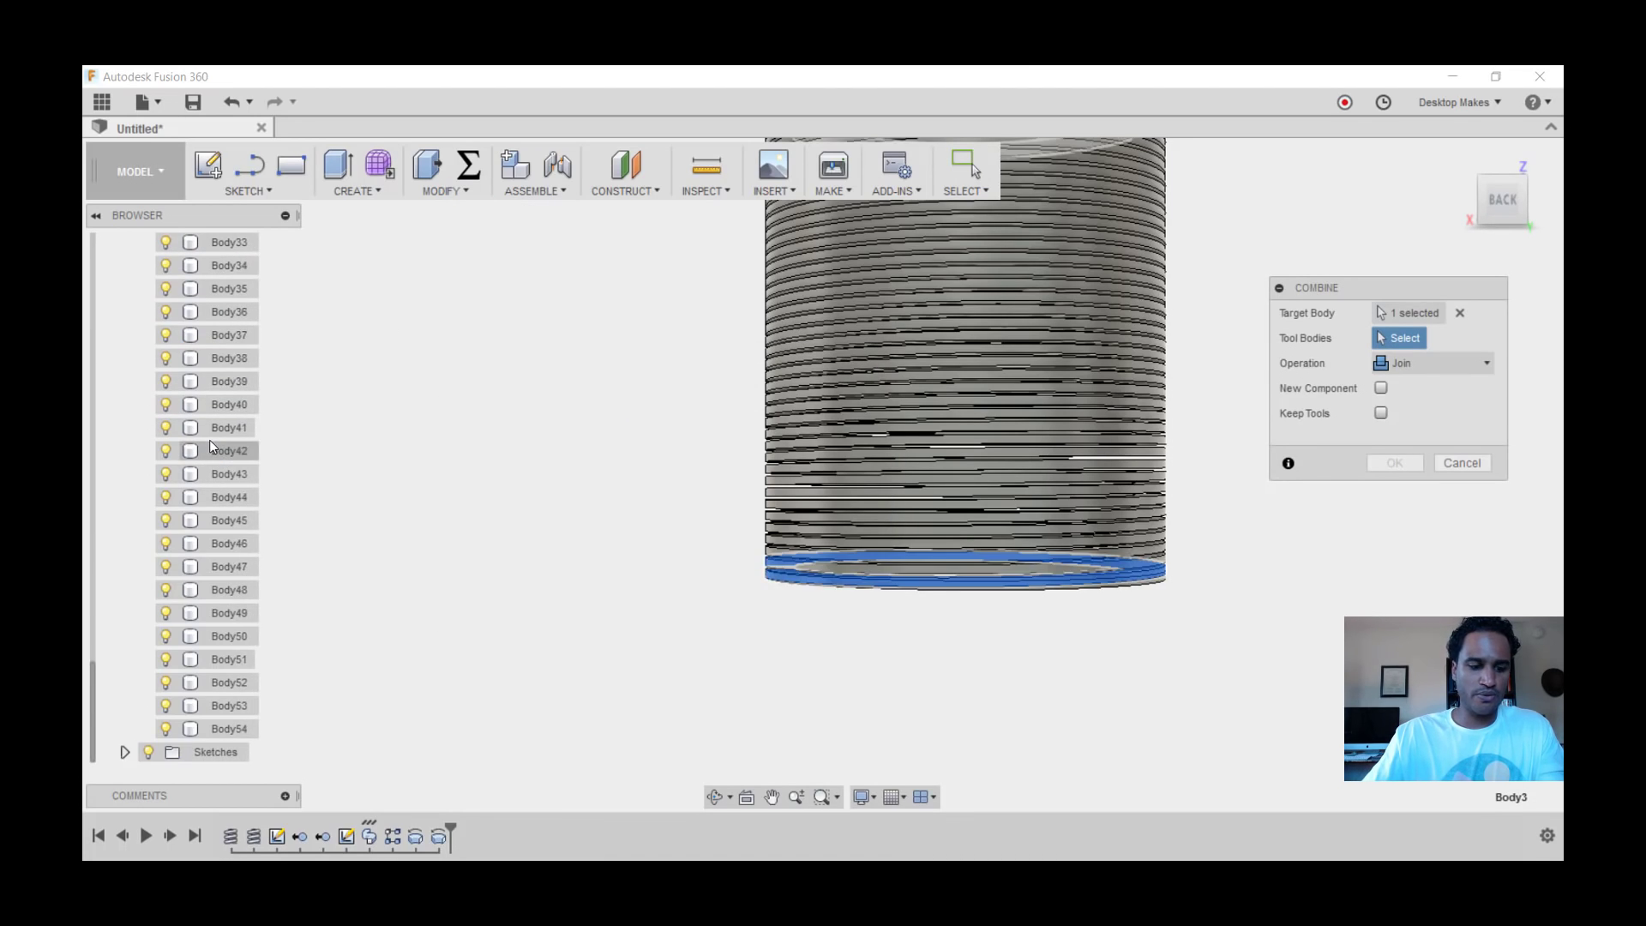
left_click(230, 729)
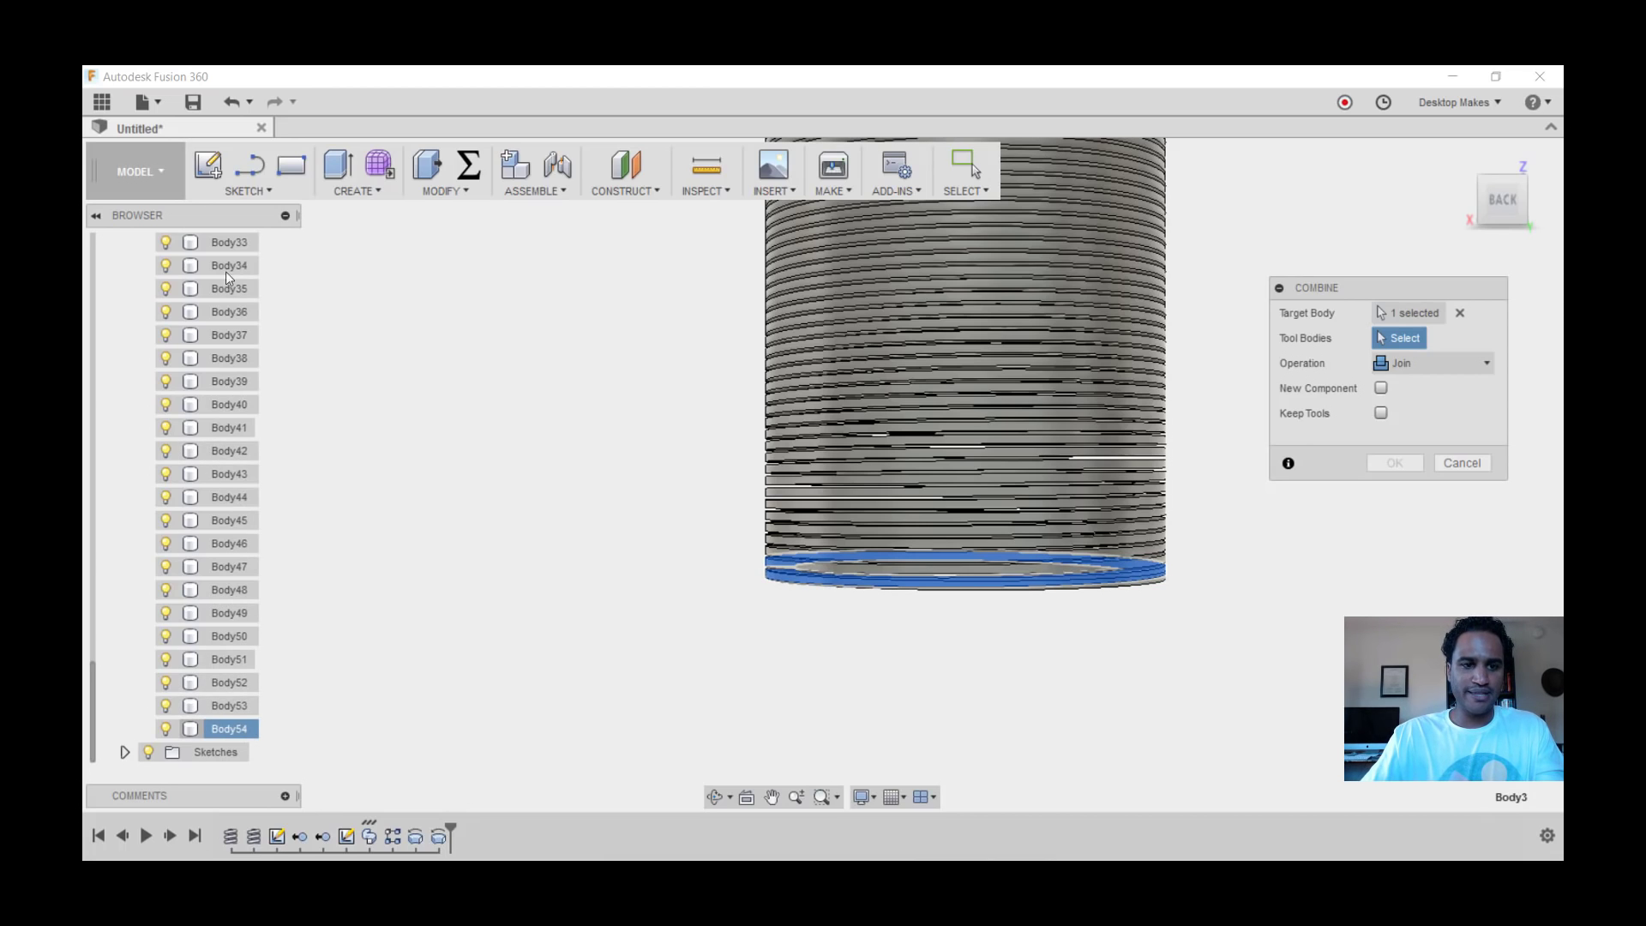
left_click(199, 665, "shift")
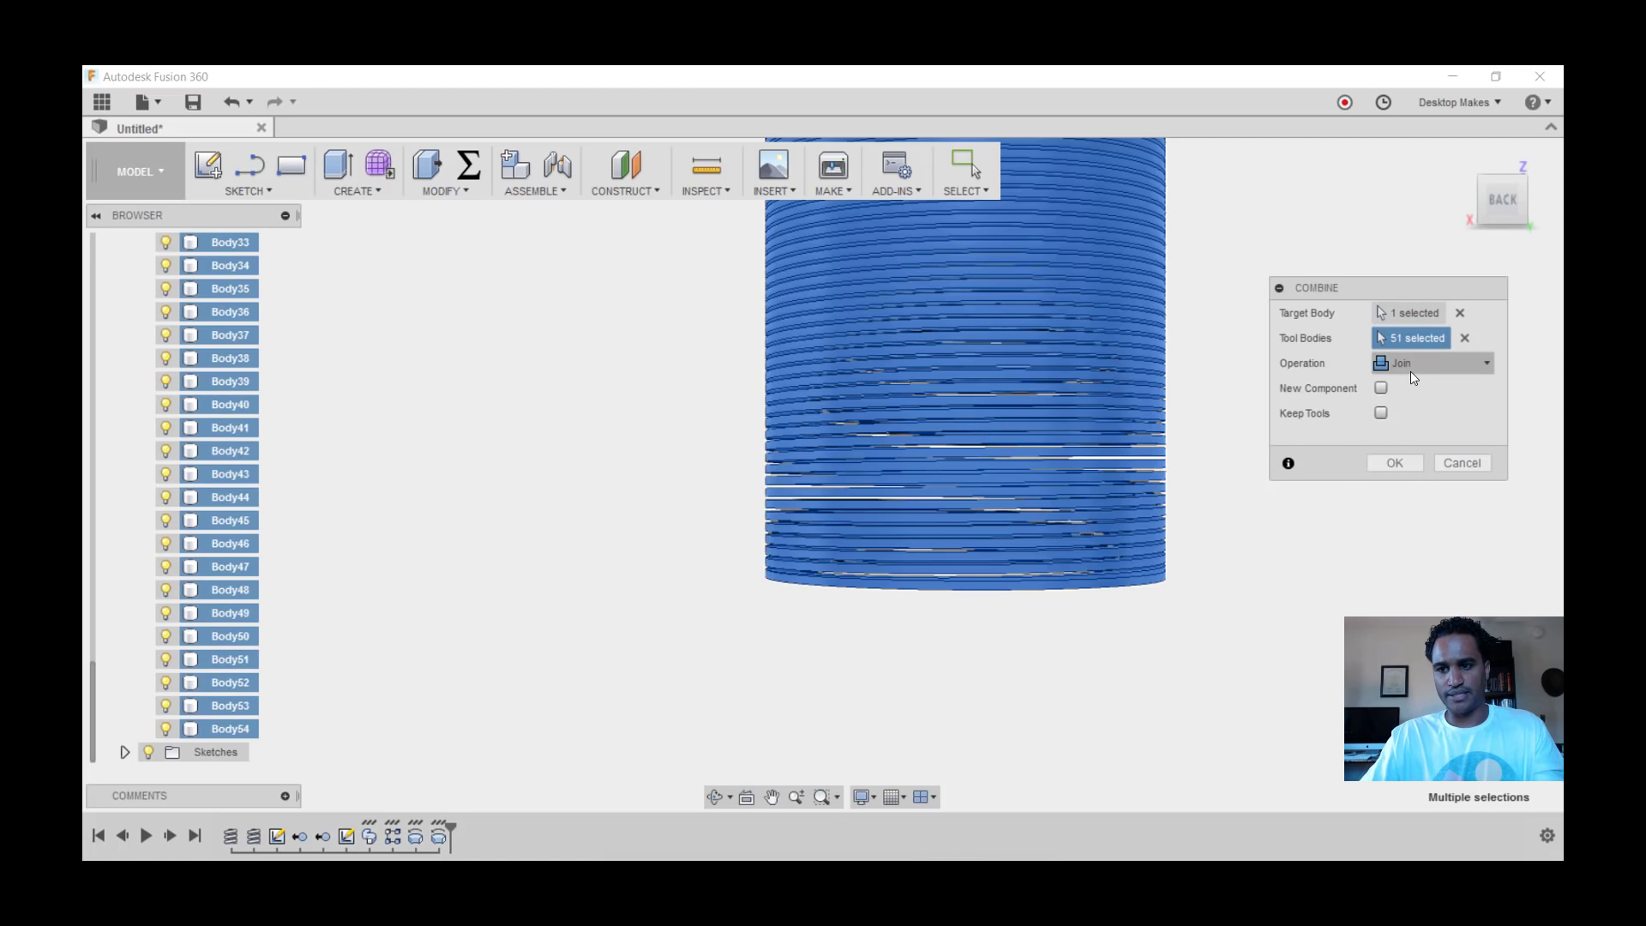
left_click(1411, 466)
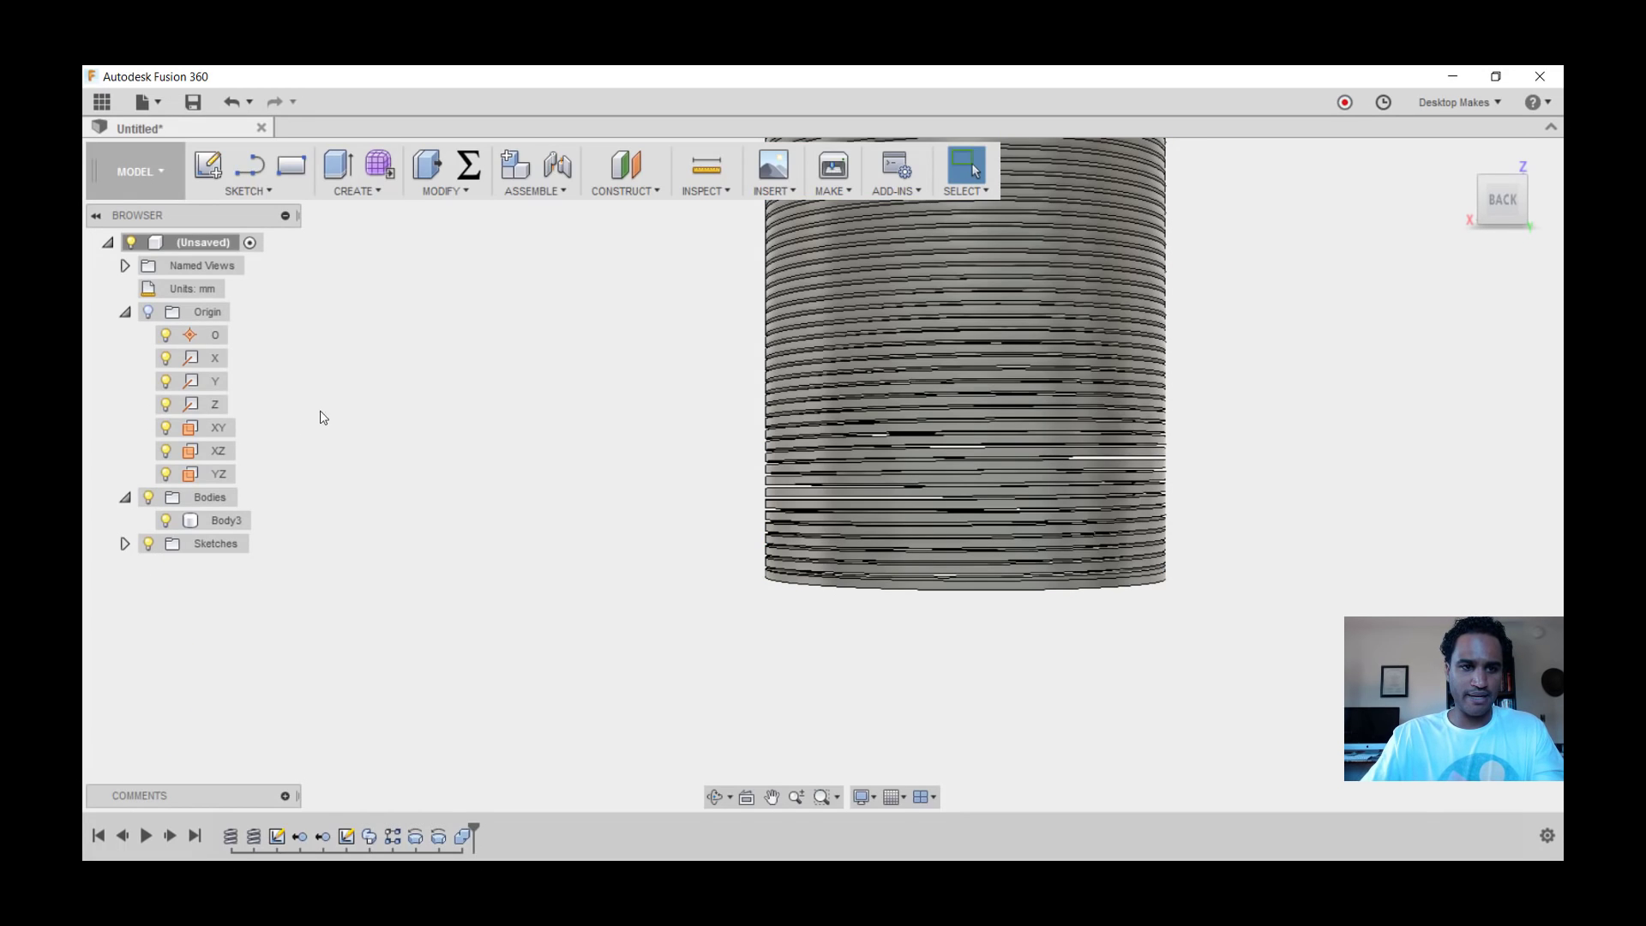
Check the combined spring by toggling its body's visibility off and on and viewing the whole model from the side.
left_click(125, 312)
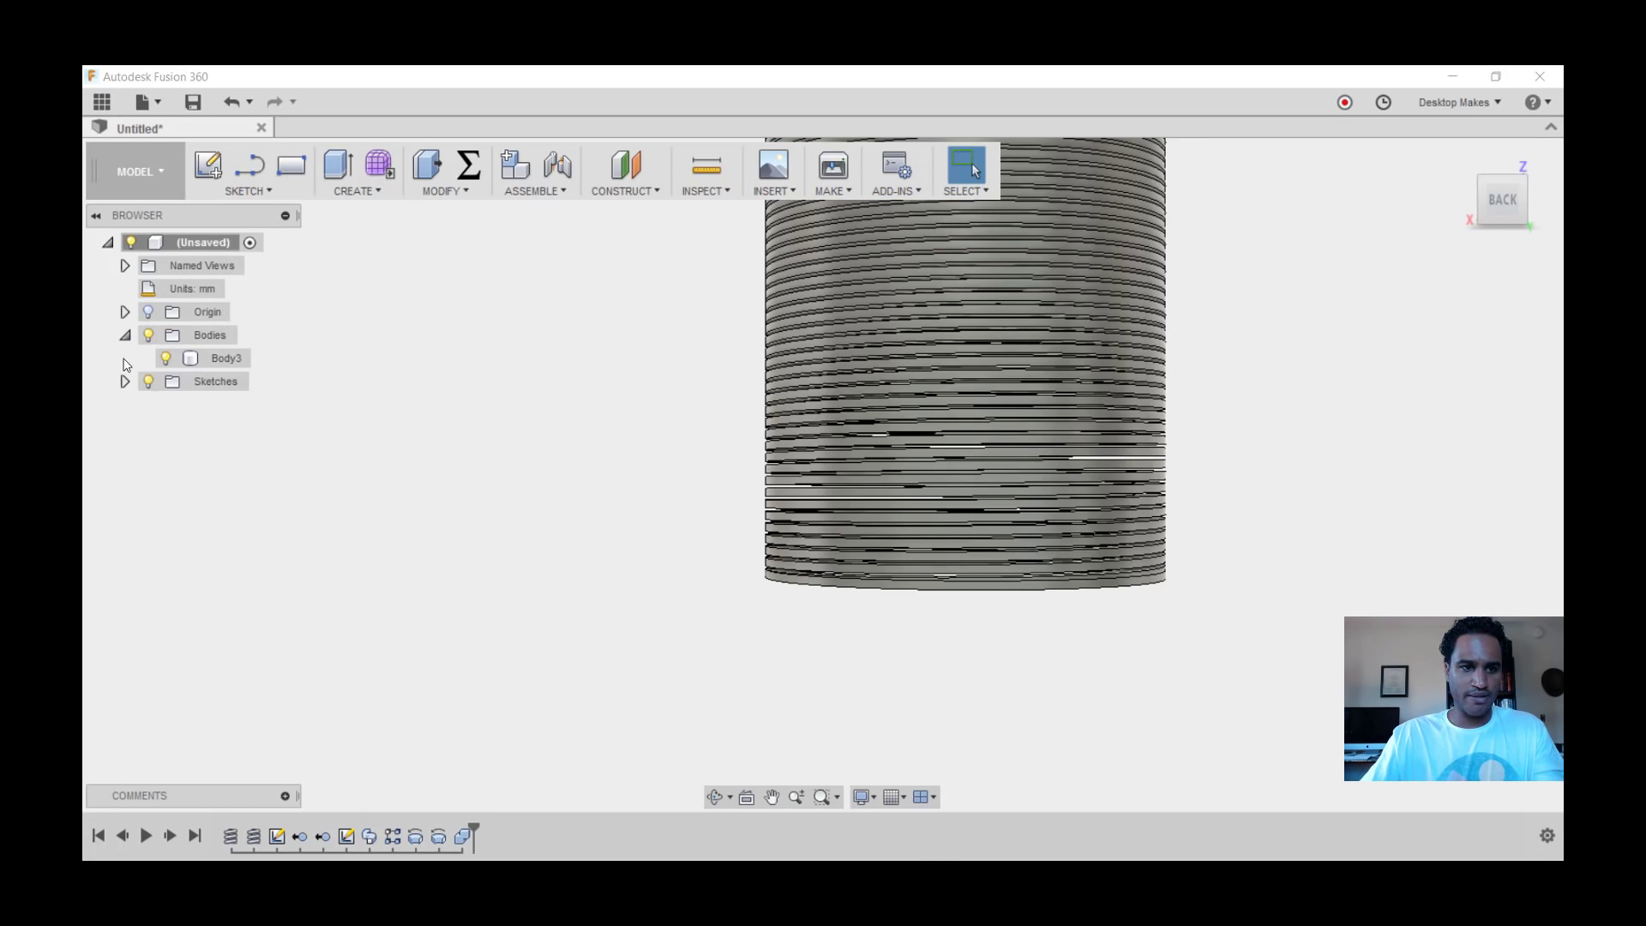
left_click(166, 359)
left_click(167, 358)
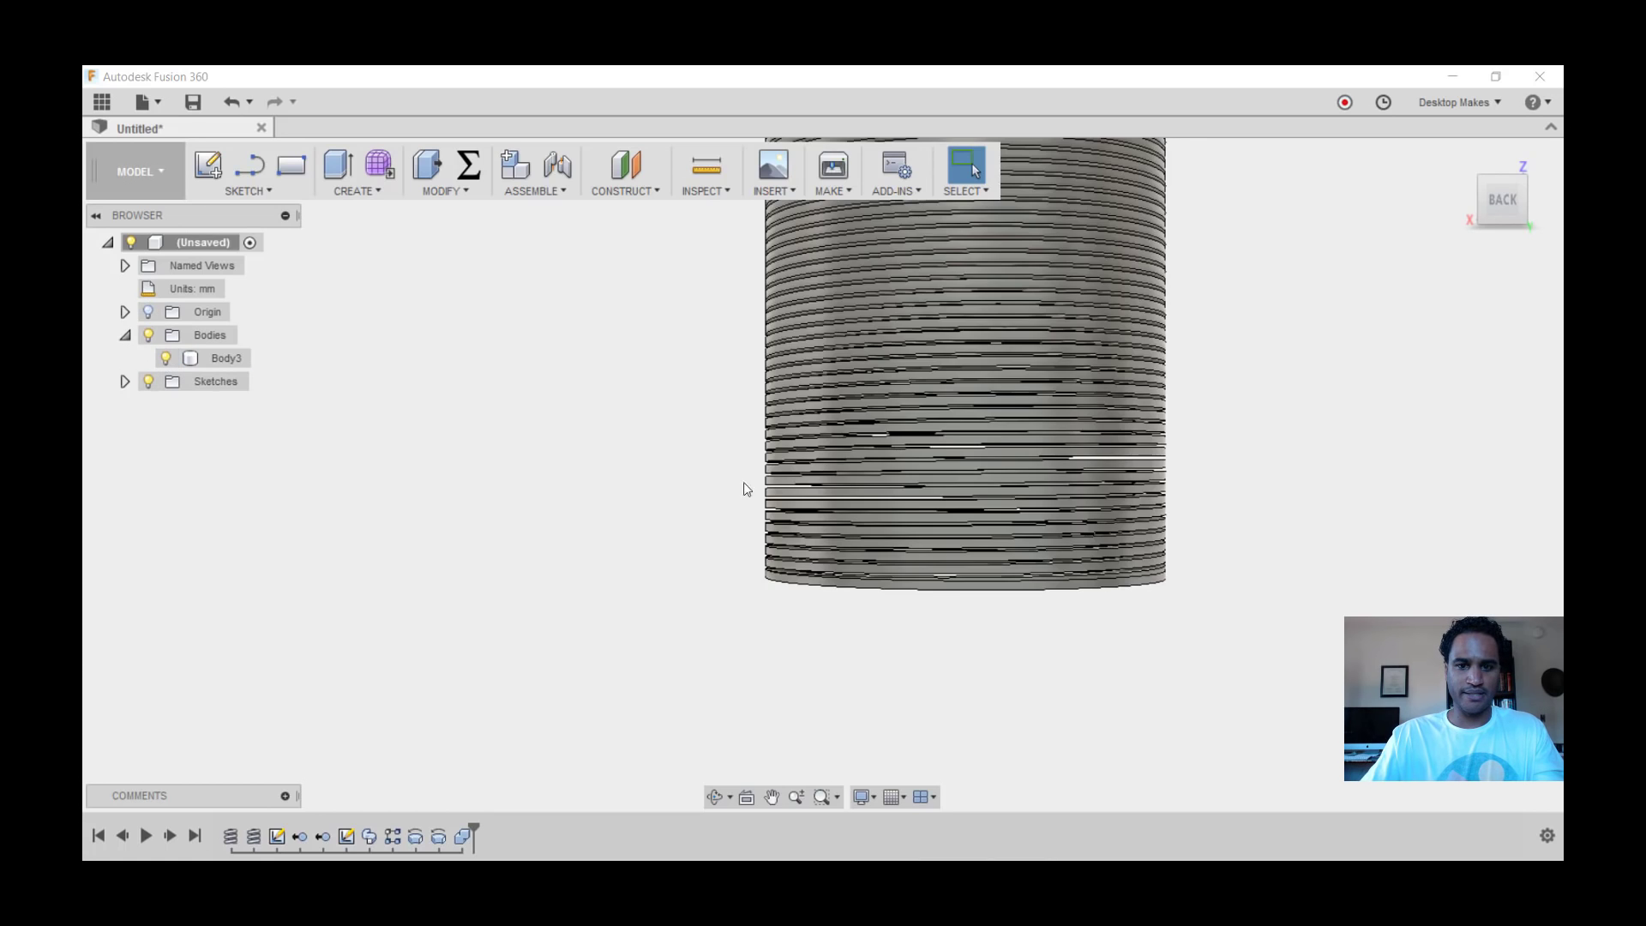
scroll(1153, 529, "down", 3)
middle_click_drag(1154, 529, 1092, 529, "shift")
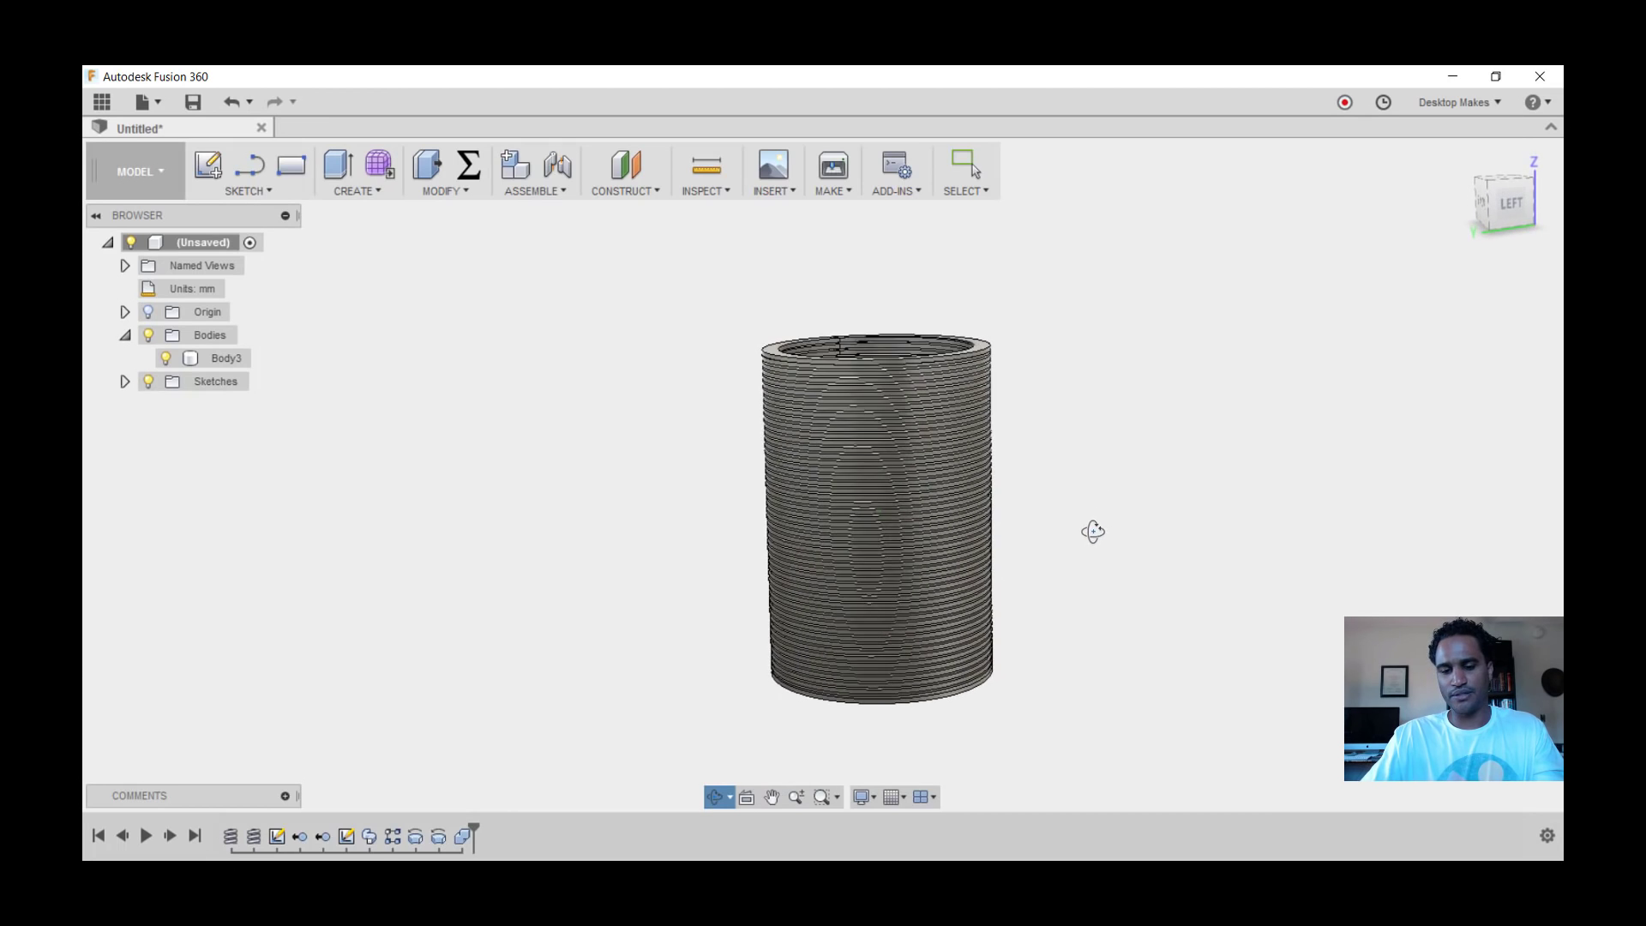
Send the combined spring body to Simplify3D with the 3D Print command, enabling output to the 3D print utility.
key("Escape")
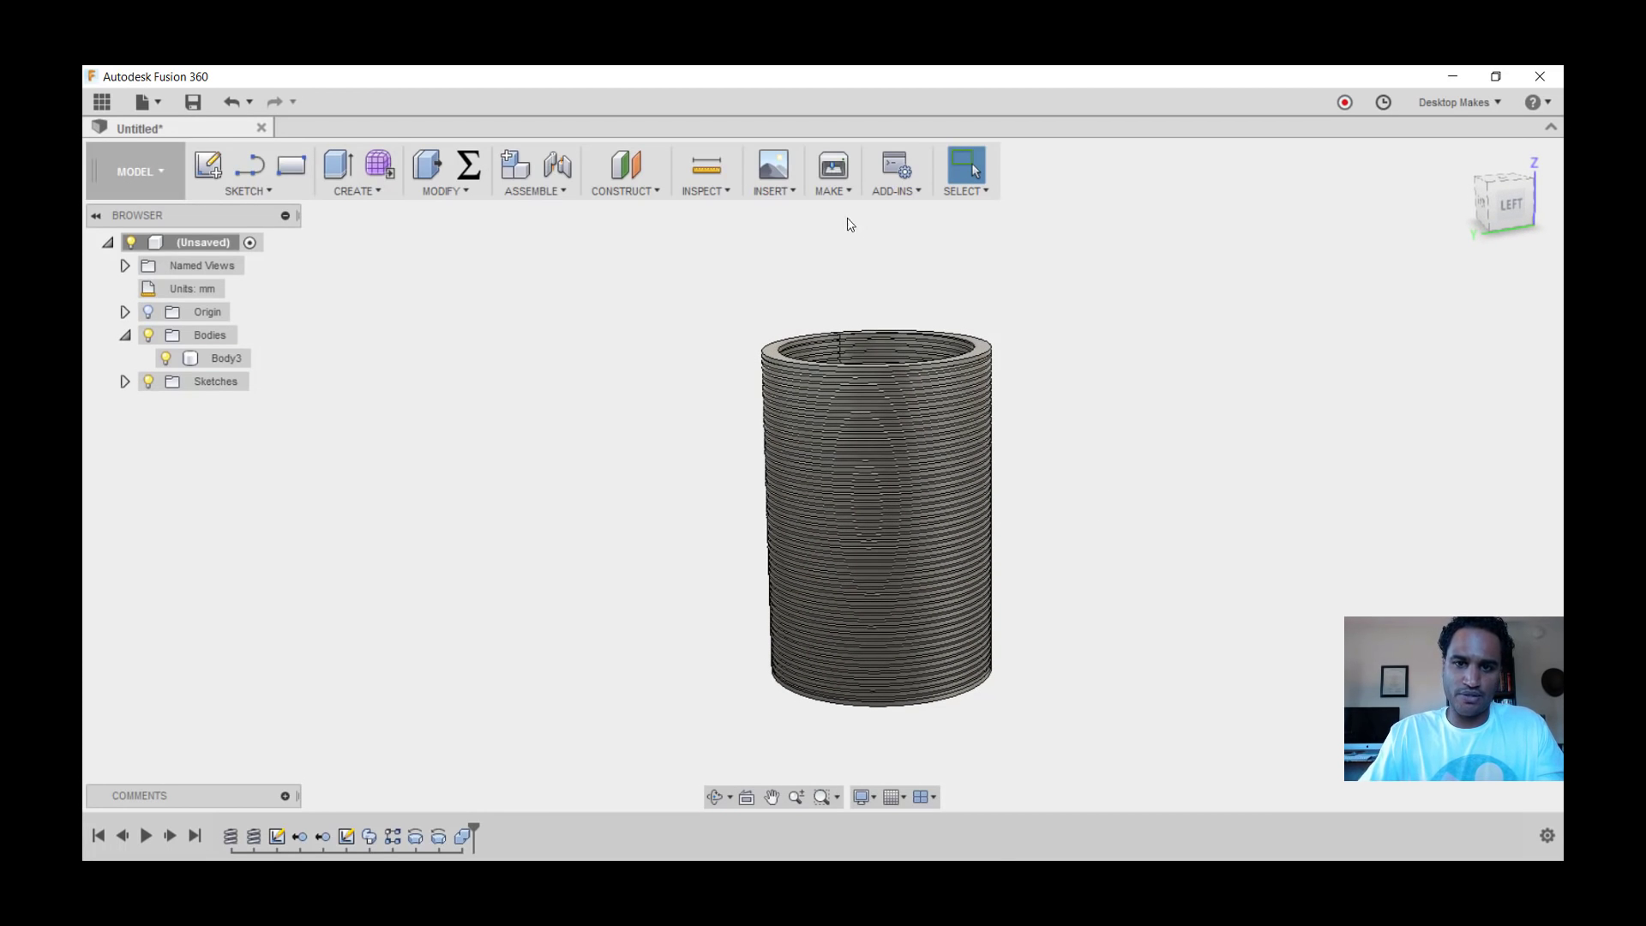
left_click(830, 190)
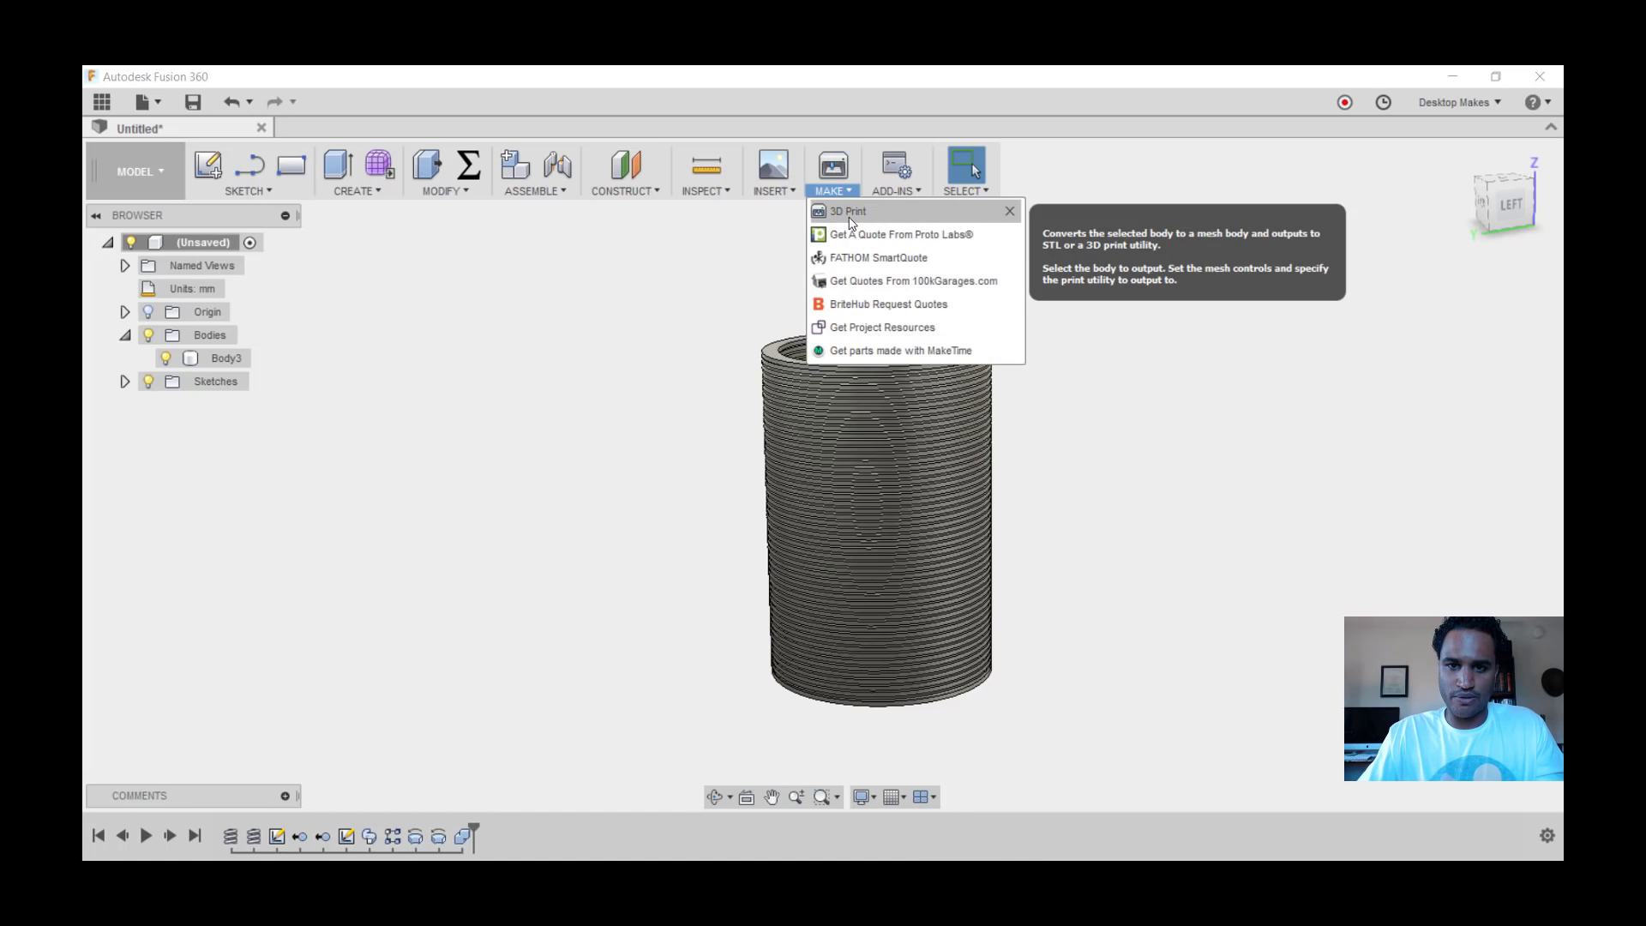
left_click(849, 213)
left_click(865, 401)
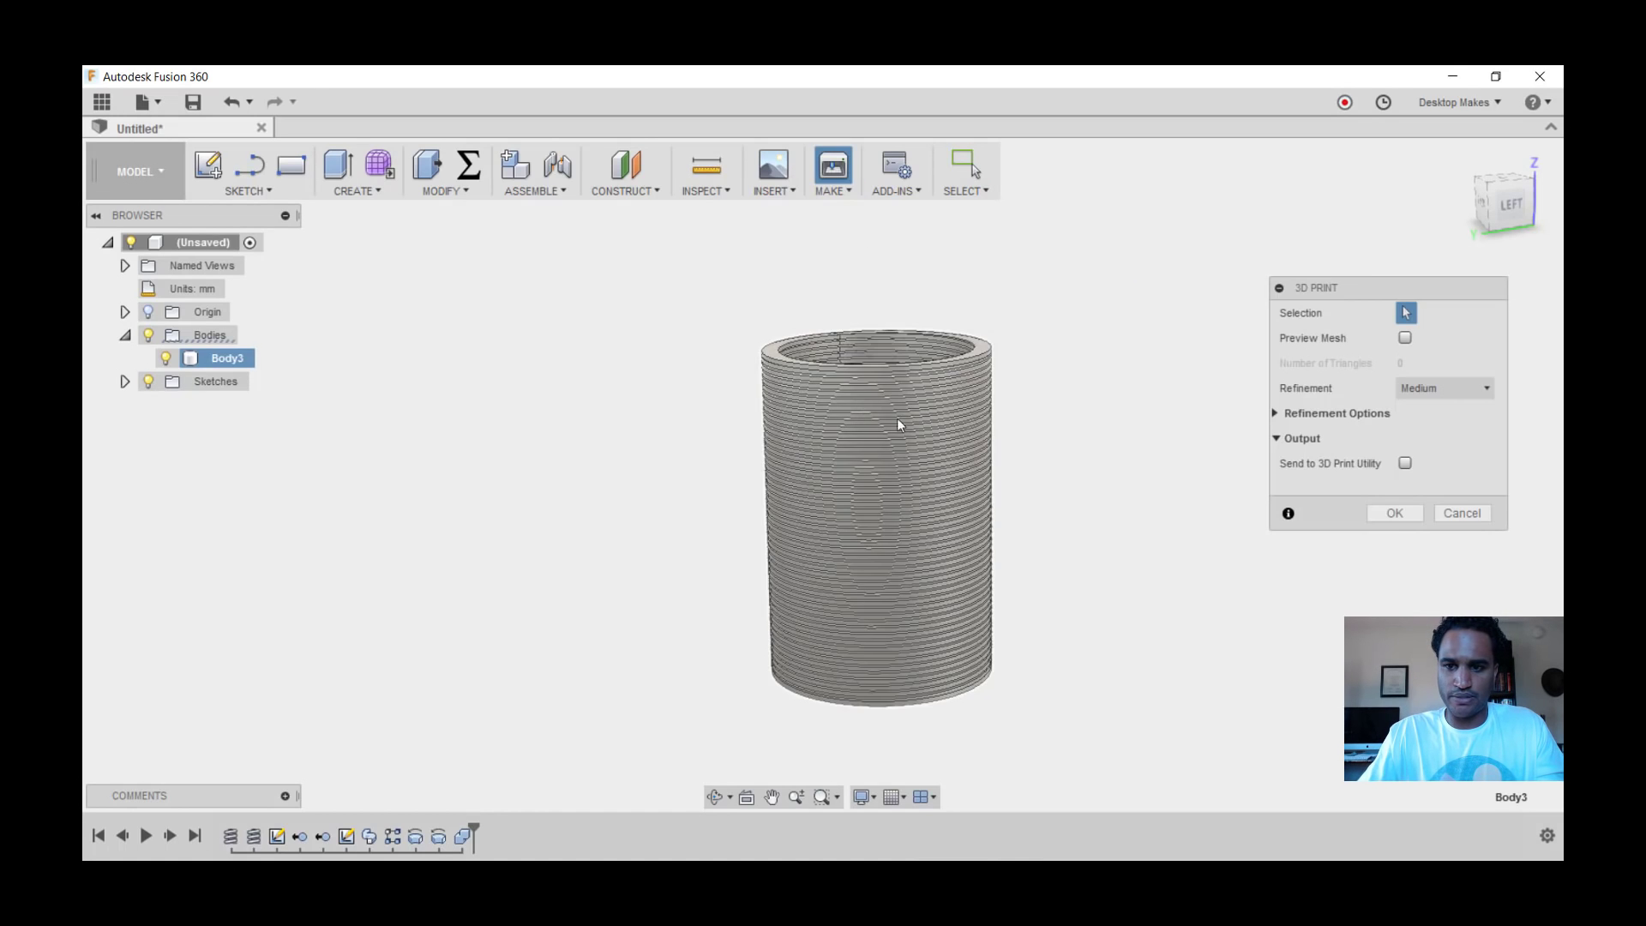
left_click(1405, 463)
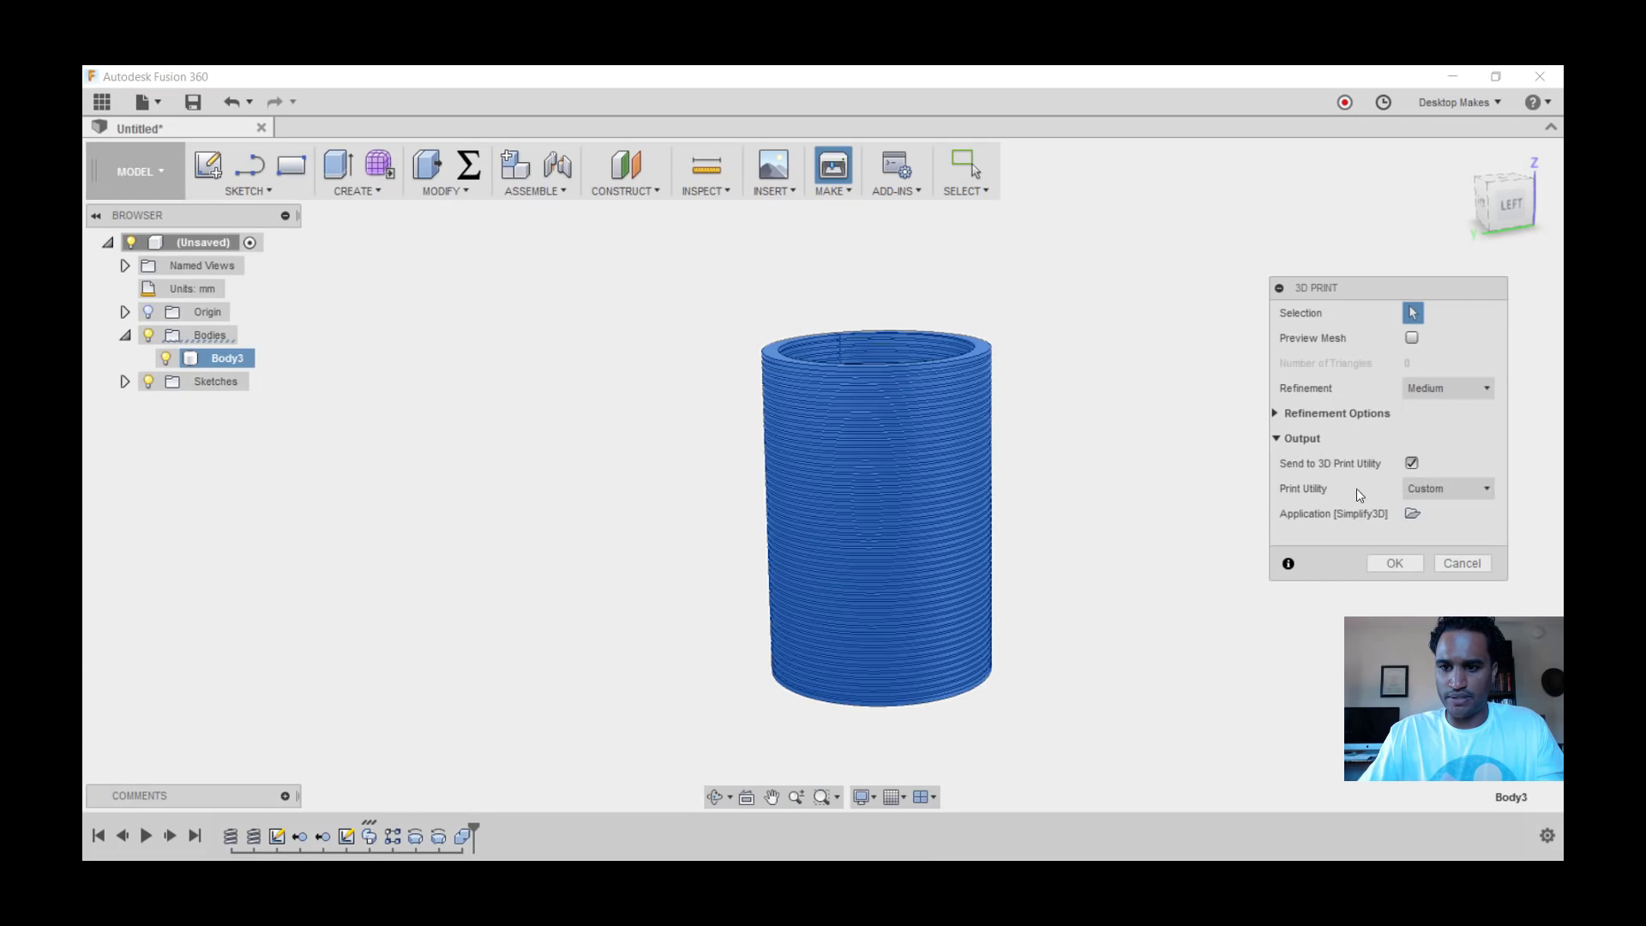
left_click(1395, 564)
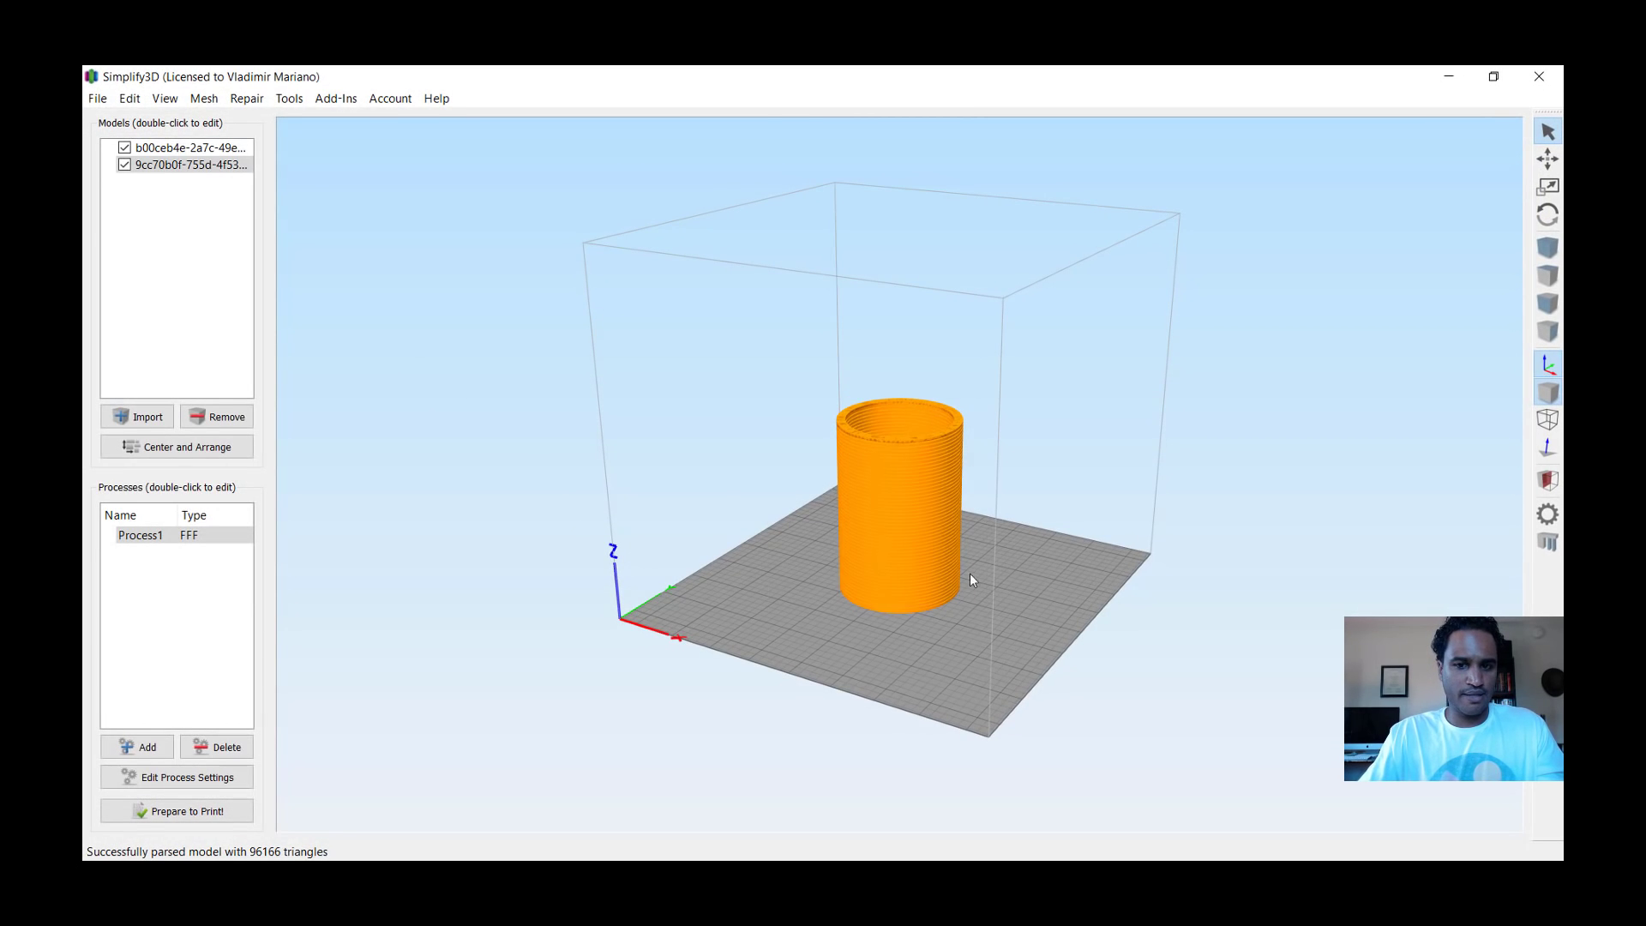
Remove the first of the two overlapping models from the build plate and prepare the remaining spring for printing.
left_click(195, 151)
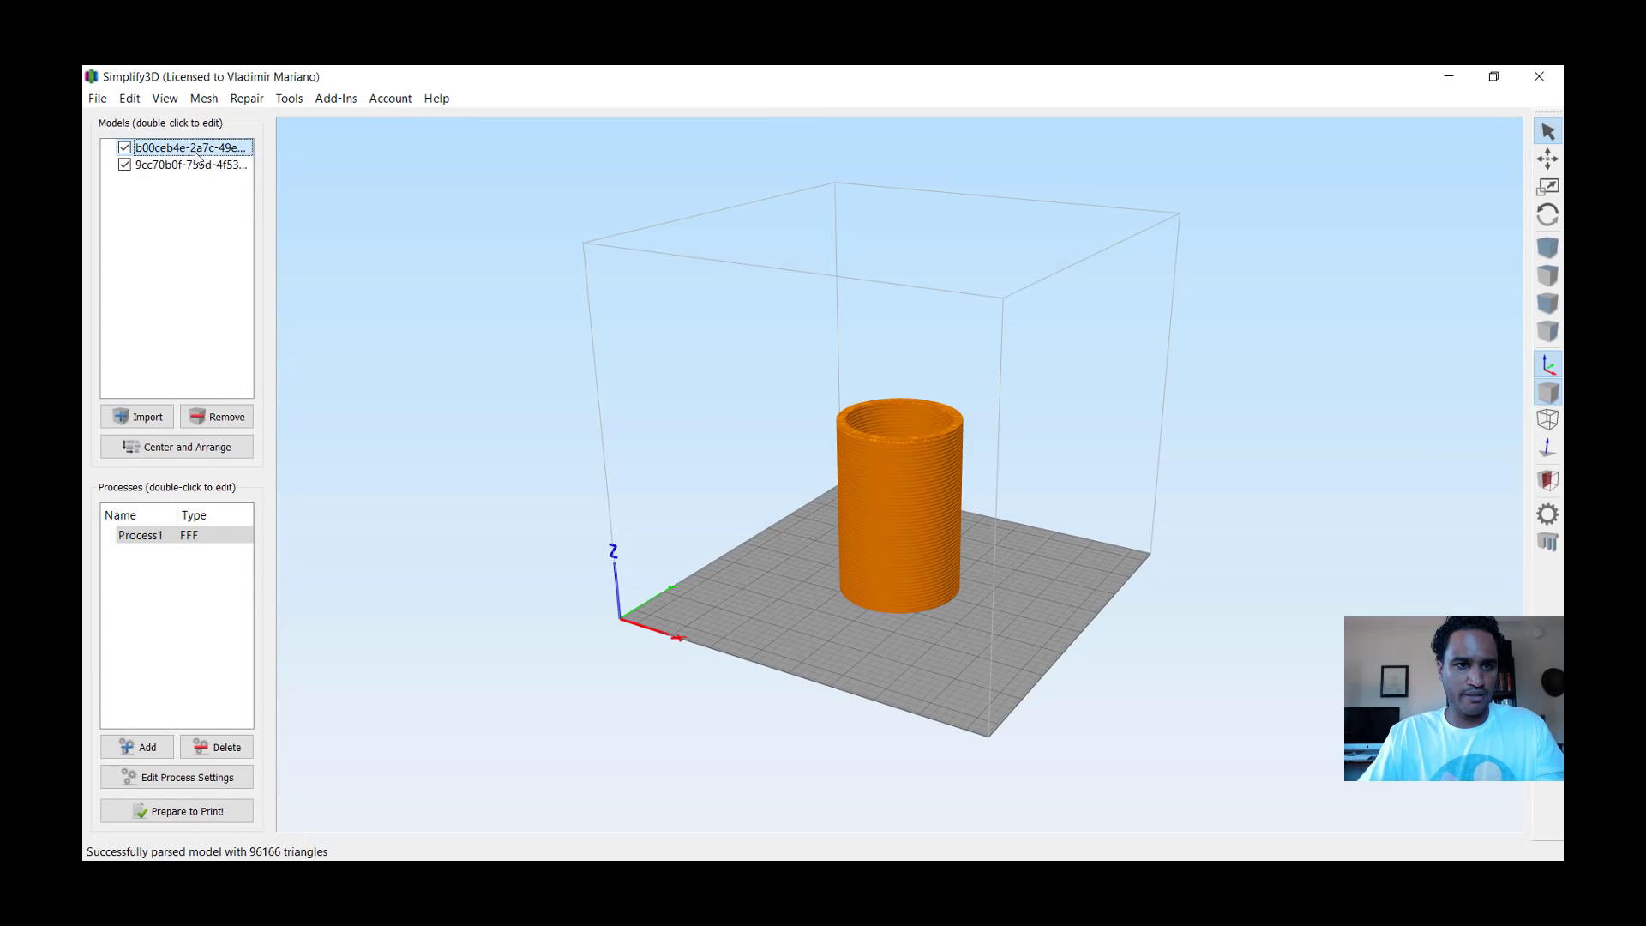
left_click(206, 417)
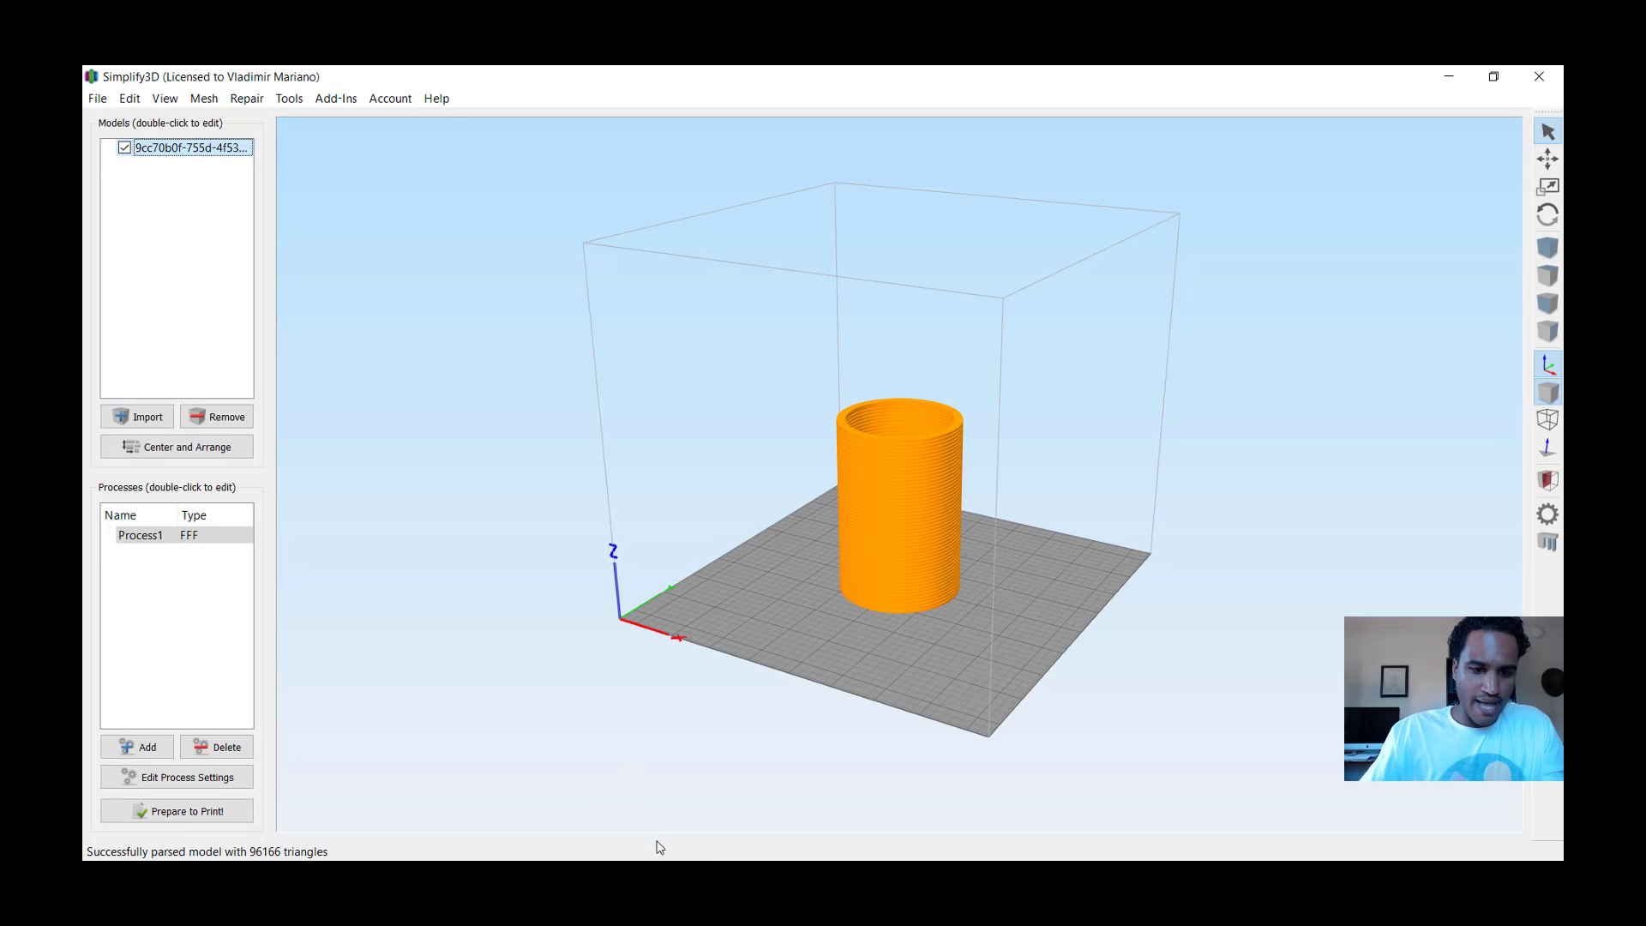
left_click(135, 811)
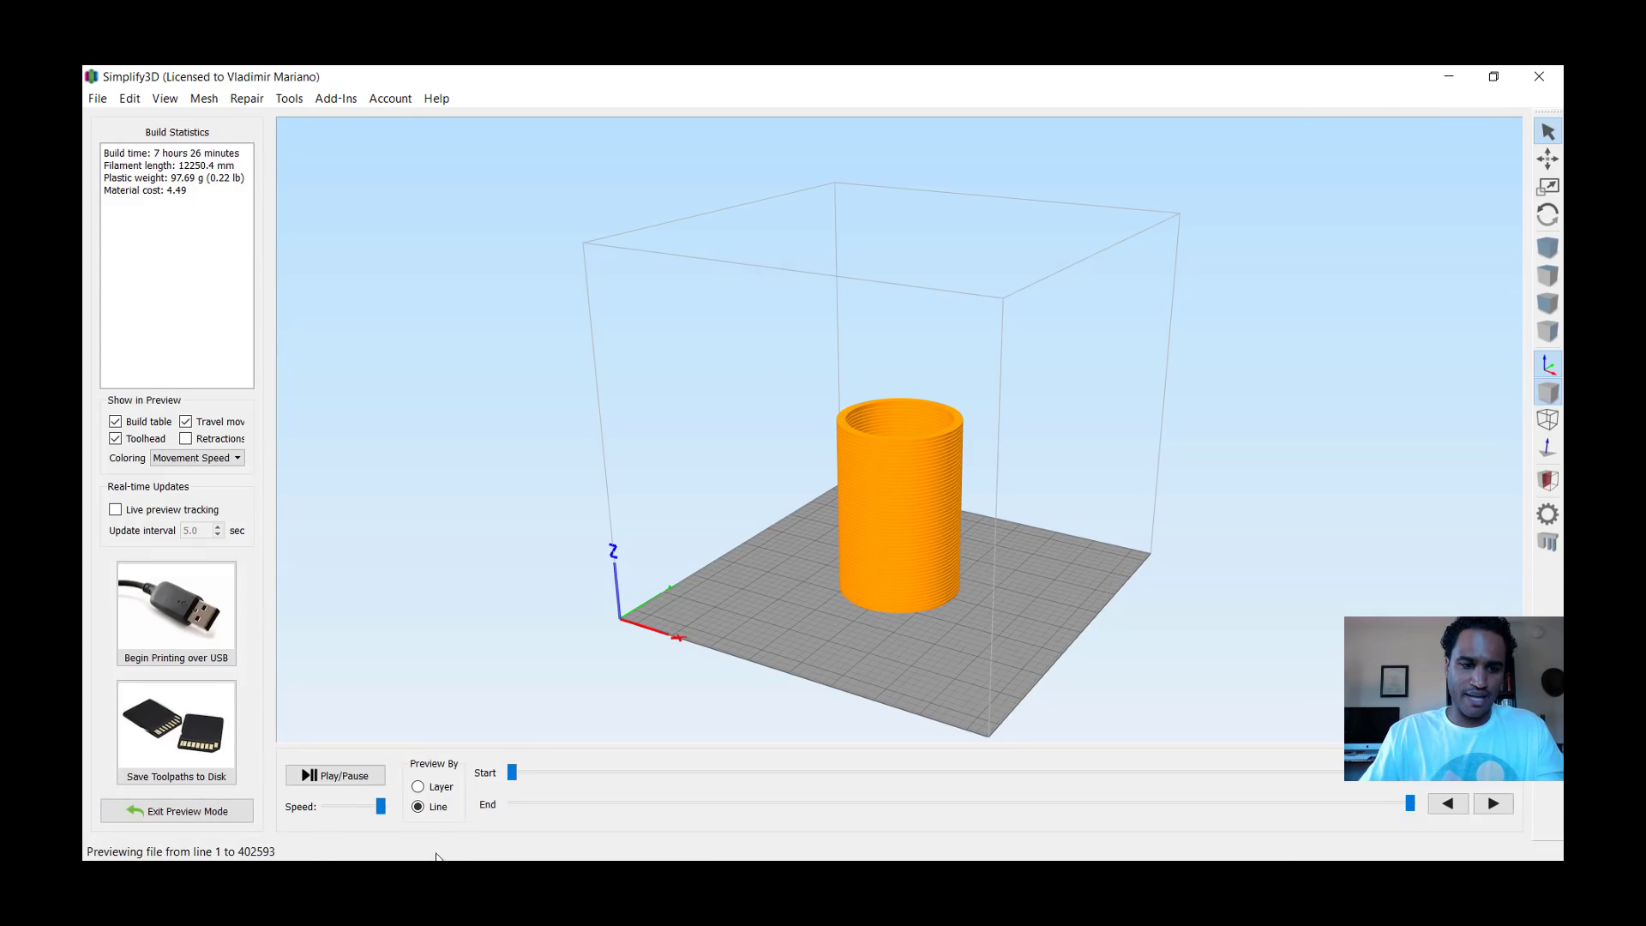
Play the toolpath preview line by line and examine the first layers of the ring from above.
left_click(359, 776)
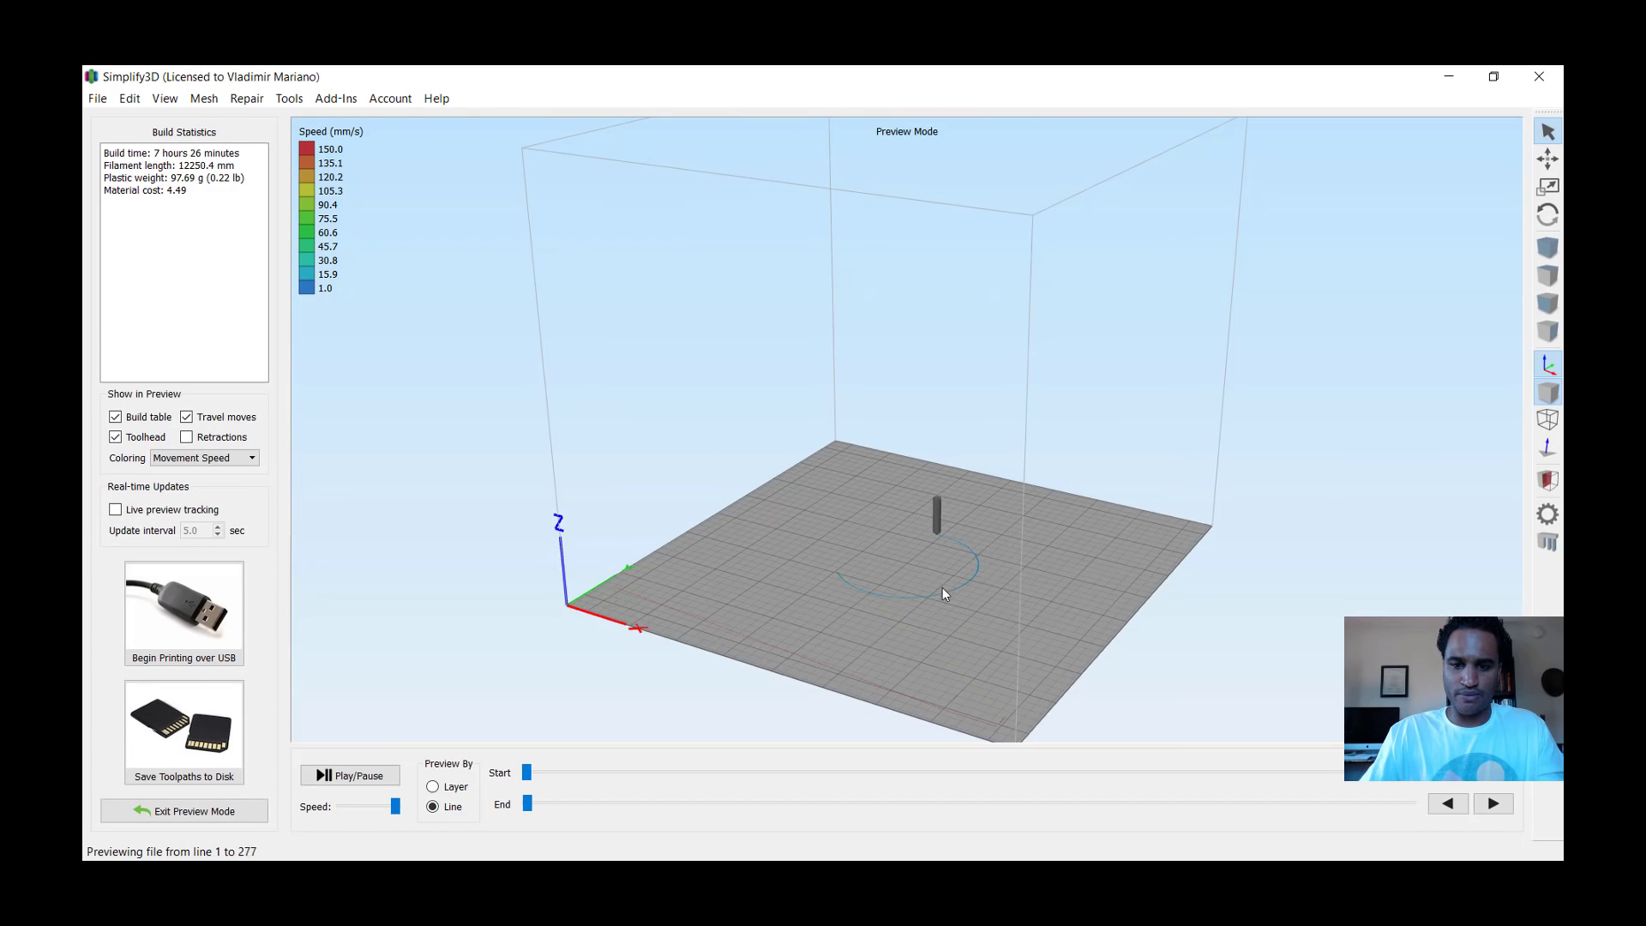
scroll(943, 591, "up", 5)
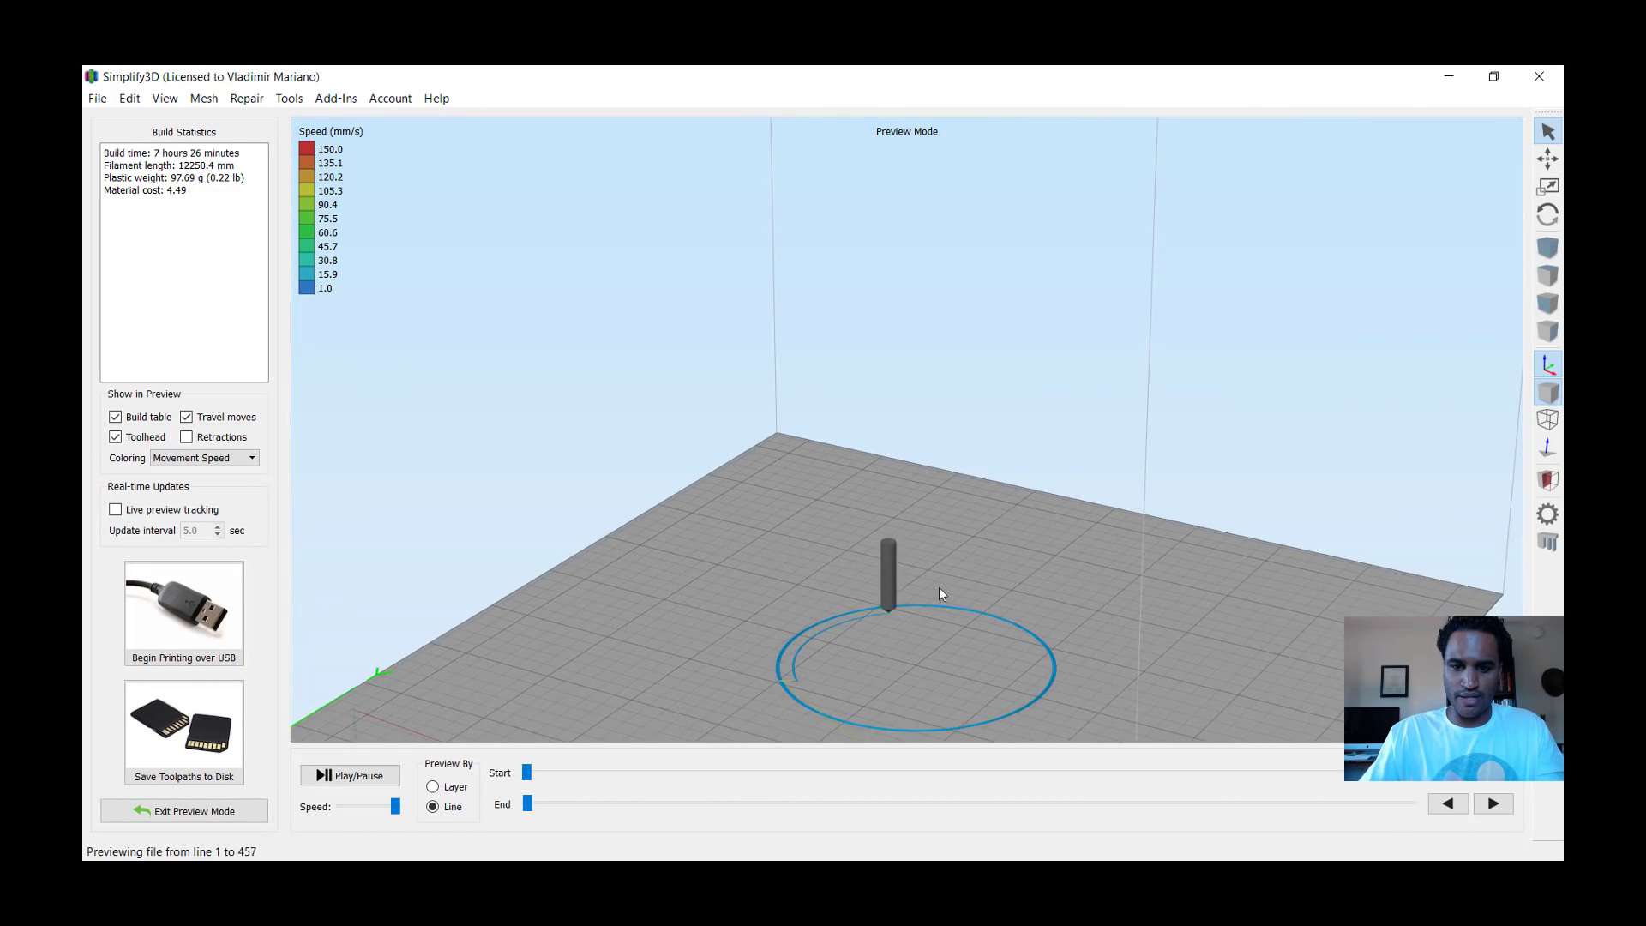
mouse_move(939, 592)
left_mouse_down()
mouse_move(979, 701)
mouse_move(997, 467)
left_mouse_up()
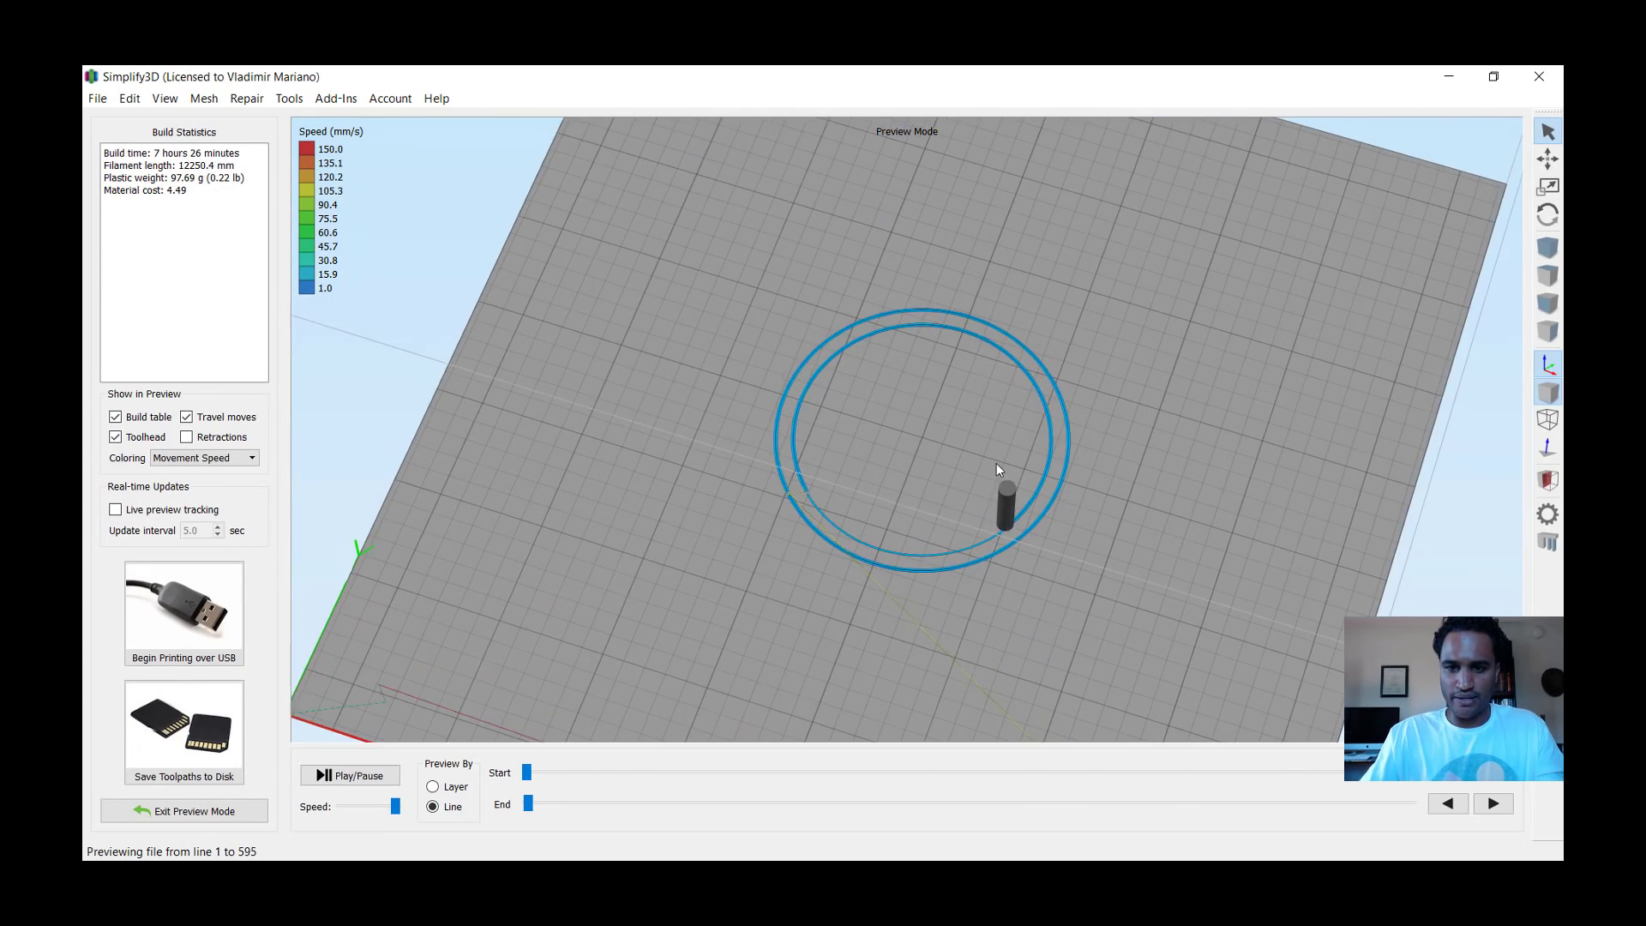
scroll(996, 463, "up", 3)
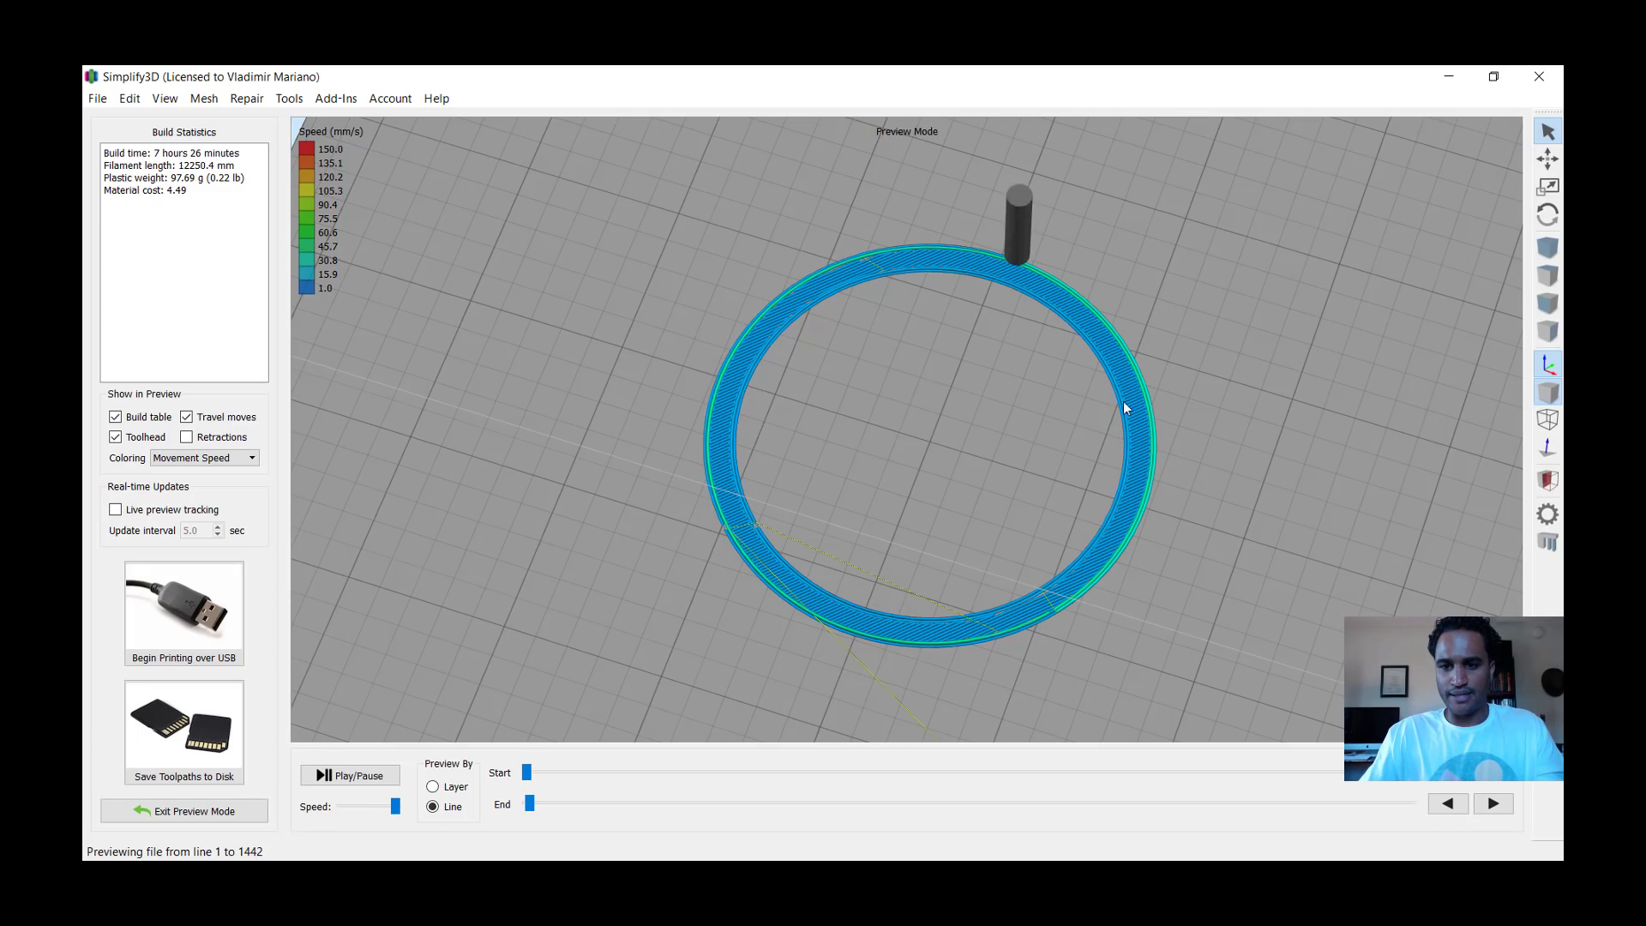
scroll(1200, 621, "up", 1)
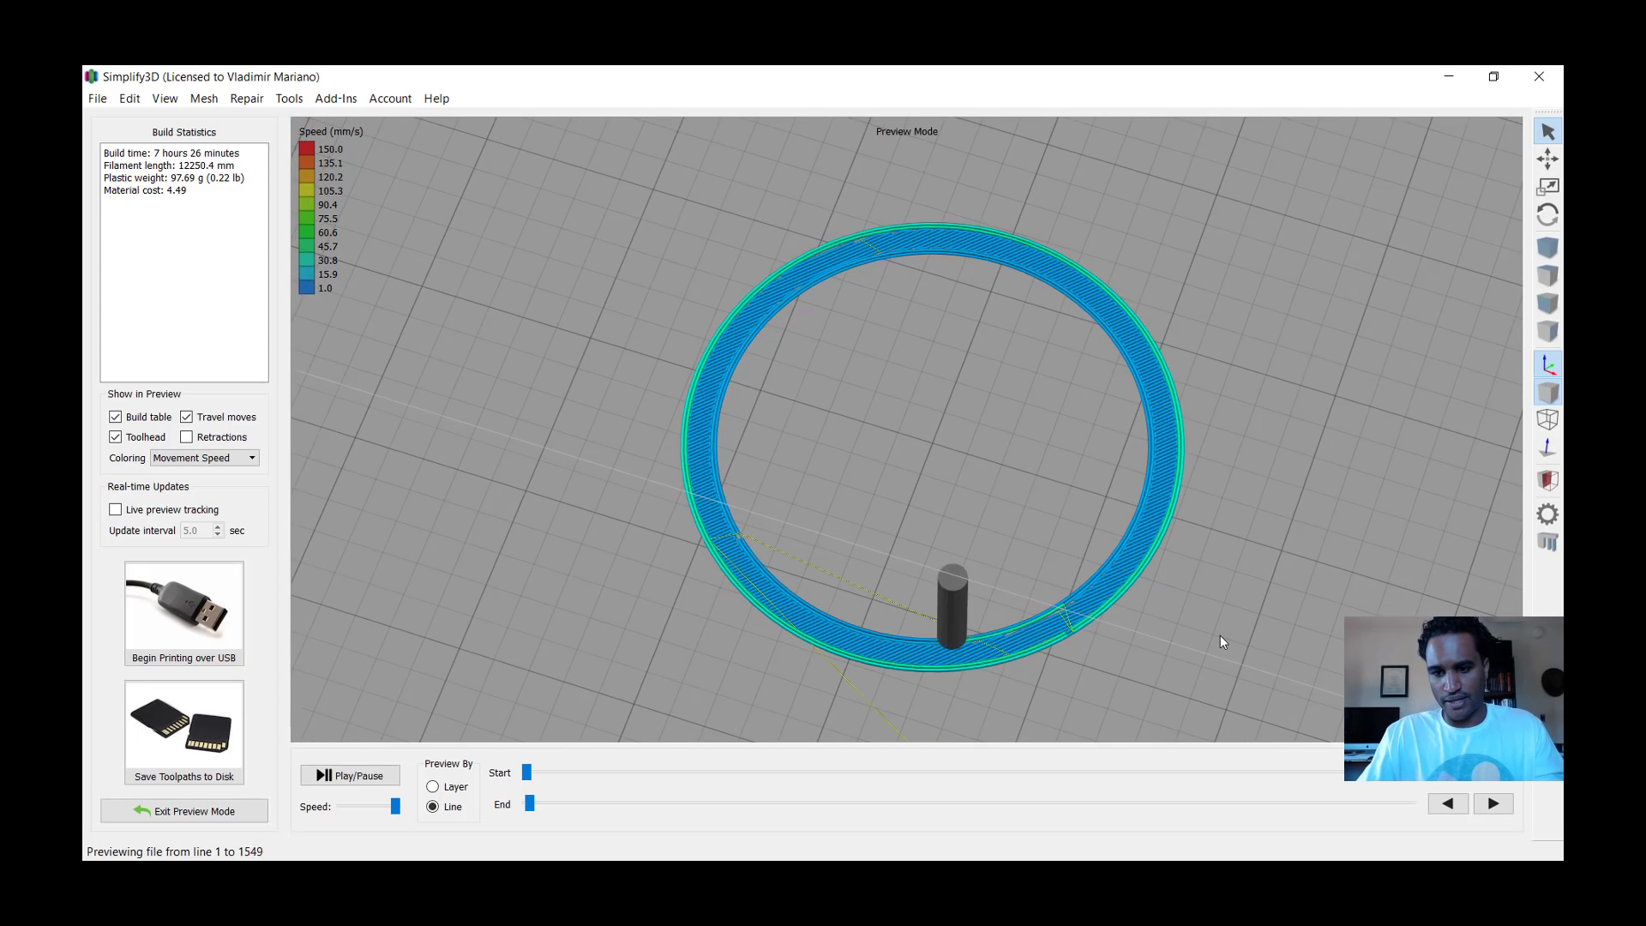
left_click_drag(1296, 658, 1266, 645)
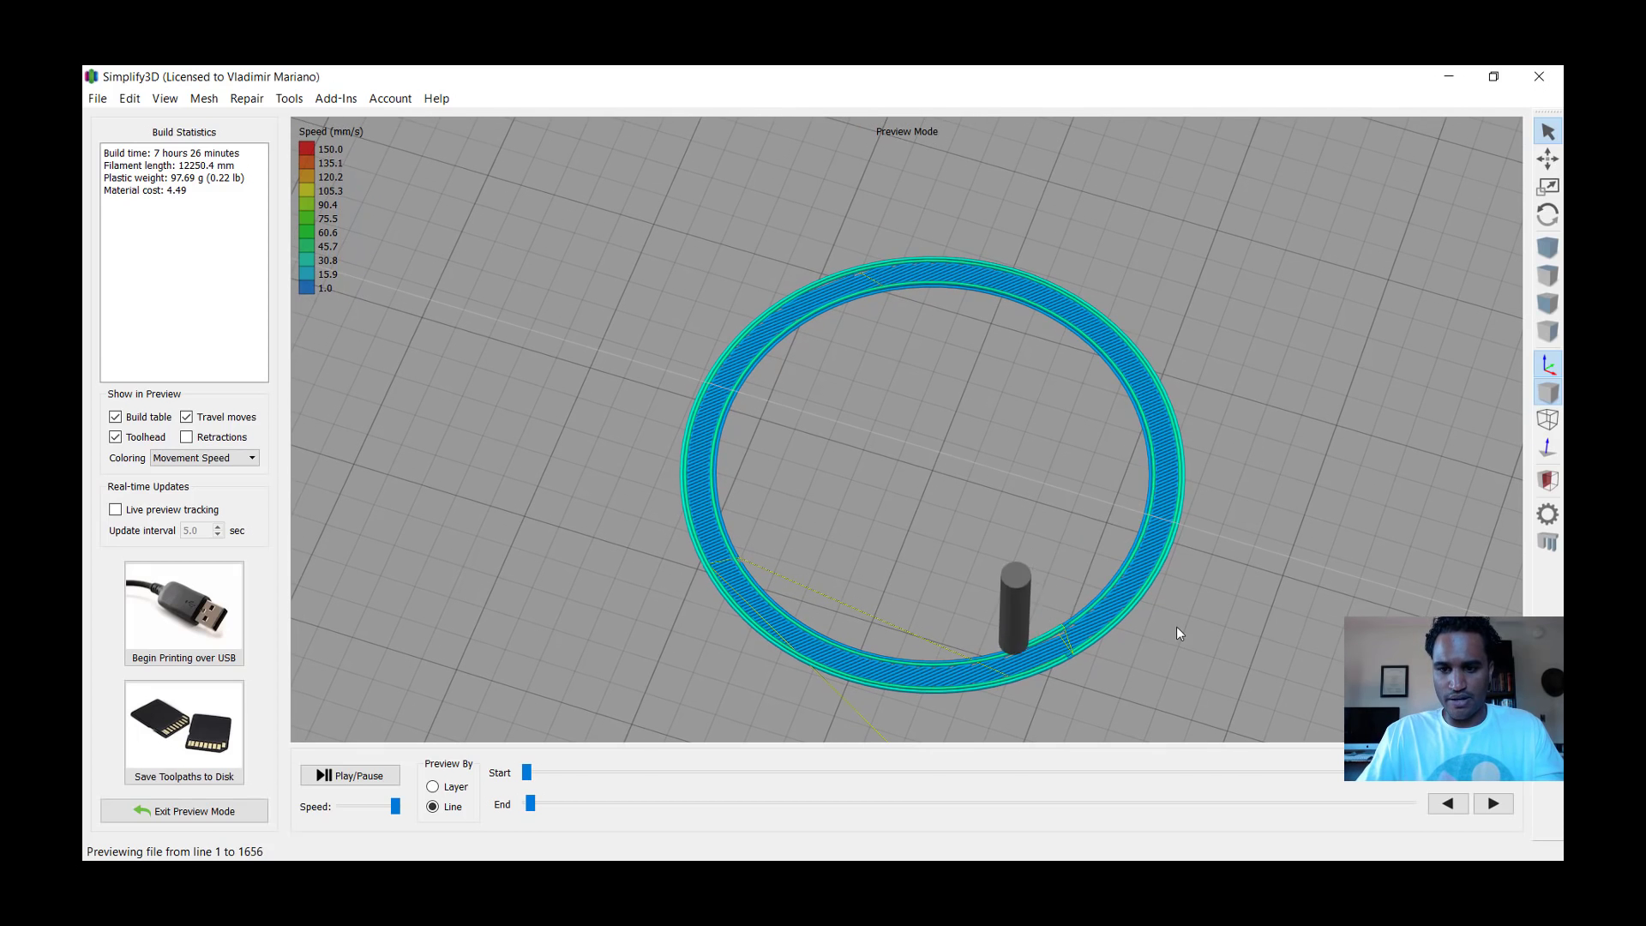
scroll(1176, 626, "down", 3)
mouse_move(1073, 577)
left_mouse_down()
mouse_move(1073, 543)
mouse_move(1043, 564)
left_mouse_up()
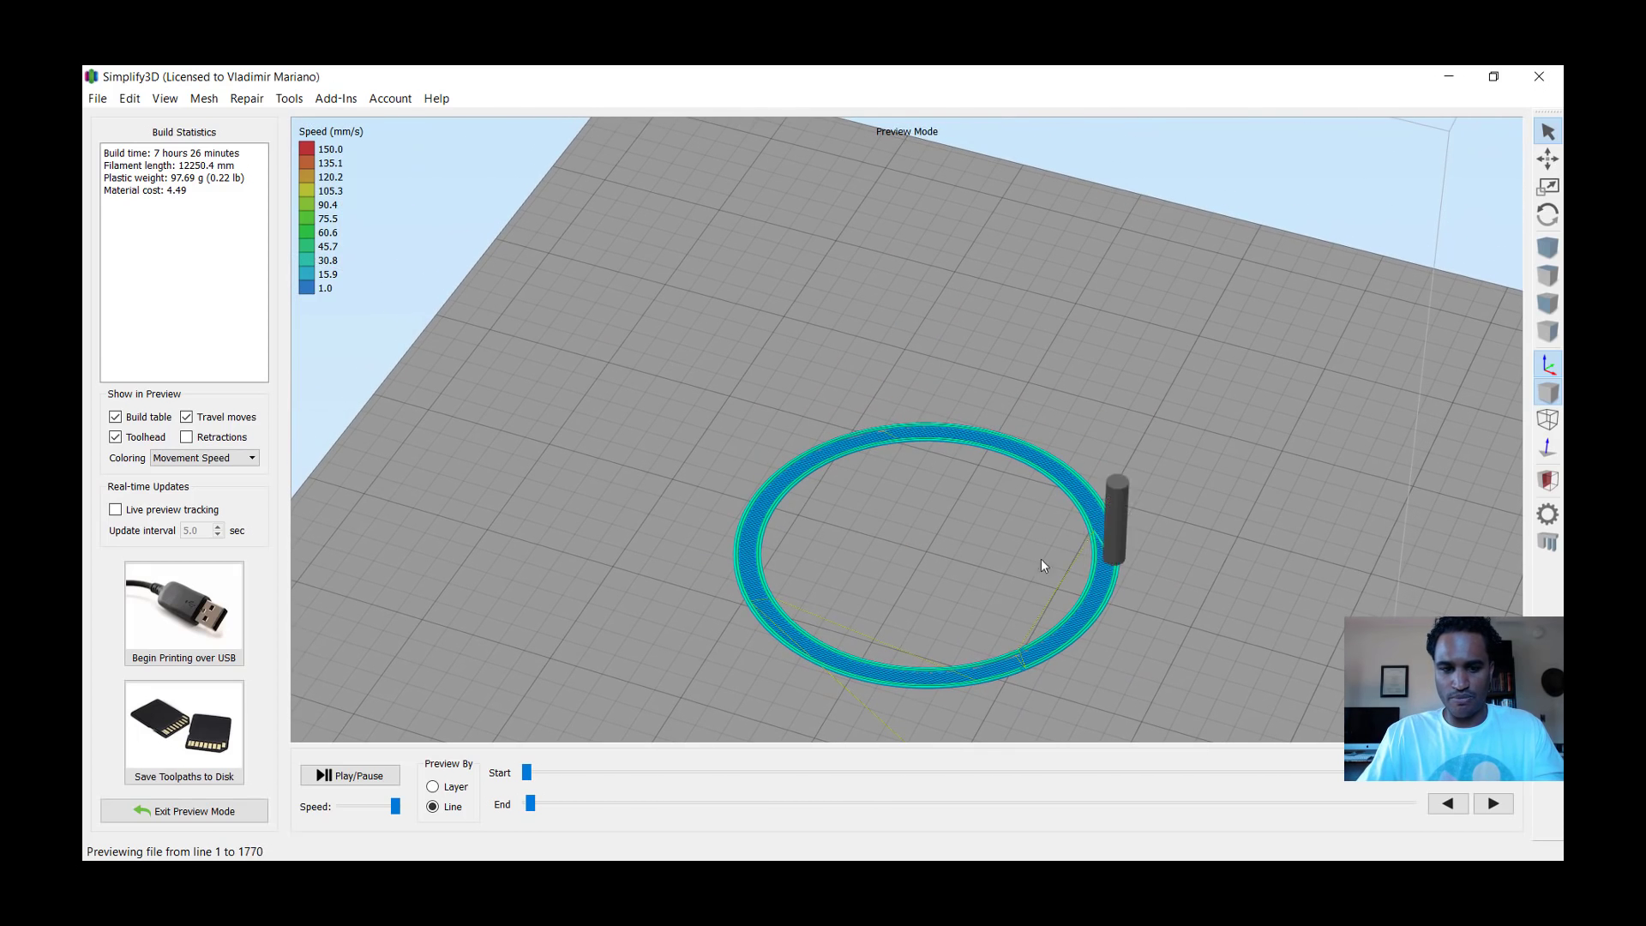
Advance the preview's end point close to the last line, inspect the coil toolpaths up close, and switch back to Fusion 360.
left_click_drag(530, 804, 1379, 830)
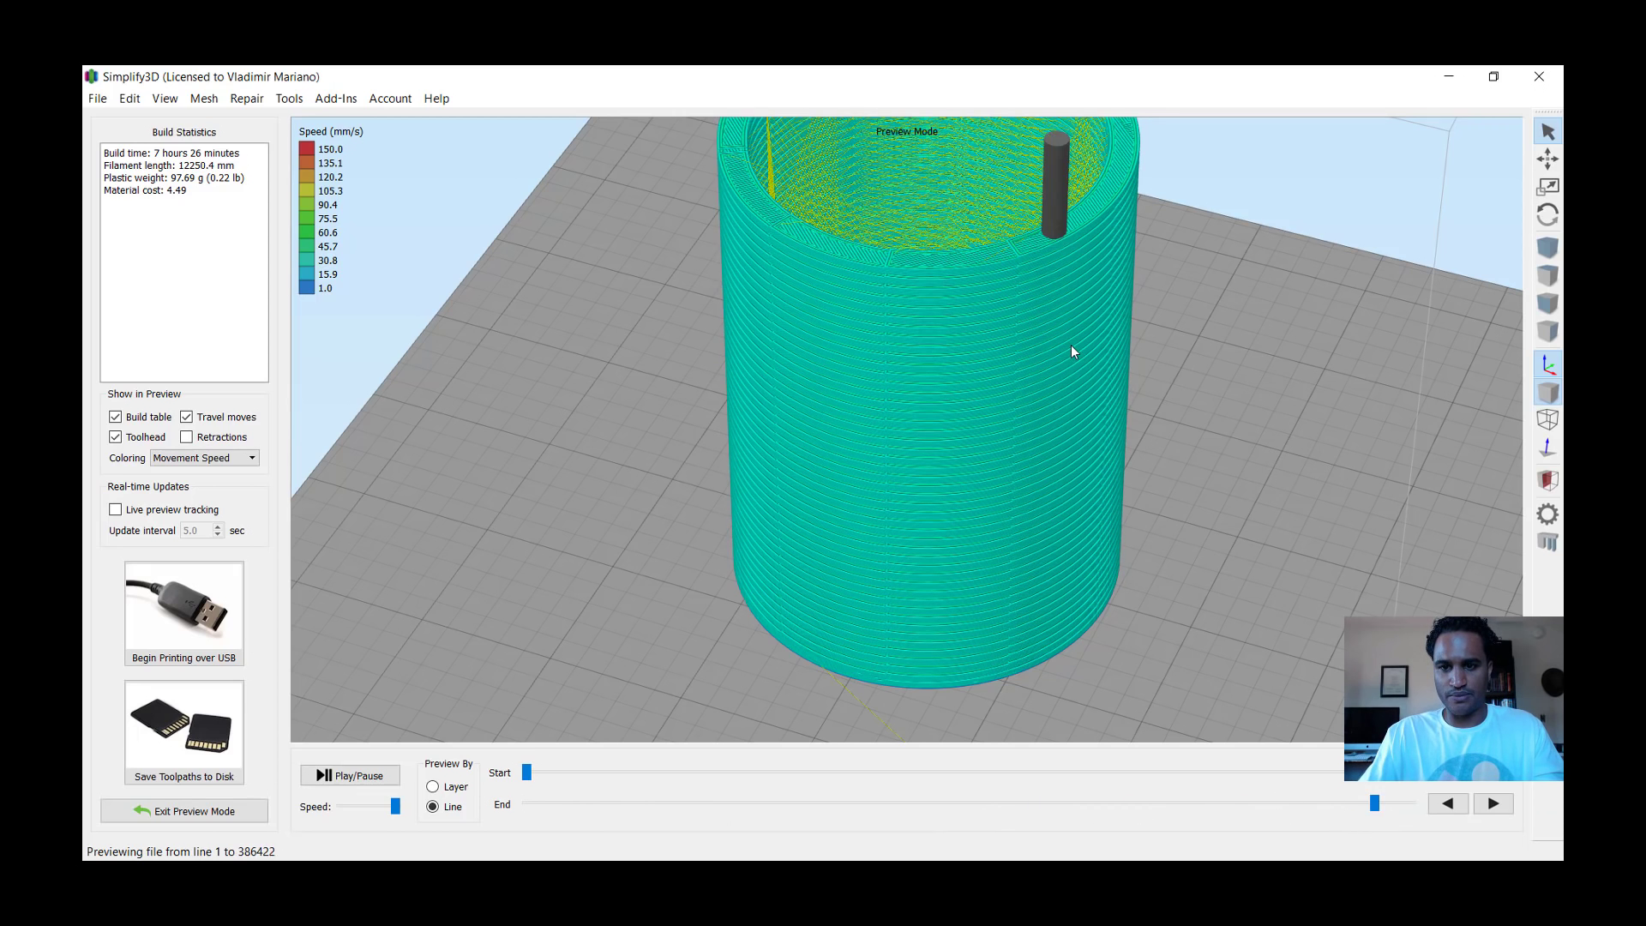
scroll(1150, 521, "up", 2)
scroll(923, 453, "up", 2)
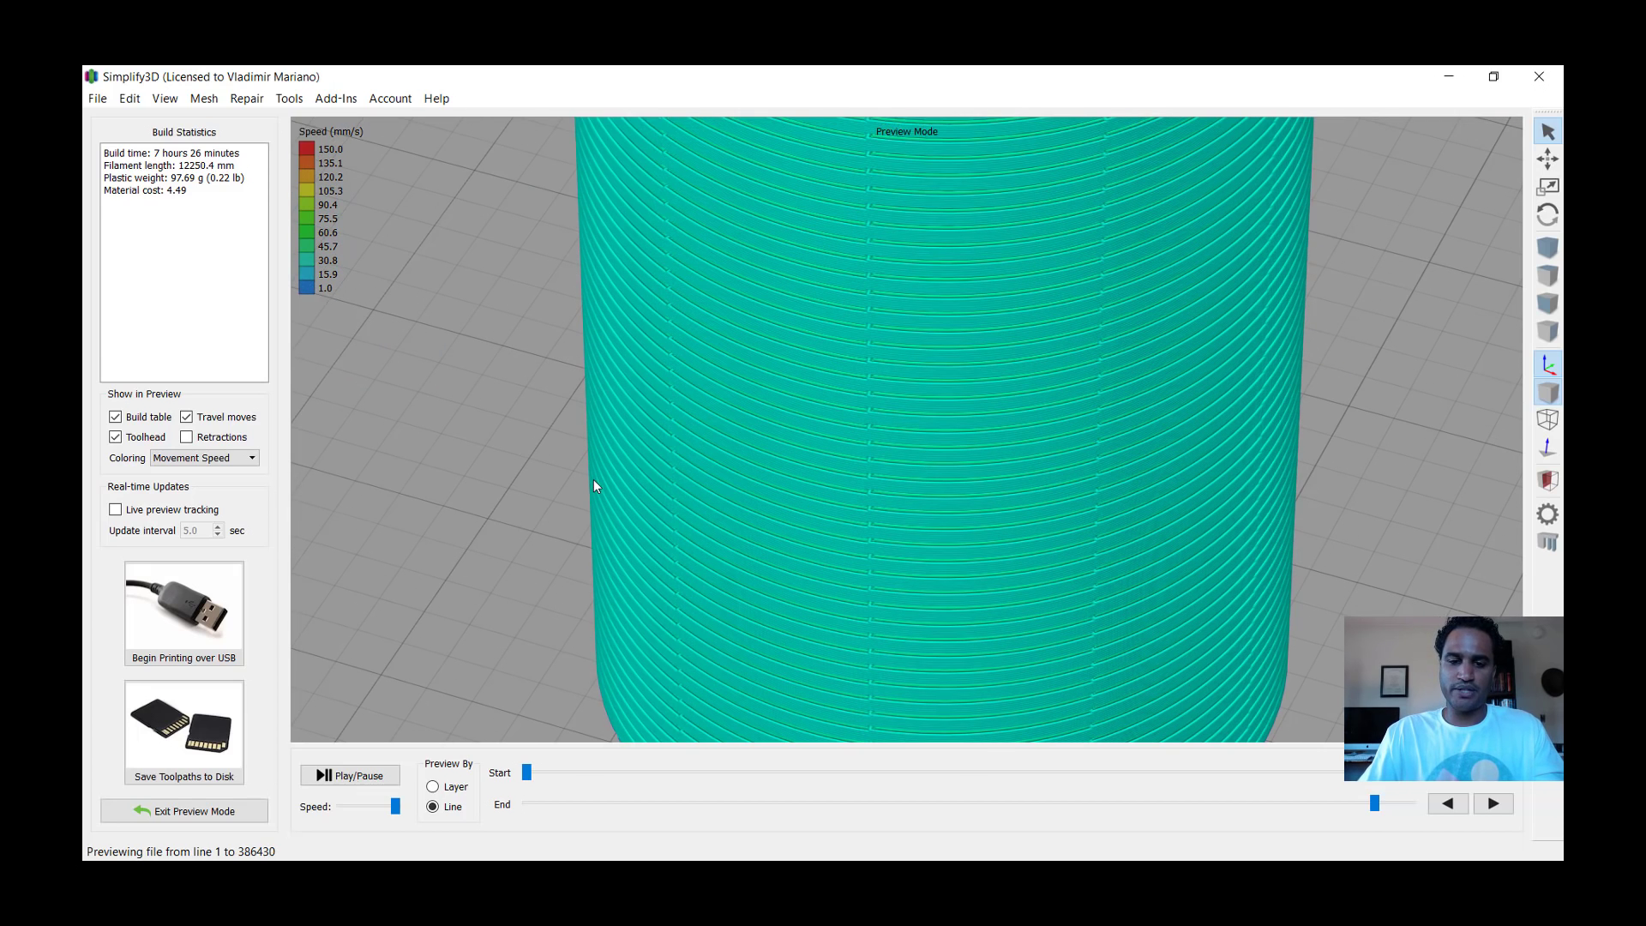
scroll(590, 492, "down", 2)
scroll(656, 494, "down", 4)
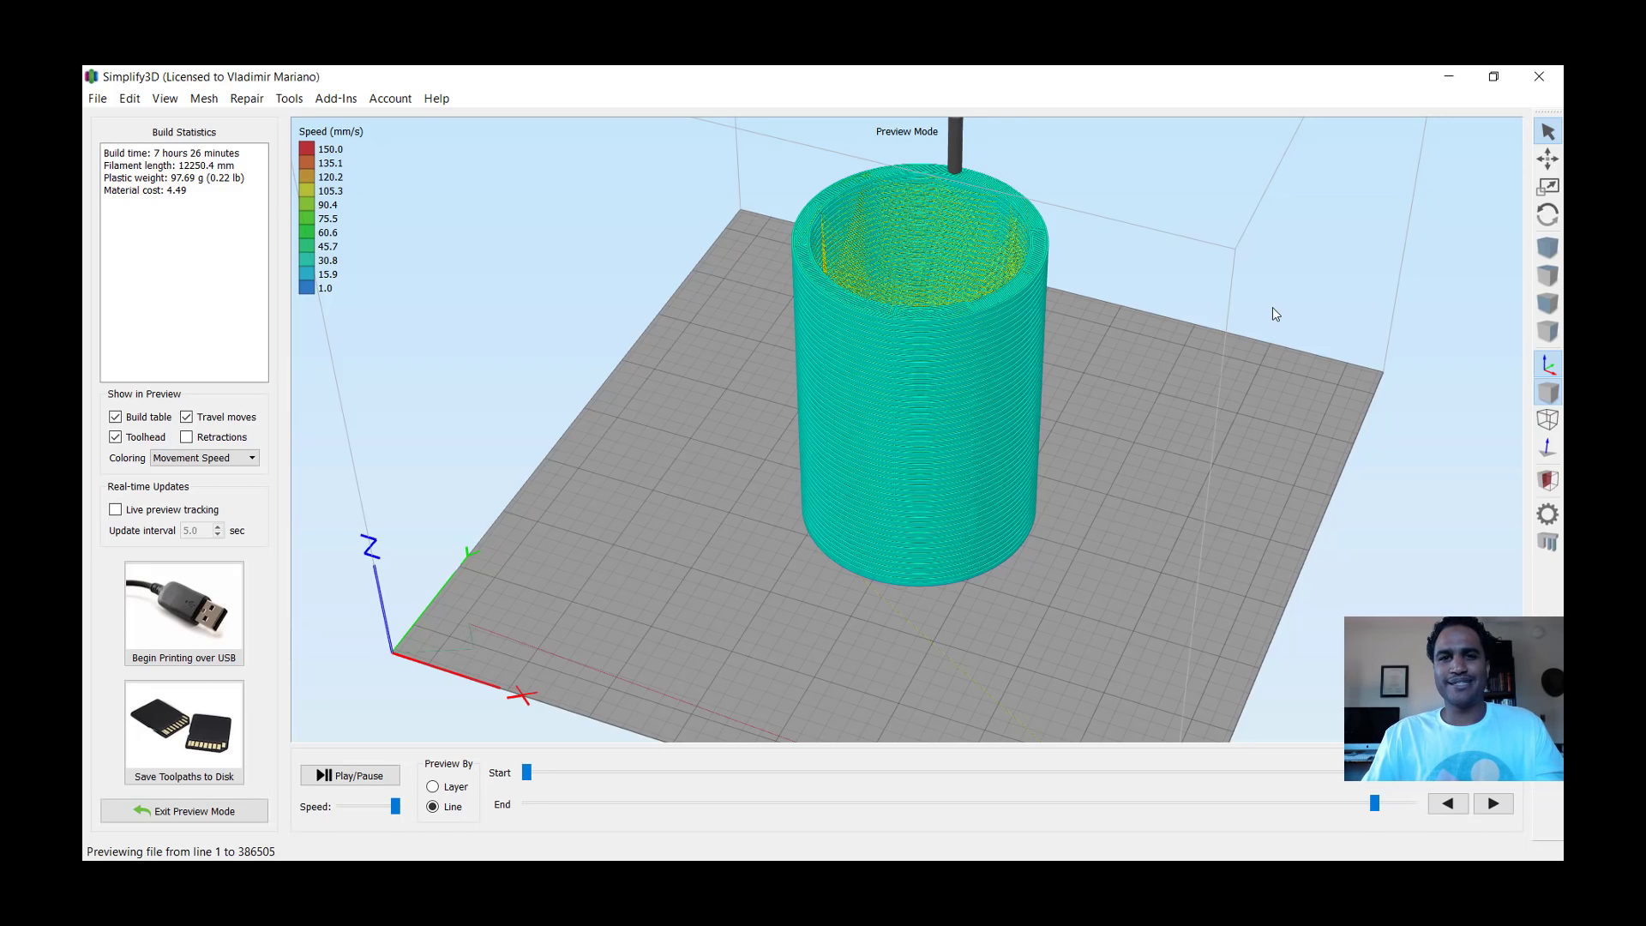
left_click(1449, 77)
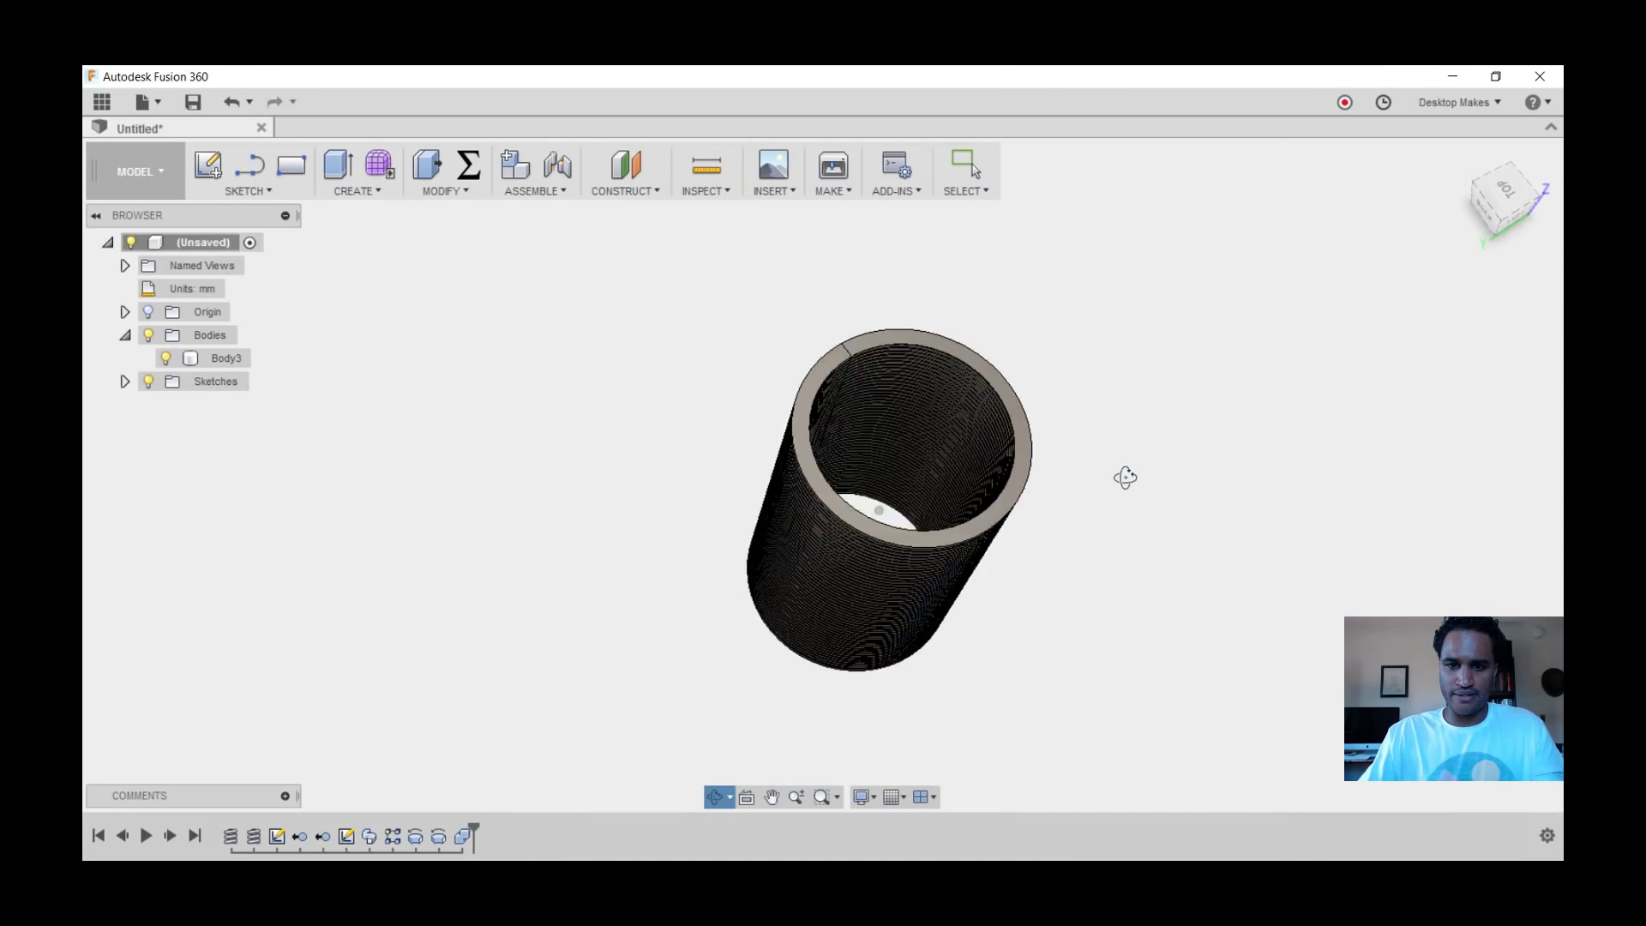